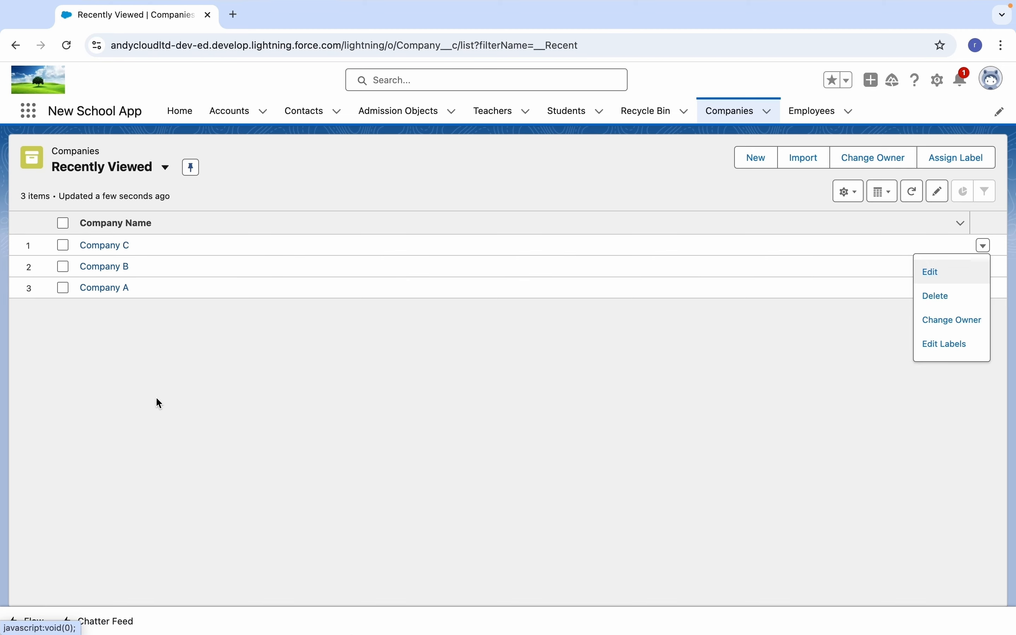
# Dismiss the open row actions of Company C and show the Admission Objects list.
pyautogui.click(177, 384)
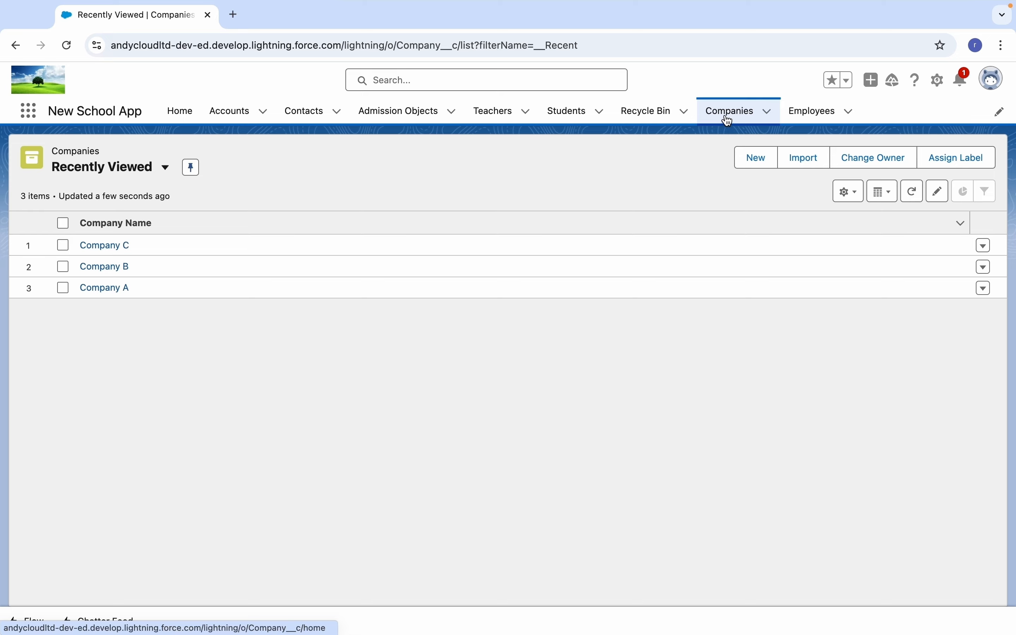
pyautogui.click(386, 110)
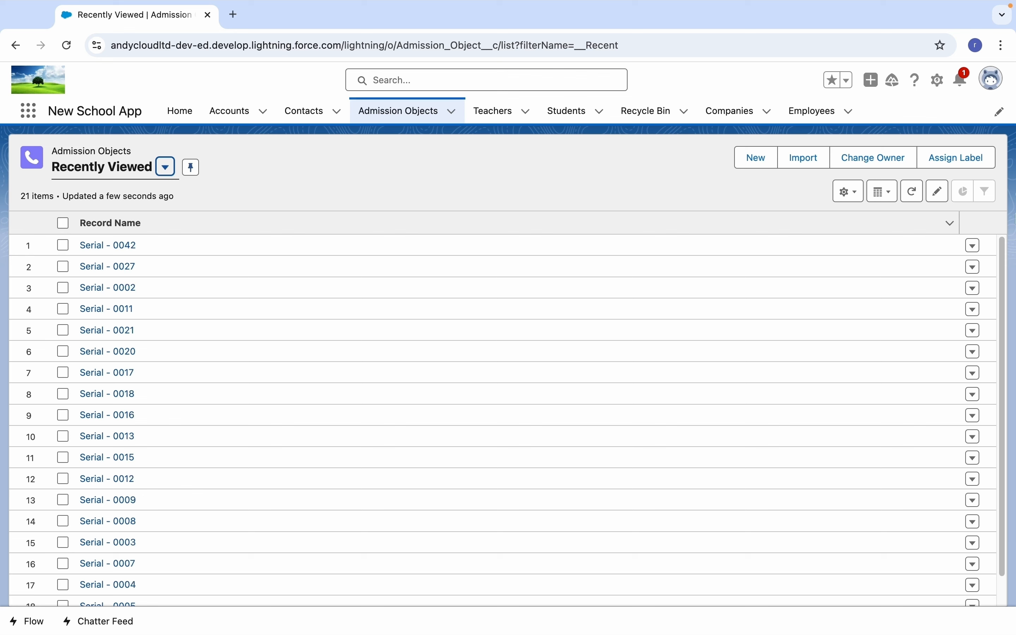
# Search the web for "salesforce inspector" in a new browser tab and open the extension's Chrome Web Store page.
pyautogui.click(233, 14)
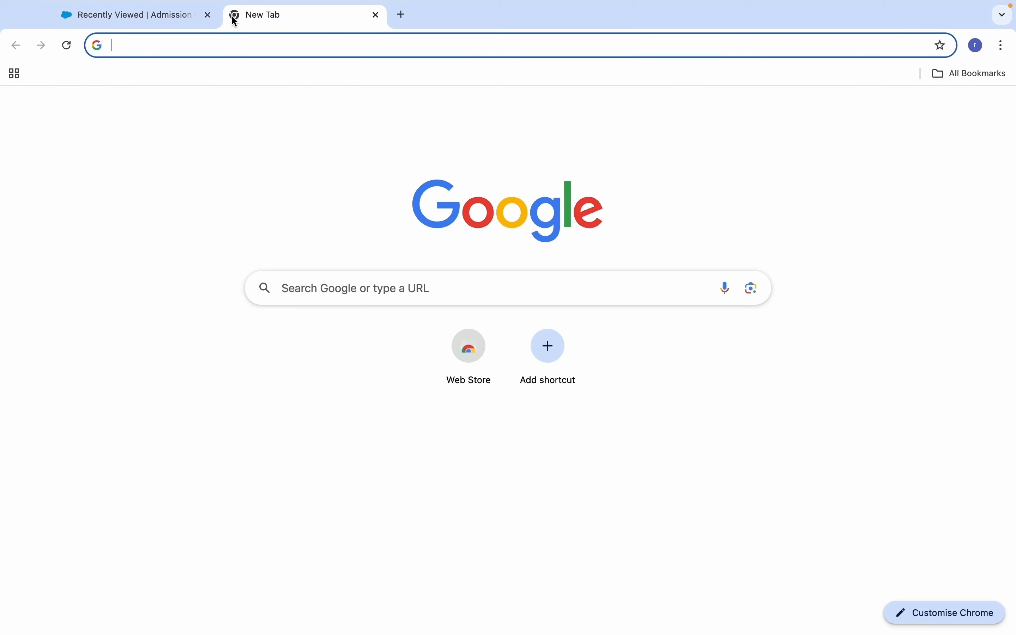
pyautogui.write('sale')
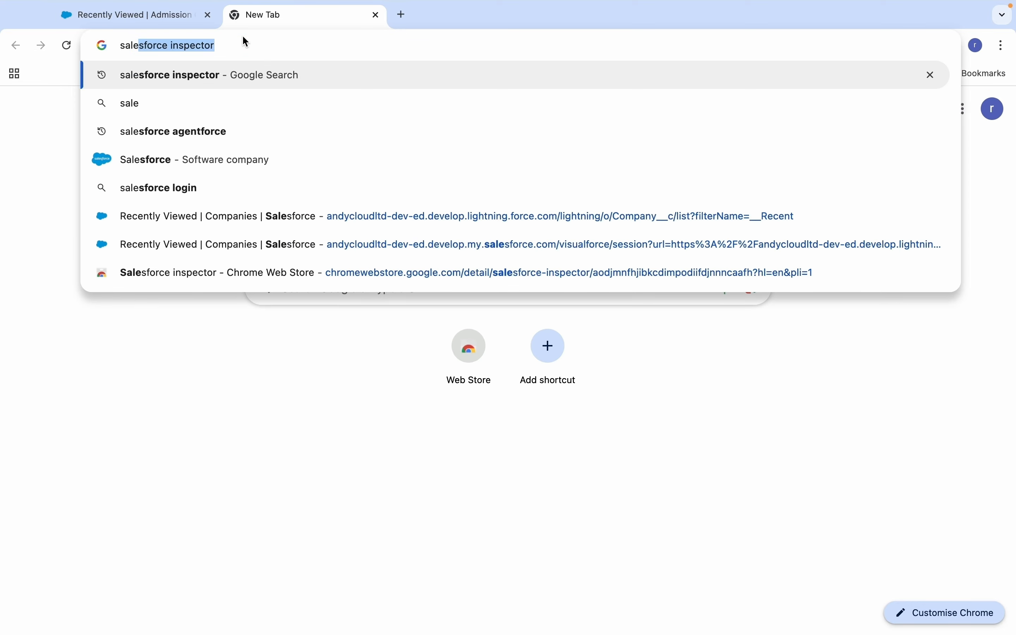
pyautogui.press('Return')
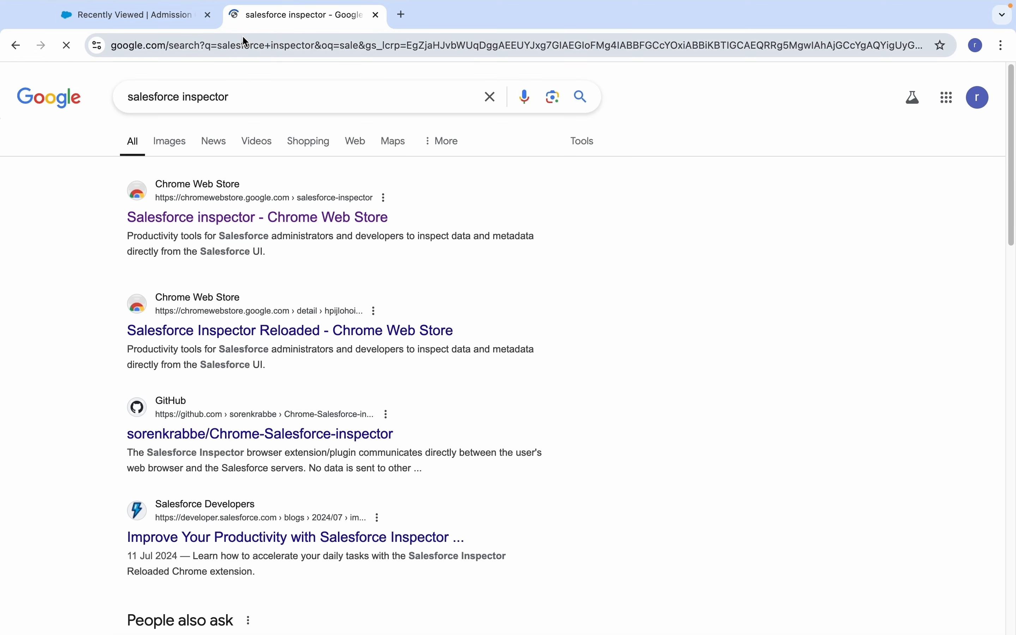
pyautogui.click(262, 225)
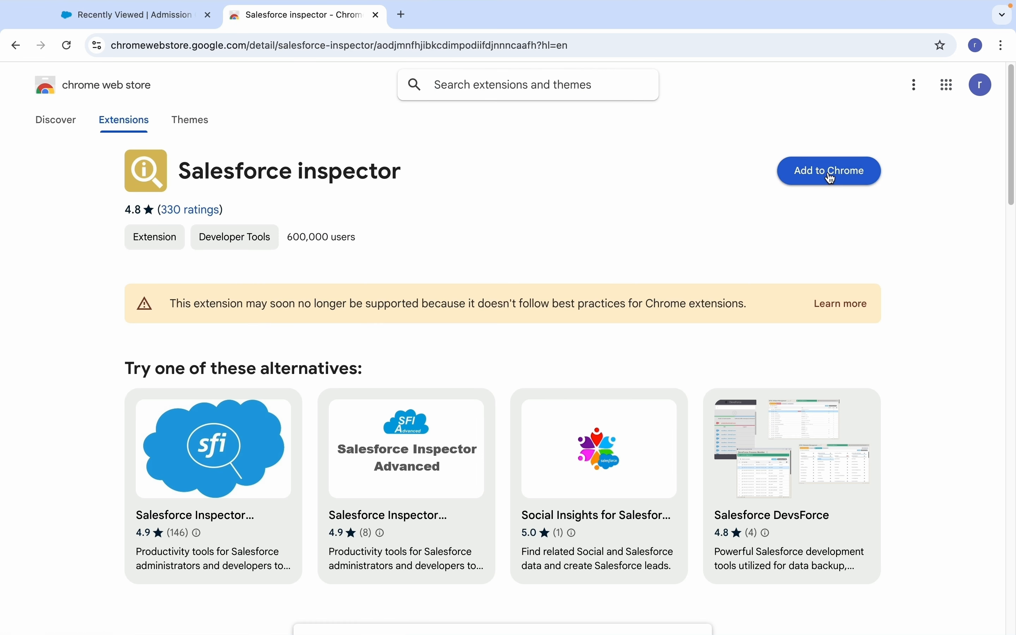
# Add the Salesforce inspector extension to Chrome, dismiss the sync offer and reload the store page.
pyautogui.click(831, 172)
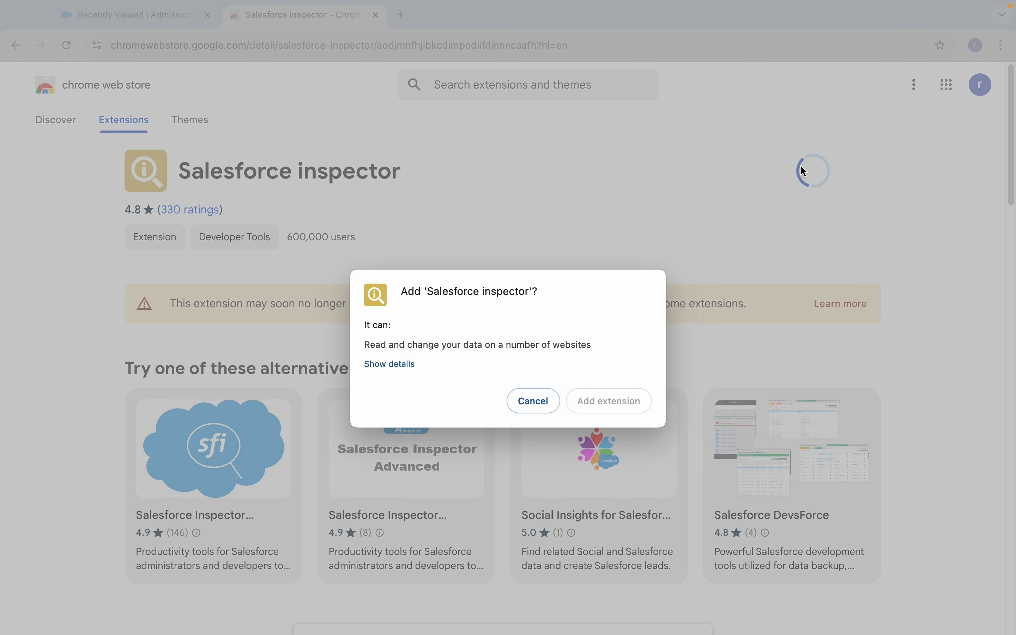
pyautogui.click(619, 402)
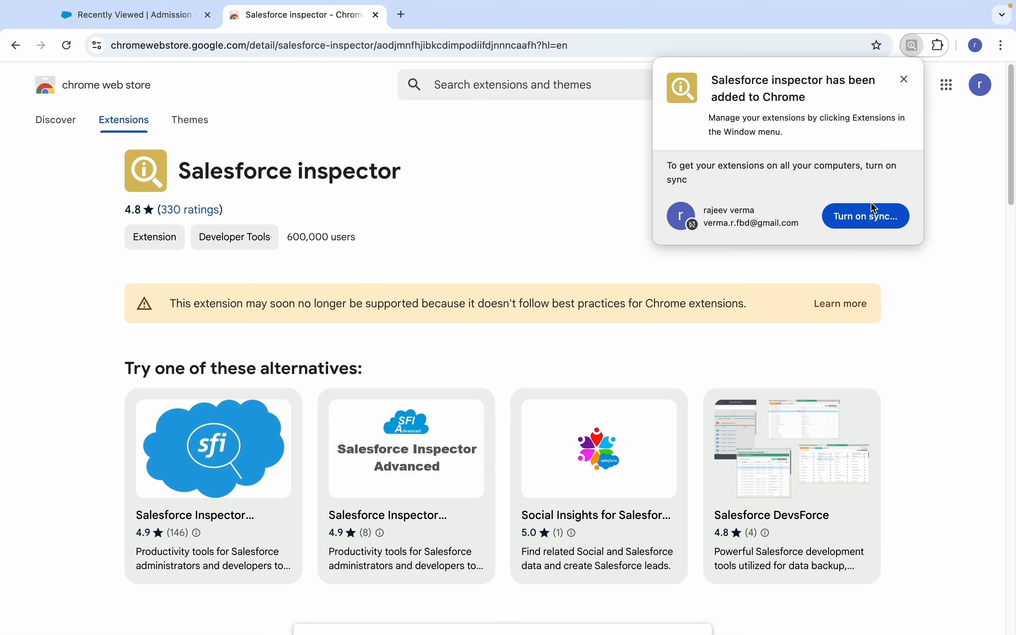
pyautogui.click(905, 80)
pyautogui.click(65, 45)
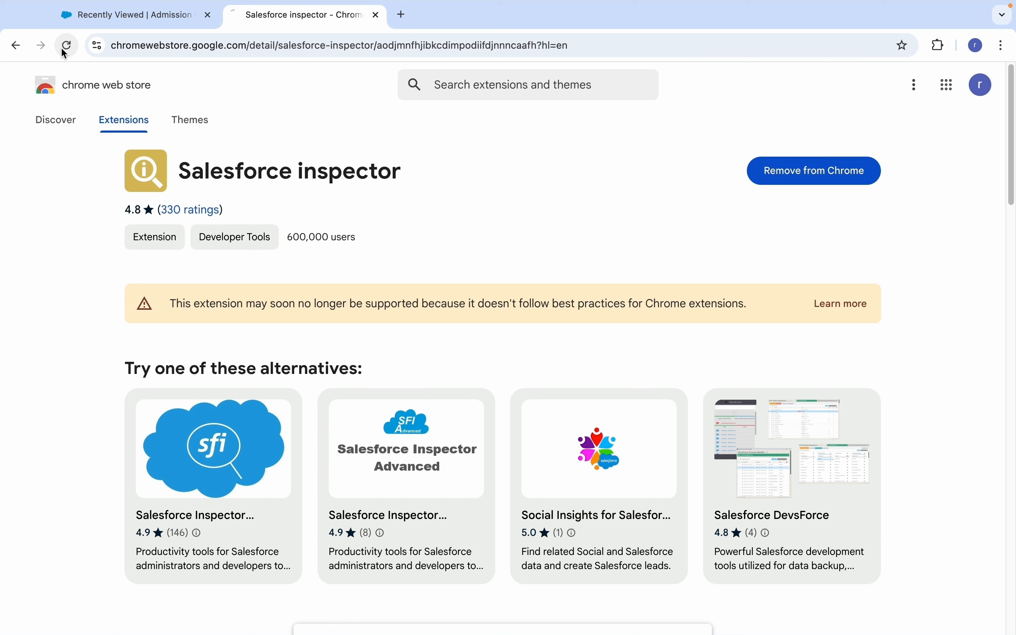
# Return to the Admission Objects list in Salesforce, reload it and open the Salesforce inspector.
pyautogui.click(163, 24)
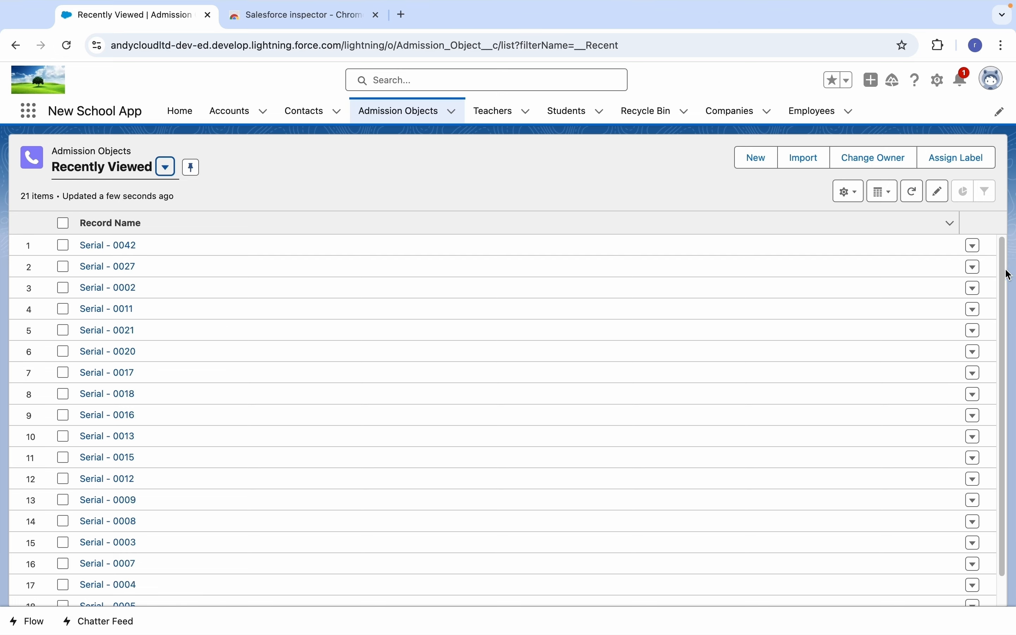
pyautogui.click(67, 45)
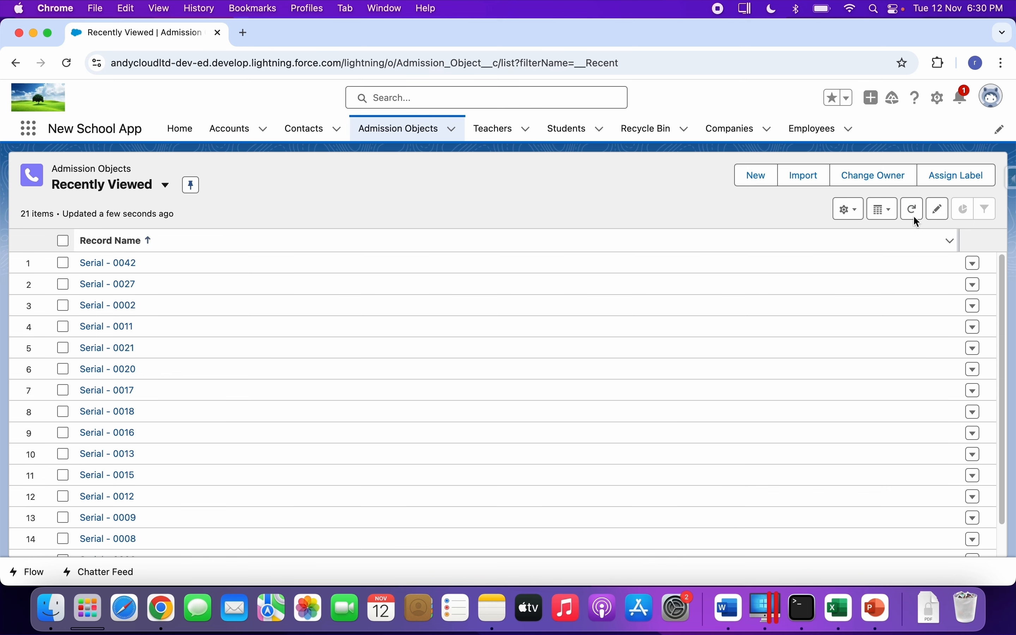
pyautogui.click(1012, 185)
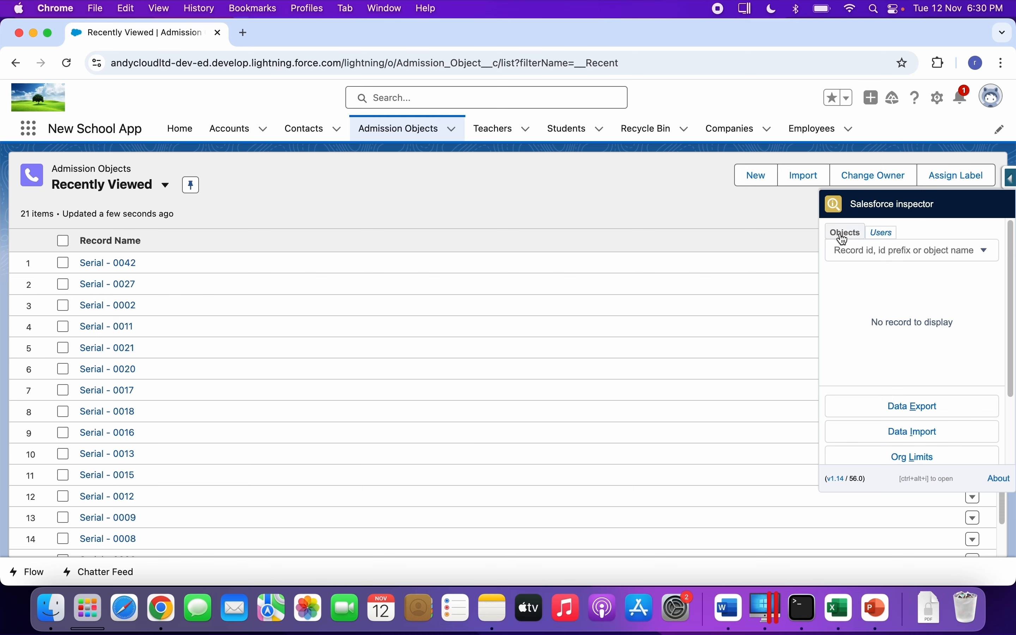
# Open the Serial - 0042 admission record and show all its data in Salesforce inspector.
pyautogui.click(418, 134)
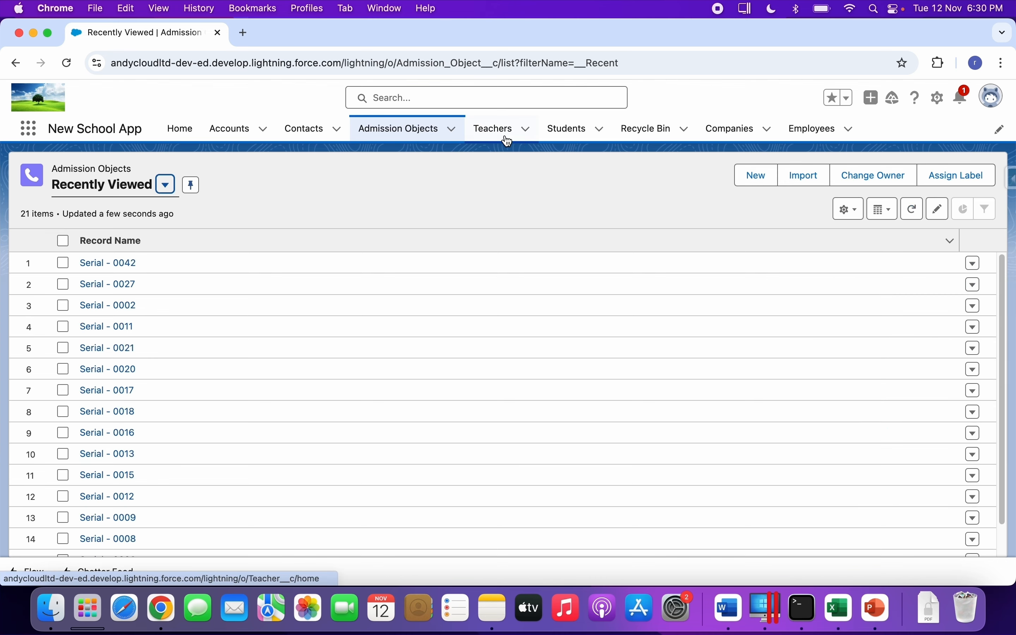
pyautogui.click(108, 265)
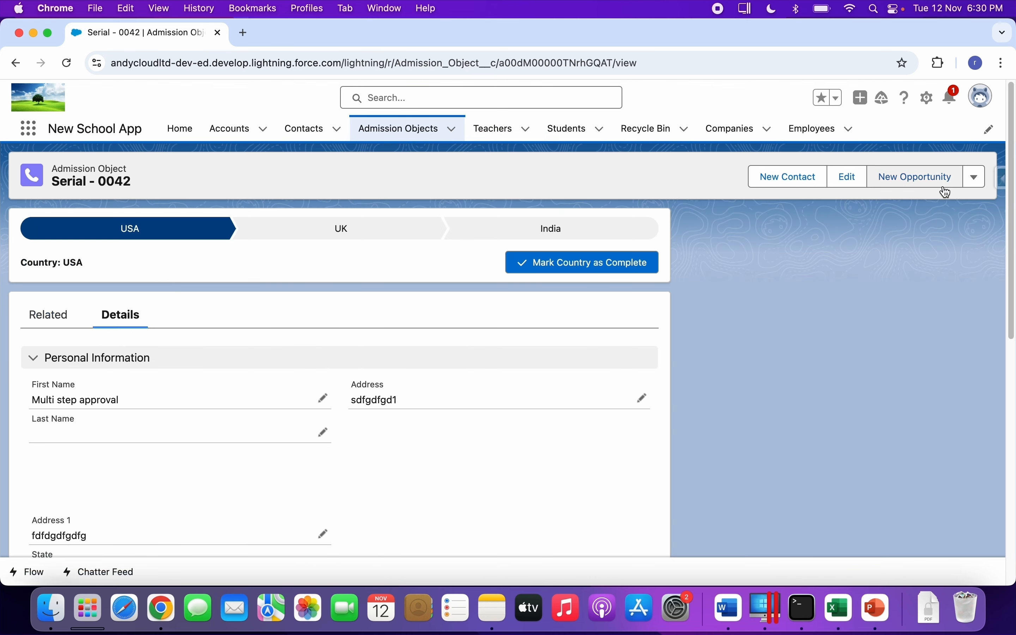
pyautogui.click(1002, 179)
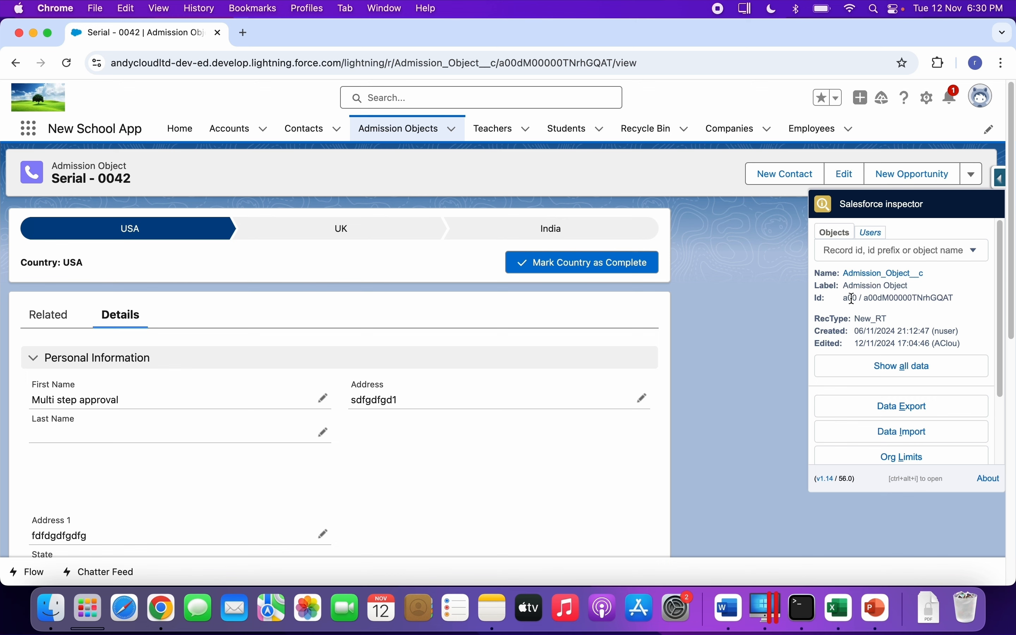
pyautogui.click(919, 366)
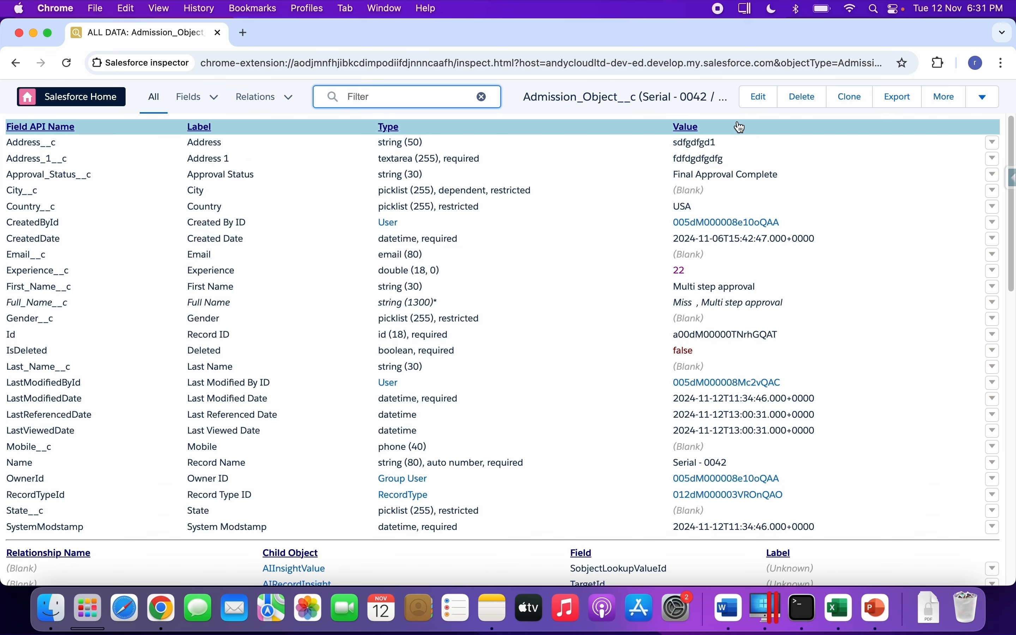
# Edit the record's Address__c value to sdfgdfgd12 and save the change.
pyautogui.click(756, 98)
pyautogui.click(734, 142)
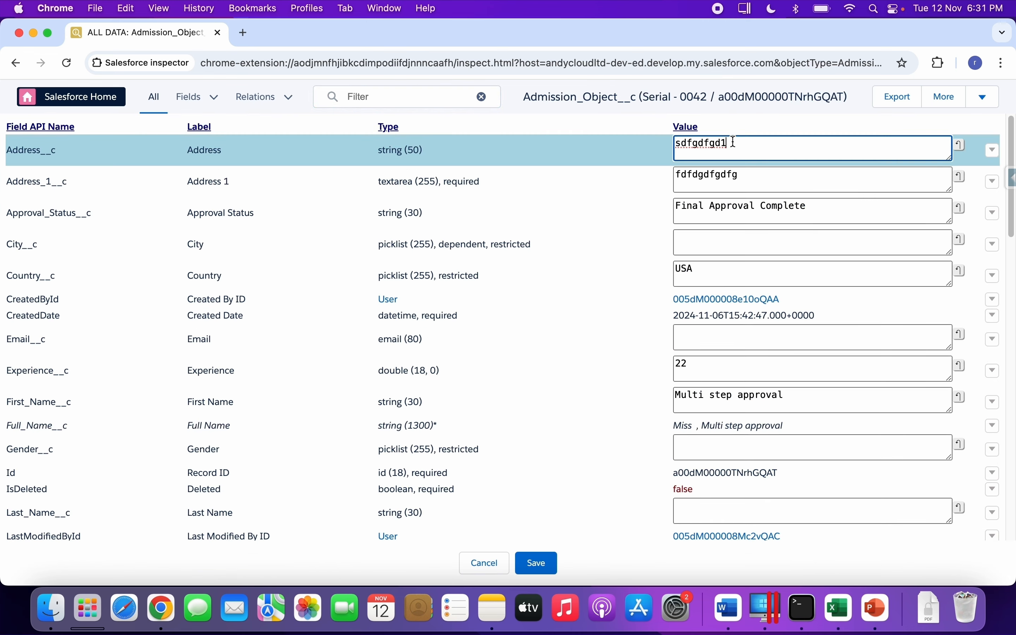
pyautogui.write('2')
pyautogui.click(528, 571)
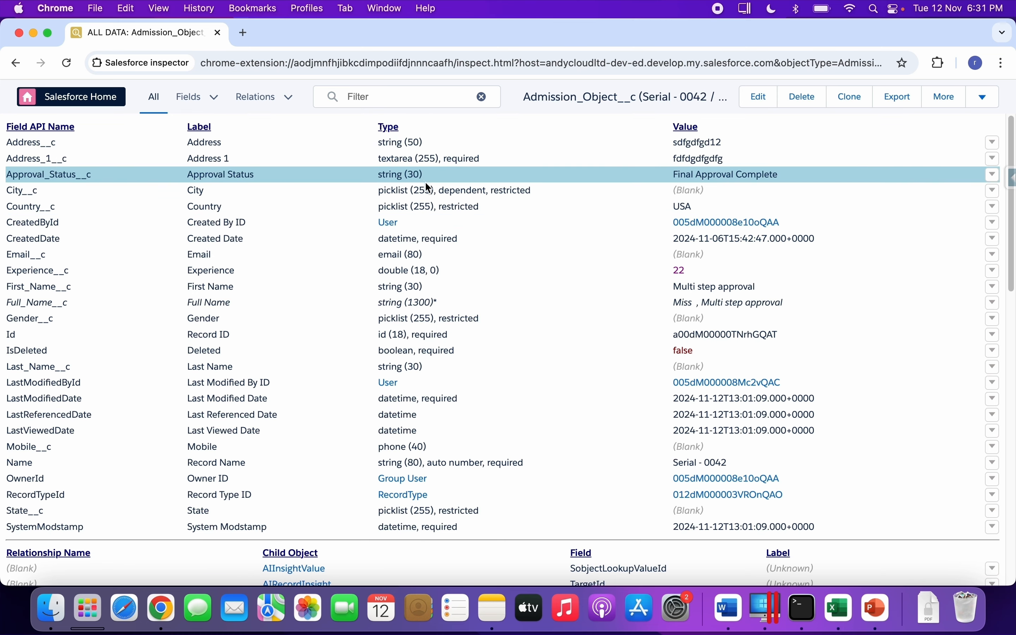
# Go back to the Serial - 0042 record and open Data Export from Salesforce inspector.
pyautogui.click(16, 63)
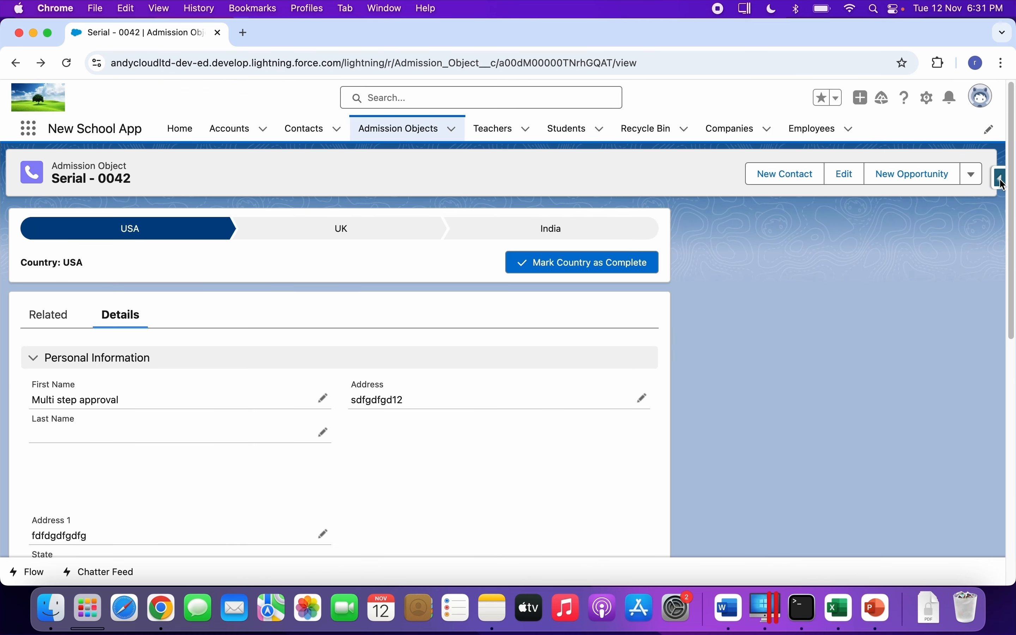
pyautogui.click(1001, 178)
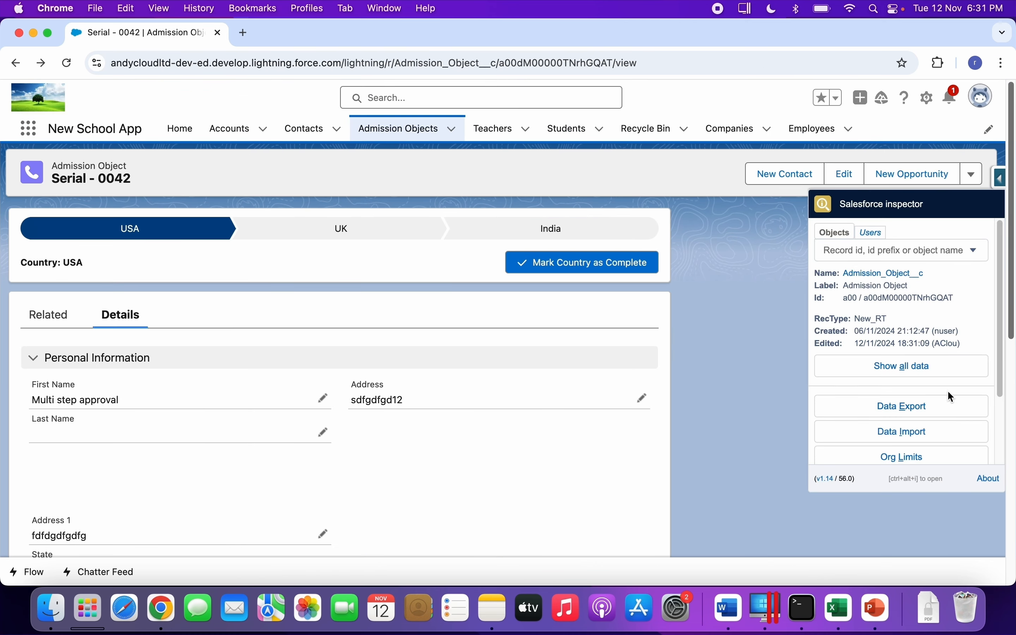
pyautogui.click(916, 406)
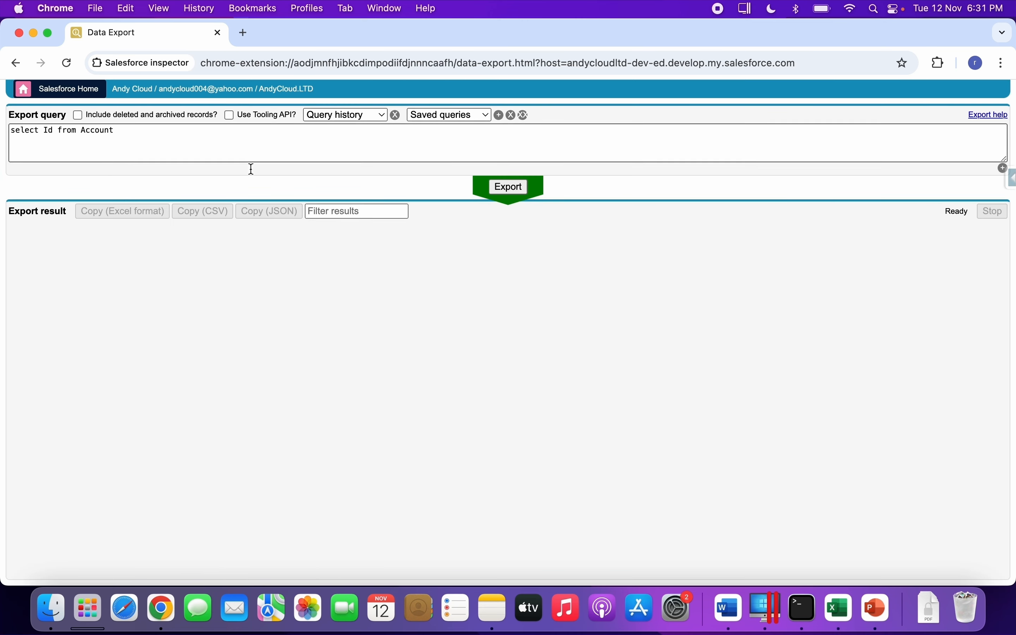
# Replace Account with Admission_Object__c in the export query and run the export.
pyautogui.click(123, 126)
pyautogui.doubleClick(86, 131)
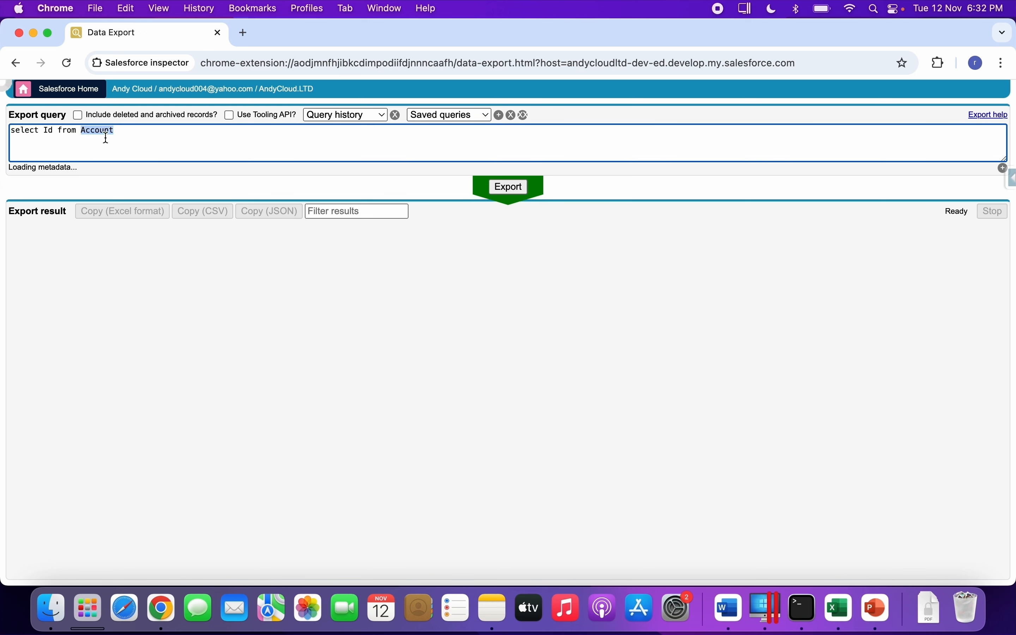
pyautogui.write('Admi')
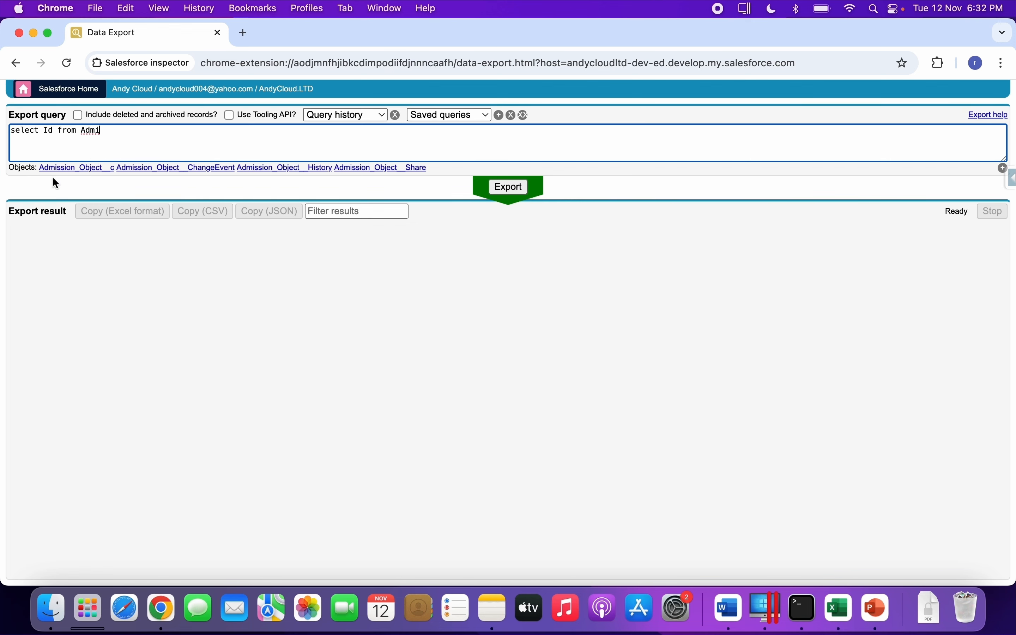
pyautogui.click(72, 172)
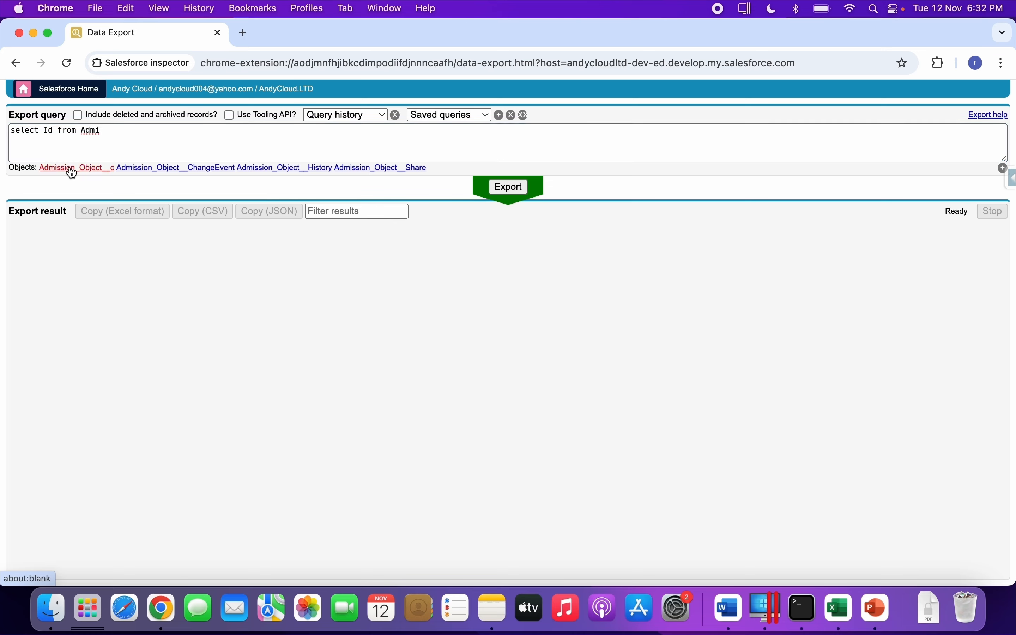
pyautogui.click(510, 187)
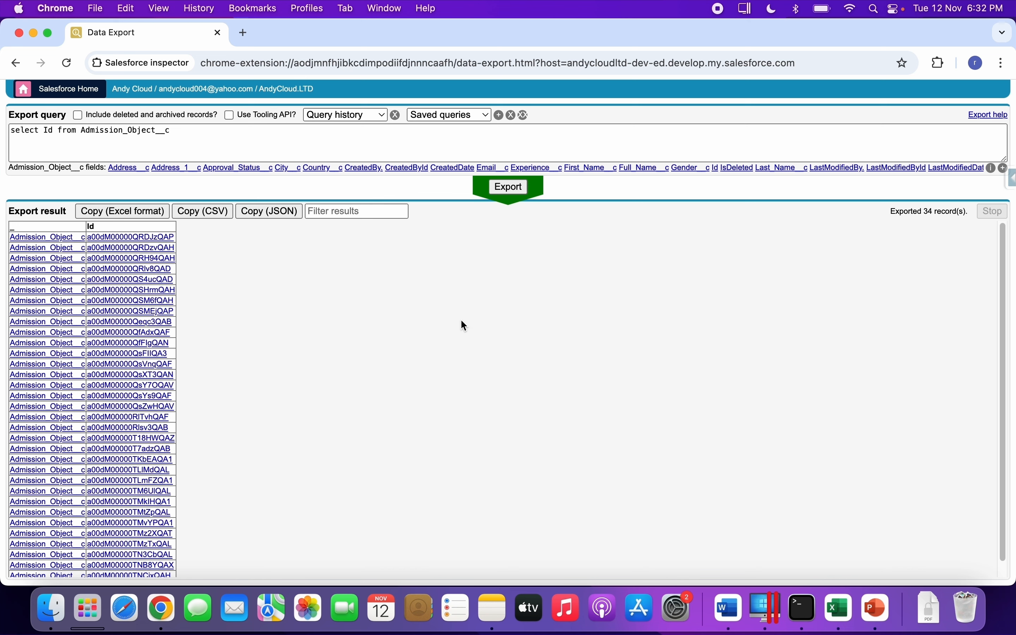
# Duplicate the Data Export page, go back to the Serial - 0042 record in the copy and review its detail fields.
pyautogui.click(58, 130)
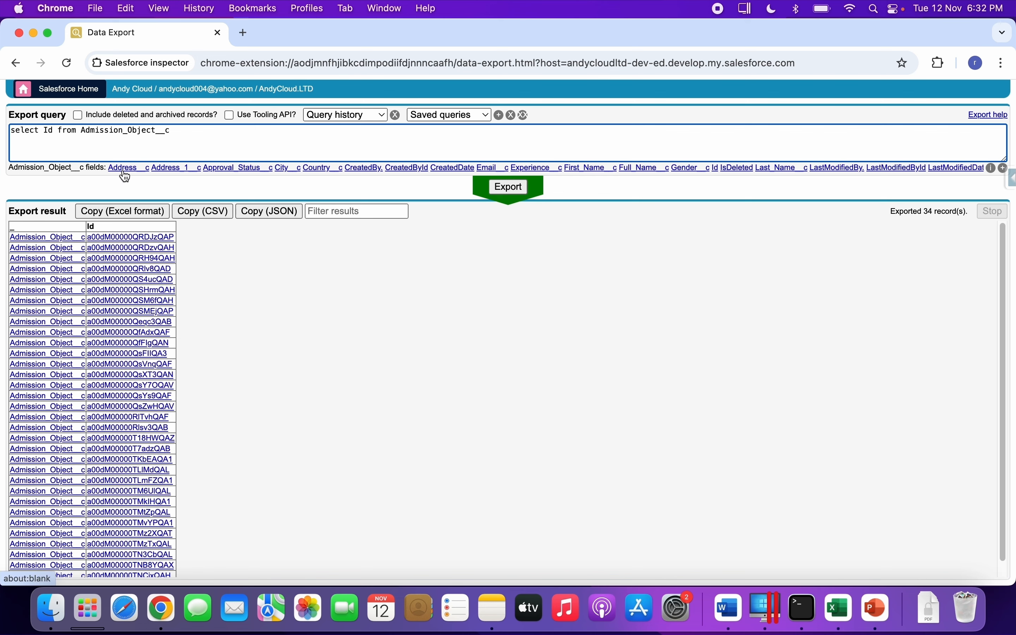
pyautogui.rightClick(178, 38)
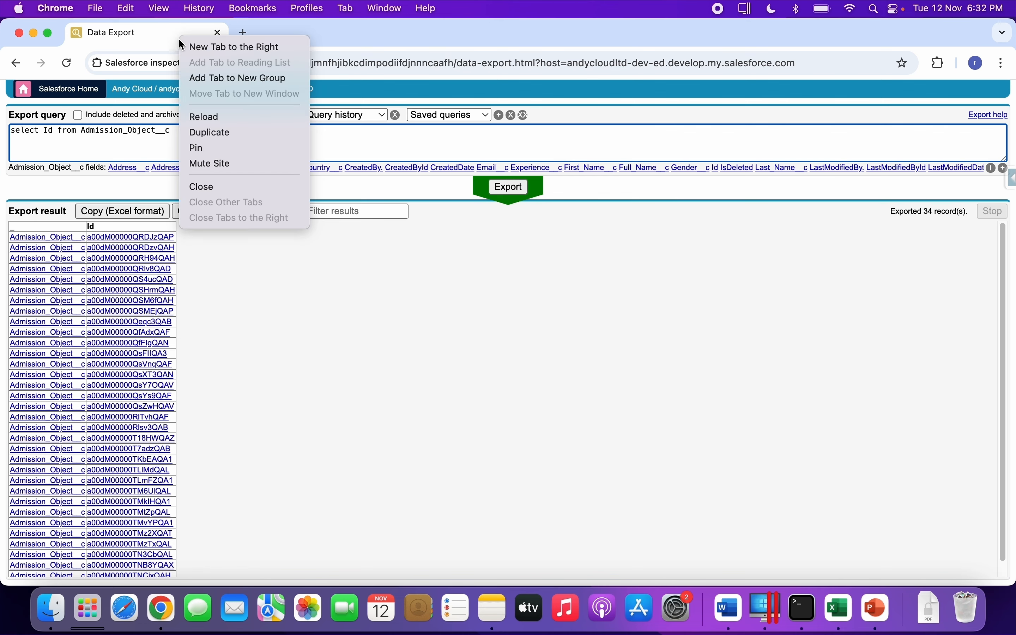
pyautogui.click(223, 132)
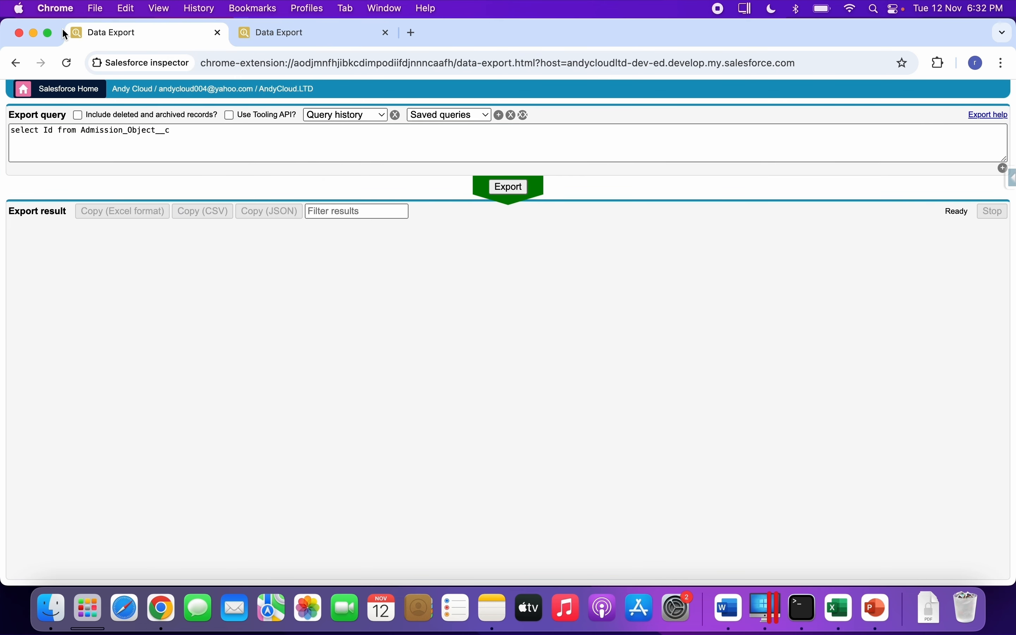
pyautogui.click(24, 65)
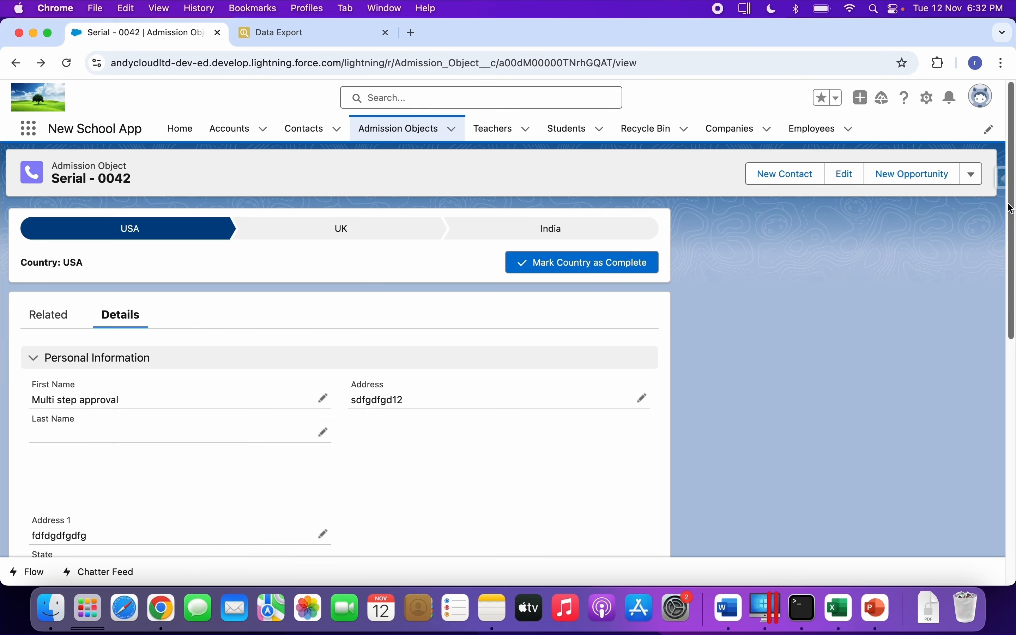
pyautogui.scroll(-7, 1009, 216)
pyautogui.scroll(-3, 1010, 428)
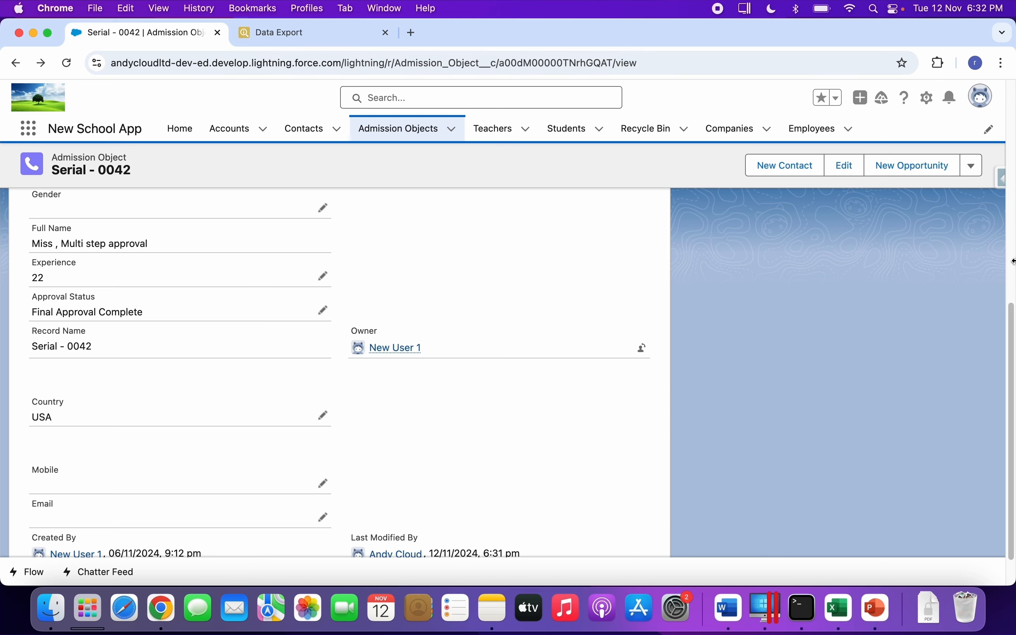
pyautogui.moveTo(1013, 321); pyautogui.dragTo(946, 192)
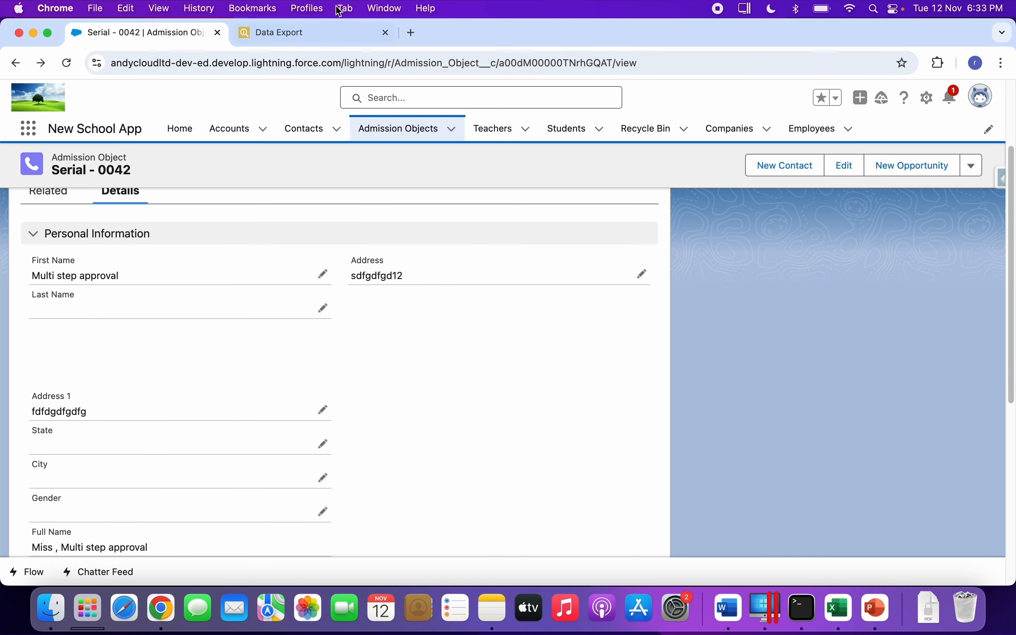
# Return to the Data Export page, add Country__c and Experience__c after Id in the Admission_Object__c query, and run the export.
pyautogui.click(318, 31)
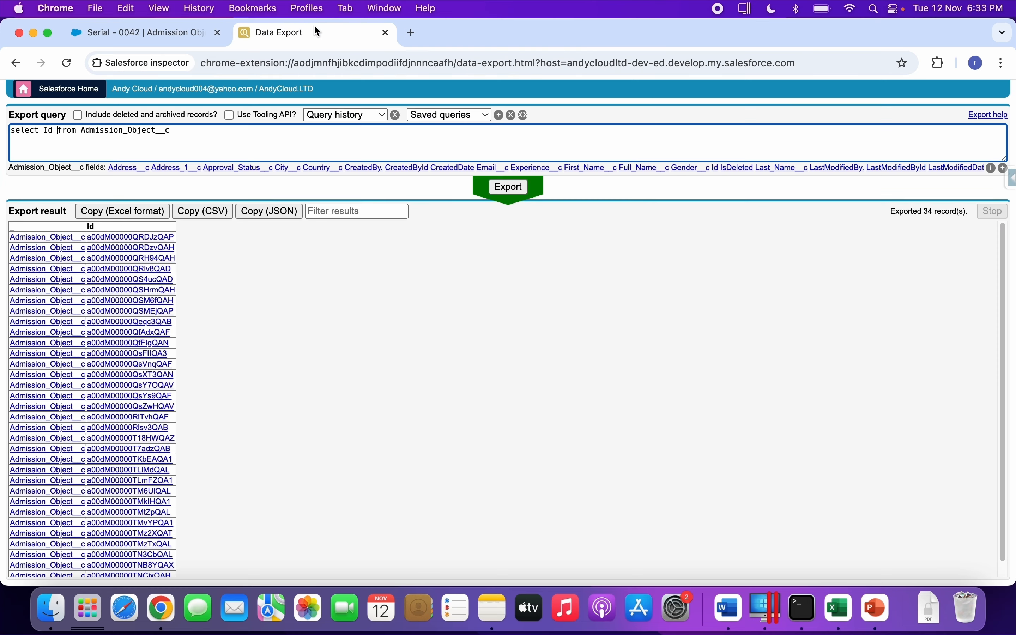
pyautogui.click(59, 132)
pyautogui.write(', ')
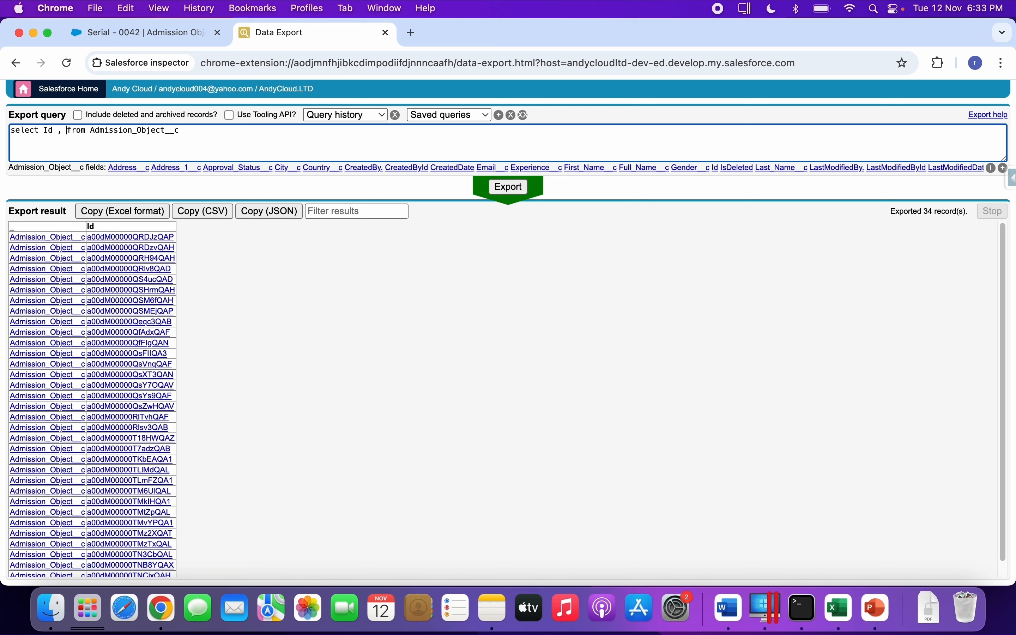
pyautogui.write('coun')
pyautogui.click(134, 168)
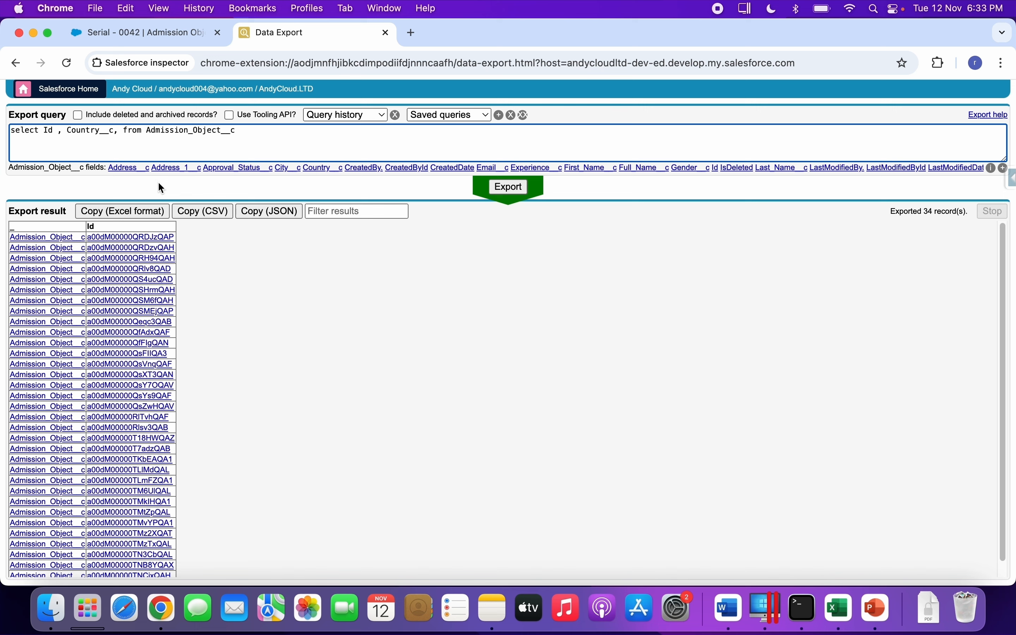
pyautogui.write('Exp')
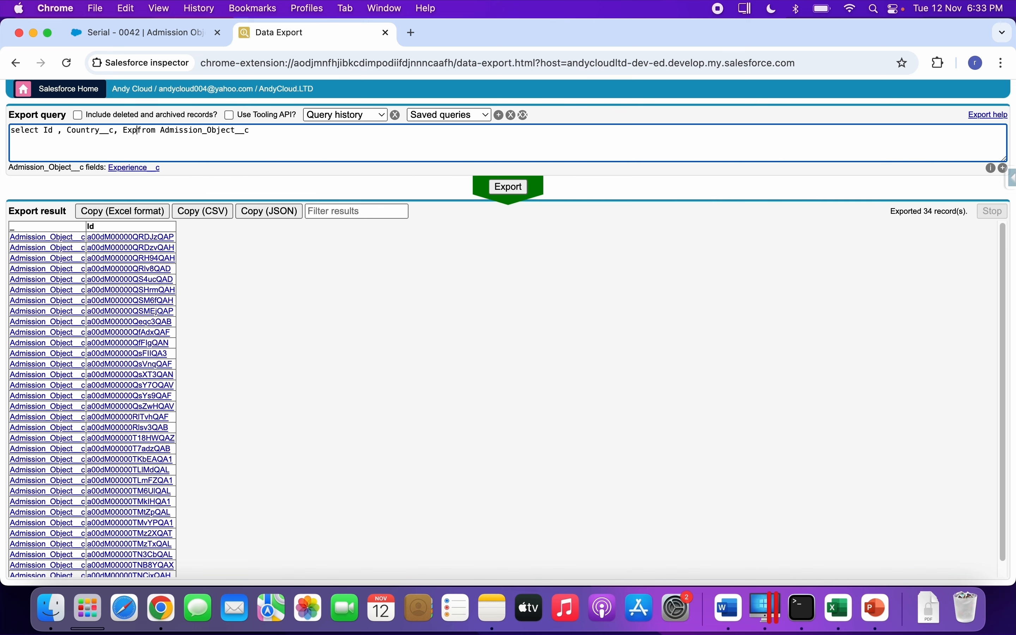
pyautogui.click(136, 169)
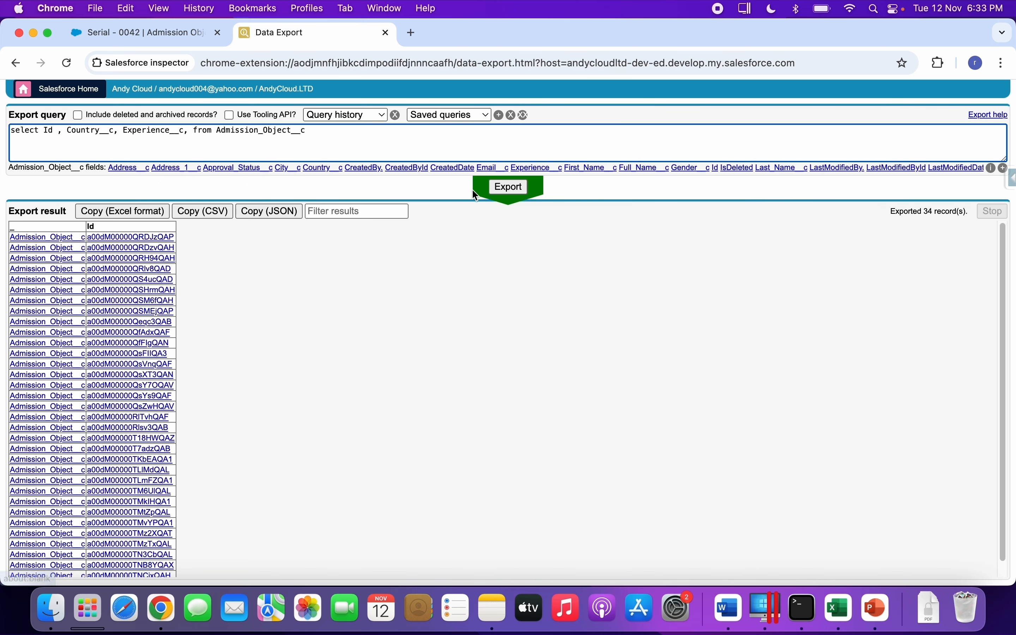
pyautogui.click(512, 194)
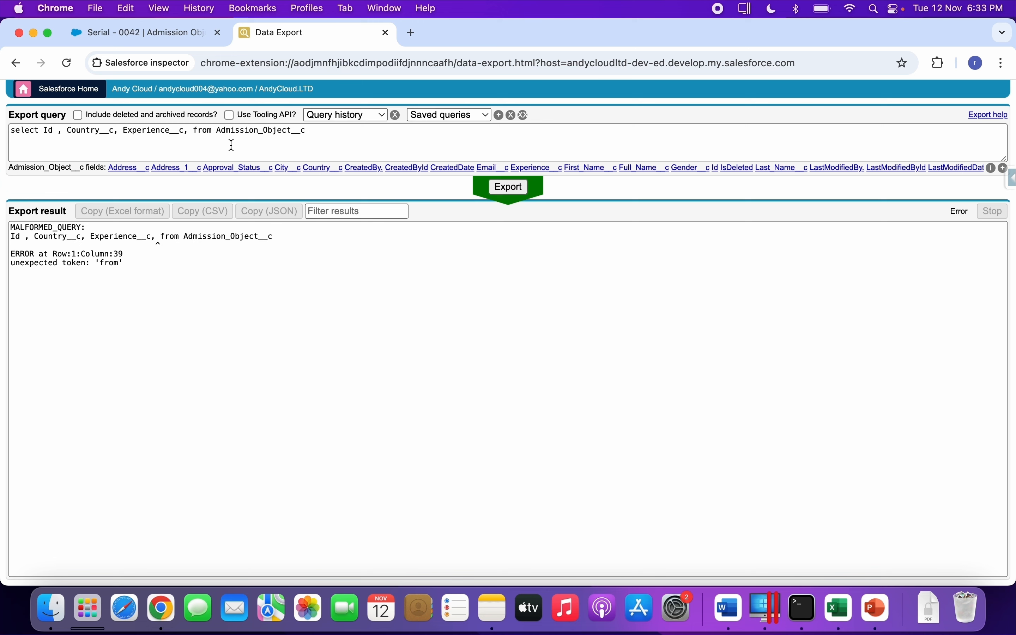
# Re-enter Admission_Object__c as the object name after from in the export query.
pyautogui.moveTo(222, 130); pyautogui.dragTo(382, 129)
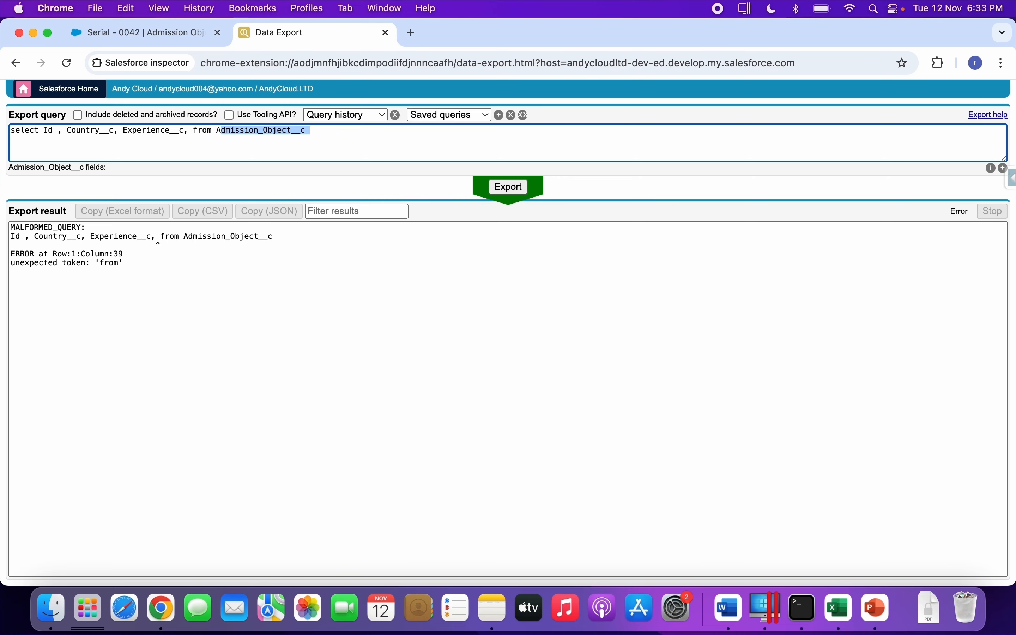
pyautogui.press('BackSpace')
pyautogui.press('BackSpace')
pyautogui.write('Adm')
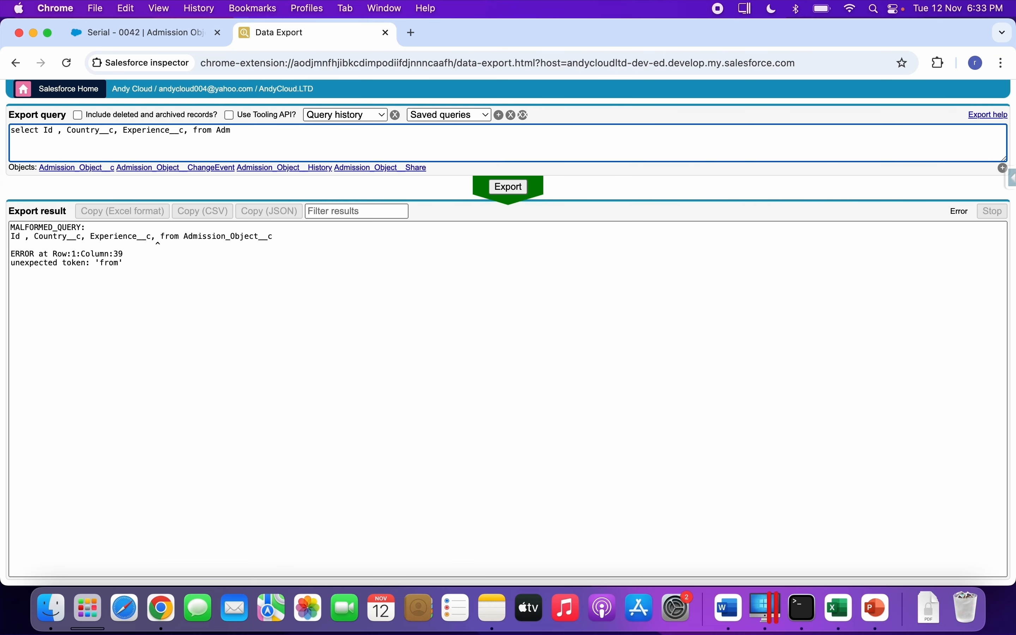
pyautogui.click(80, 168)
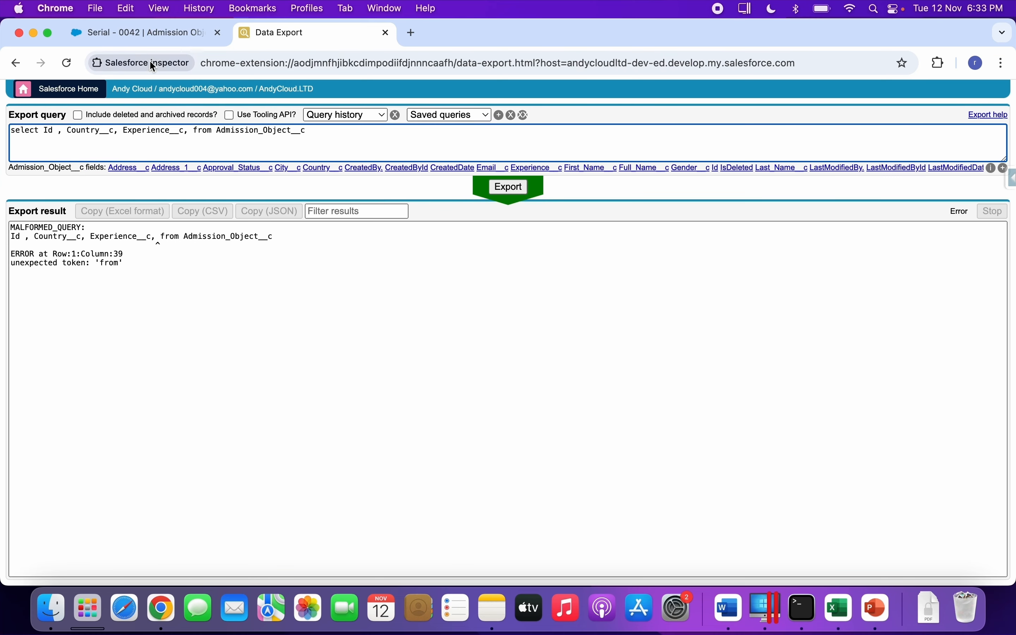
# Remove the comma after Experience__c in the export query and run the export.
pyautogui.click(164, 35)
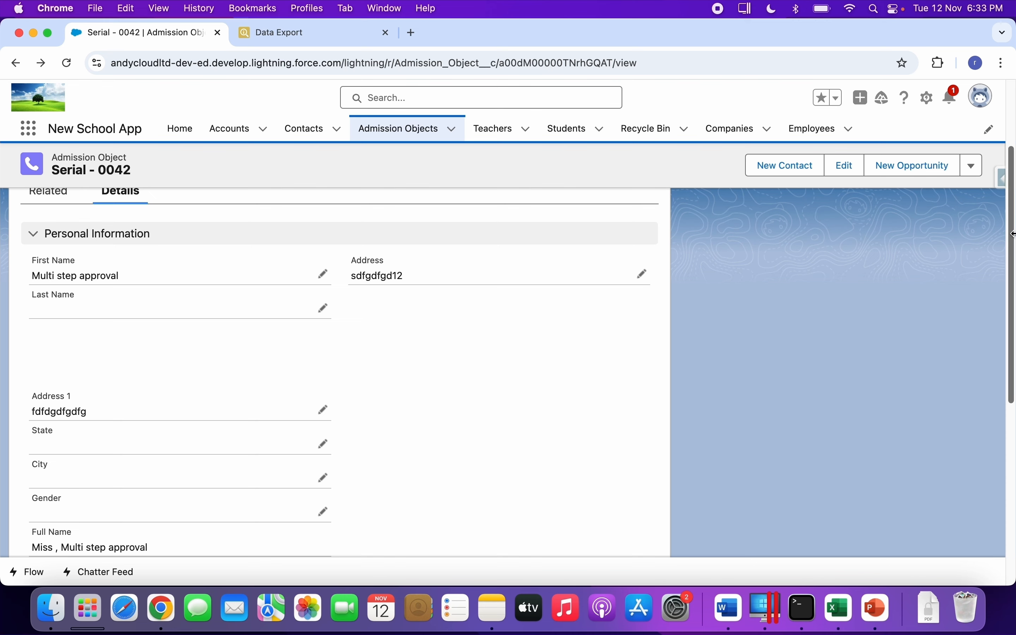
pyautogui.click(317, 32)
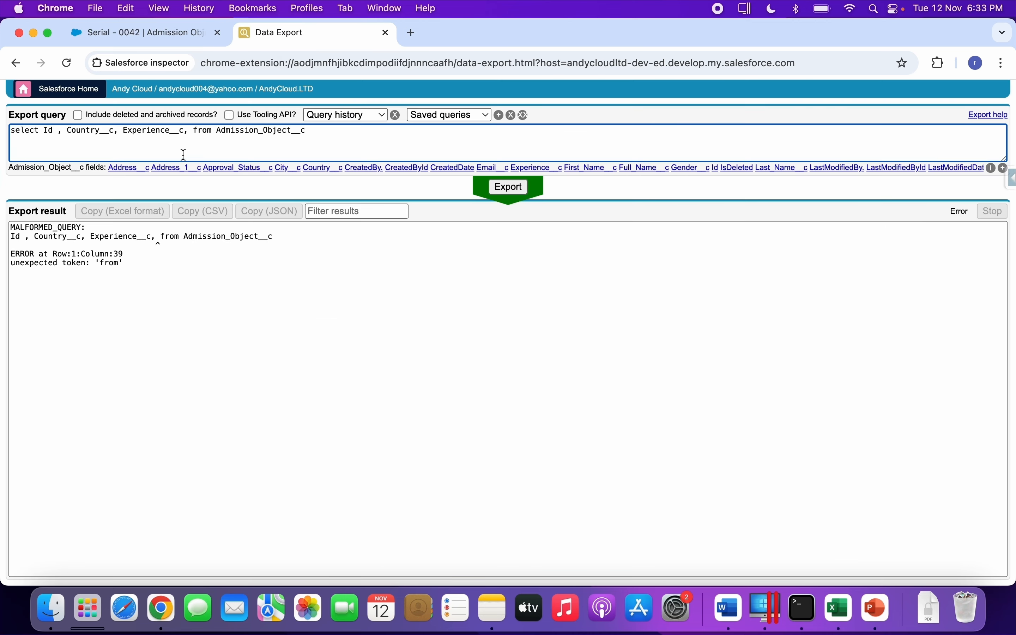
pyautogui.click(188, 130)
pyautogui.press('BackSpace')
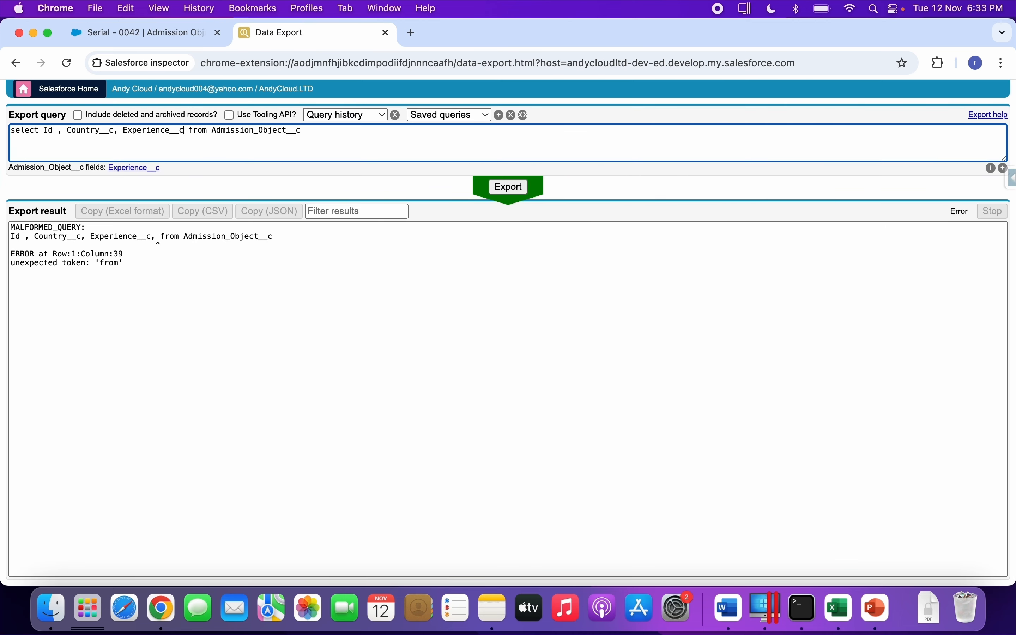
pyautogui.click(508, 187)
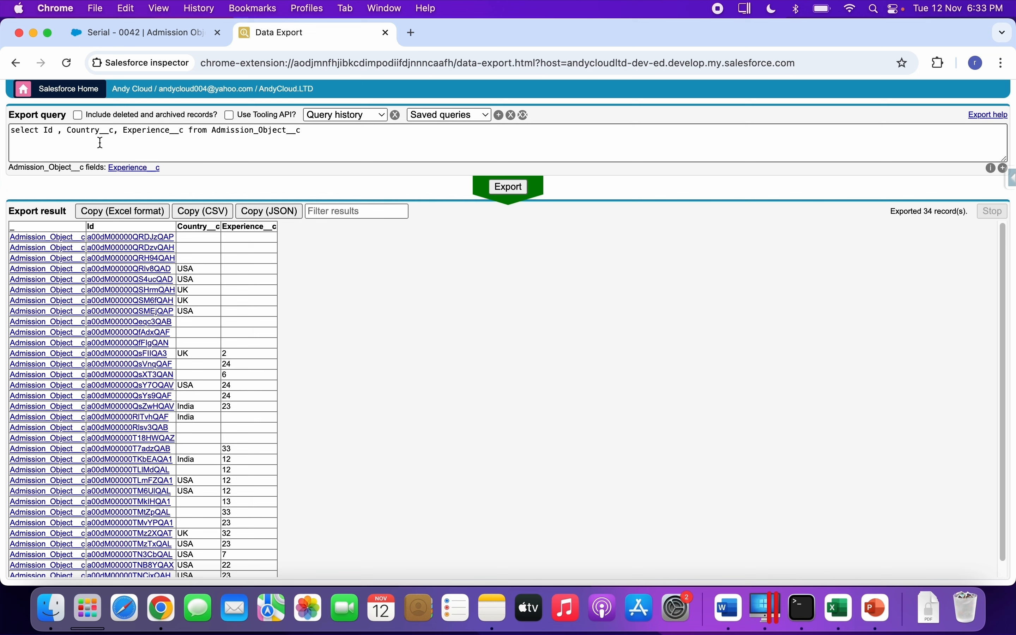
# Add Full_Name__c before Country__c in the export query and run the export.
pyautogui.click(67, 133)
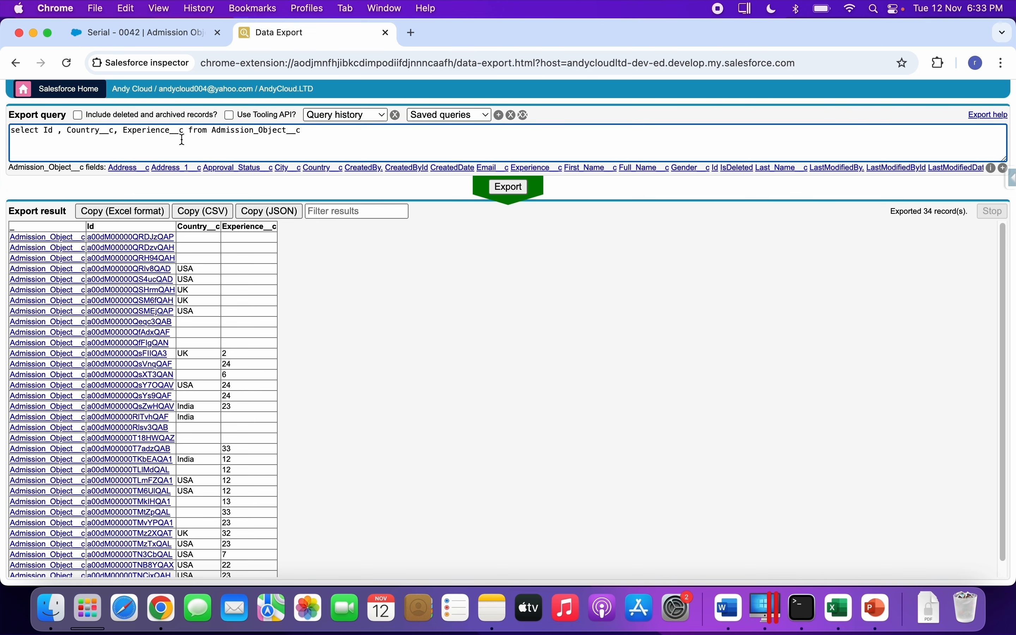
pyautogui.write('name')
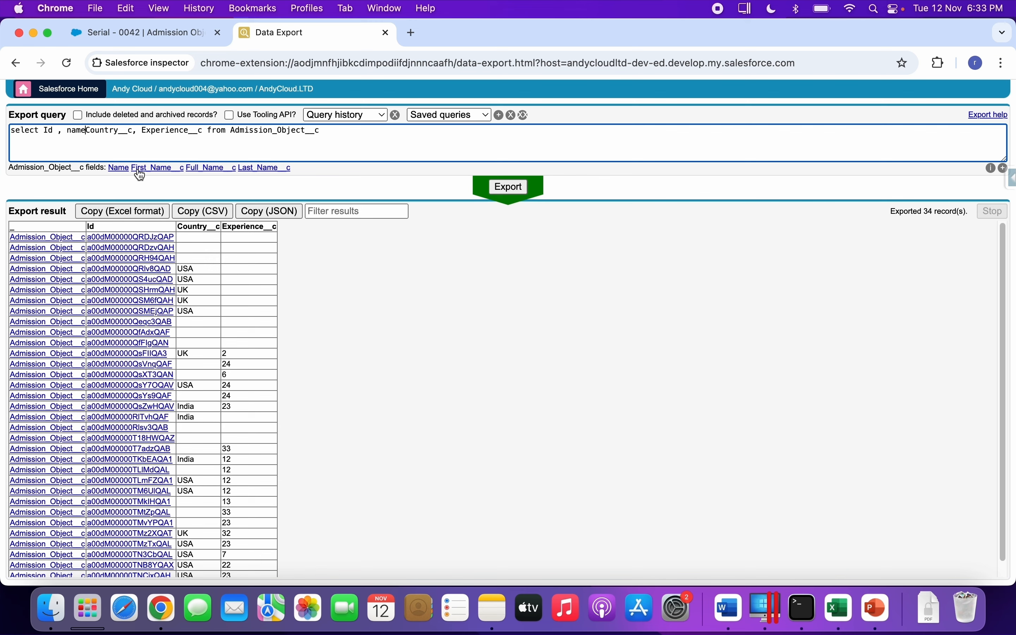
pyautogui.click(206, 168)
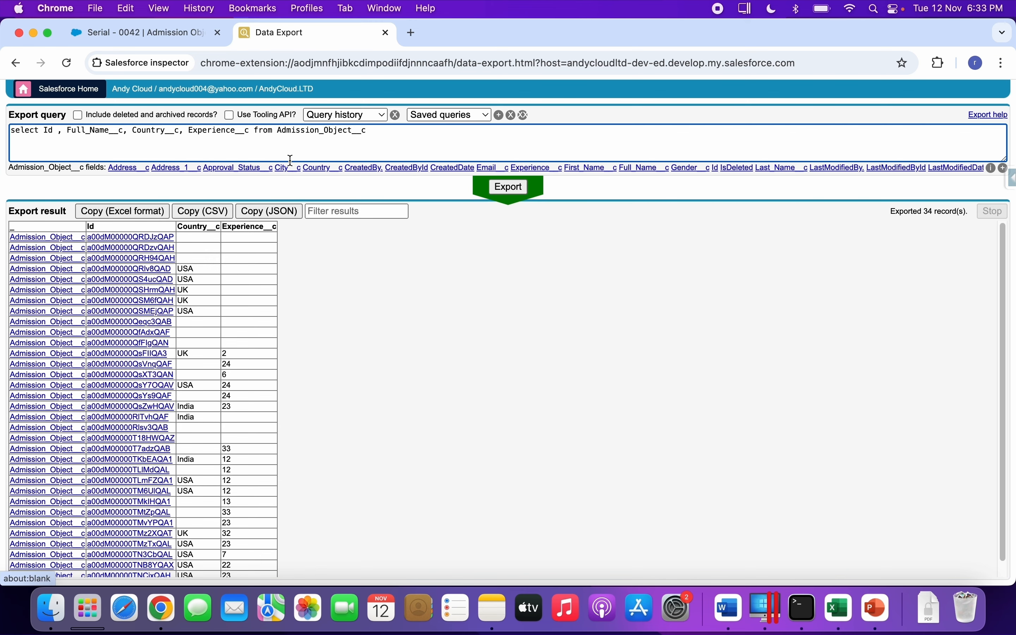
pyautogui.click(508, 196)
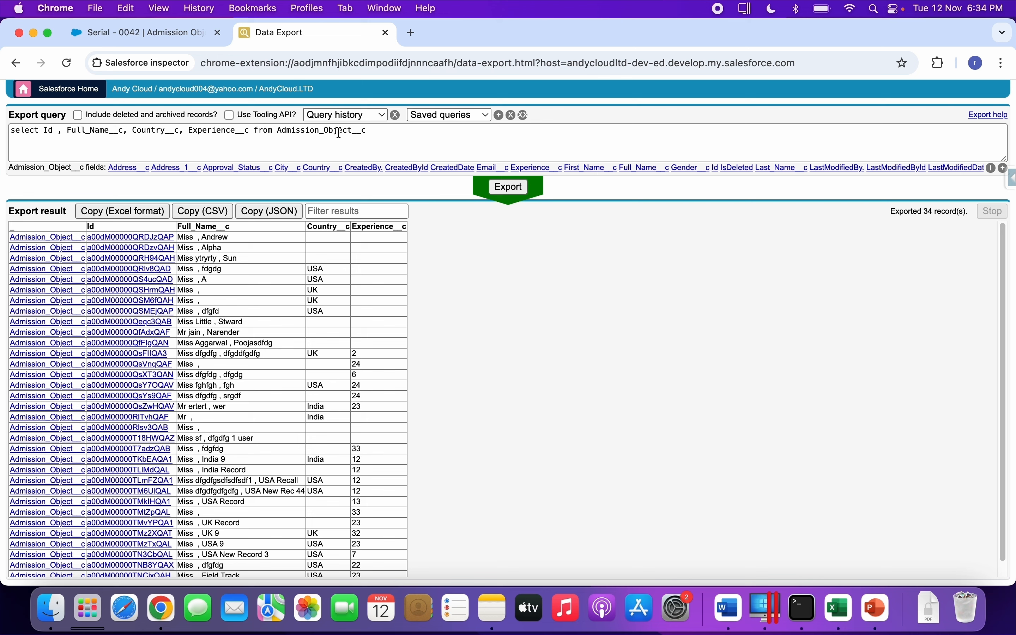
# Append the condition where Country__c = 'USA' to the export query and run the export.
pyautogui.click(400, 129)
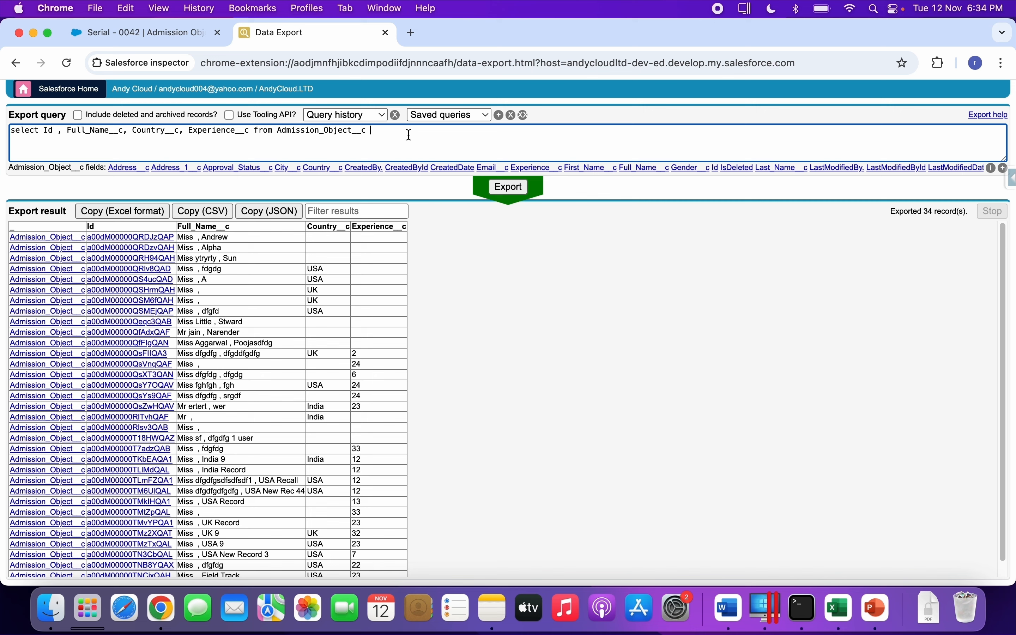
pyautogui.write('where coun')
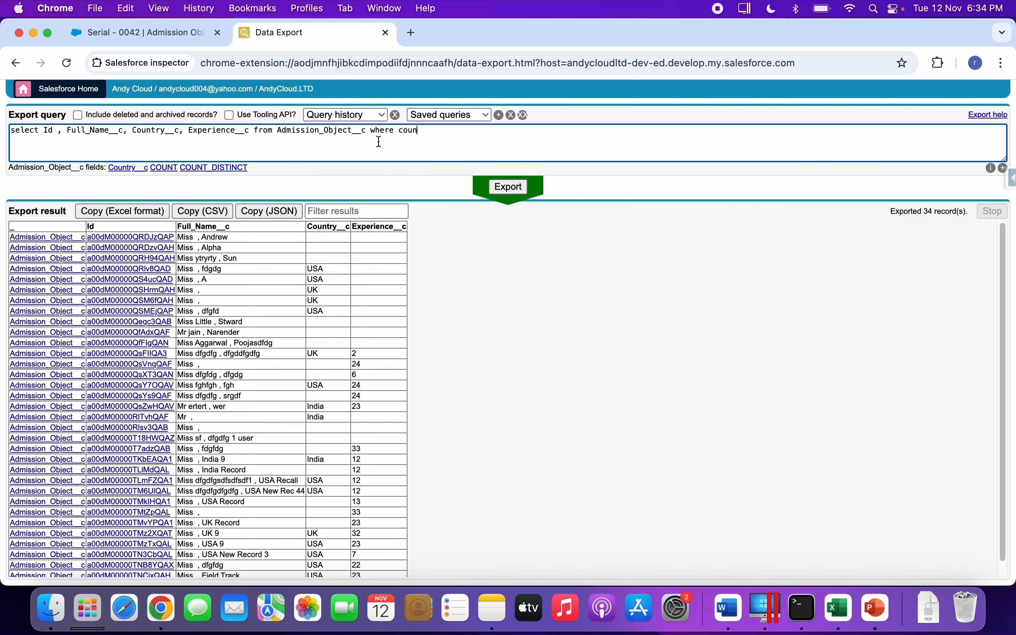
pyautogui.click(130, 168)
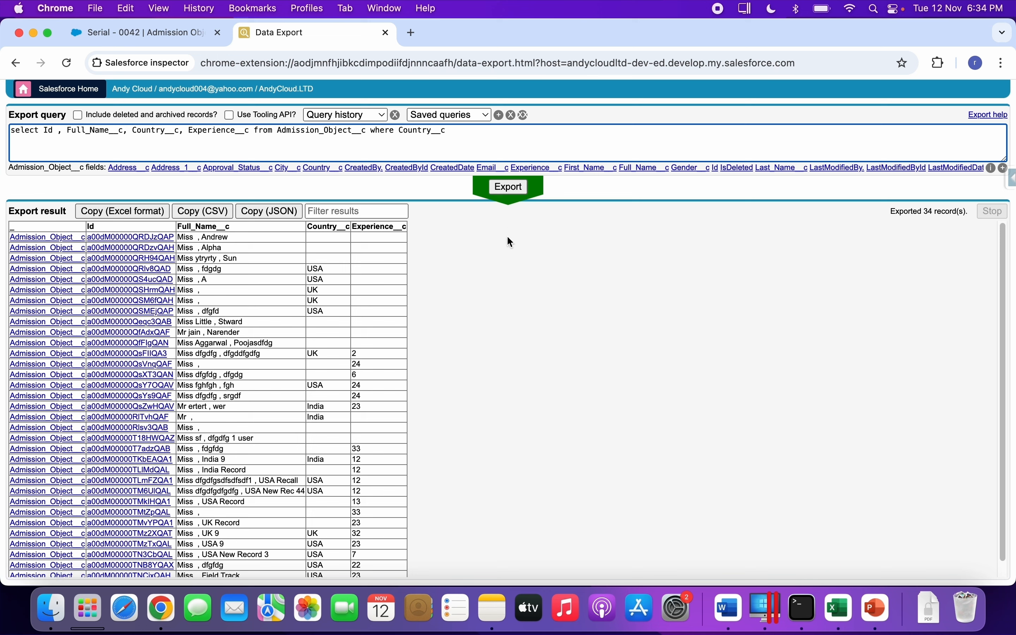
pyautogui.write('=')
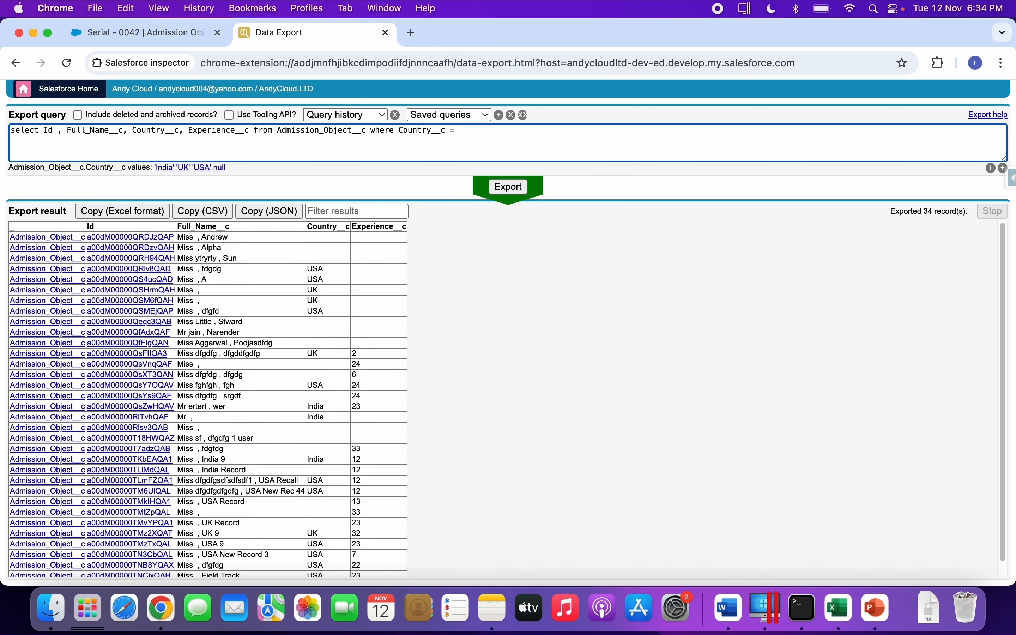
pyautogui.write(" 'USA'")
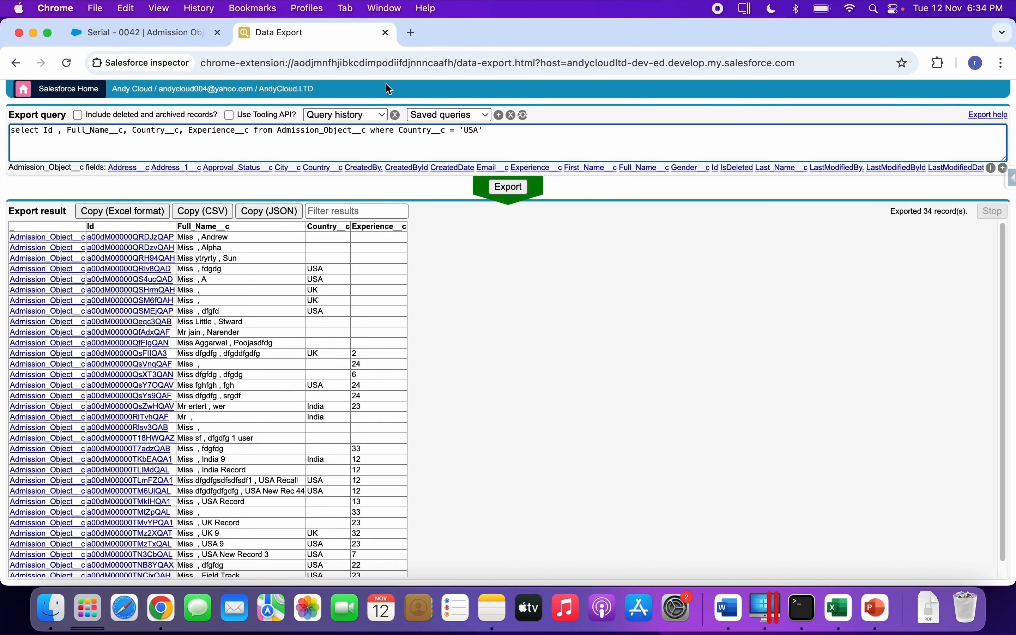
pyautogui.click(509, 190)
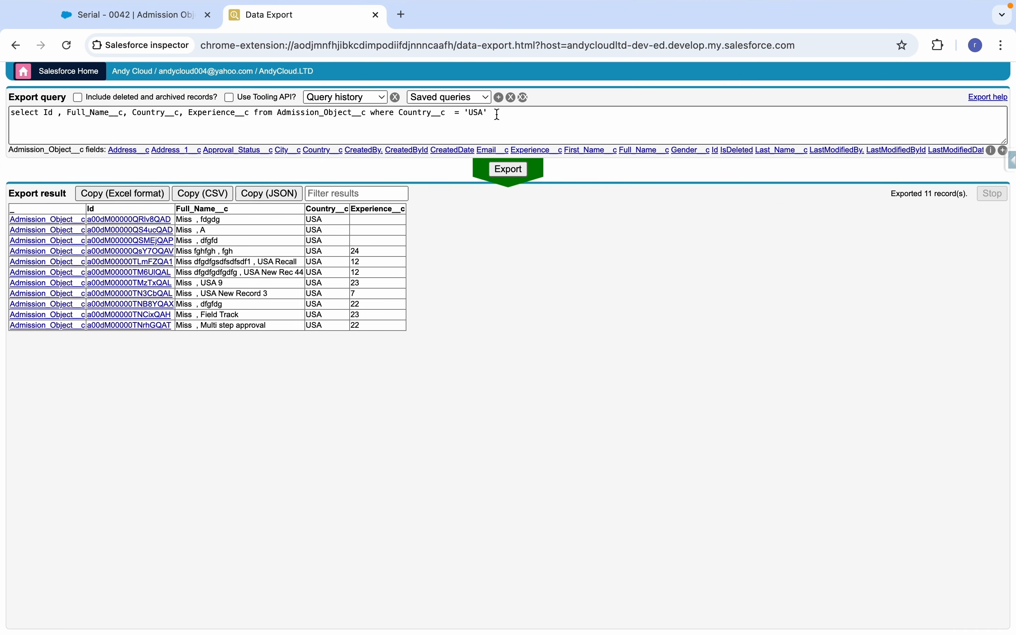
# Append the condition And Experience__c = Null to the export query and run the export.
pyautogui.click(496, 115)
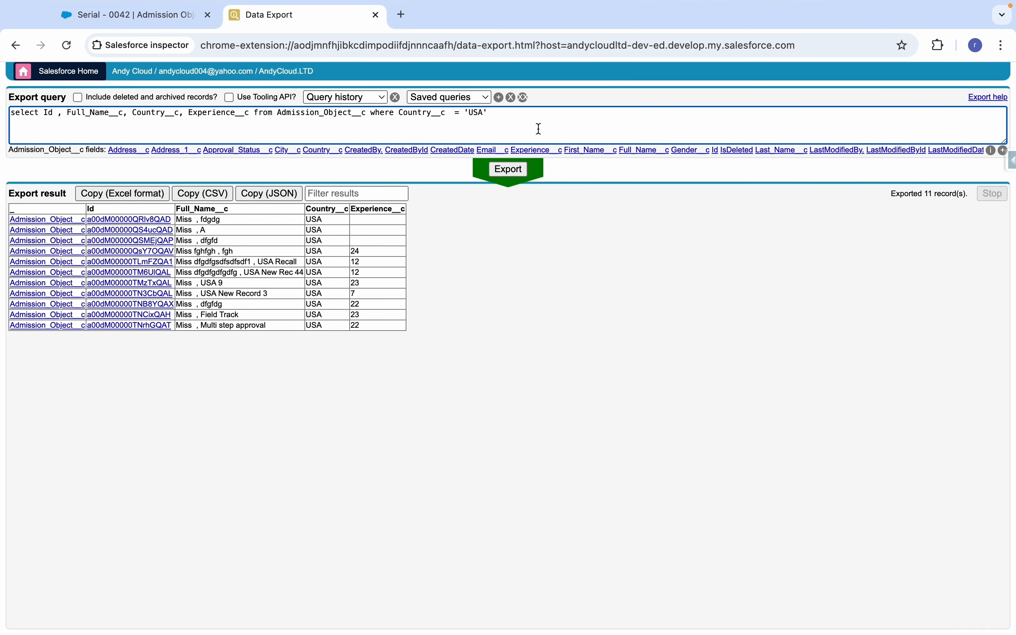
pyautogui.write('And Exp')
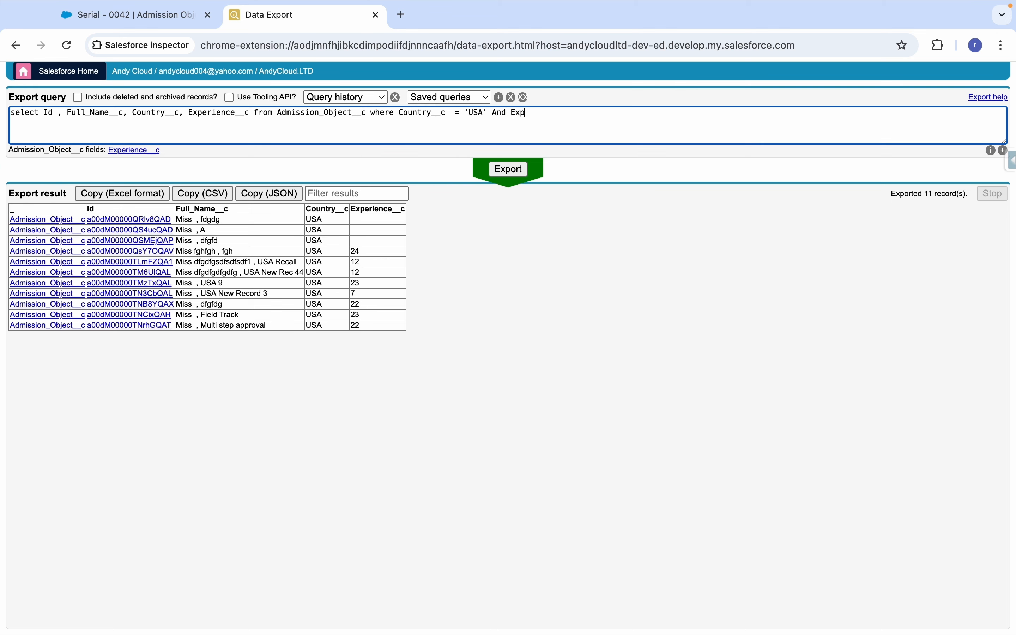
pyautogui.click(151, 151)
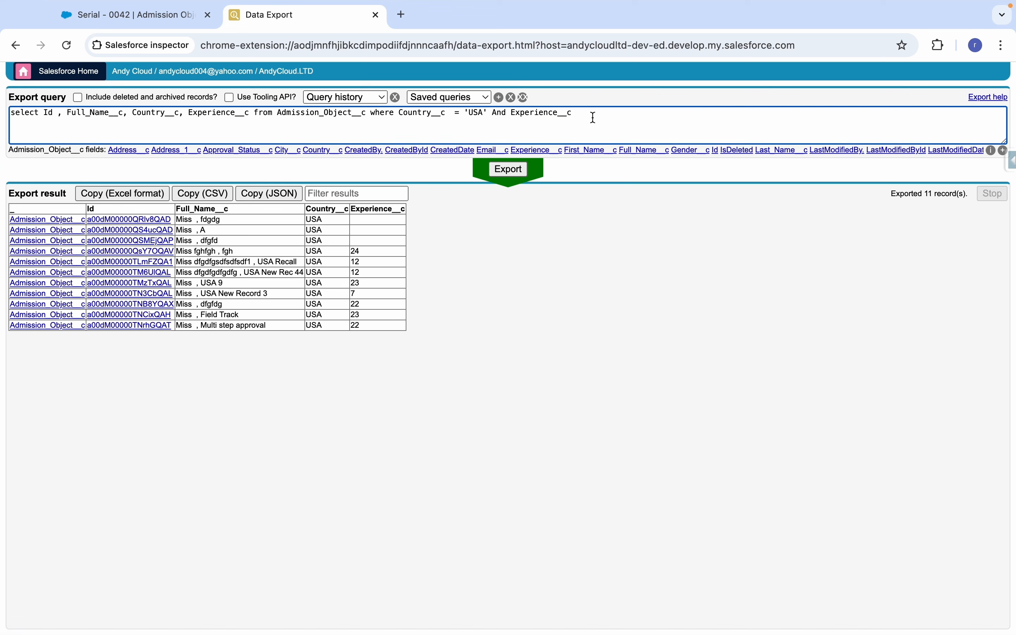
pyautogui.write('=')
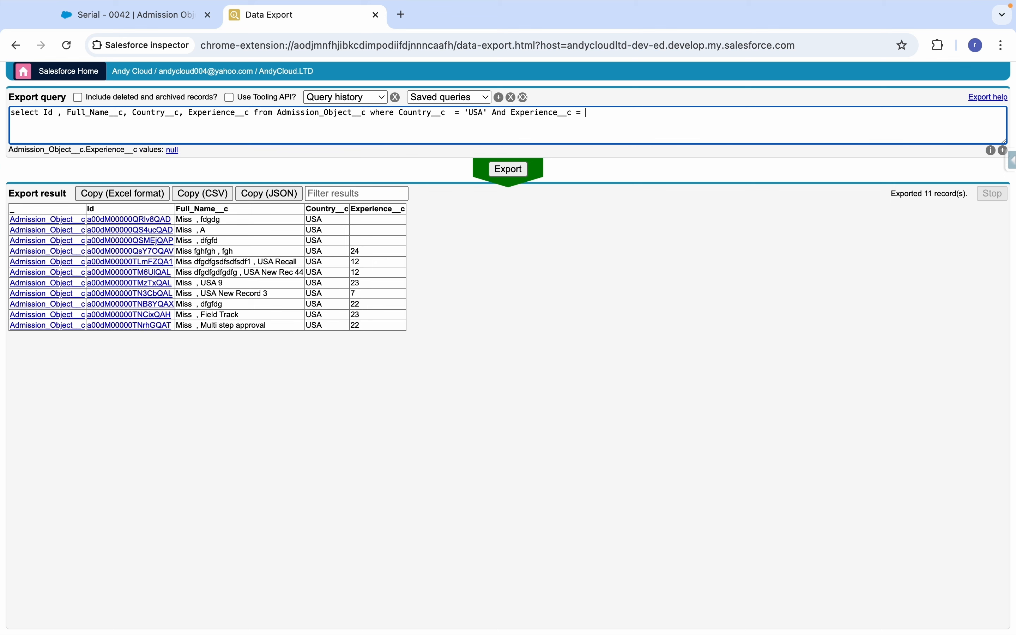
pyautogui.write(' Null')
pyautogui.click(508, 182)
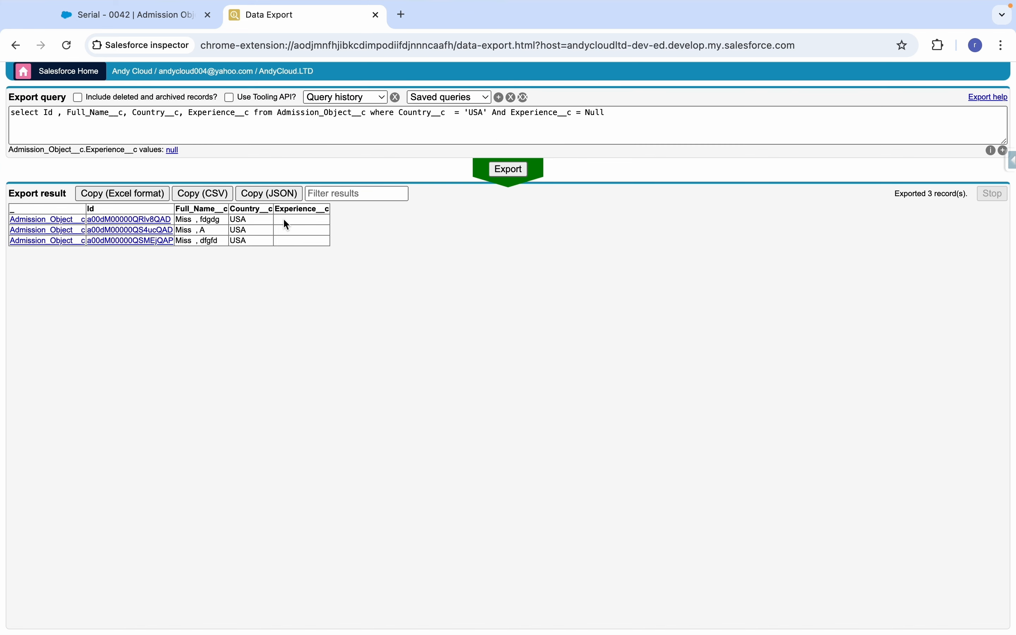
# Change the Experience__c condition's operator to <> in the export query and run the export.
pyautogui.click(582, 113)
pyautogui.doubleClick(580, 113)
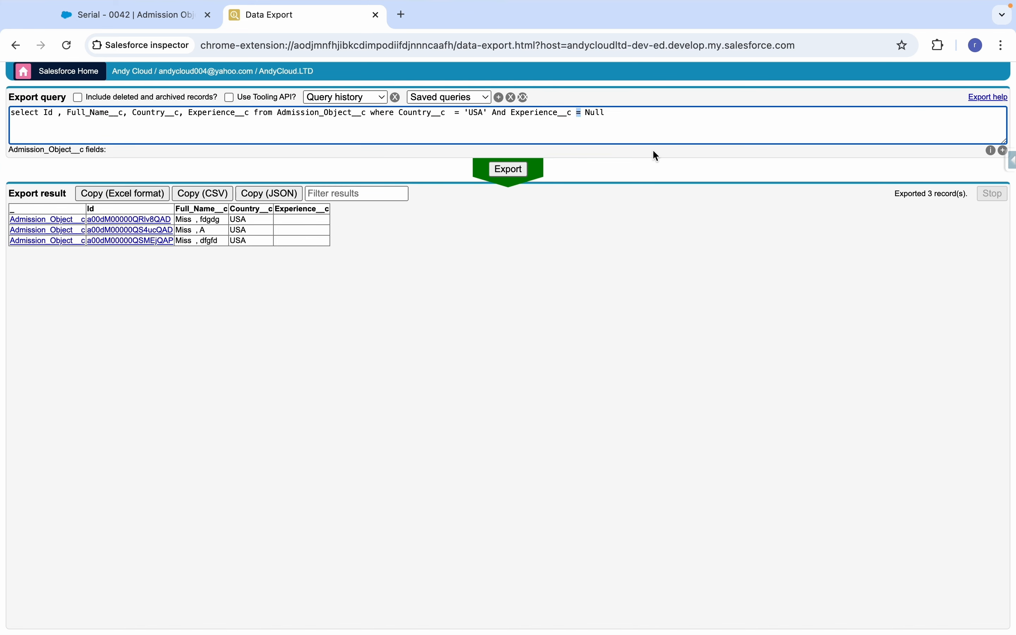
pyautogui.write('<>')
pyautogui.click(509, 169)
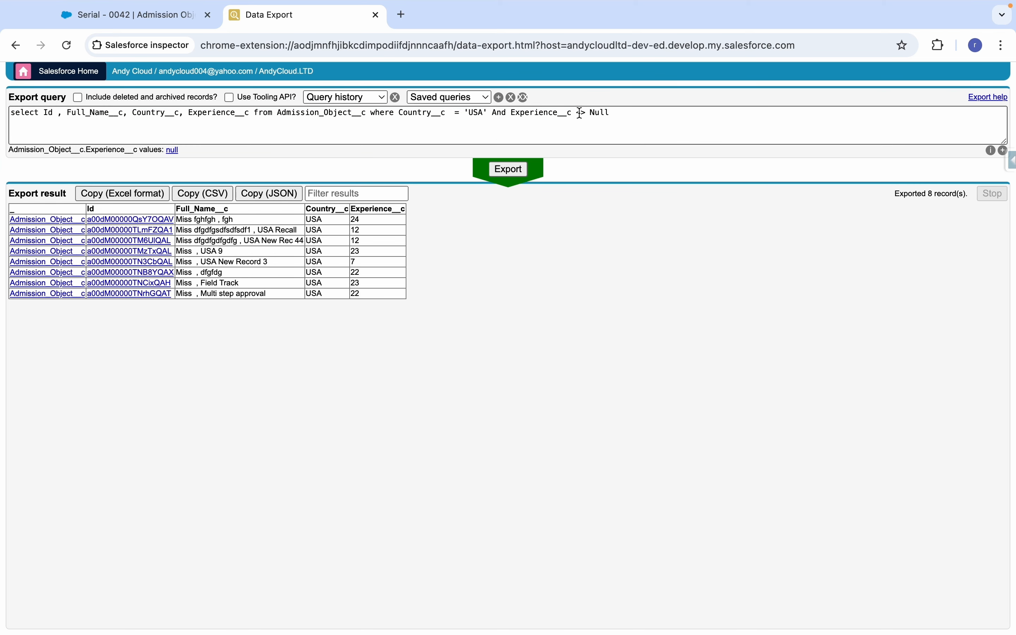
# Change the Experience__c condition to < 10 in the export query and run the export.
pyautogui.moveTo(580, 113); pyautogui.dragTo(613, 112)
pyautogui.press('BackSpace')
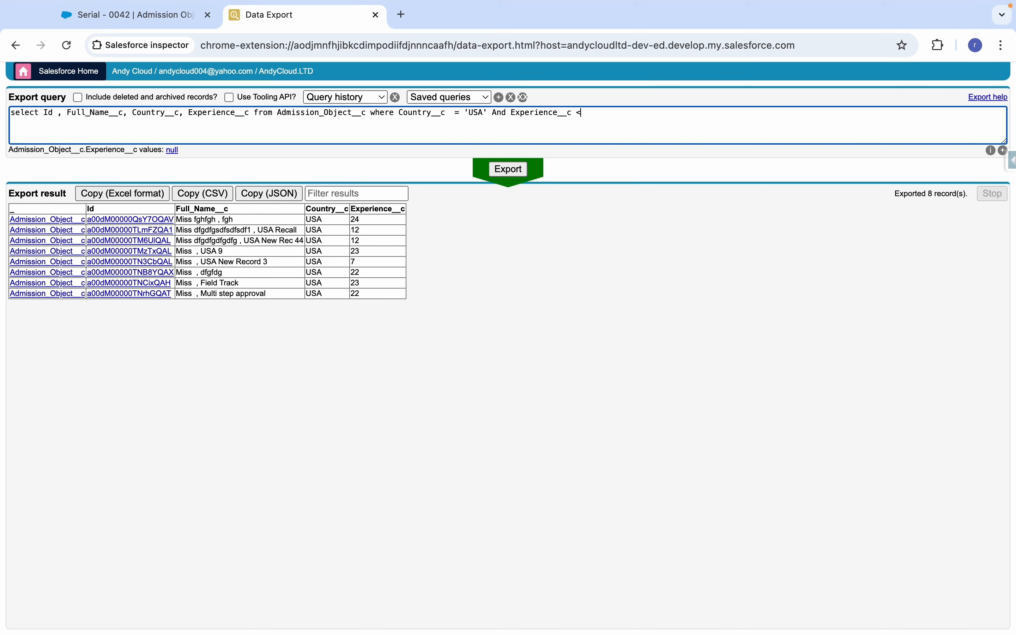
pyautogui.write('10')
pyautogui.click(508, 169)
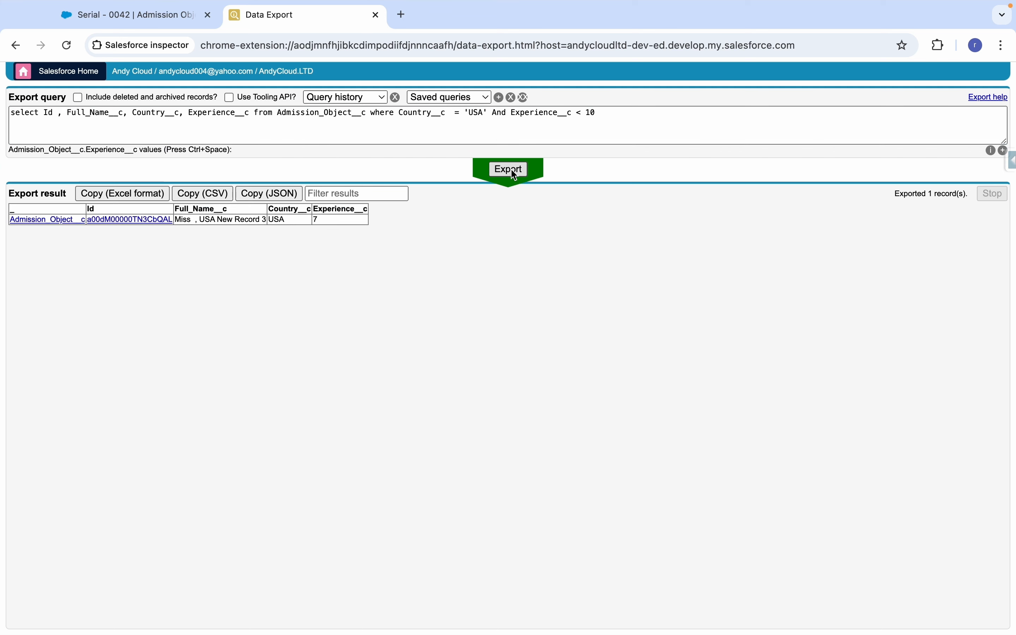
# Change the Experience__c condition's operator to > in the export query and run the export.
pyautogui.doubleClick(582, 112)
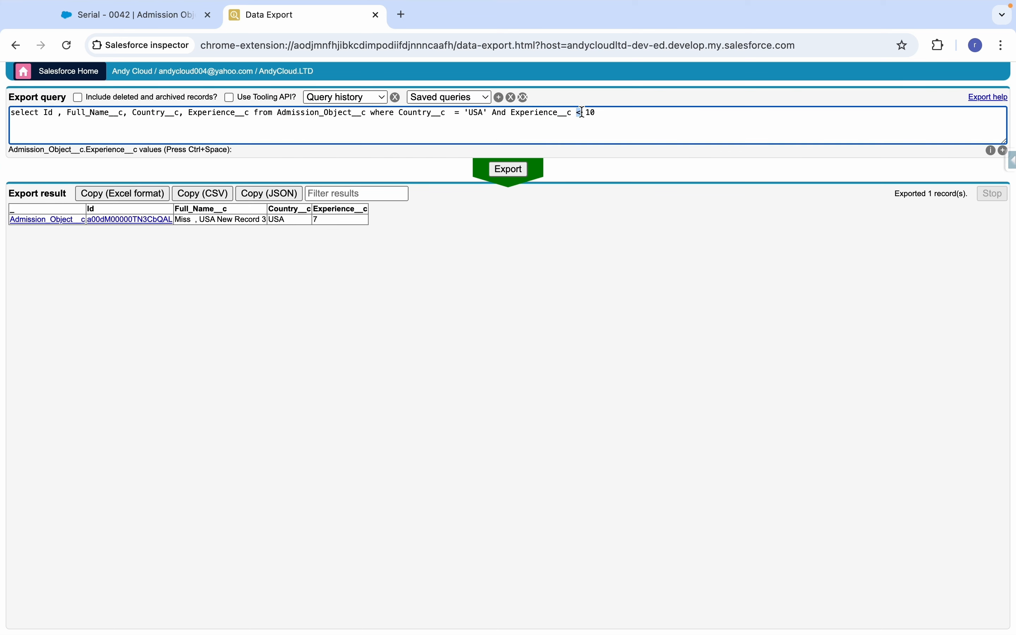
pyautogui.write('>')
pyautogui.click(521, 171)
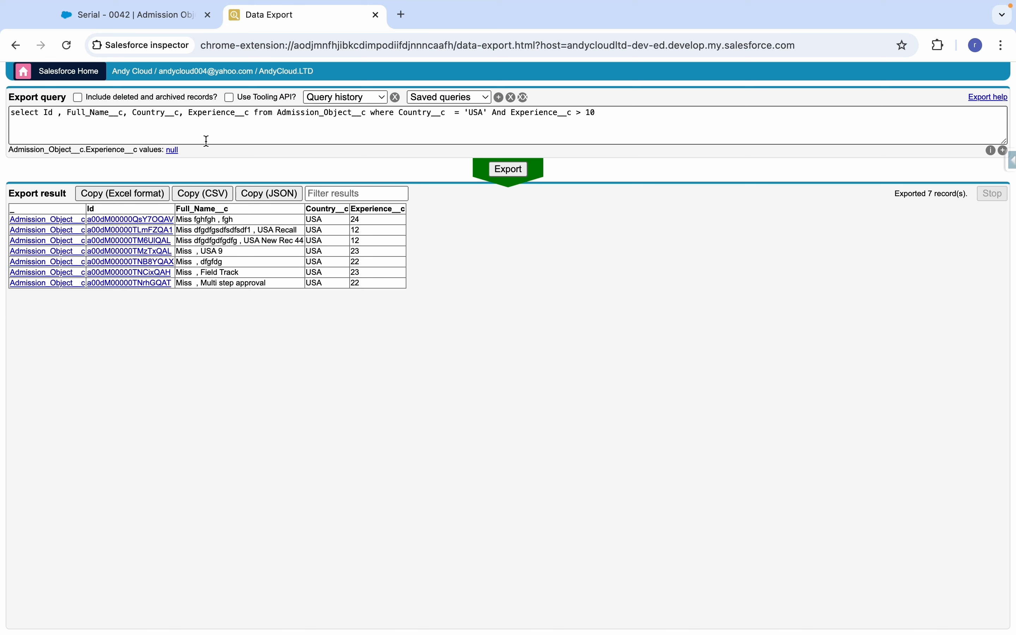
pyautogui.click(607, 116)
pyautogui.moveTo(607, 115); pyautogui.dragTo(10, 113)
pyautogui.click(452, 114)
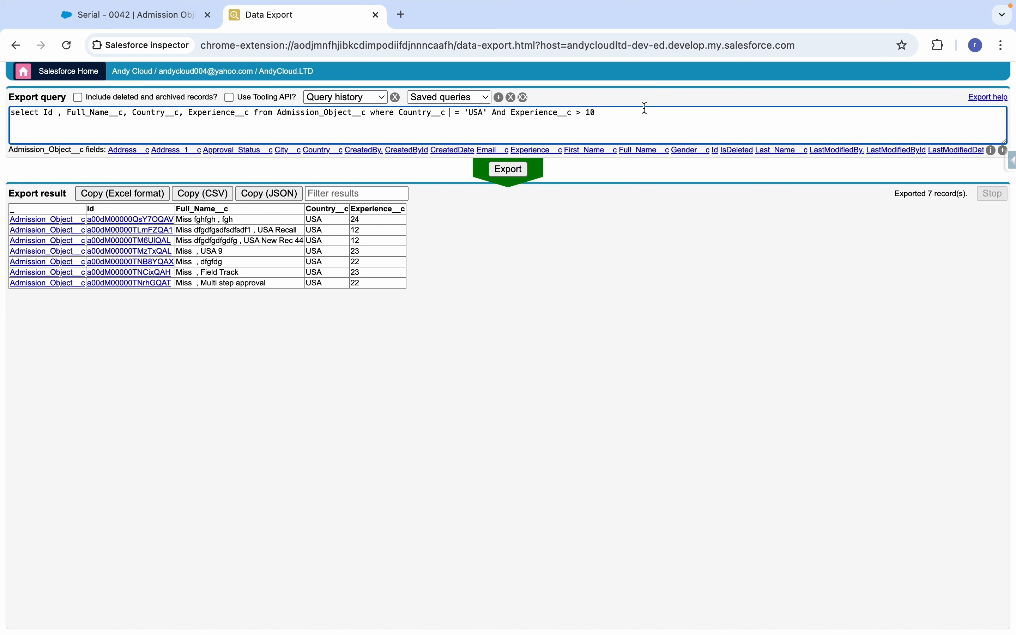
# Remove the where clause from the export query and add the CreatedDate field after Experience__c.
pyautogui.keyDown('shift'); pyautogui.click(371, 113); pyautogui.keyUp('shift')
pyautogui.press('BackSpace')
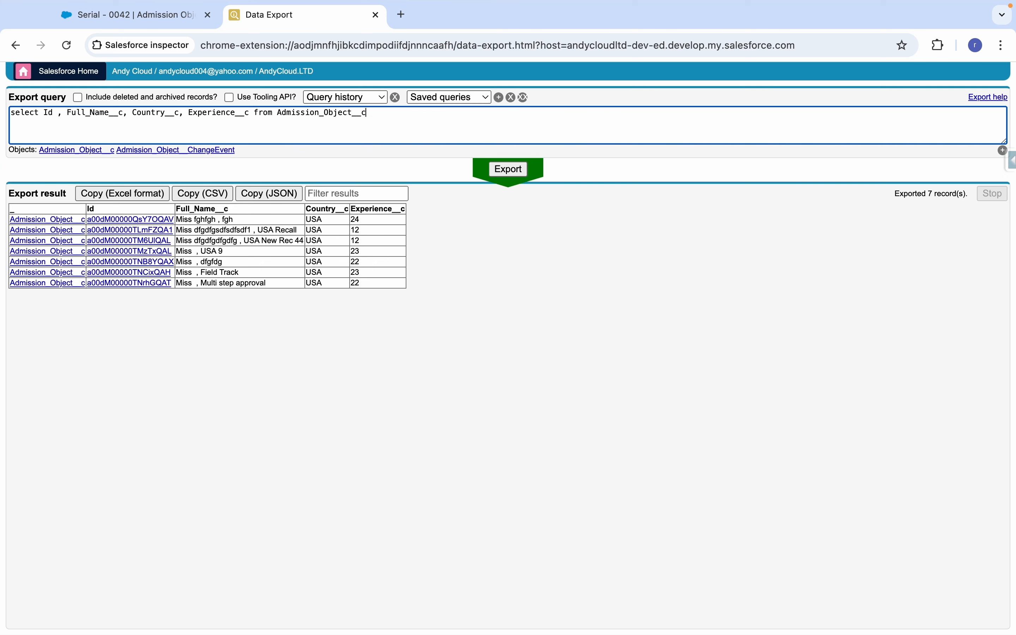
pyautogui.click(258, 113)
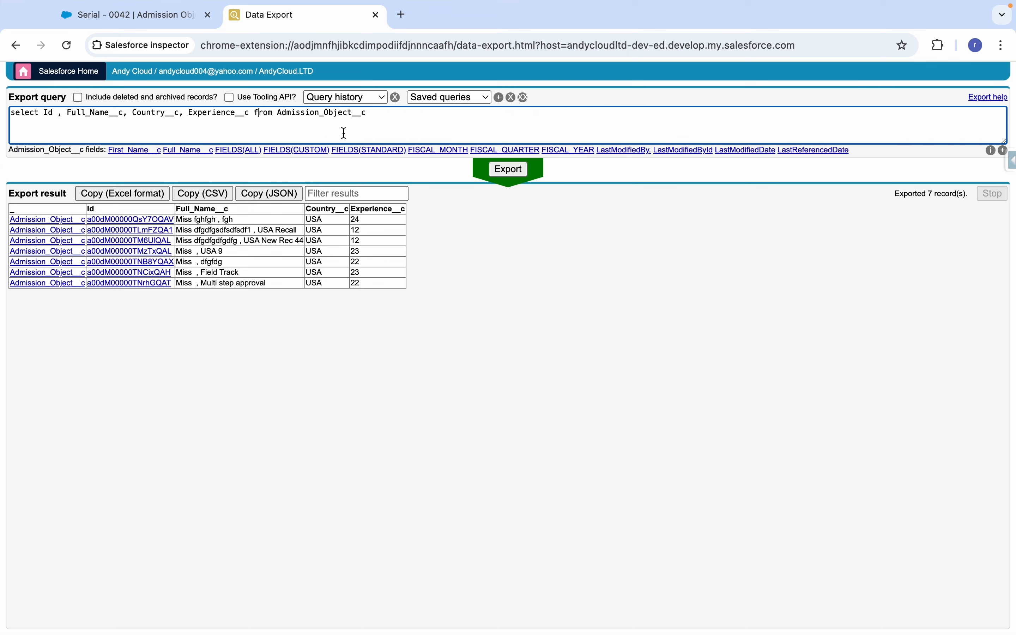
pyautogui.press('Left')
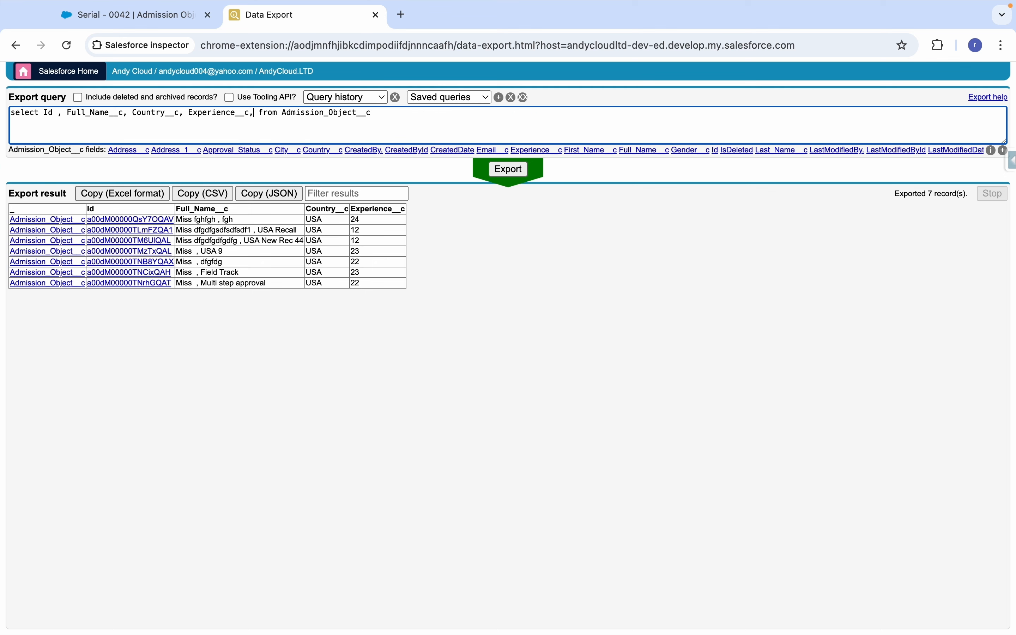
pyautogui.write(', Create')
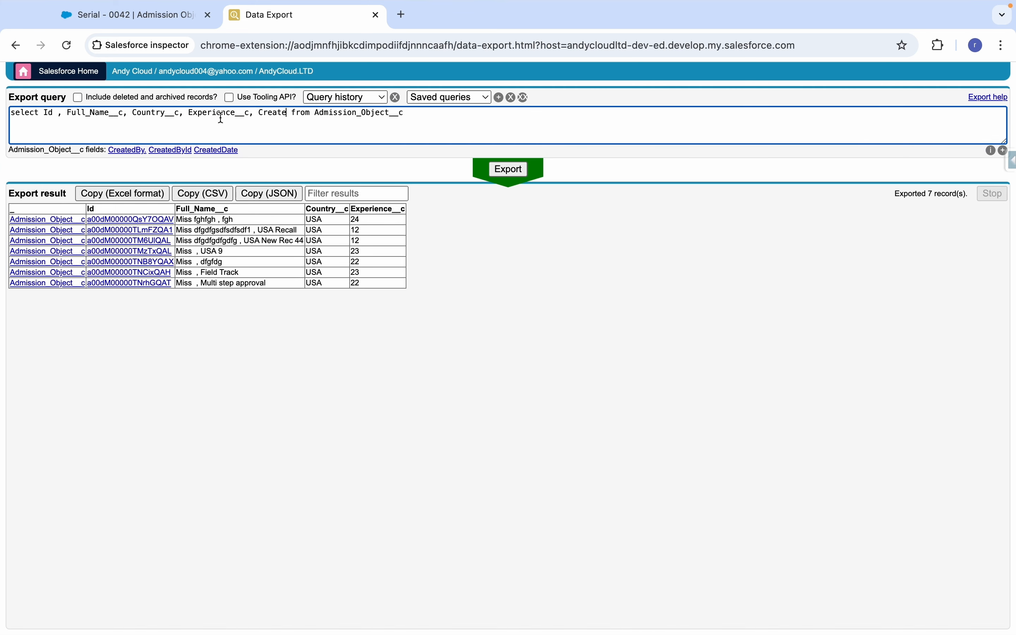
pyautogui.click(203, 150)
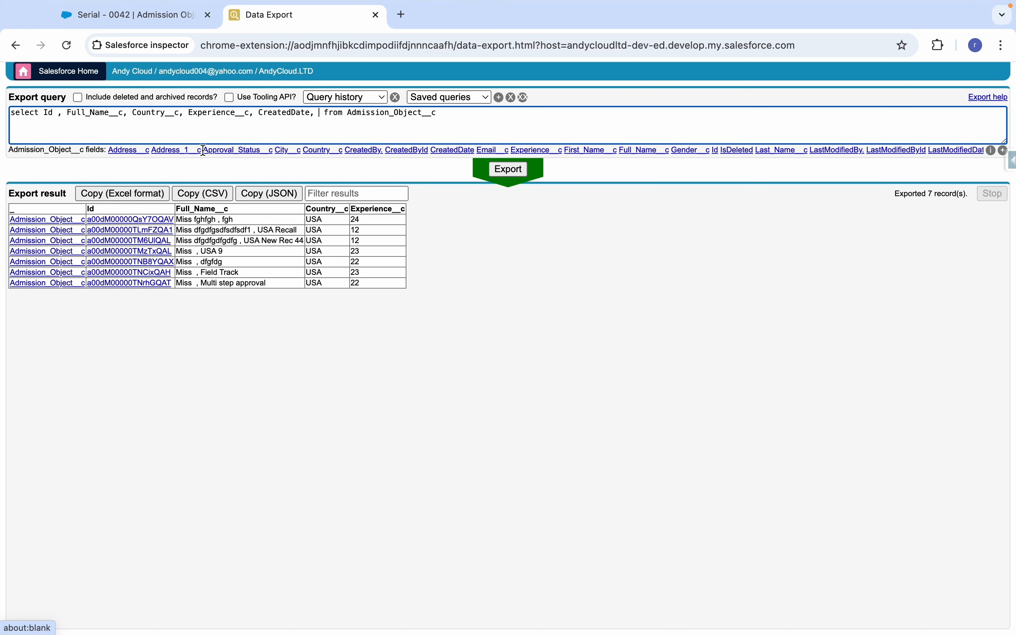
# Run the export, remove the trailing comma after CreatedDate in the query and rerun it.
pyautogui.click(504, 173)
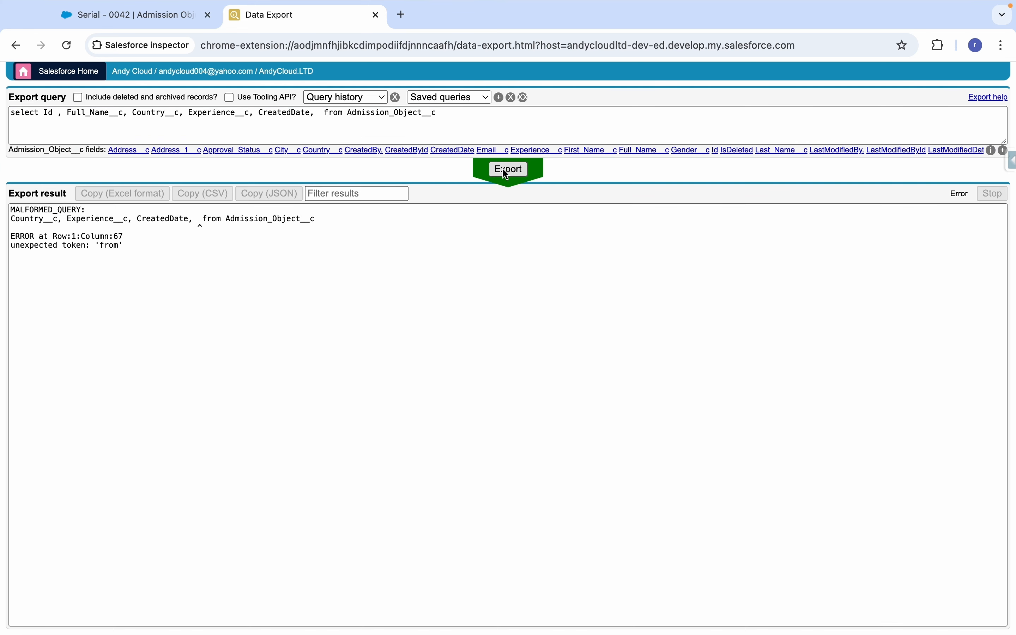
pyautogui.click(361, 112)
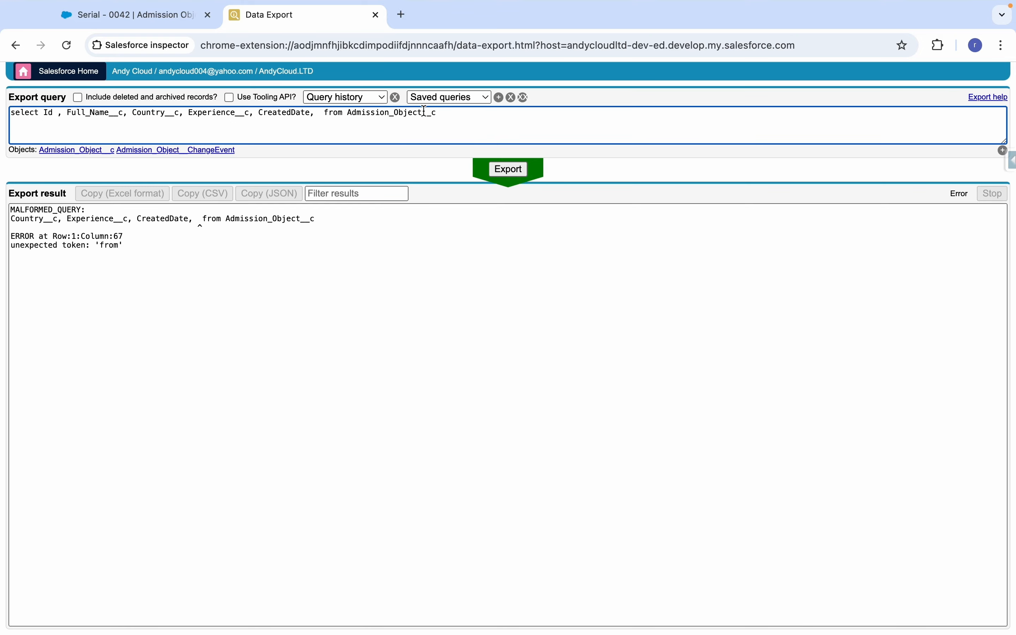
pyautogui.click(319, 113)
pyautogui.press('BackSpace')
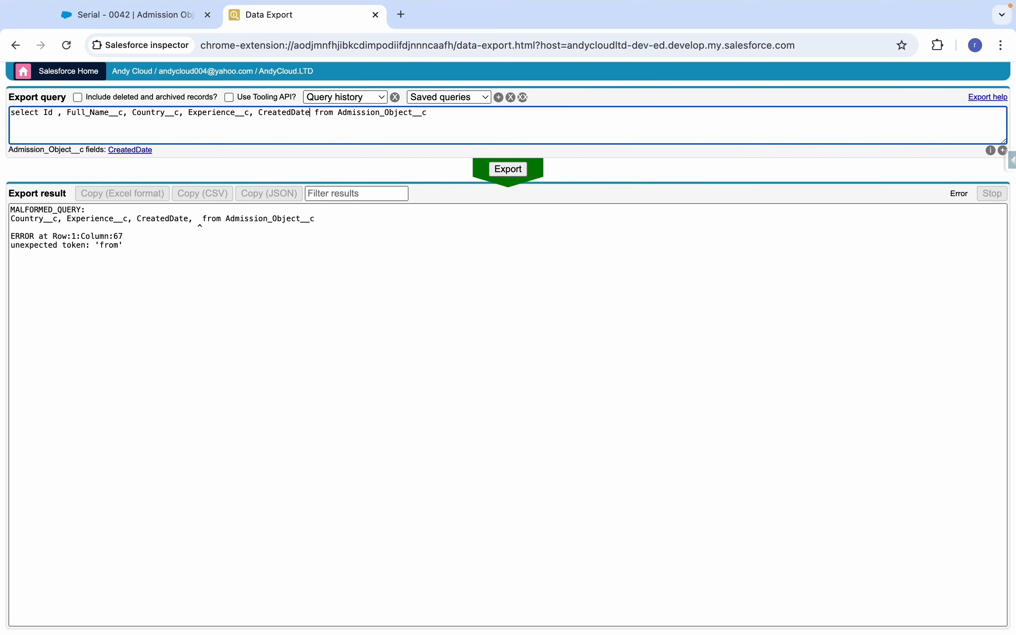
pyautogui.click(508, 169)
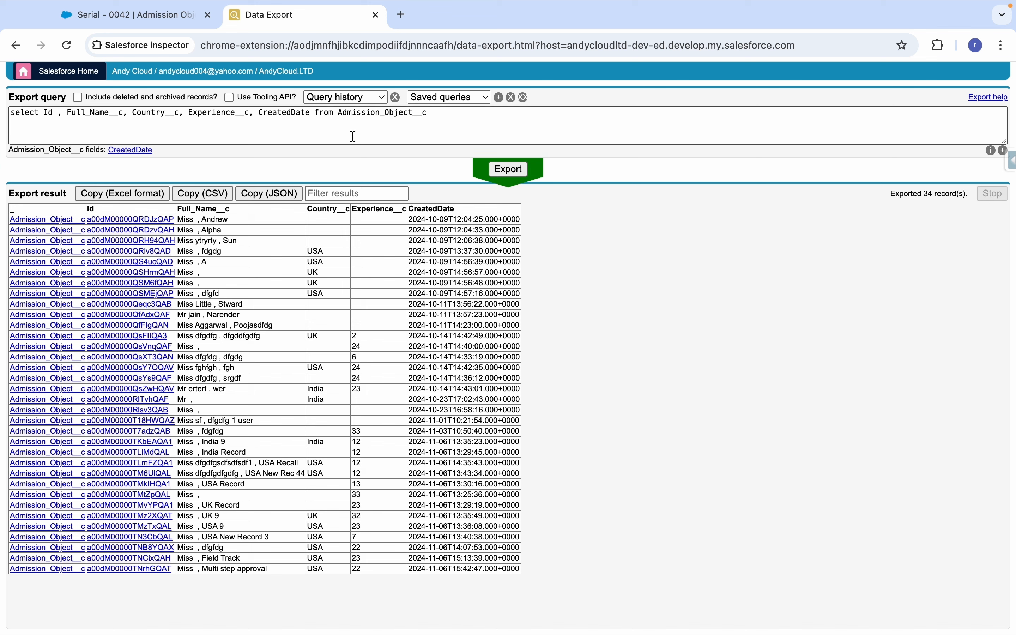
pyautogui.click(386, 134)
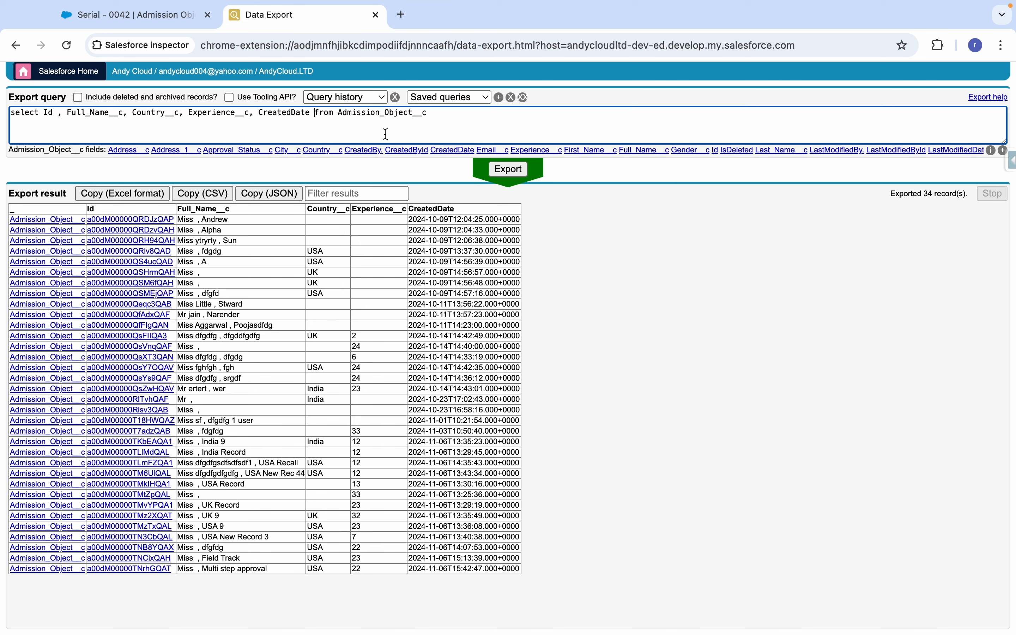
pyautogui.press('BackSpace')
pyautogui.write('m co')
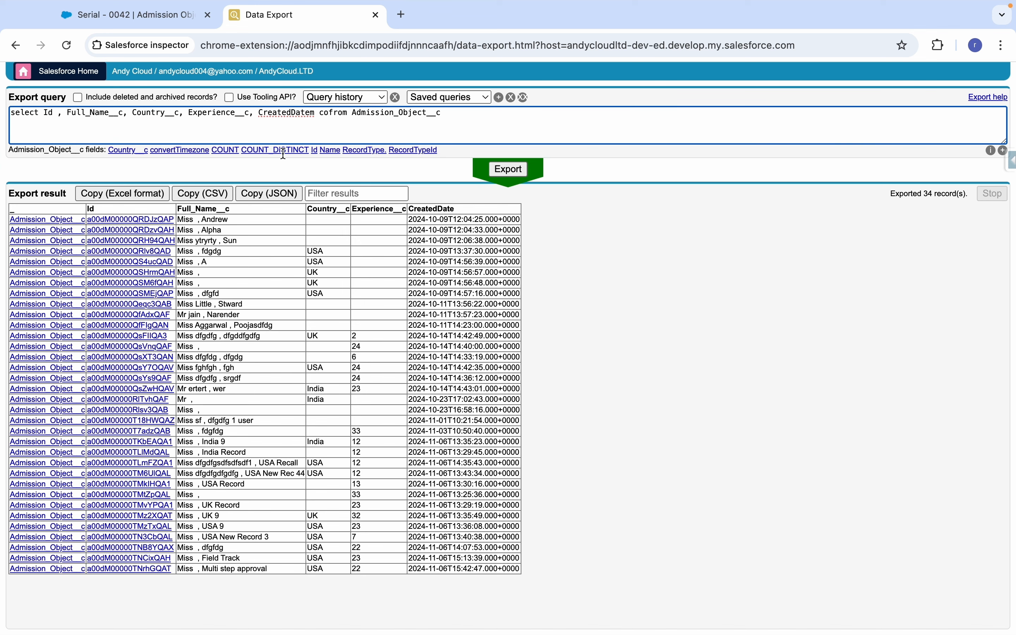
pyautogui.press('BackSpace')
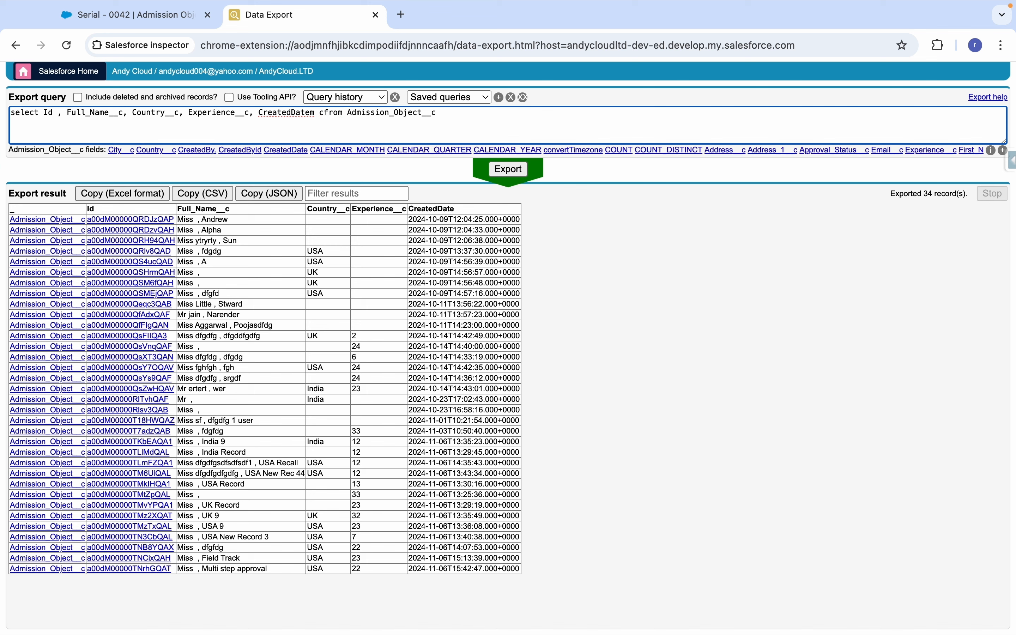
pyautogui.write('reared')
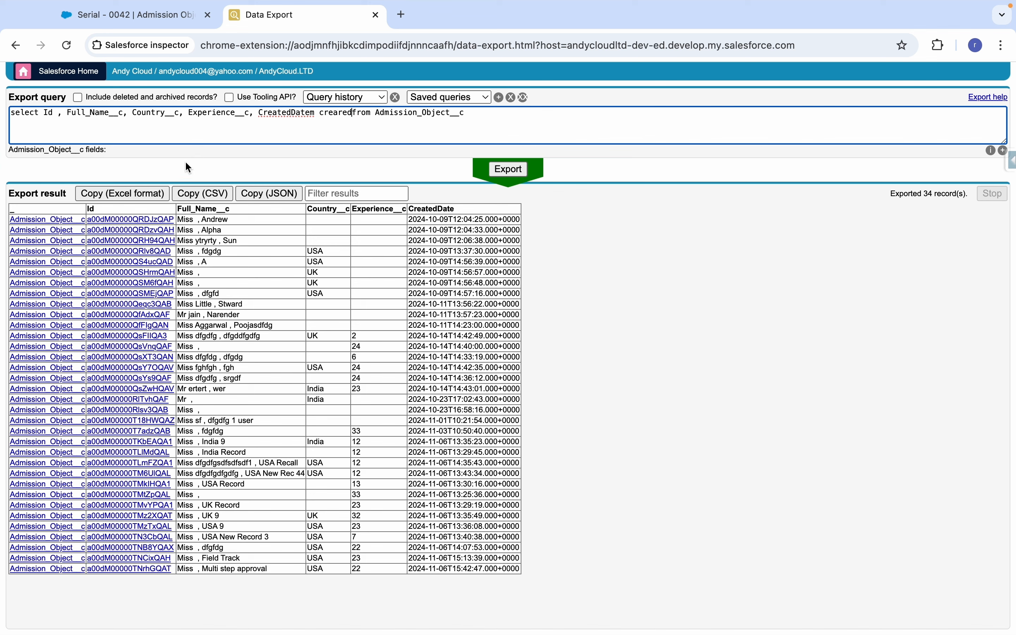
pyautogui.press('BackSpace')
pyautogui.press('BackSpace')
pyautogui.press('BackSpace')
pyautogui.press('BackSpace')
pyautogui.press('BackSpace')
pyautogui.press('BackSpace')
pyautogui.press('BackSpace')
pyautogui.press('BackSpace')
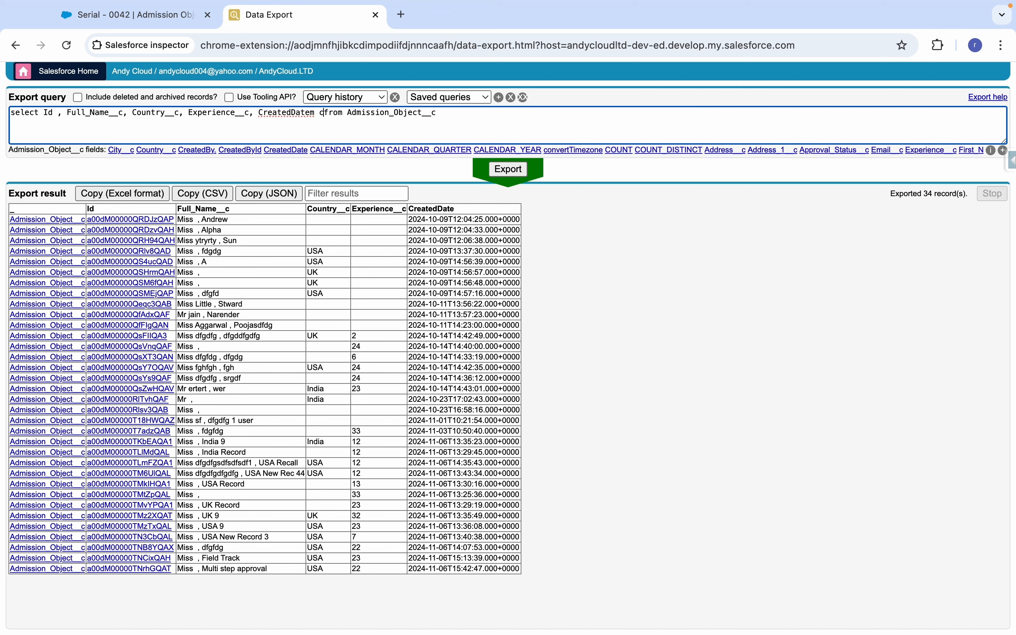
pyautogui.press('BackSpace')
# Add the CreatedBy.name field after CreatedDate in the export query and run the export.
pyautogui.write(', c')
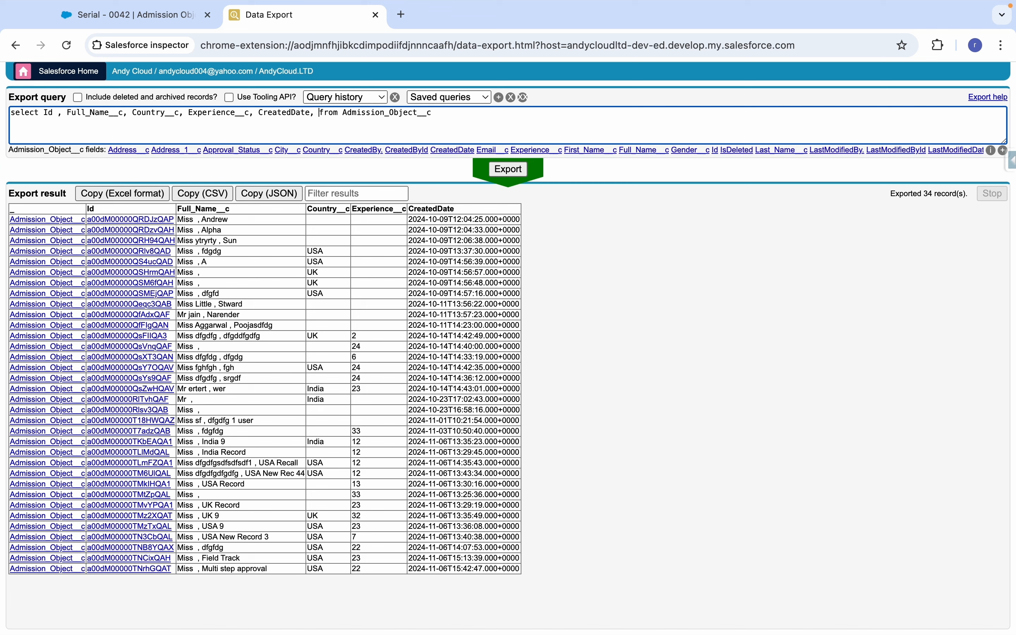
pyautogui.write('reatedBy')
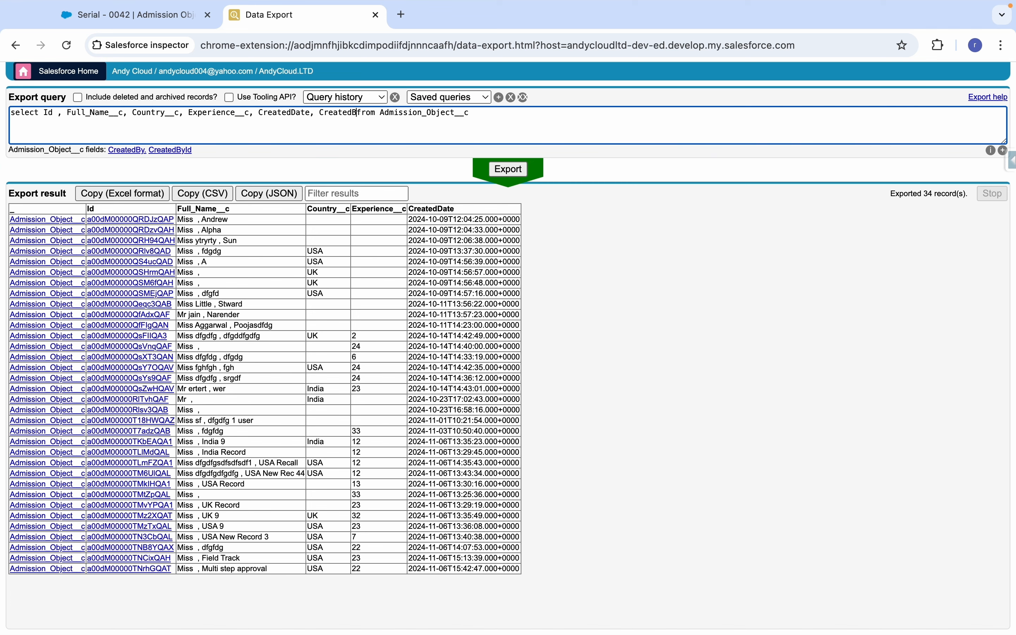
pyautogui.write('.name')
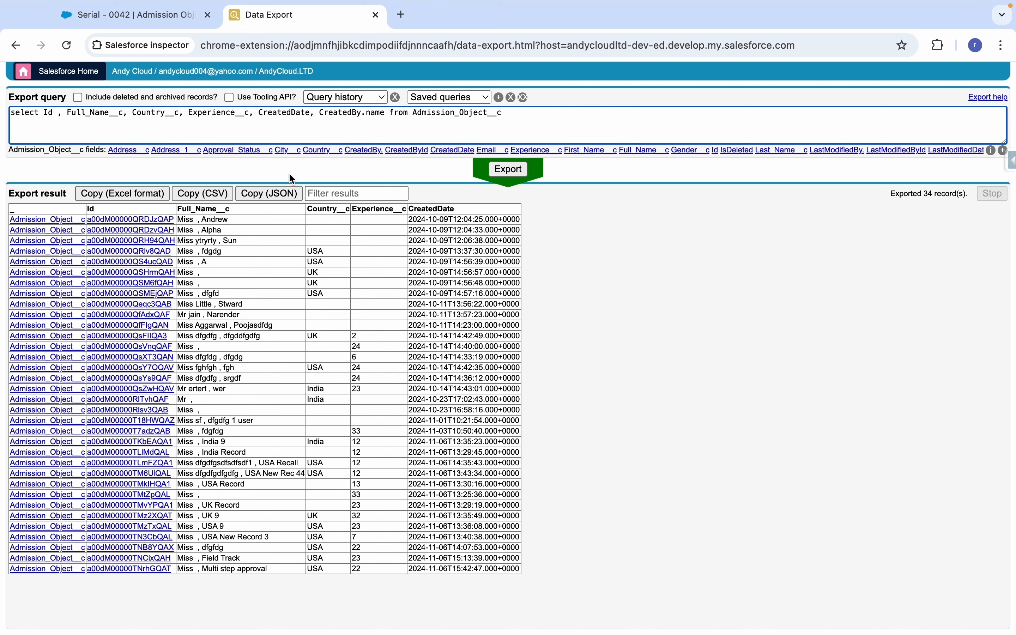
pyautogui.click(508, 169)
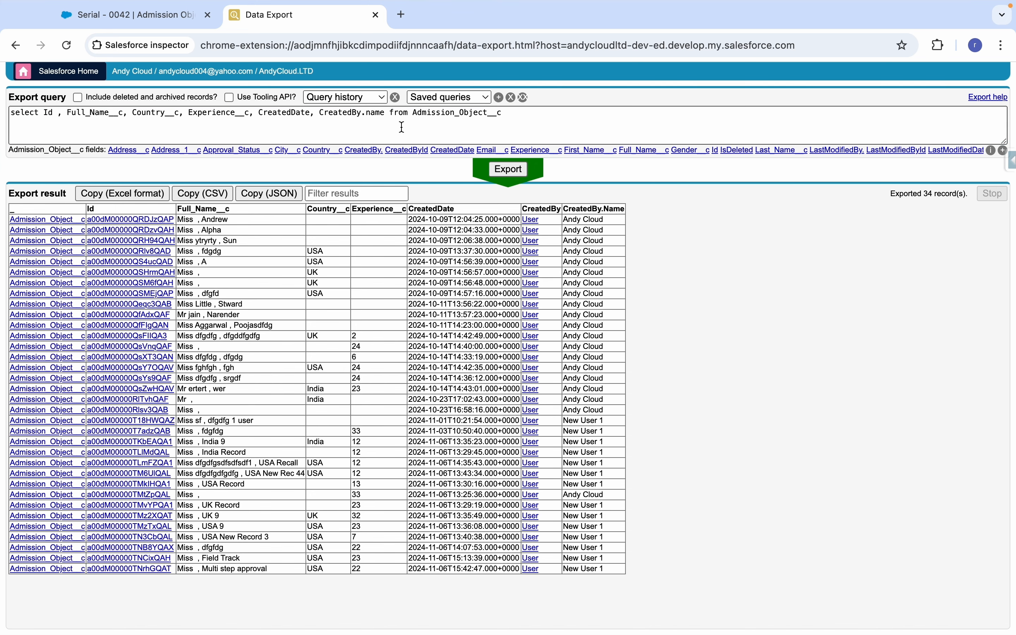
# Remove the CreatedDate and CreatedBy.name fields from the export query and run the export.
pyautogui.moveTo(389, 113); pyautogui.dragTo(276, 117)
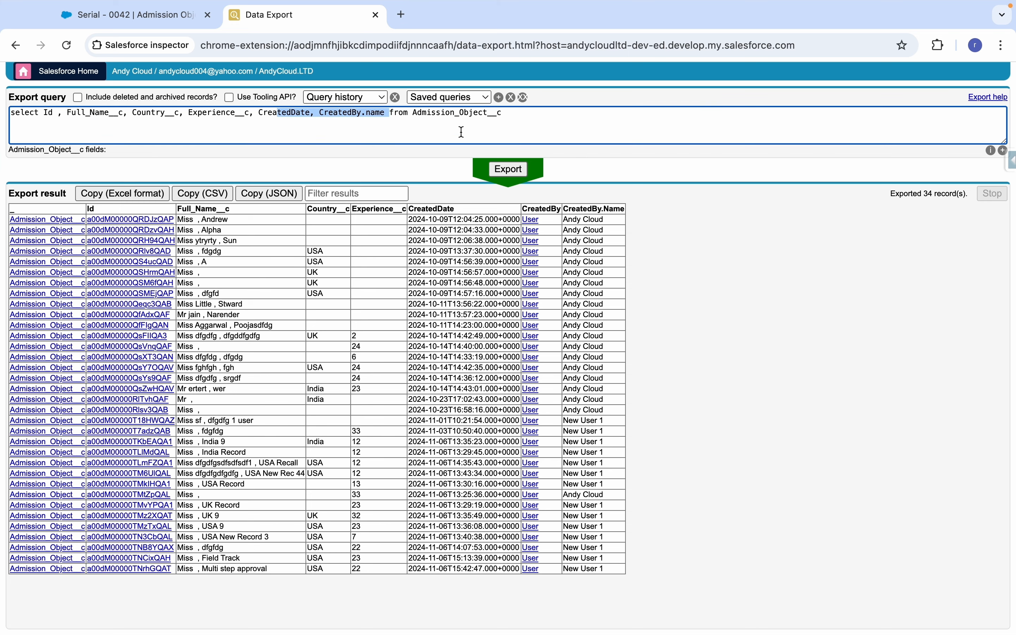
pyautogui.click(665, 251)
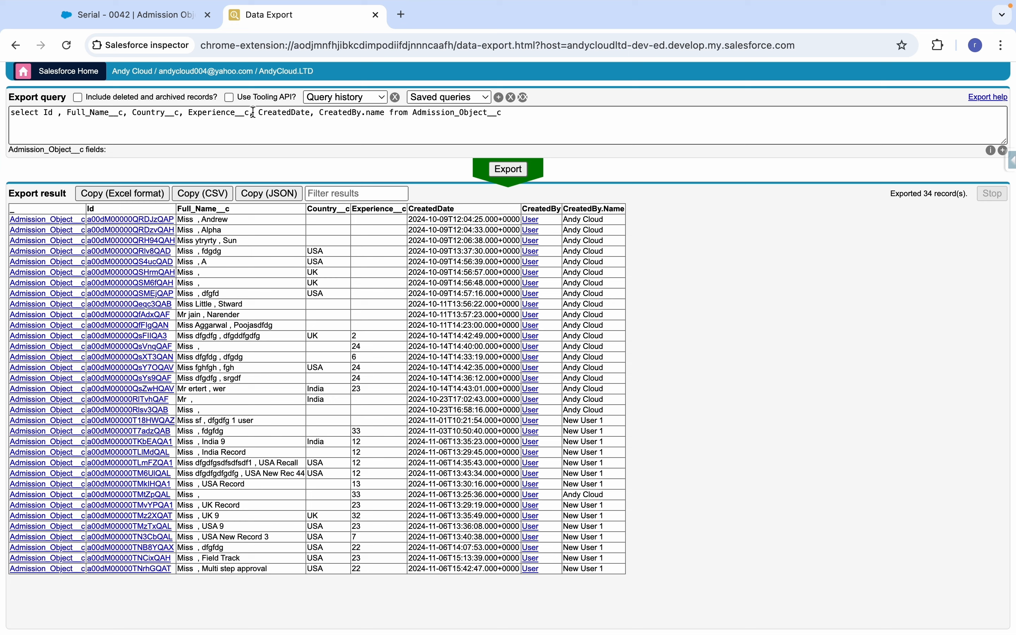
pyautogui.moveTo(250, 112); pyautogui.dragTo(385, 112)
pyautogui.press('BackSpace')
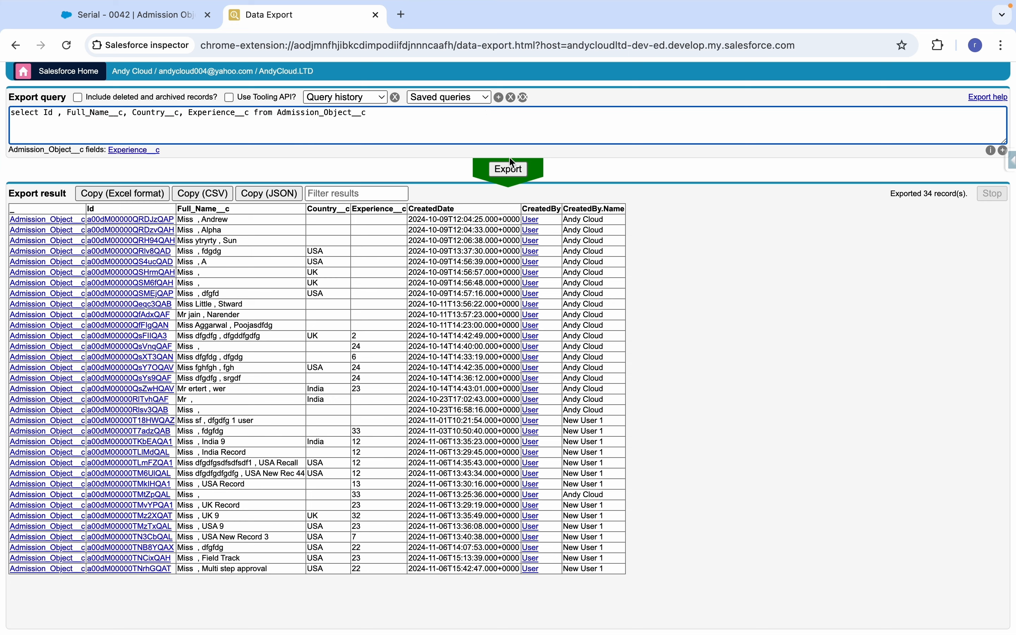
pyautogui.click(509, 169)
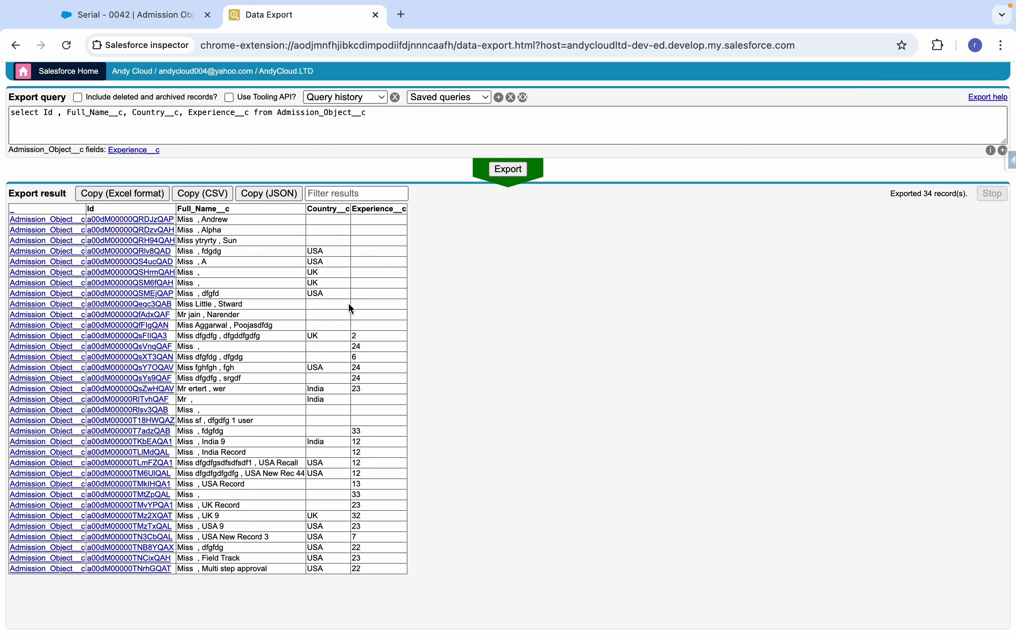
# Start a where clause at the end of the export query.
pyautogui.click(385, 113)
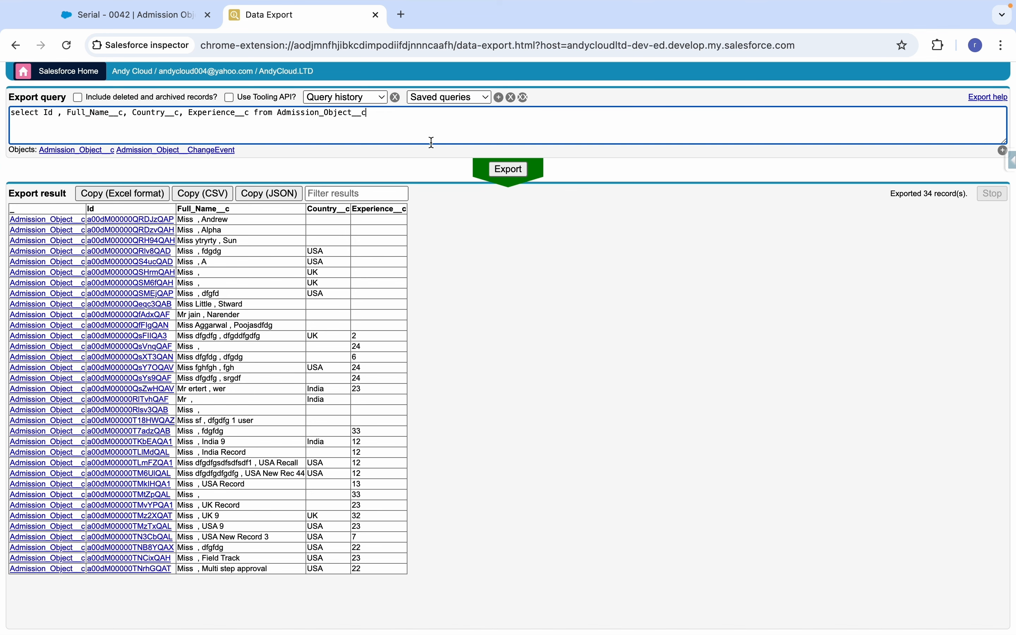
pyautogui.write('where ')
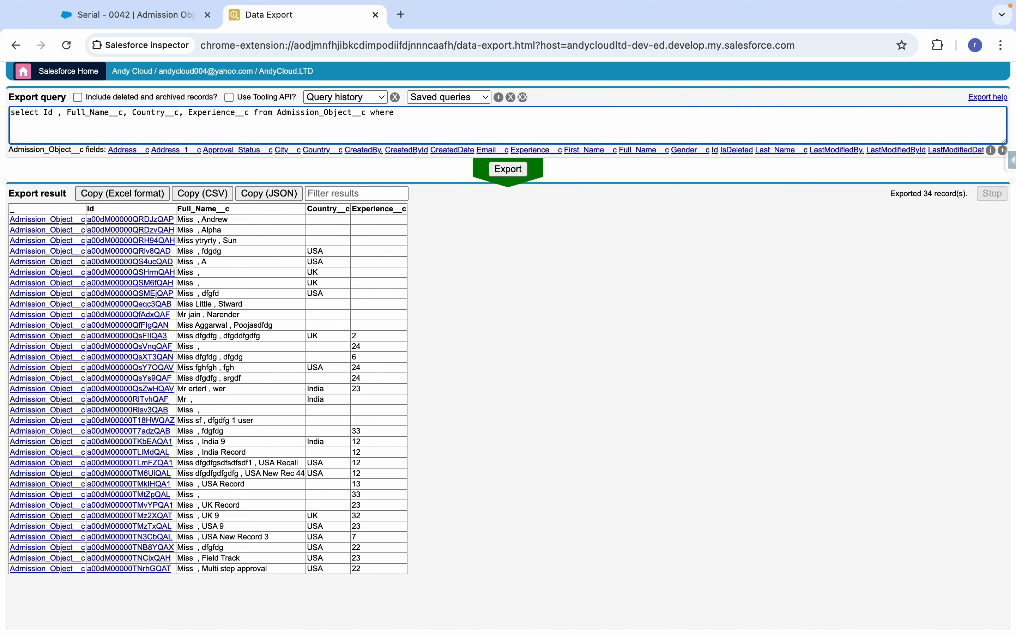
pyautogui.write('countr')
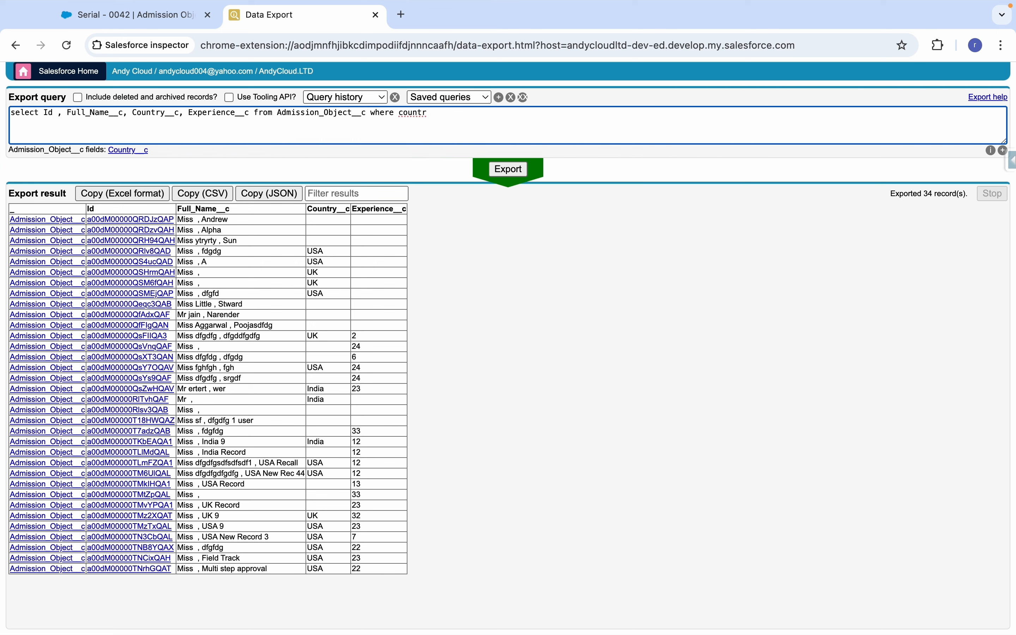
pyautogui.write('y ')
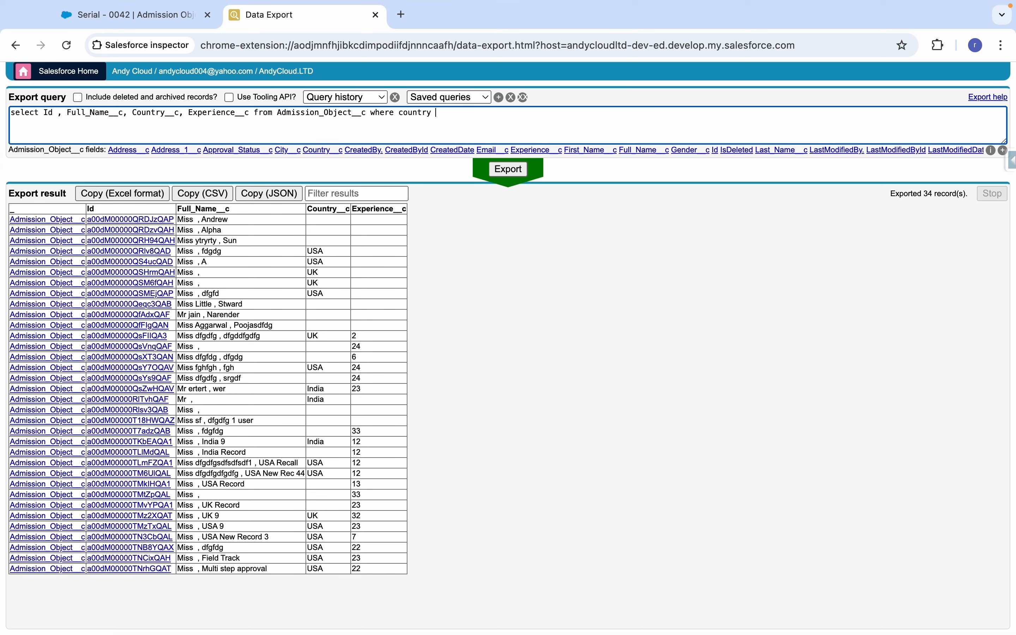
pyautogui.write('=')
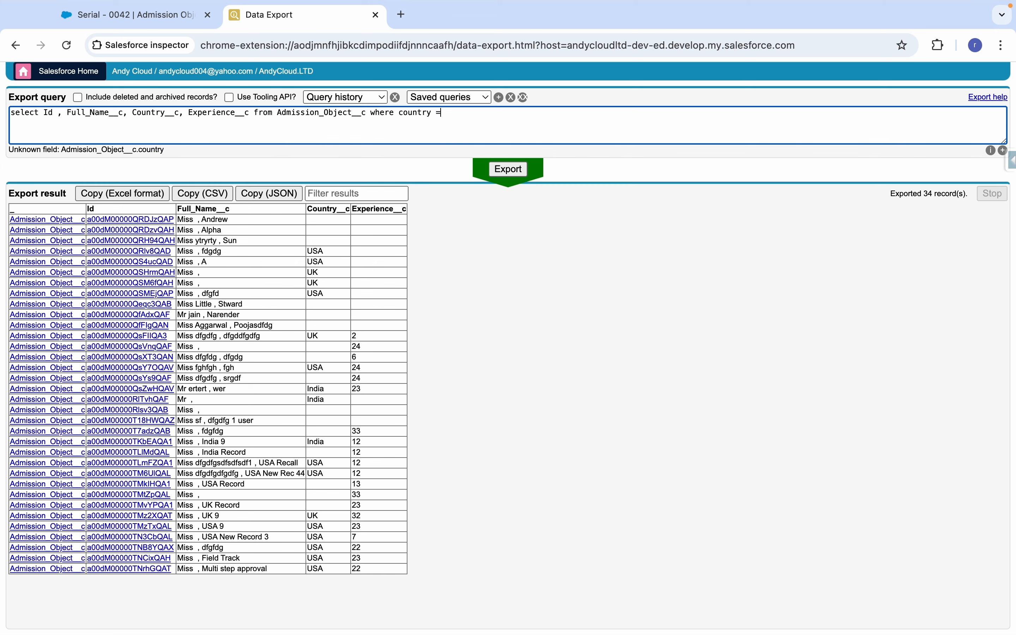
pyautogui.press('BackSpace')
pyautogui.press('BackSpace')
pyautogui.press('BackSpace')
pyautogui.press('BackSpace')
pyautogui.press('BackSpace')
pyautogui.press('BackSpace')
pyautogui.press('BackSpace')
pyautogui.press('BackSpace')
pyautogui.press('BackSpace')
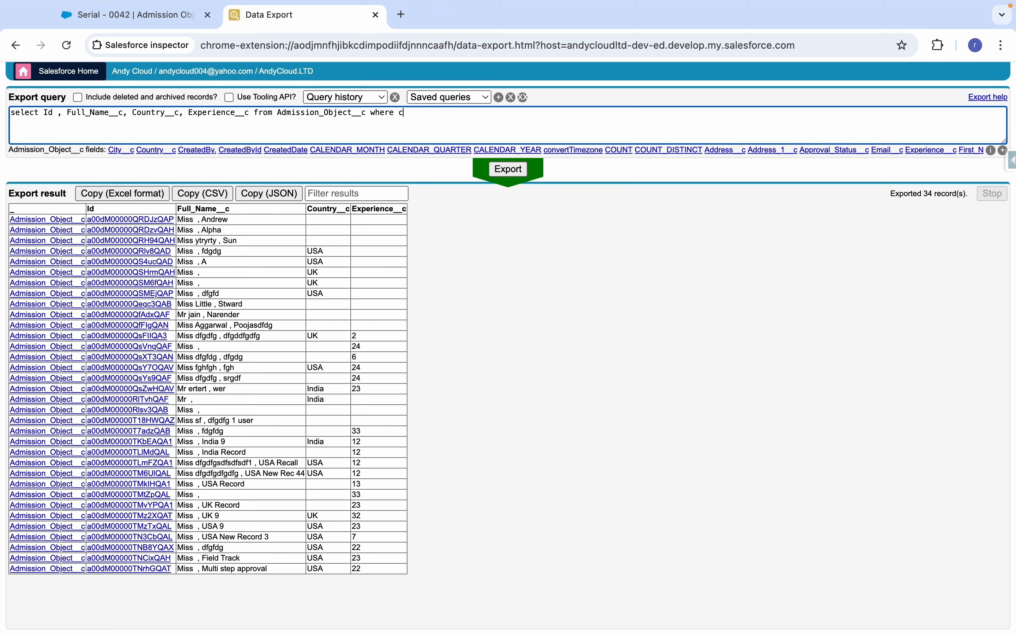
# Complete the where clause with the condition Experience__c = Null and run the export.
pyautogui.write('e Ex')
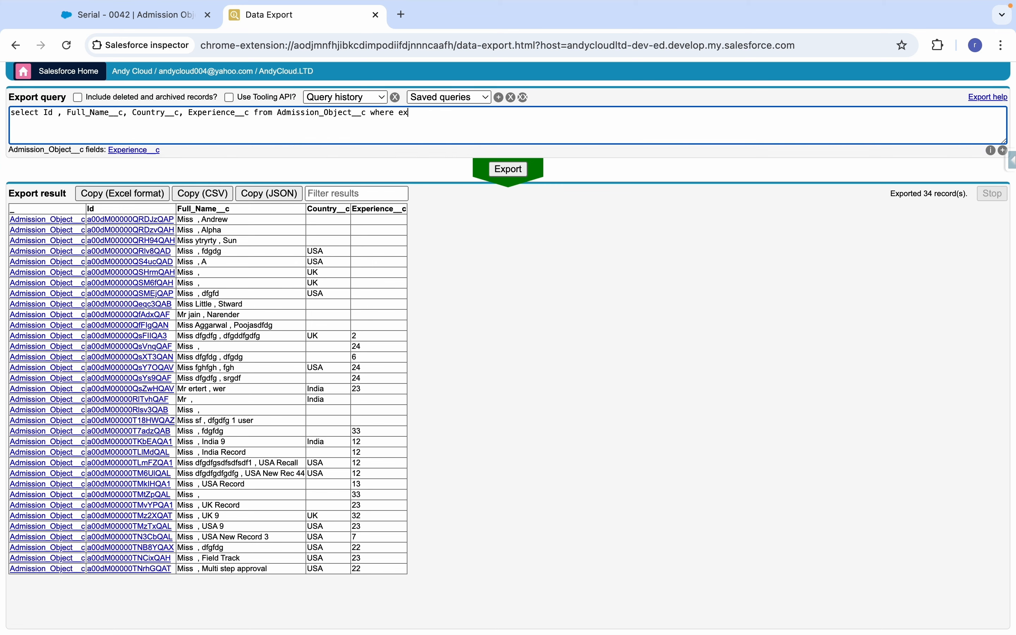
pyautogui.write('pe')
pyautogui.click(134, 149)
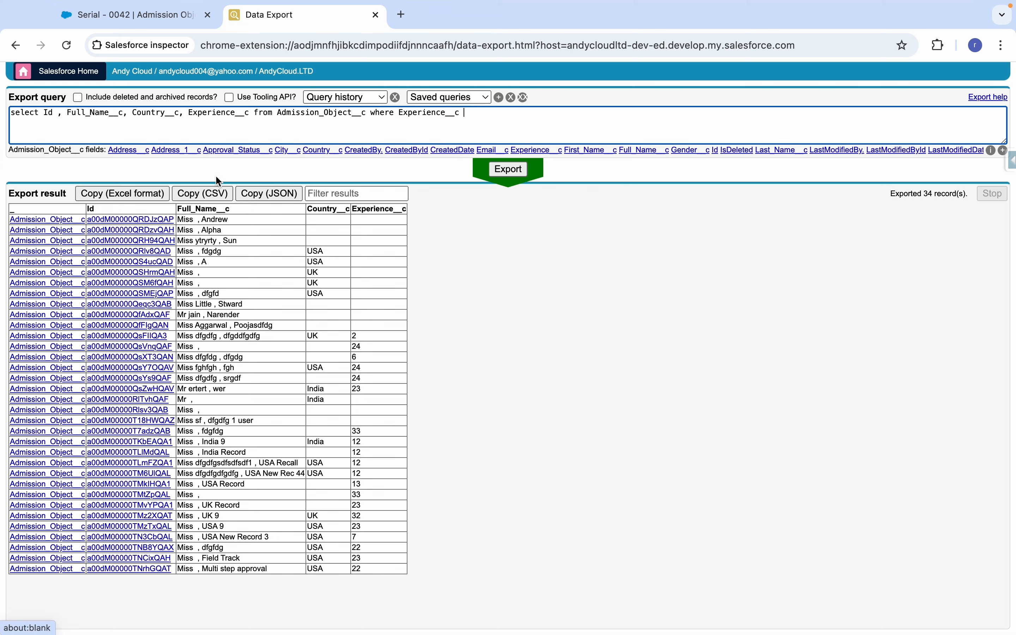
pyautogui.write('= Null')
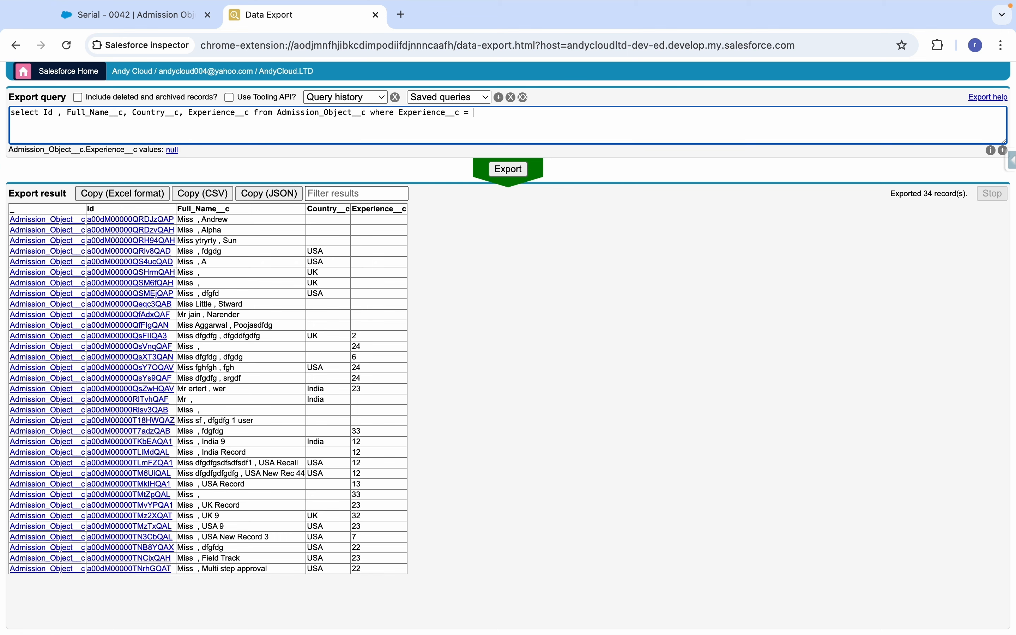
pyautogui.click(495, 172)
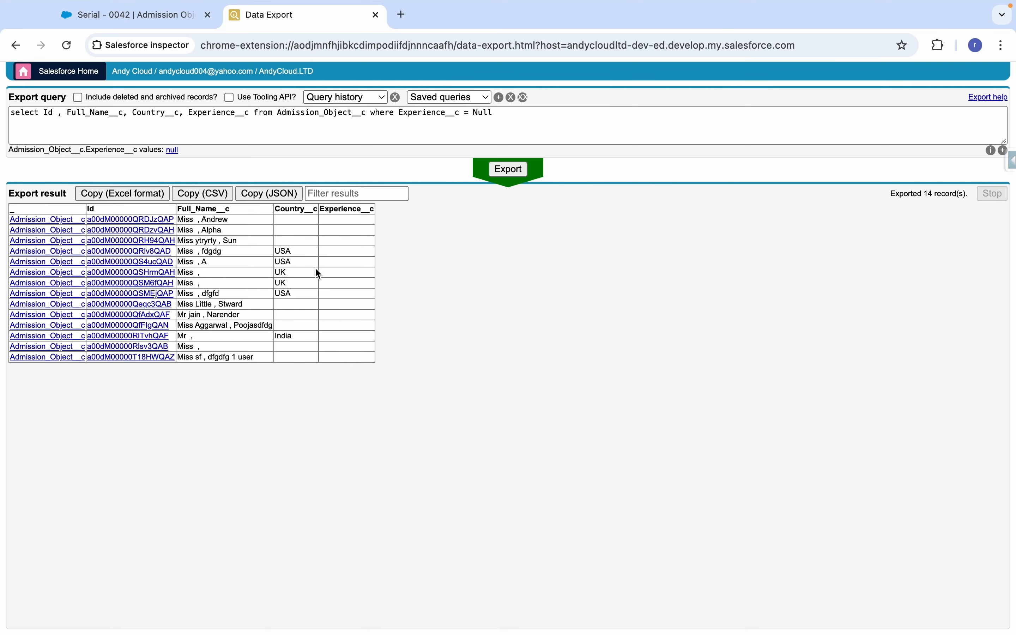
# View the Salesforce inspector options on the Serial - 0042 record page and return to the Data Export page.
pyautogui.click(162, 17)
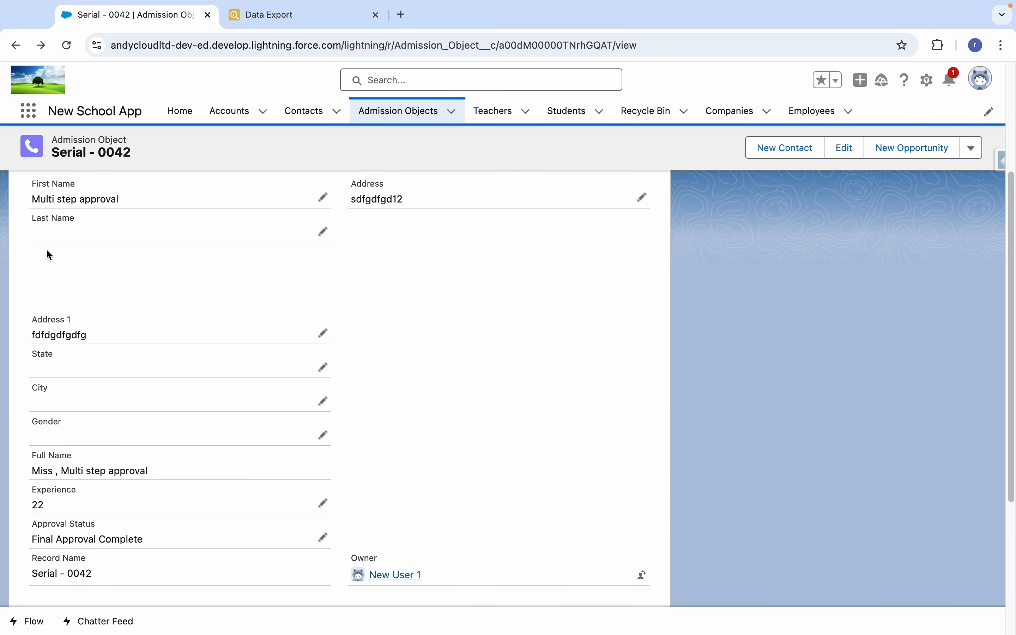
pyautogui.click(1000, 160)
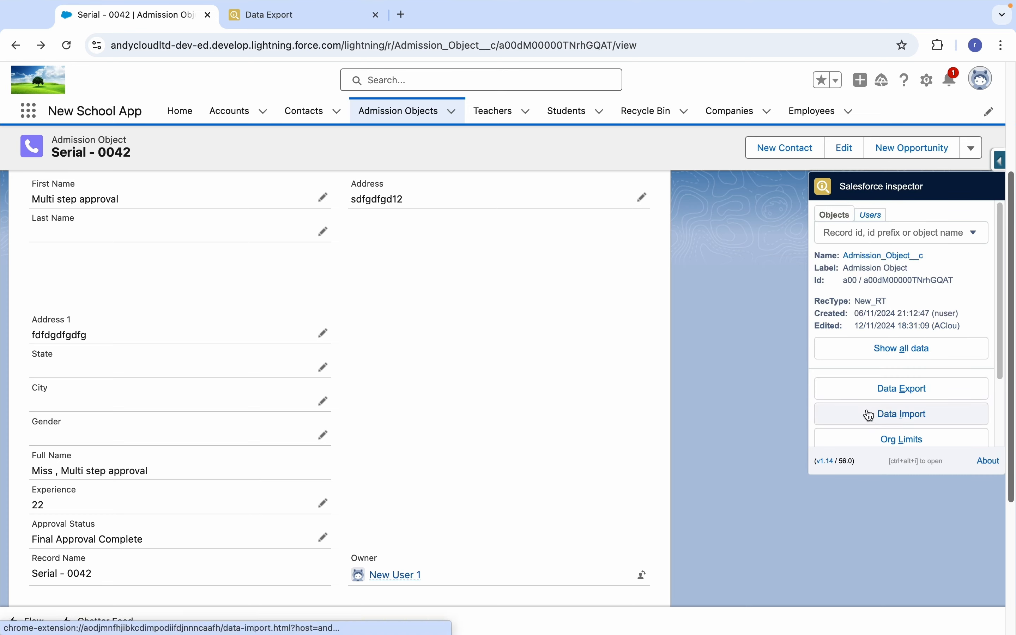
pyautogui.click(280, 20)
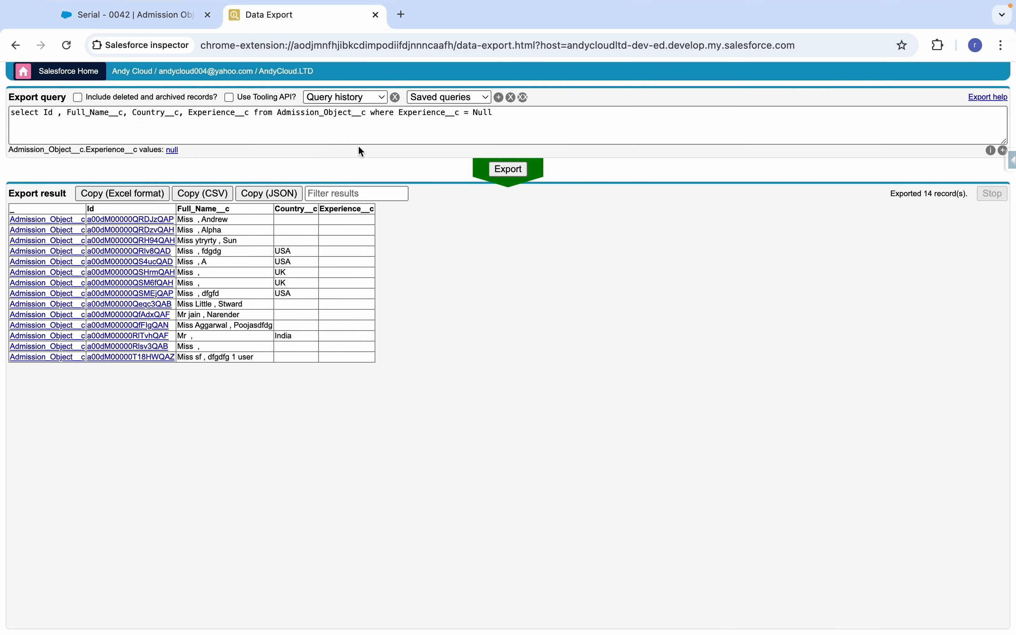
# Copy the export result in Excel format and switch to the Salesforce Chart workbook in Excel.
pyautogui.click(128, 194)
pyautogui.press('super+Tab')
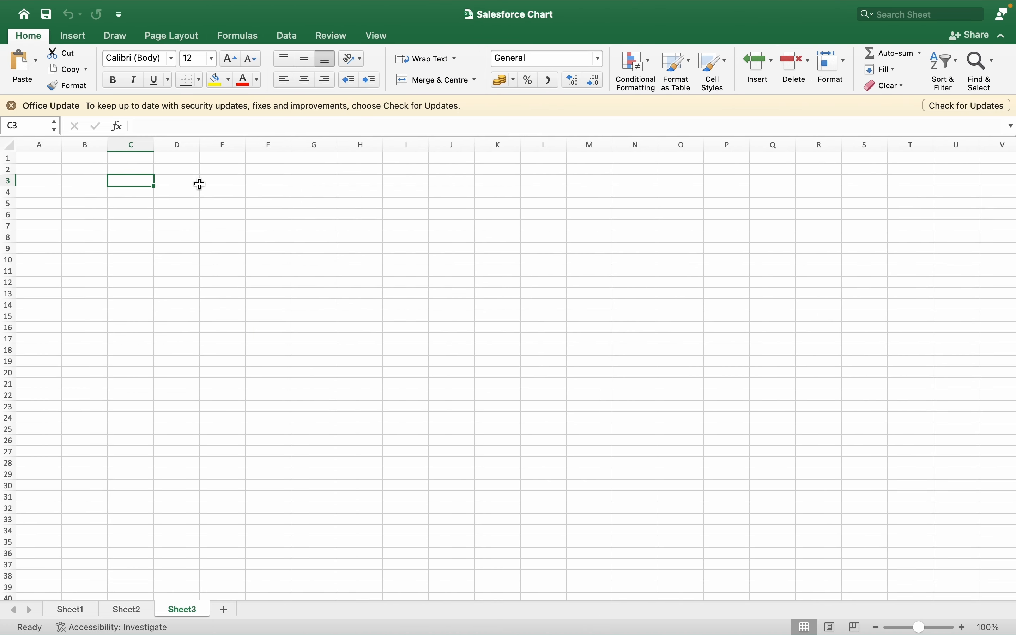
pyautogui.press('super+v')
pyautogui.click(439, 196)
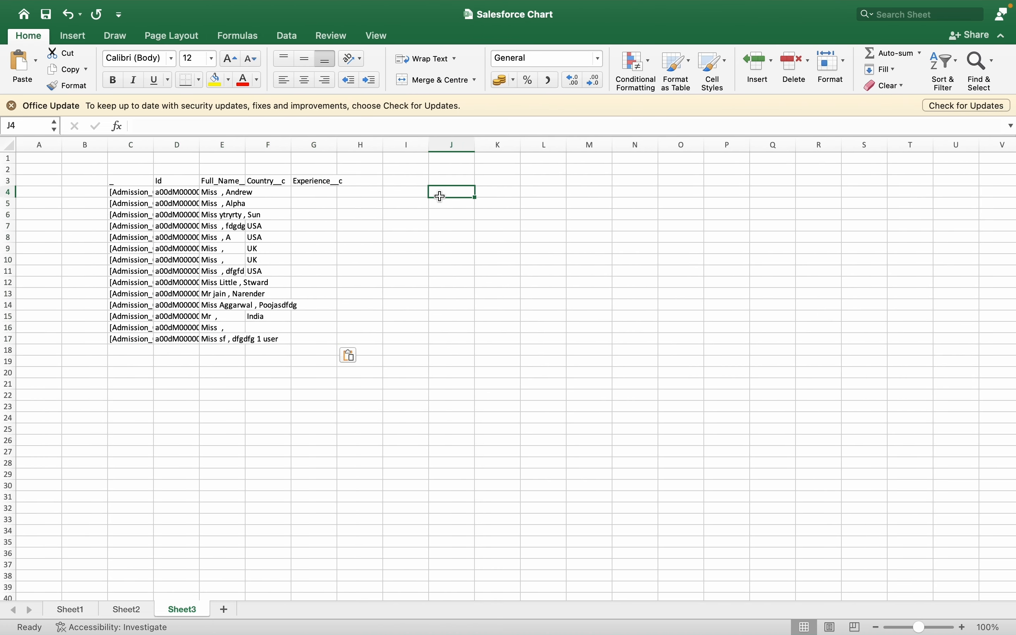
pyautogui.press('super+z')
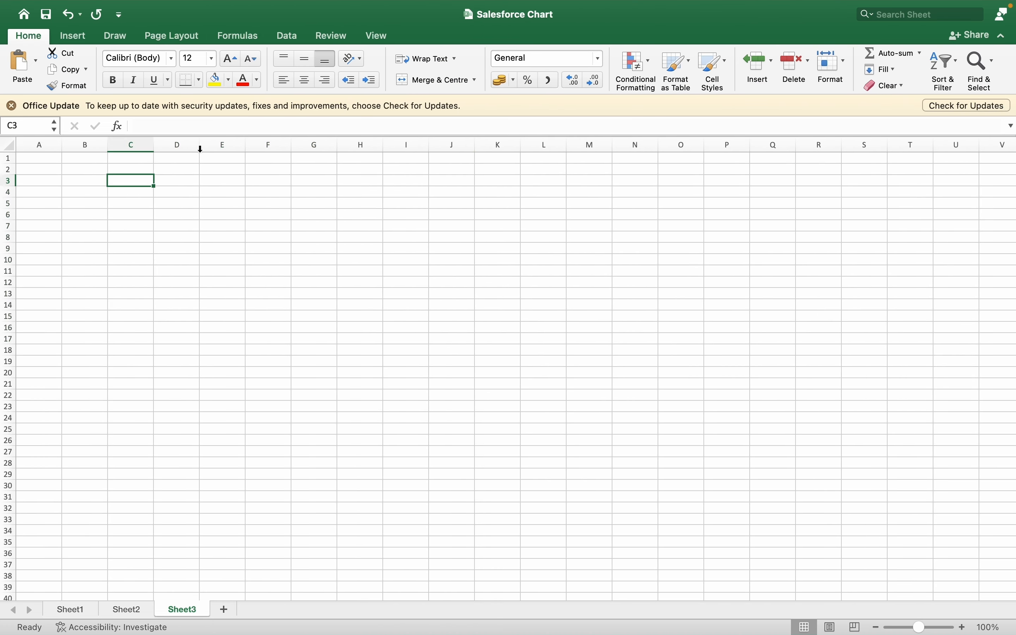
# Paste the copied export result into Sheet3 starting at cell A1.
pyautogui.click(57, 158)
pyautogui.press('super+v')
pyautogui.click(55, 194)
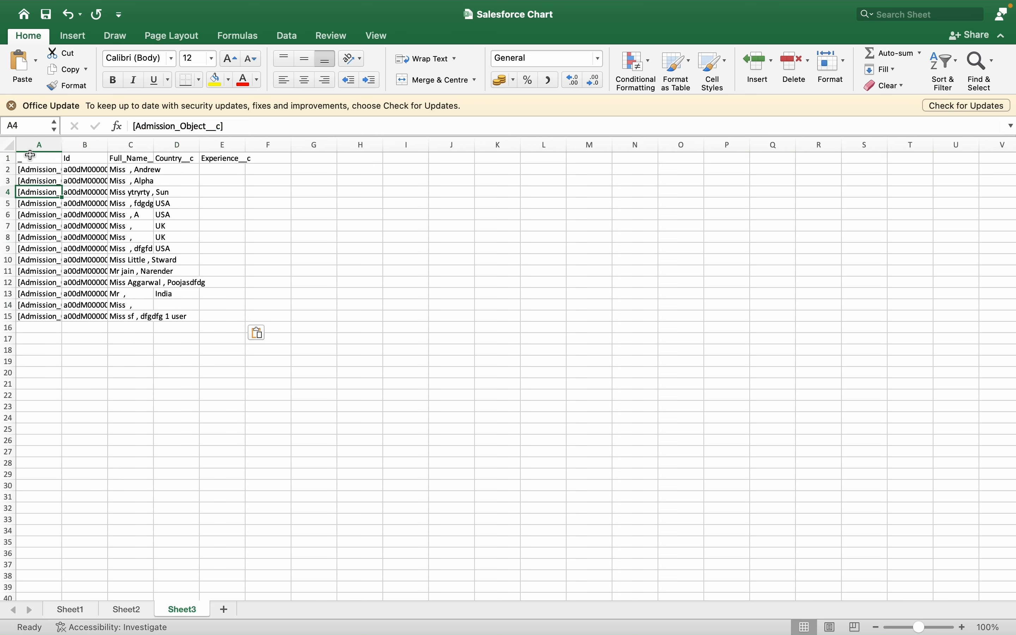
# Delete column A from the pasted export data and undo the deletion.
pyautogui.click(34, 145)
pyautogui.rightClick(34, 145)
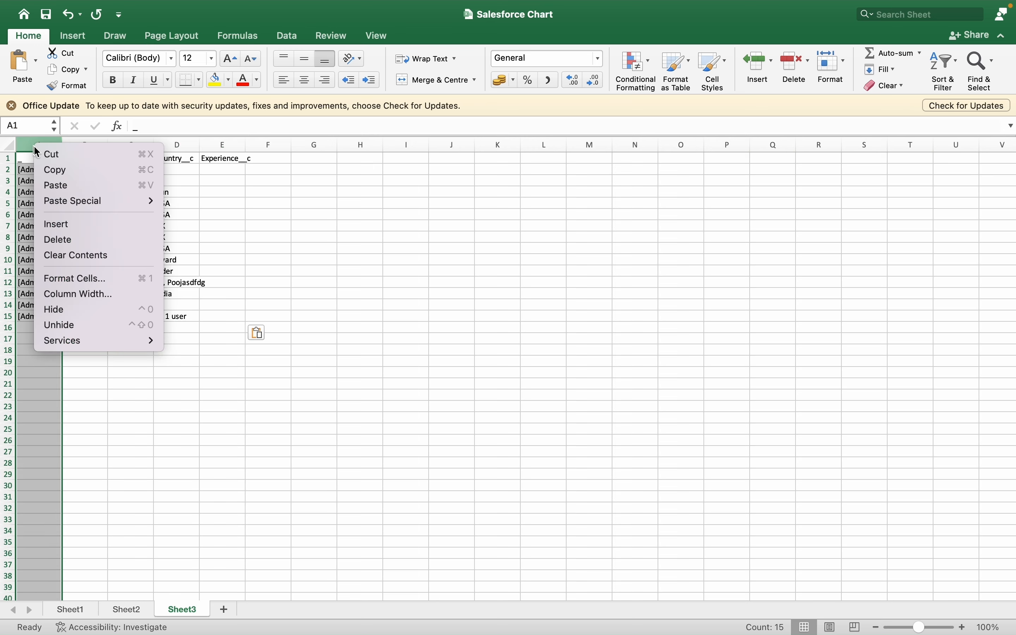
pyautogui.click(65, 240)
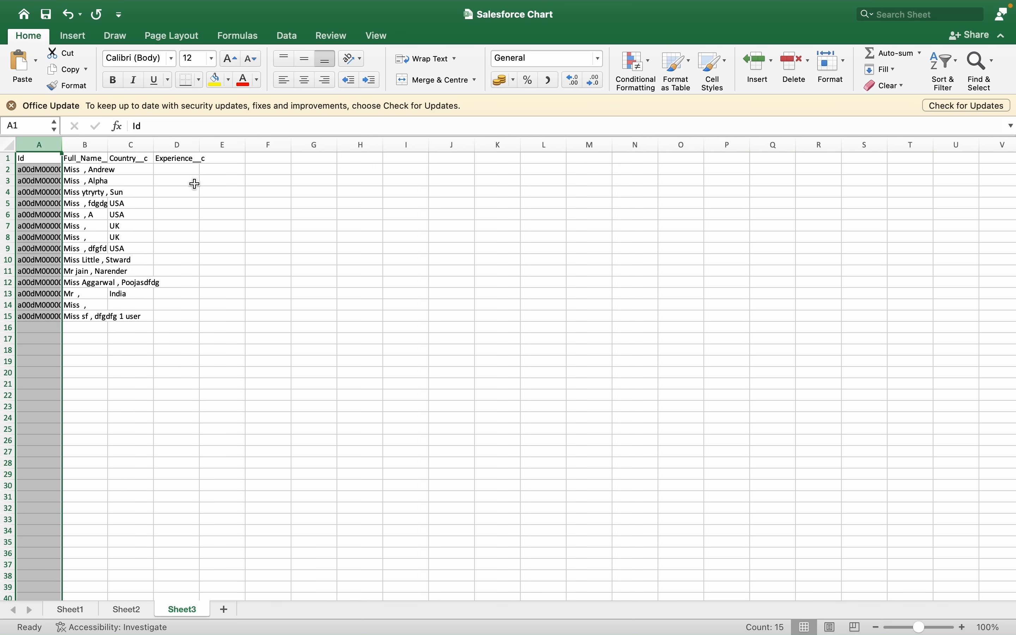
pyautogui.press('super+z')
pyautogui.click(197, 191)
# Switch back to Chrome and open Data Import from the Salesforce inspector on the Serial - 0042 record page.
pyautogui.press('super+Tab')
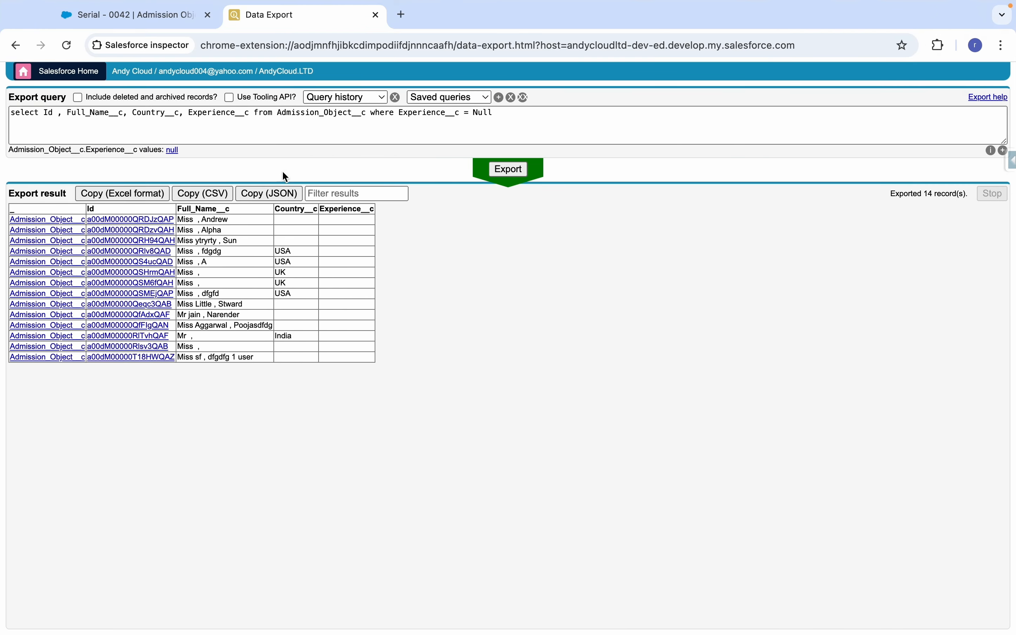
pyautogui.click(150, 11)
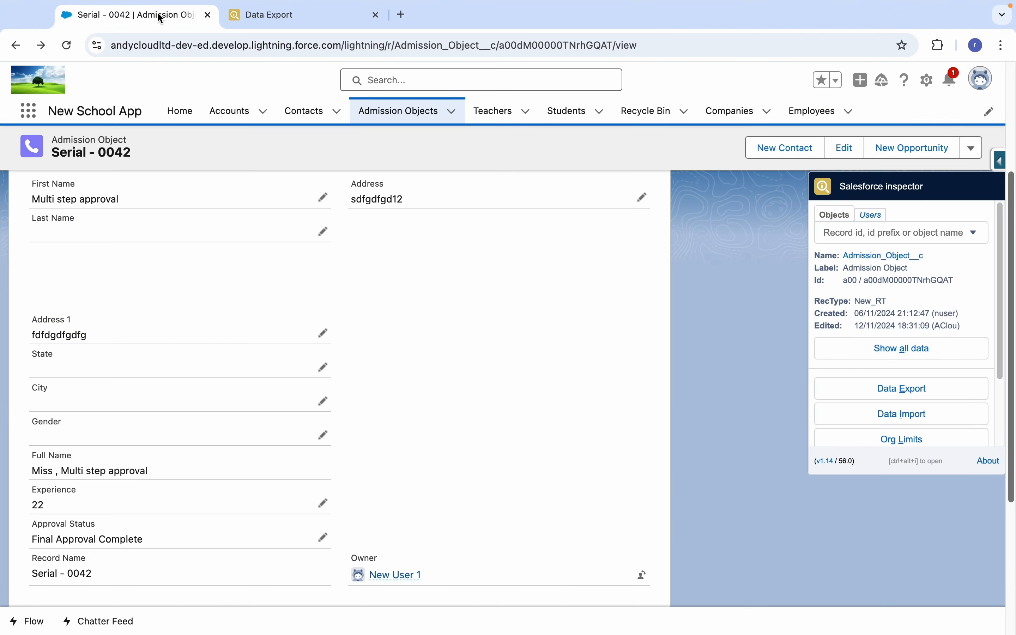
pyautogui.click(899, 416)
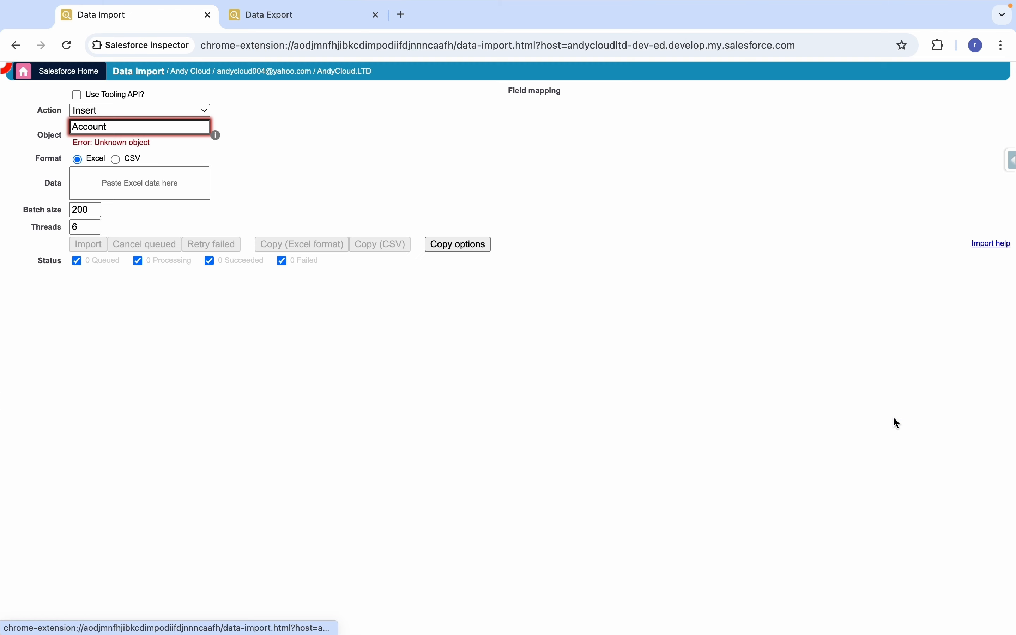
# Examine the available import actions and review the exported records and the Admission Objects Recently Viewed list.
pyautogui.click(98, 110)
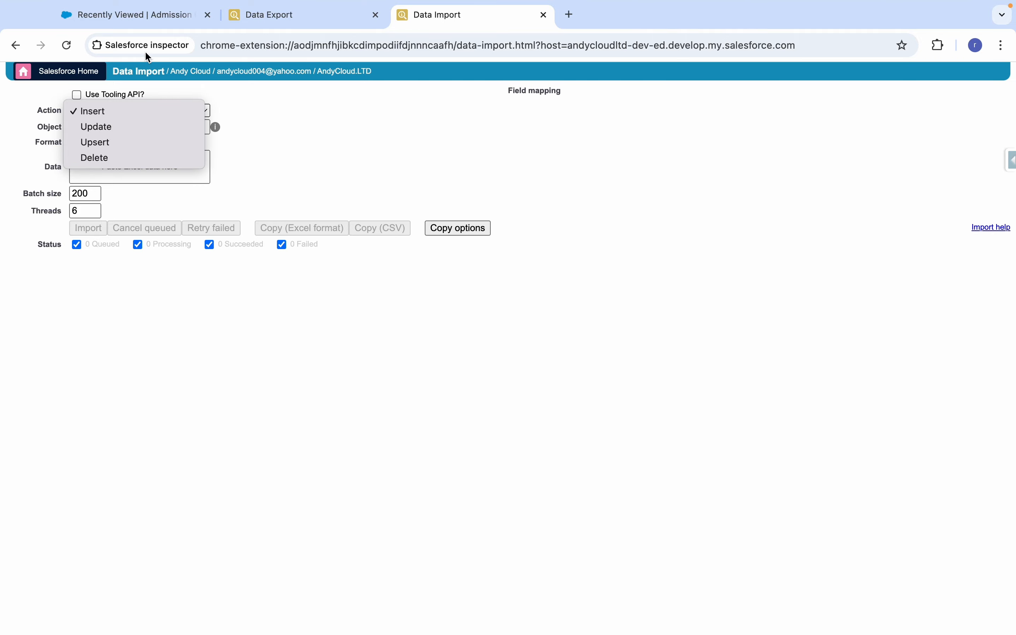
pyautogui.click(251, 17)
pyautogui.click(251, 17)
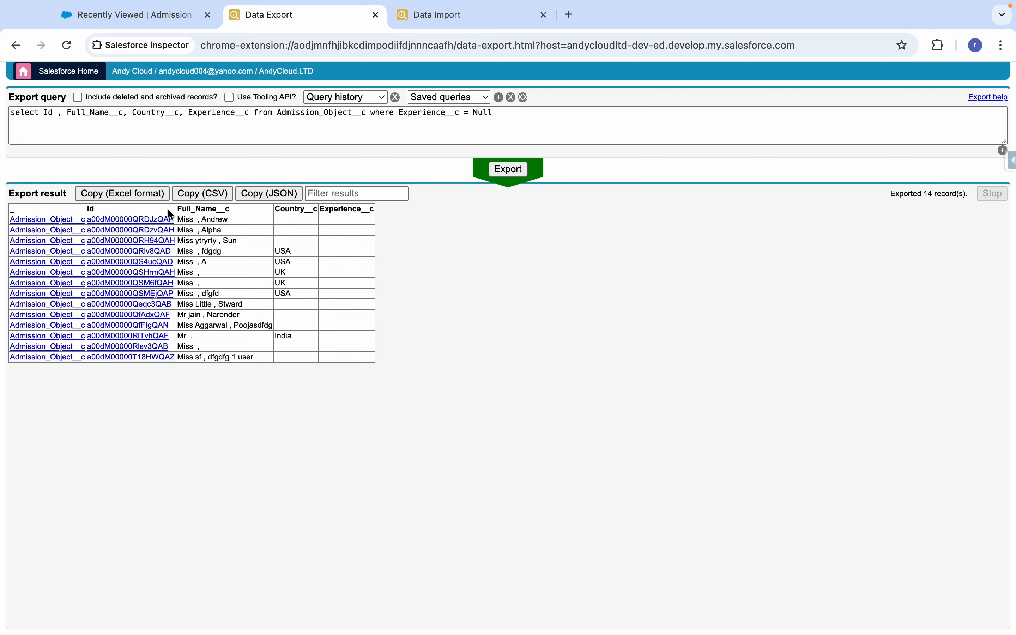
pyautogui.click(453, 16)
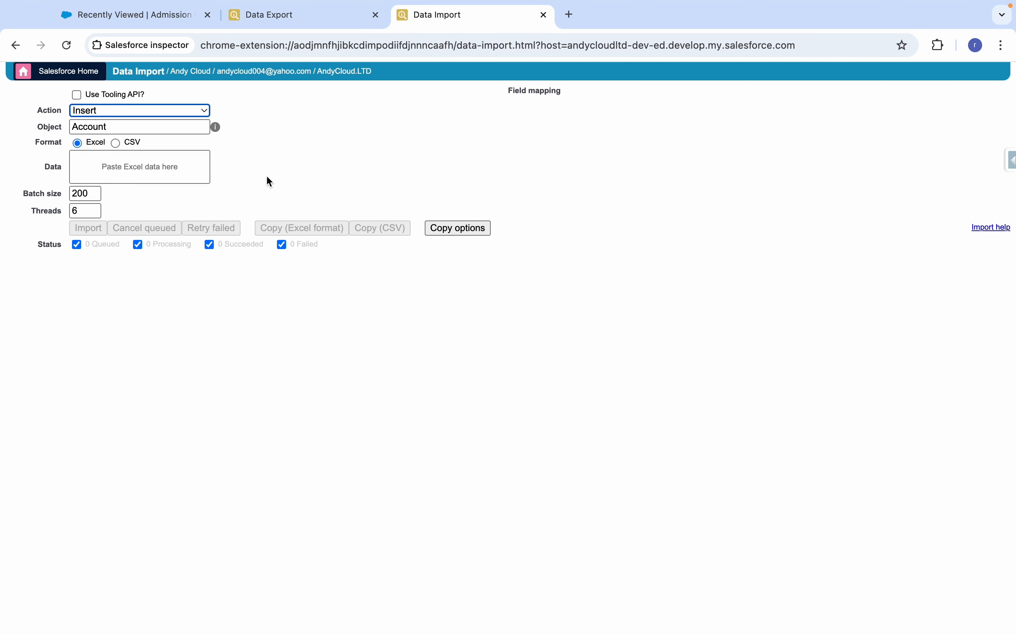
pyautogui.click(135, 15)
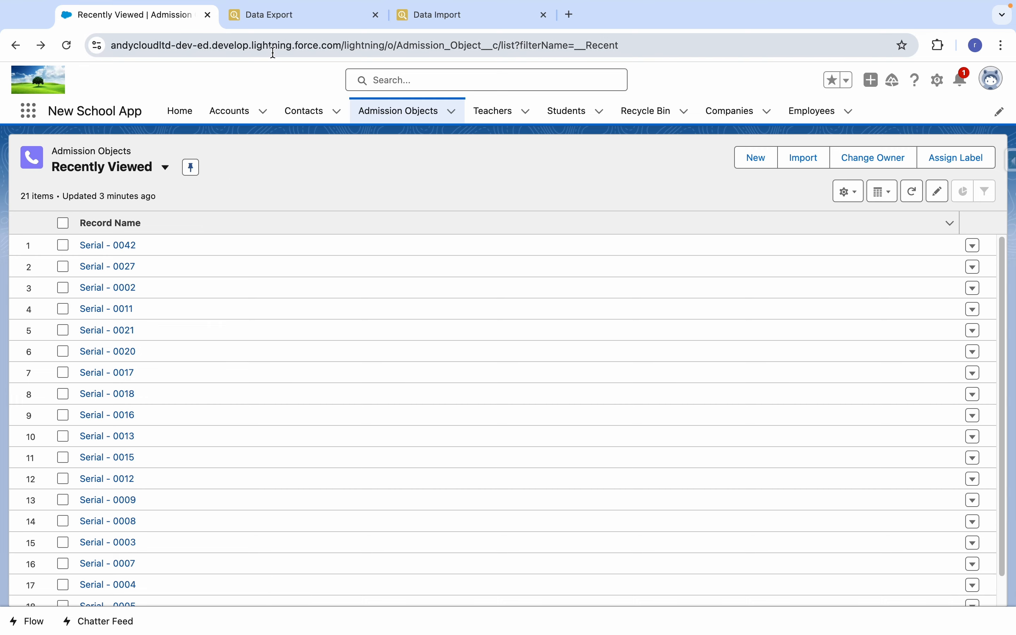
pyautogui.click(294, 22)
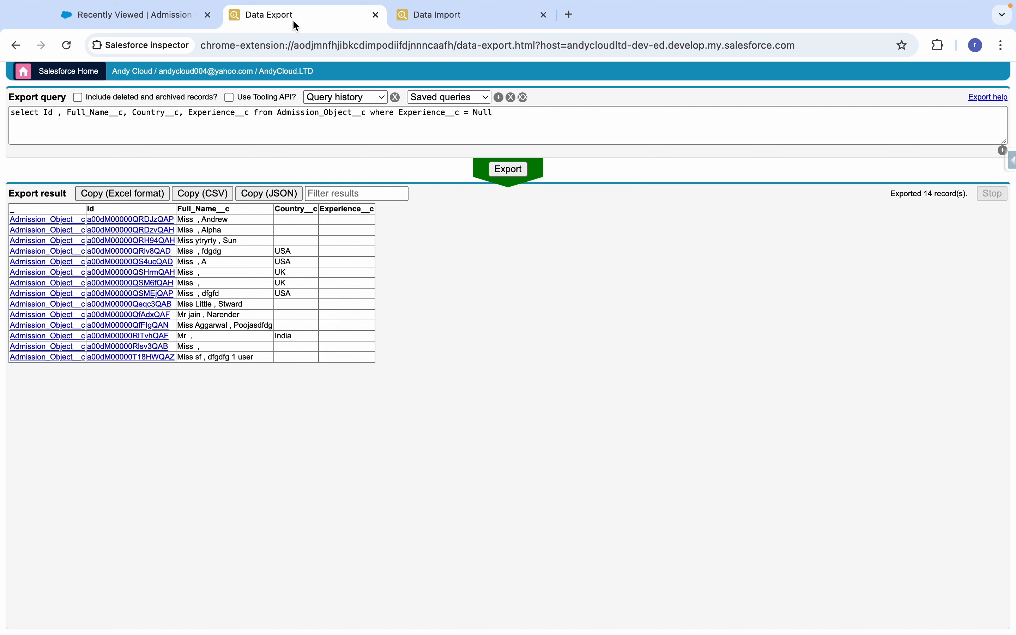
pyautogui.click(384, 120)
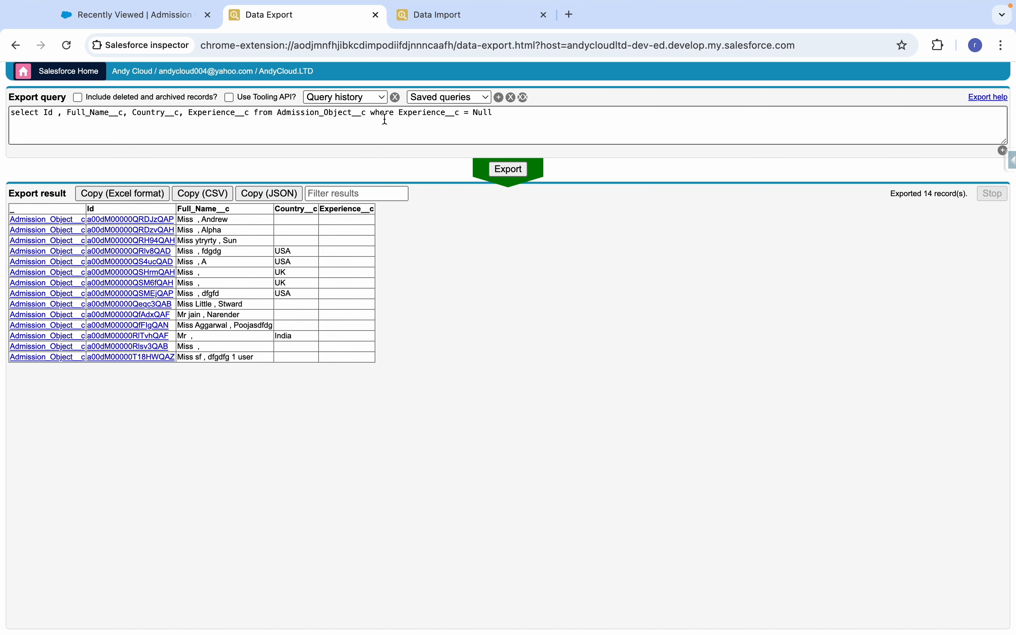
pyautogui.click(448, 22)
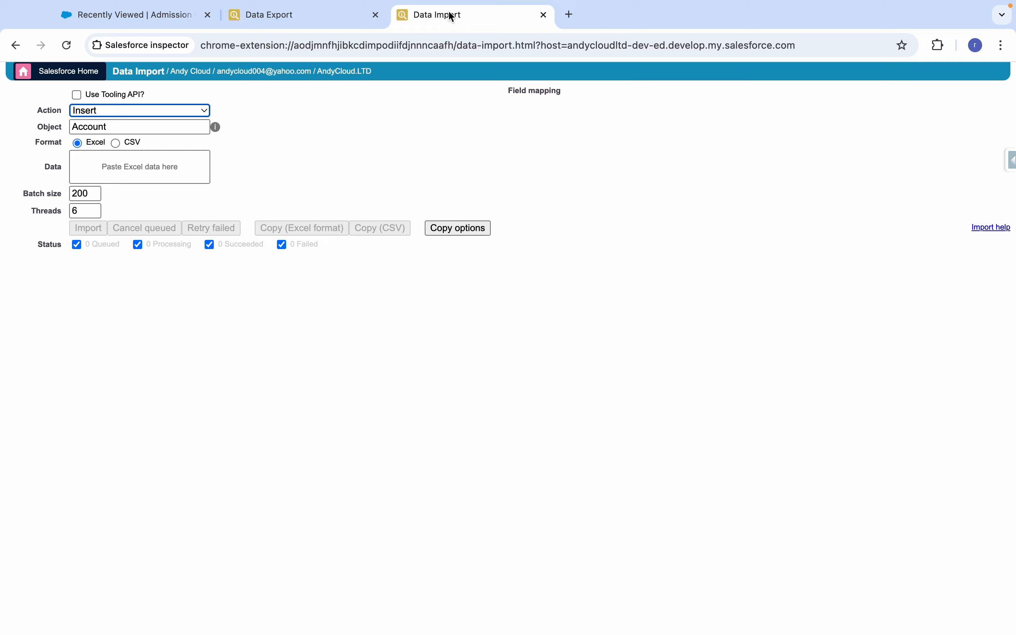
# View the row actions for Serial - 0042 in the Admission Objects list and return to the Data Import page.
pyautogui.click(132, 19)
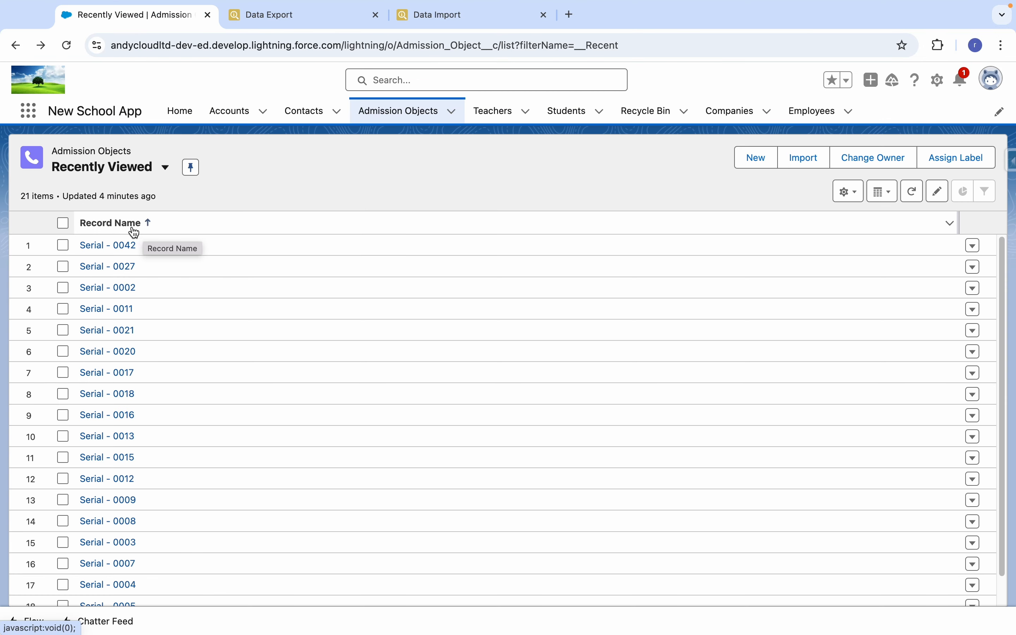
pyautogui.click(973, 247)
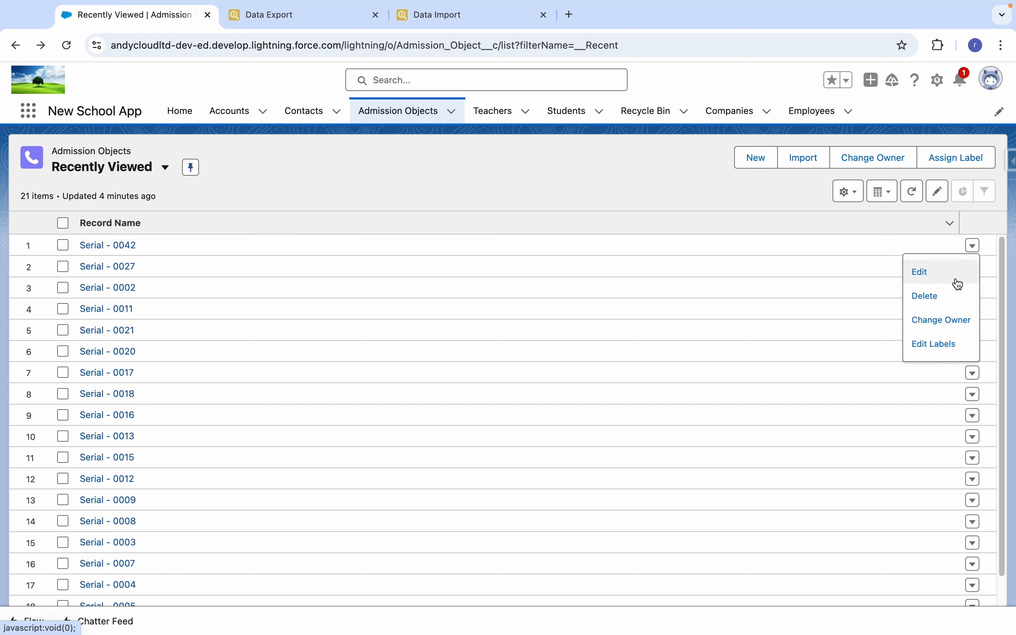
pyautogui.click(588, 177)
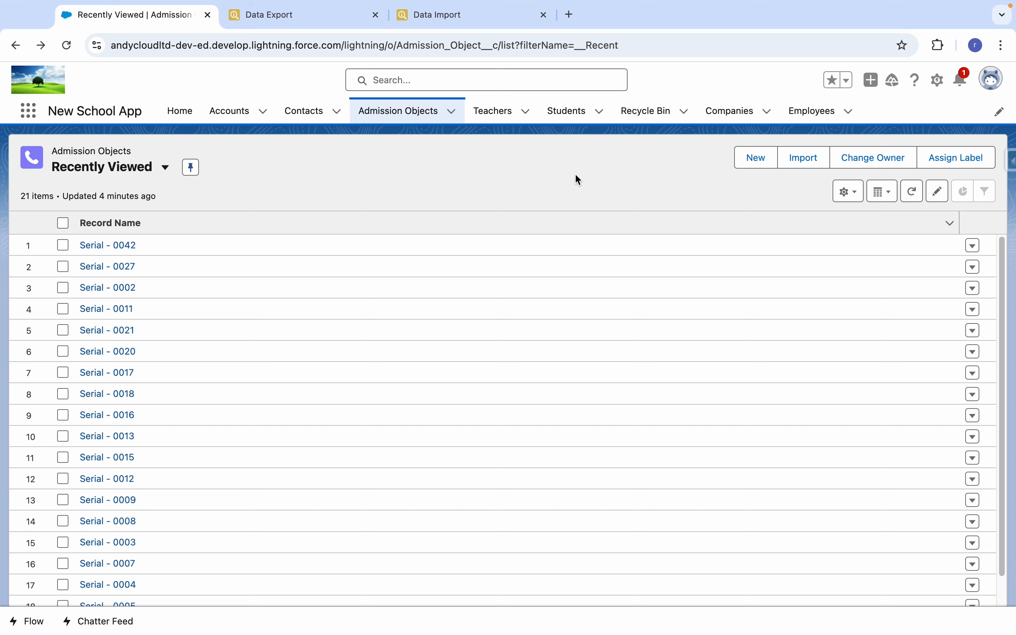
pyautogui.click(424, 13)
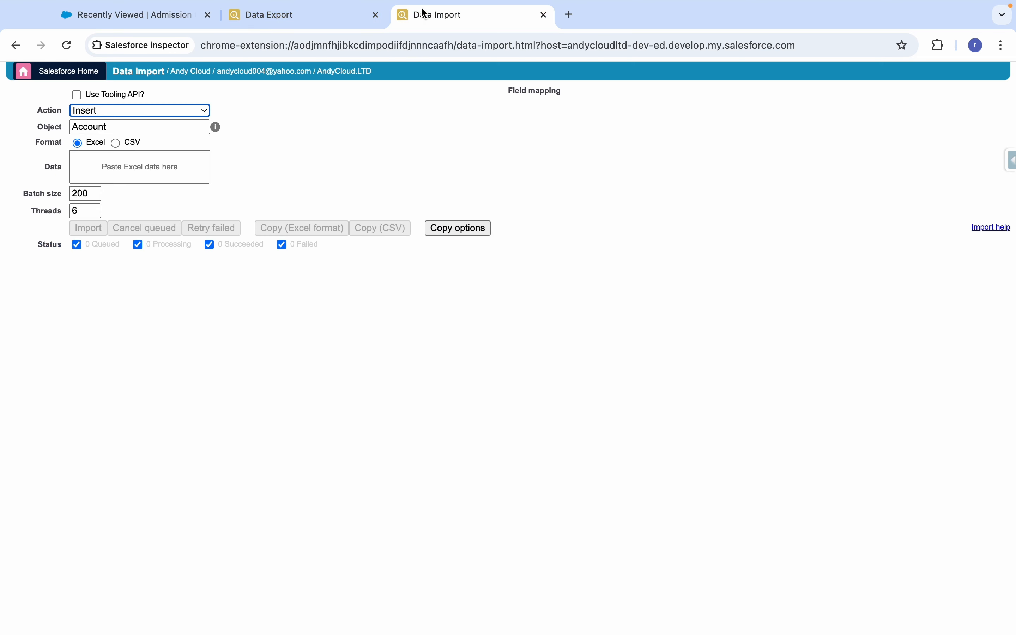
# Copy the Data Export result in Excel format and return to the Data Import page.
pyautogui.click(351, 19)
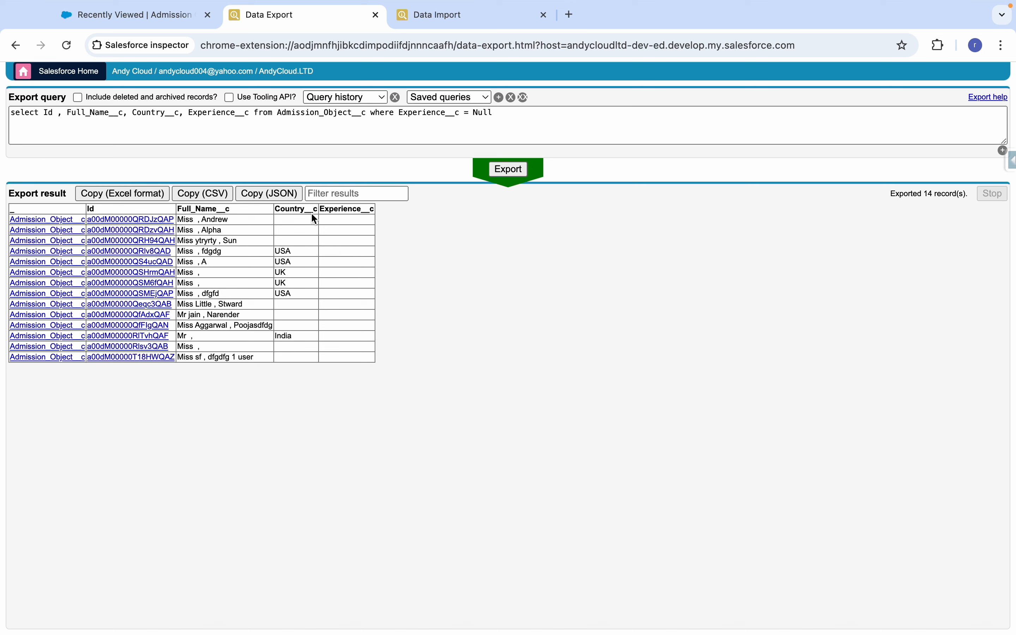
pyautogui.click(103, 196)
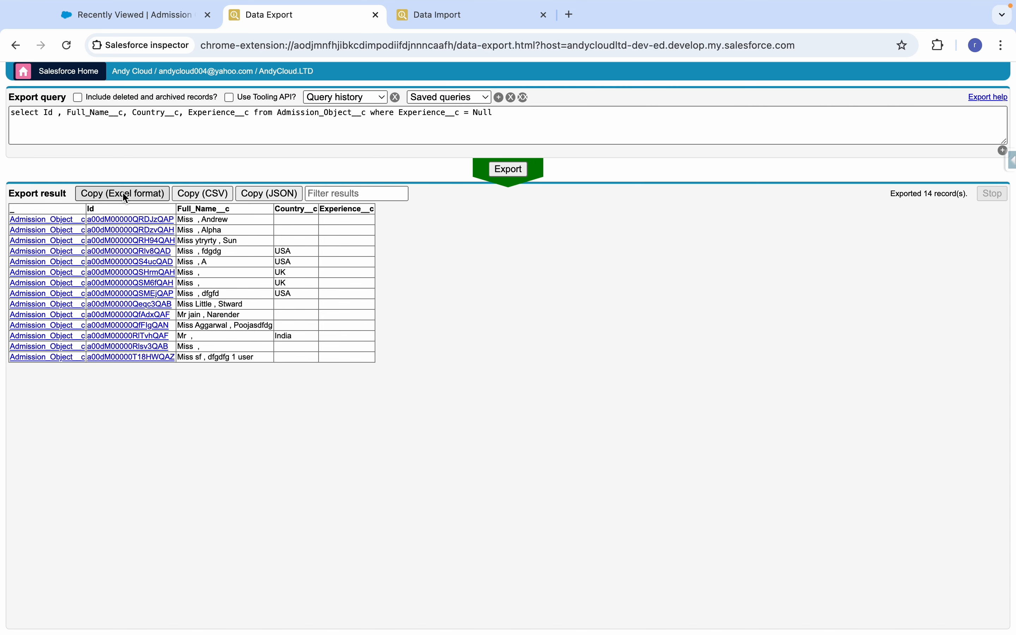
pyautogui.click(419, 19)
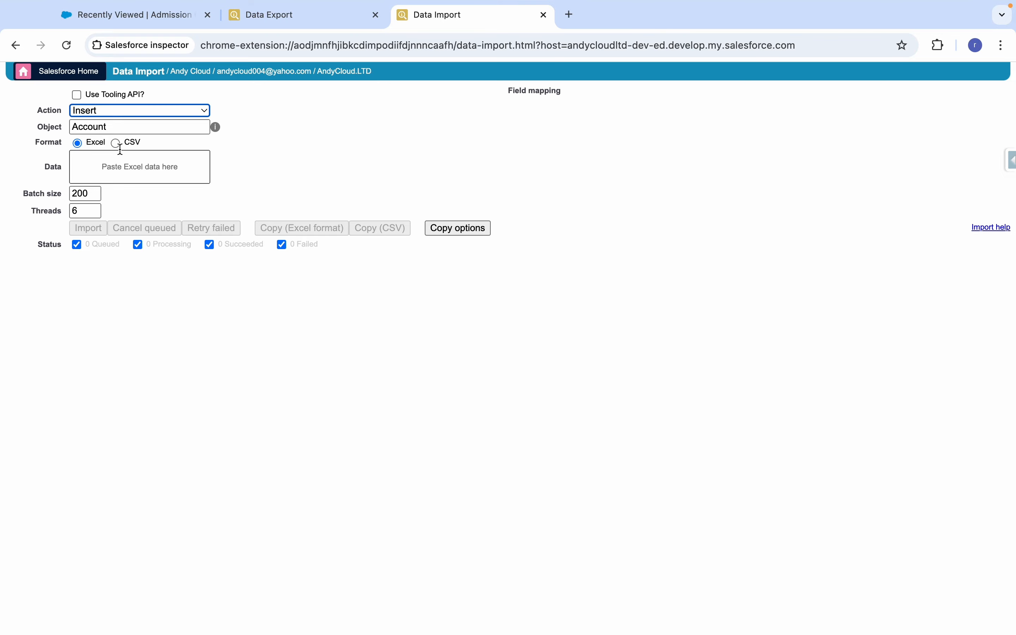
# Set the import action to Delete and the object to Admission_Object__c.
pyautogui.click(112, 126)
pyautogui.click(113, 114)
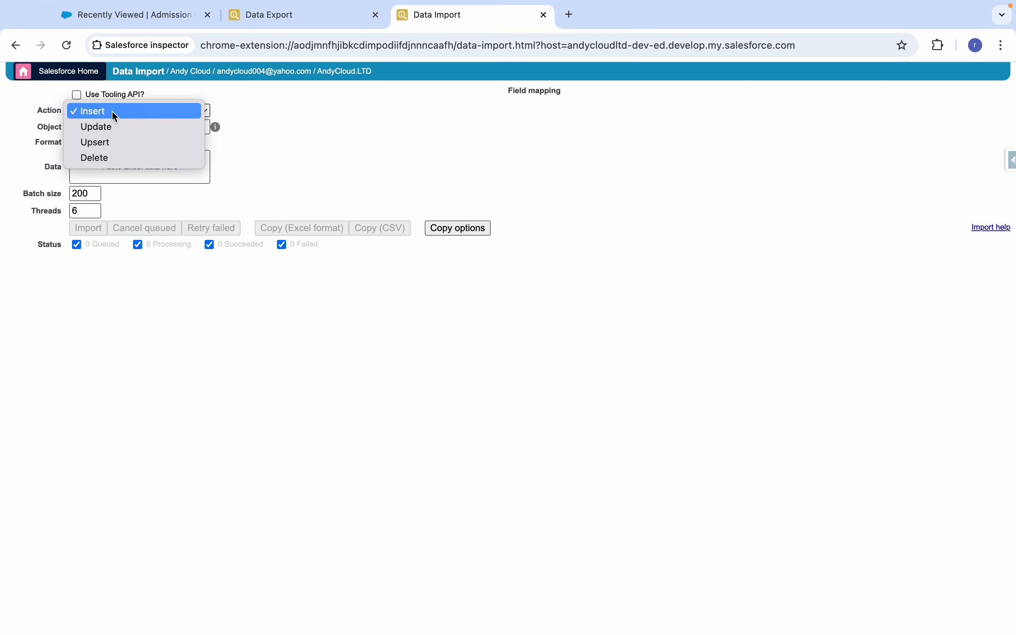
pyautogui.click(109, 156)
pyautogui.click(115, 125)
pyautogui.moveTo(115, 125); pyautogui.dragTo(73, 125)
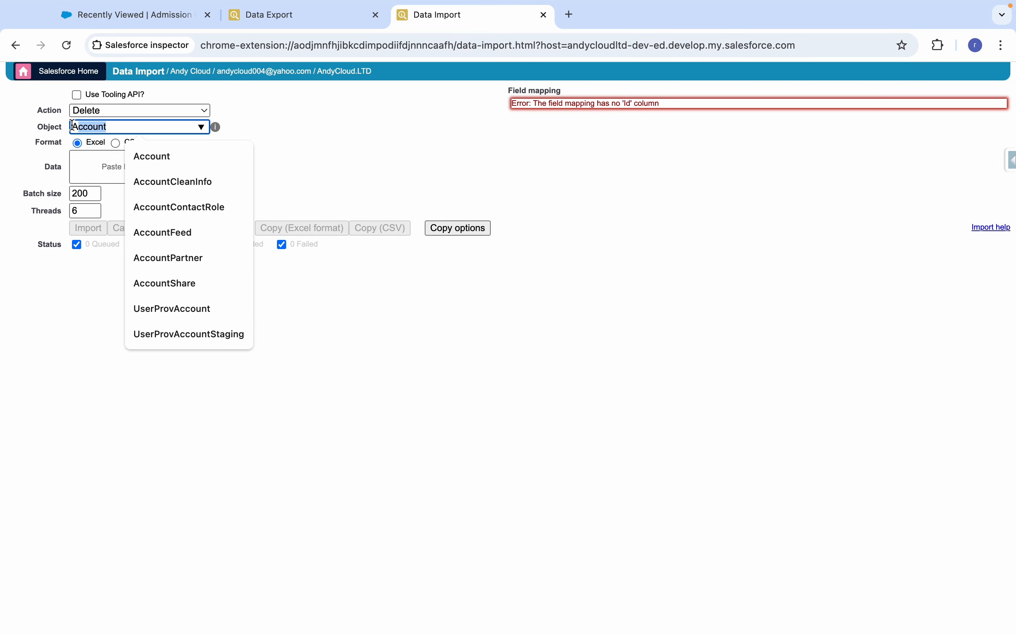
pyautogui.write('a')
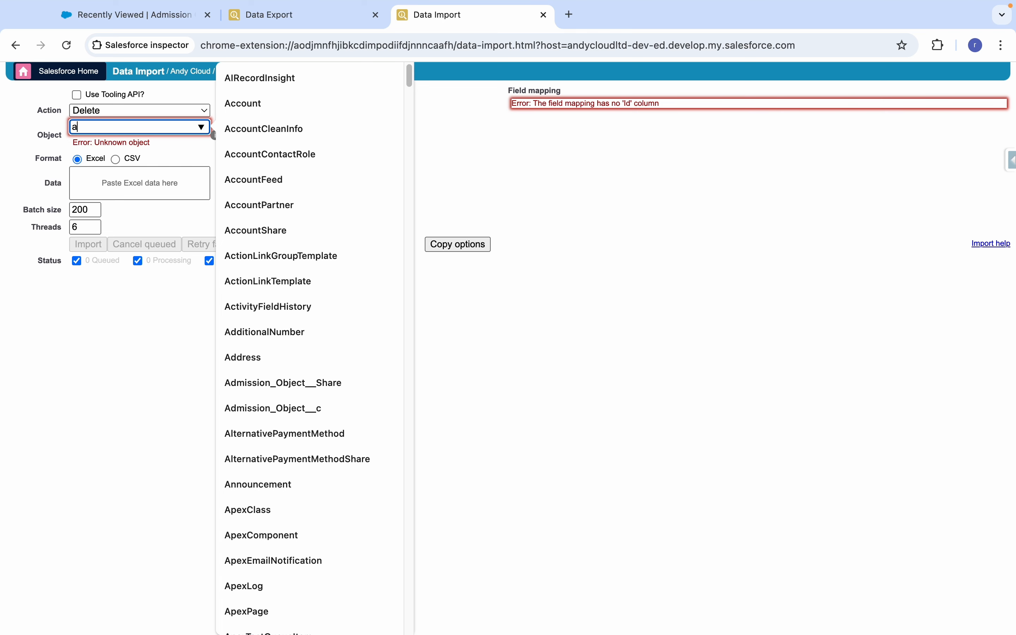
pyautogui.write('d')
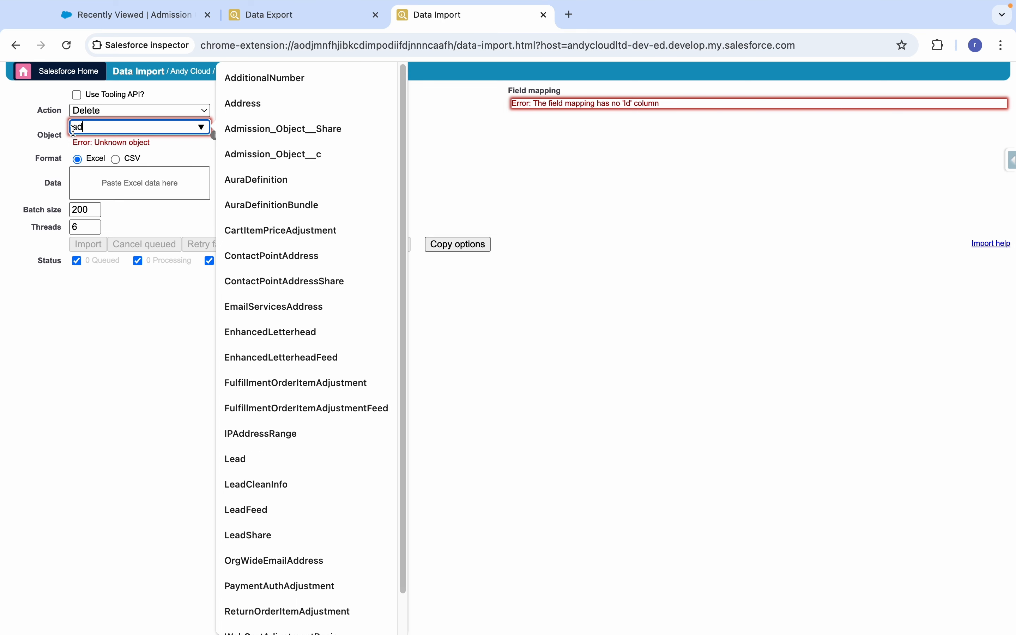
pyautogui.write('dm')
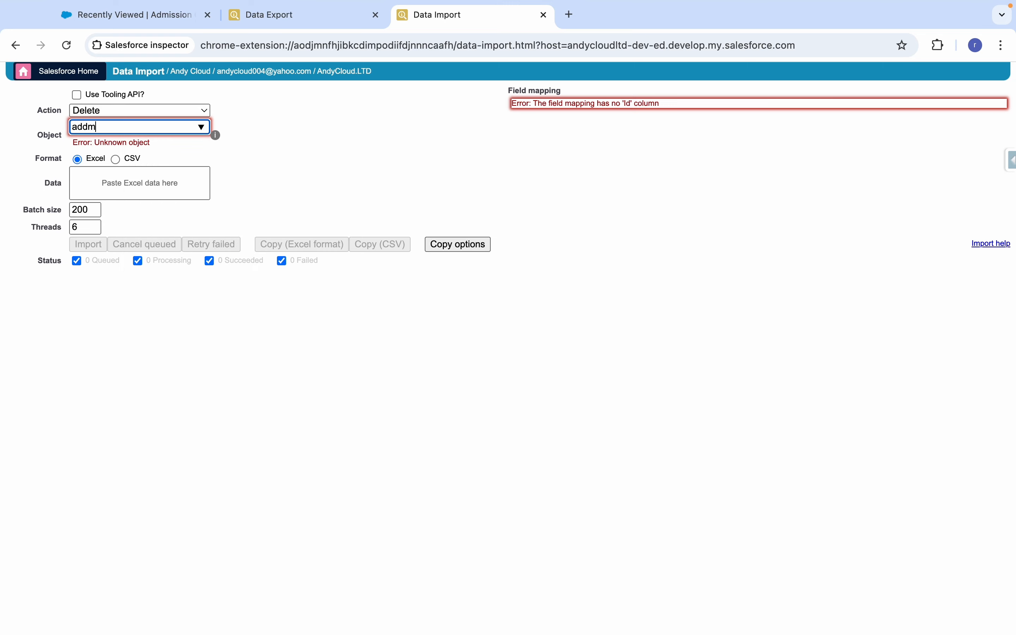
pyautogui.press('BackSpace')
pyautogui.press('BackSpace')
pyautogui.write('mi')
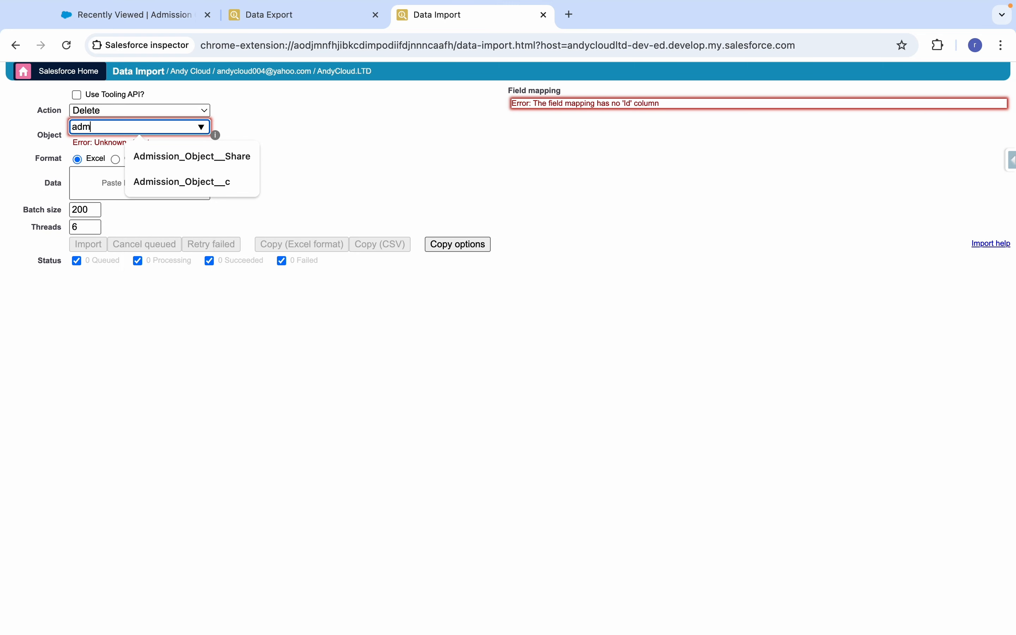
pyautogui.click(151, 178)
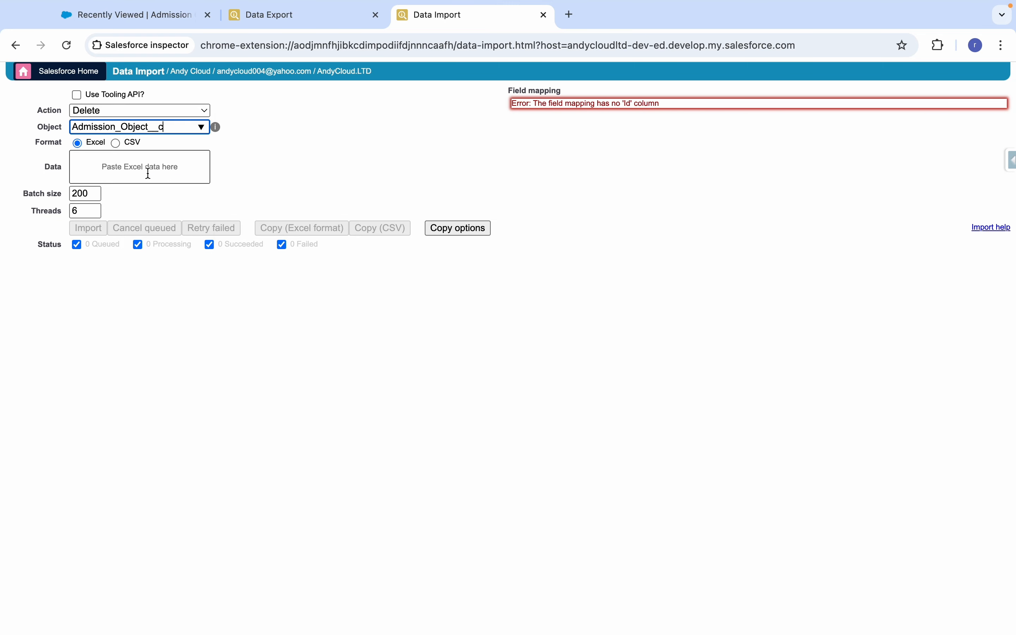
# Paste the copied export records as the Excel import data and check them against the Data Export page.
pyautogui.click(91, 165)
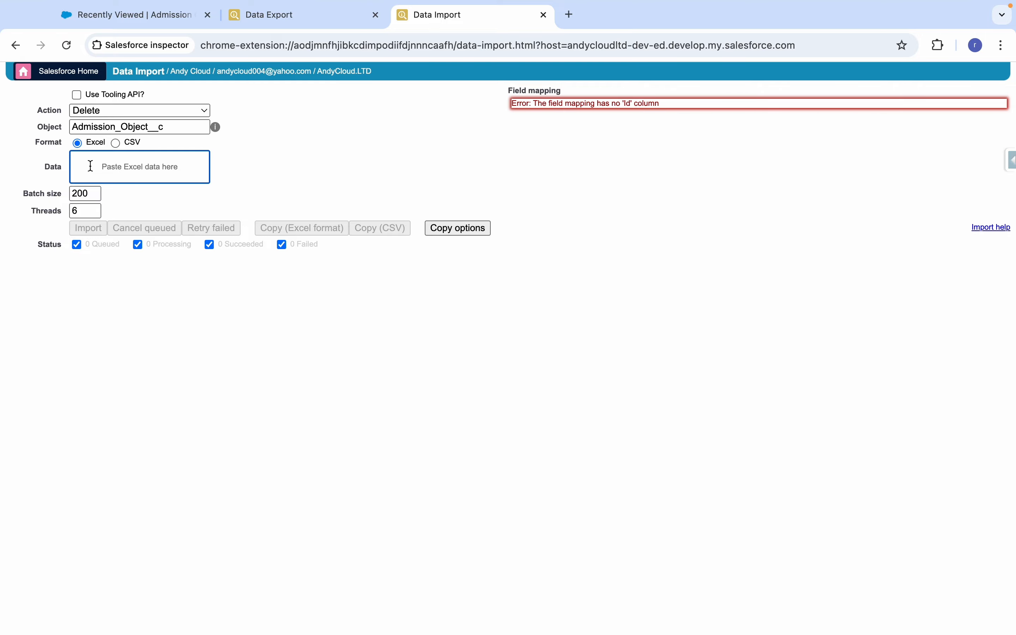
pyautogui.press('super+v')
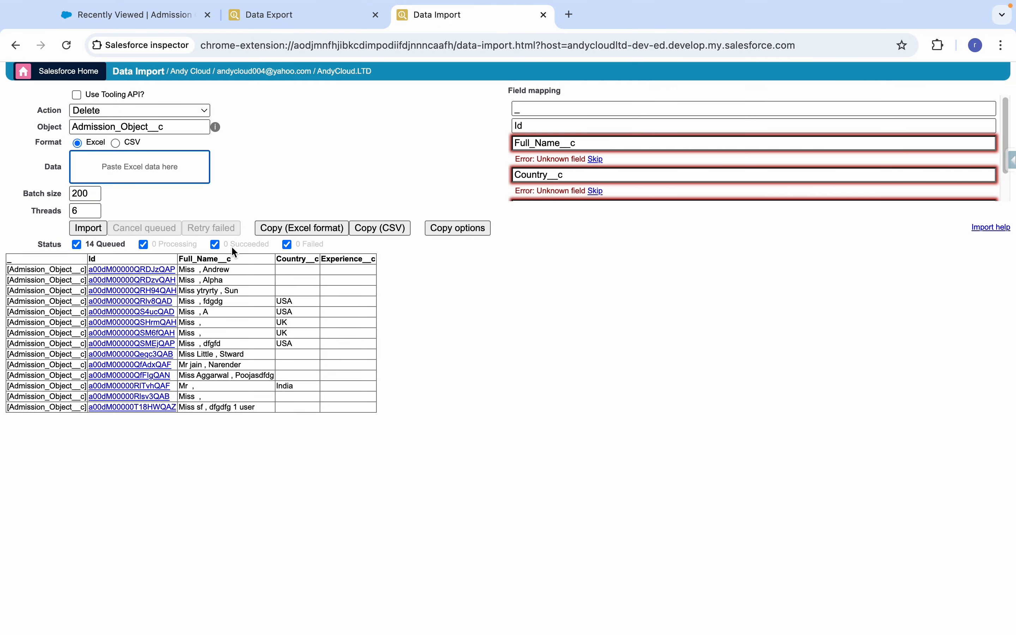
pyautogui.click(276, 21)
pyautogui.click(426, 20)
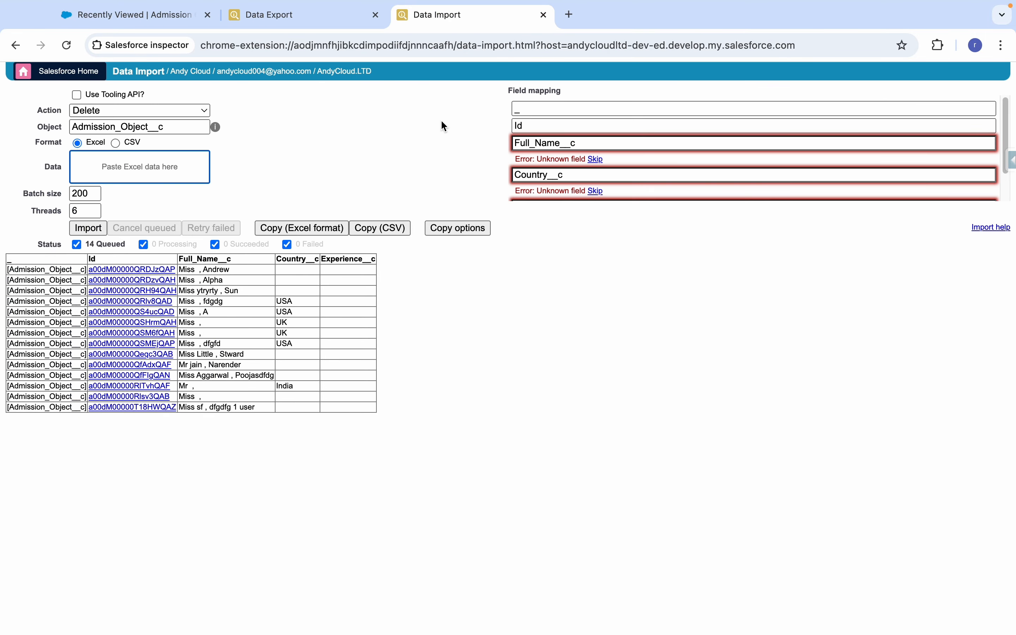
# Skip the unknown Full_Name__c and Country__c fields in the mapping and run the delete import on the queued Admission_Object__c records.
pyautogui.click(601, 158)
pyautogui.click(601, 178)
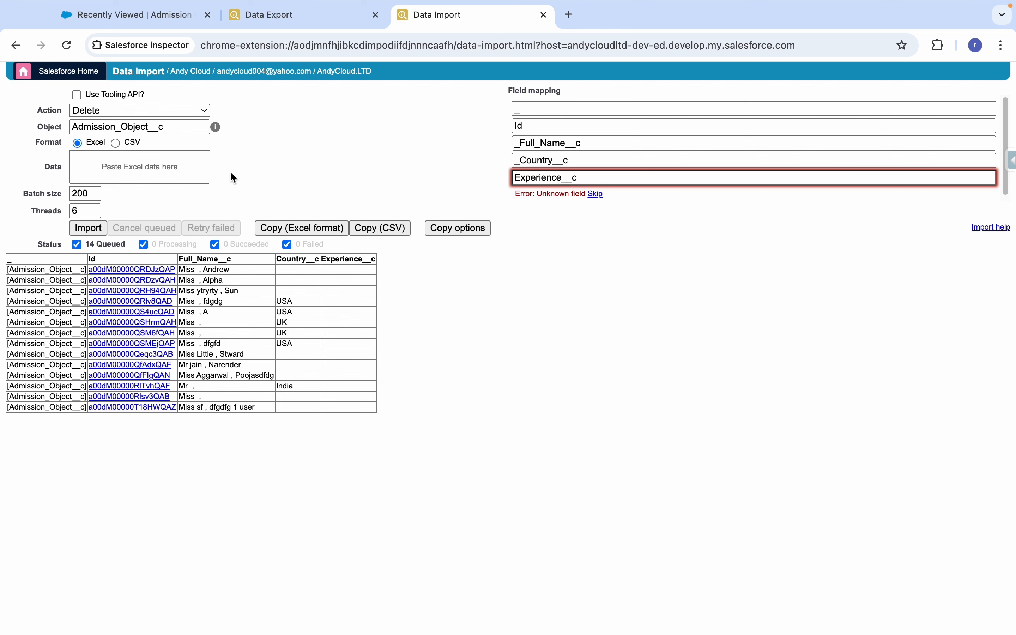
pyautogui.click(89, 229)
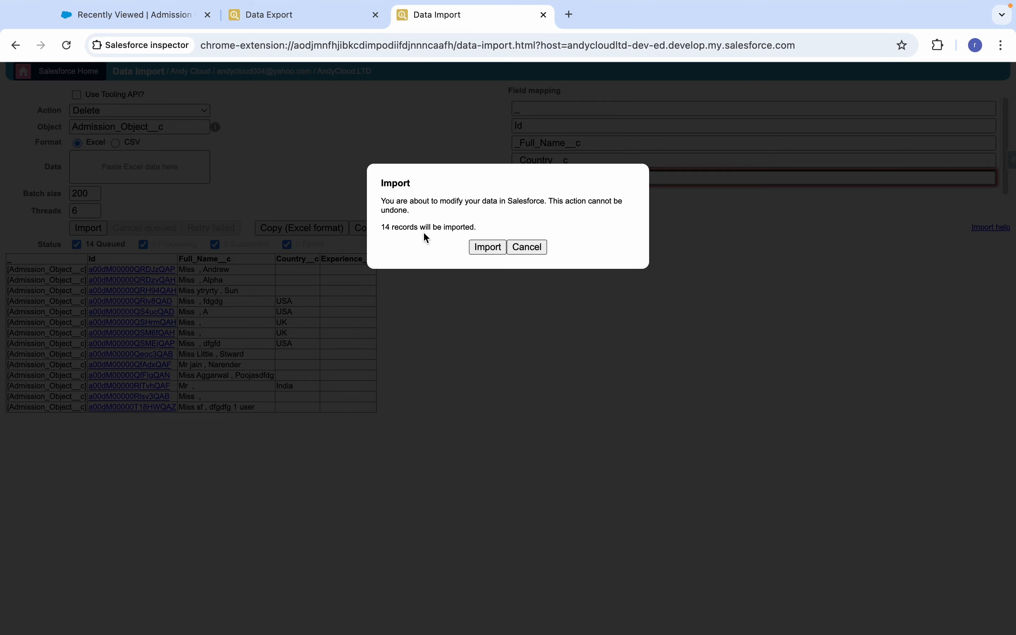
pyautogui.click(481, 246)
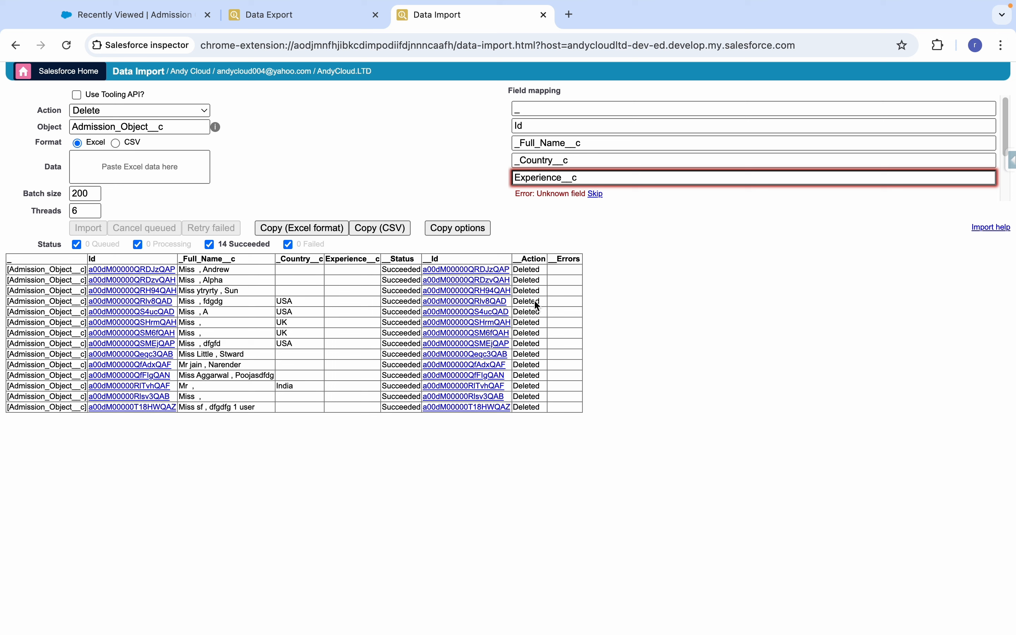
# Rerun the Data Export query for Admission_Object__c records where Experience__c is Null to check the deletion.
pyautogui.click(241, 19)
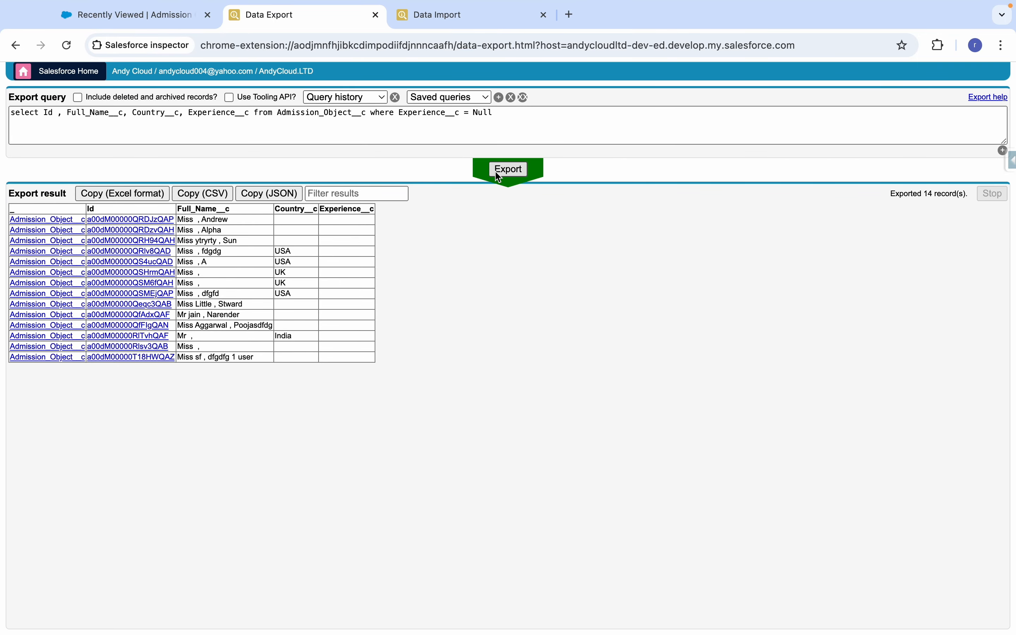
pyautogui.click(520, 173)
pyautogui.click(515, 170)
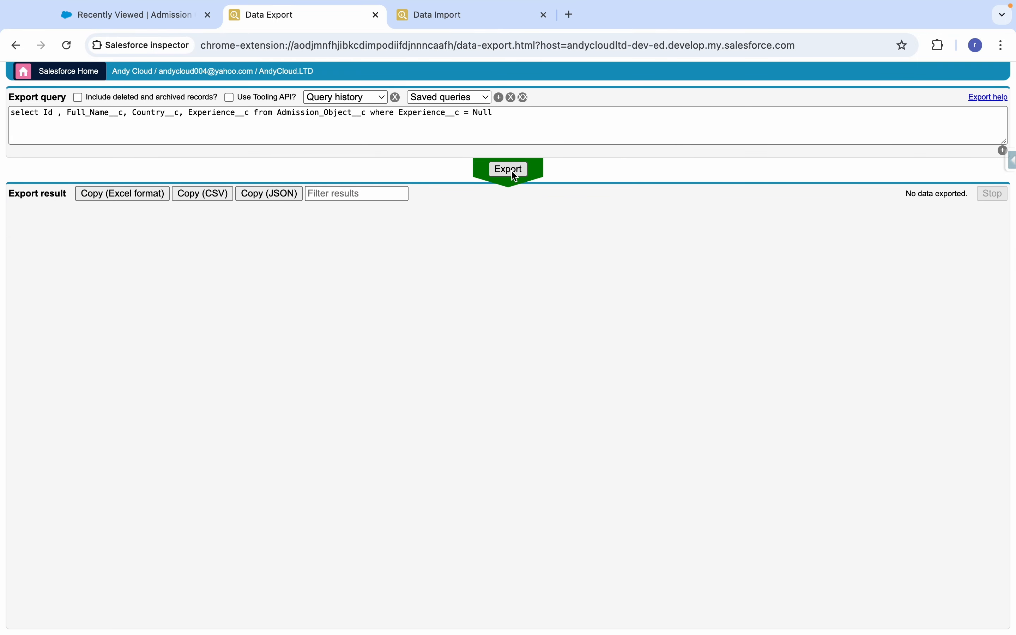
pyautogui.click(510, 170)
pyautogui.click(505, 171)
pyautogui.click(509, 172)
# Remove the where condition from the export query and export all Admission_Object__c records.
pyautogui.moveTo(494, 113); pyautogui.dragTo(432, 112)
pyautogui.moveTo(494, 113); pyautogui.dragTo(367, 112)
pyautogui.press('BackSpace')
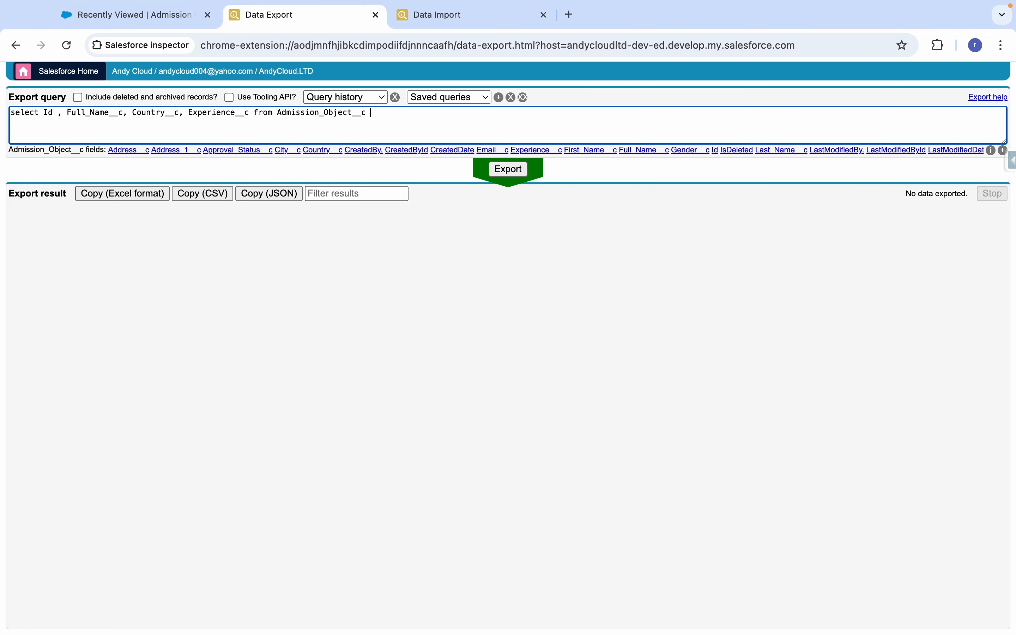
pyautogui.click(508, 169)
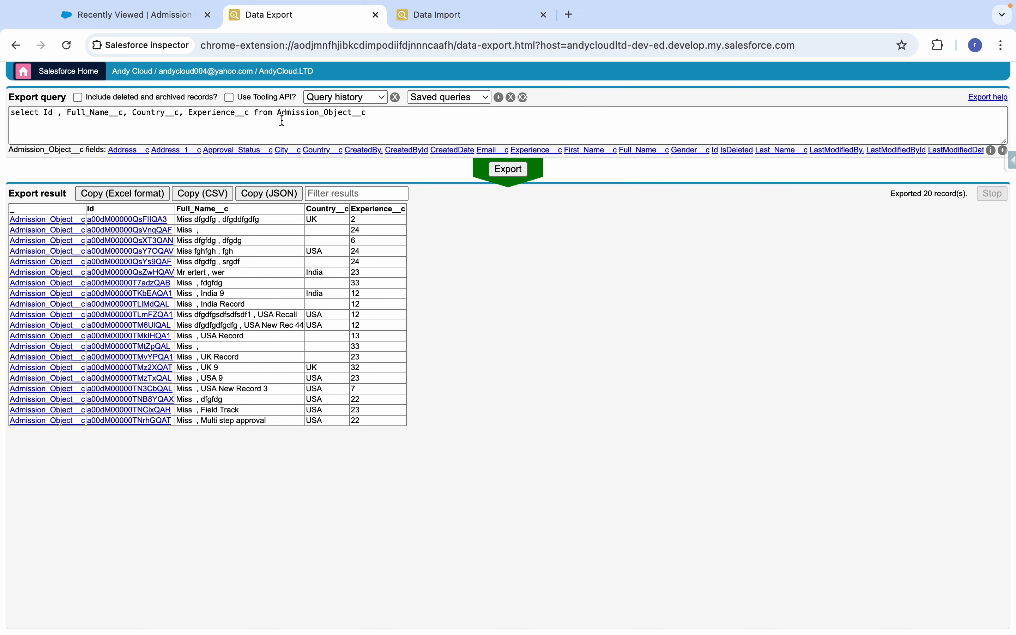
# Skip the unknown Experience__c field on the Data Import page and set the import action to Insert.
pyautogui.click(426, 22)
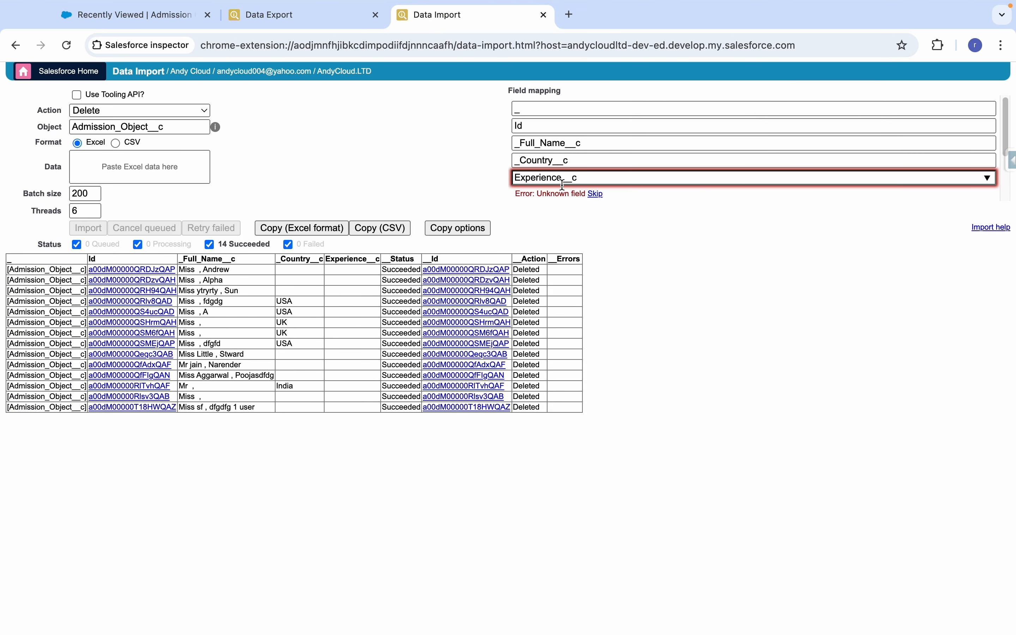
pyautogui.click(596, 194)
pyautogui.click(285, 14)
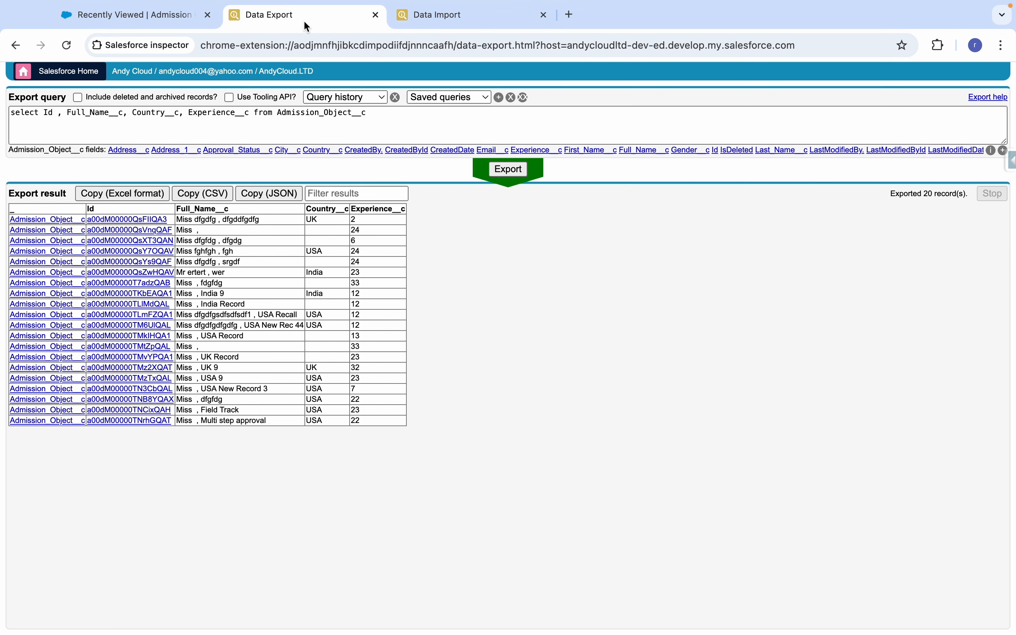
pyautogui.click(461, 13)
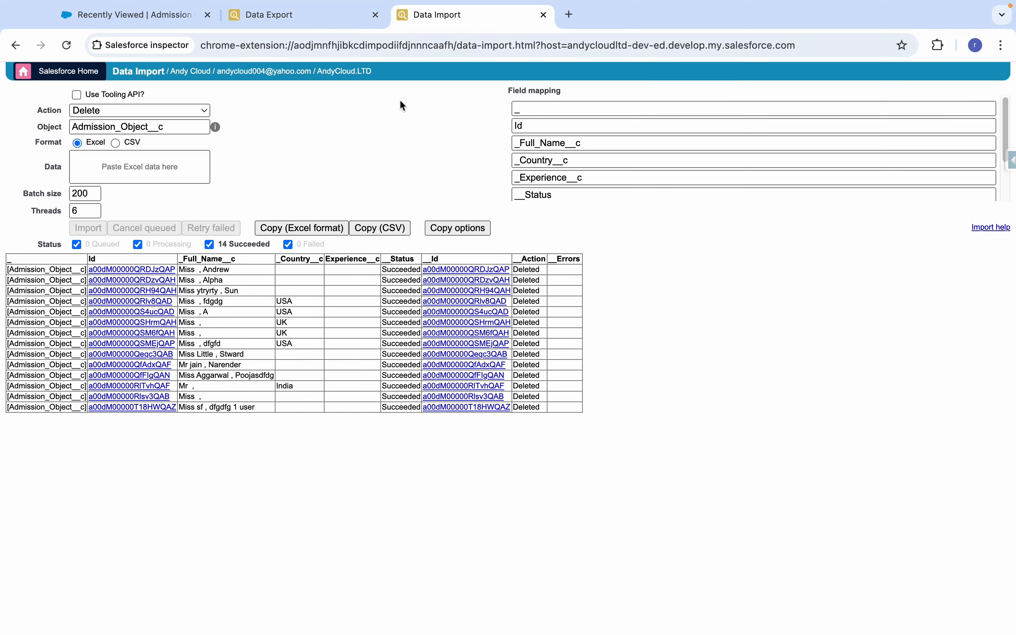
pyautogui.click(148, 112)
pyautogui.click(130, 67)
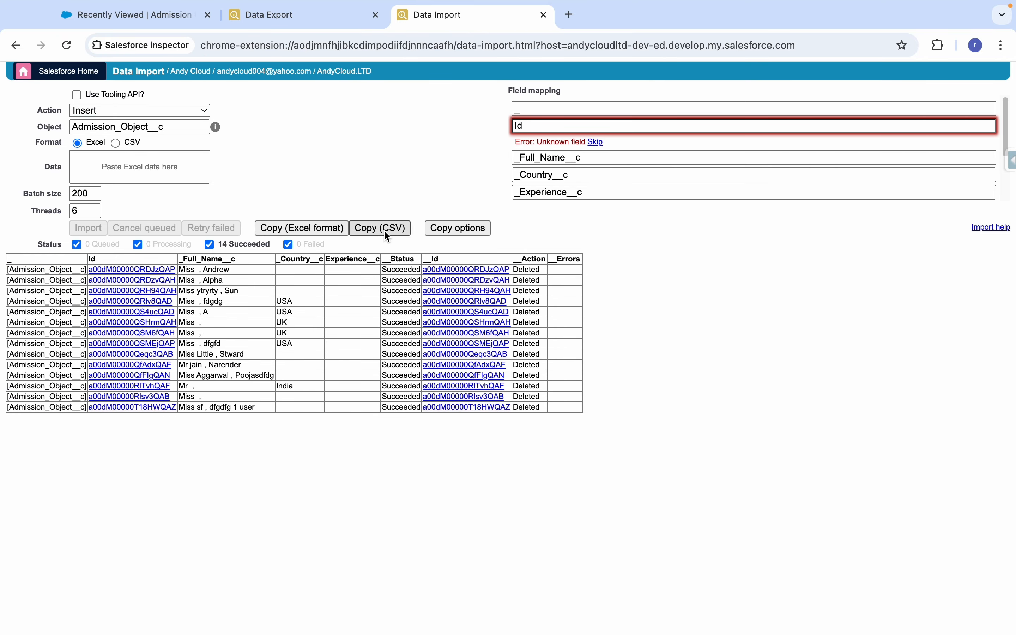
# Copy the Data Export result in Excel format and paste it into Sheet3 of the Salesforce Chart workbook in Excel, starting at cell A1.
pyautogui.click(291, 19)
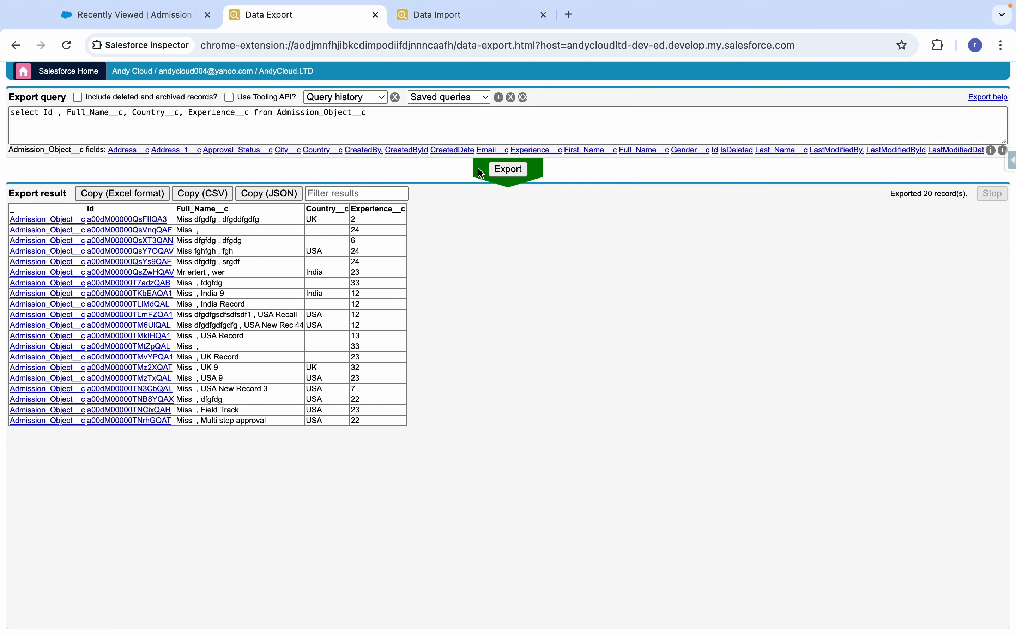
pyautogui.click(100, 194)
pyautogui.press('super+Tab')
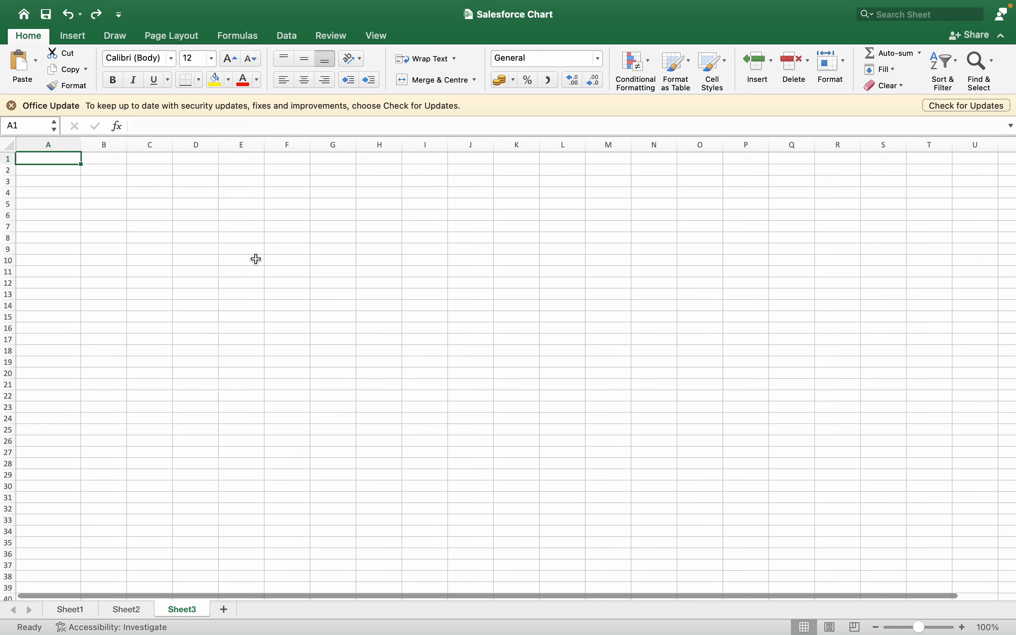
pyautogui.press('super+Tab')
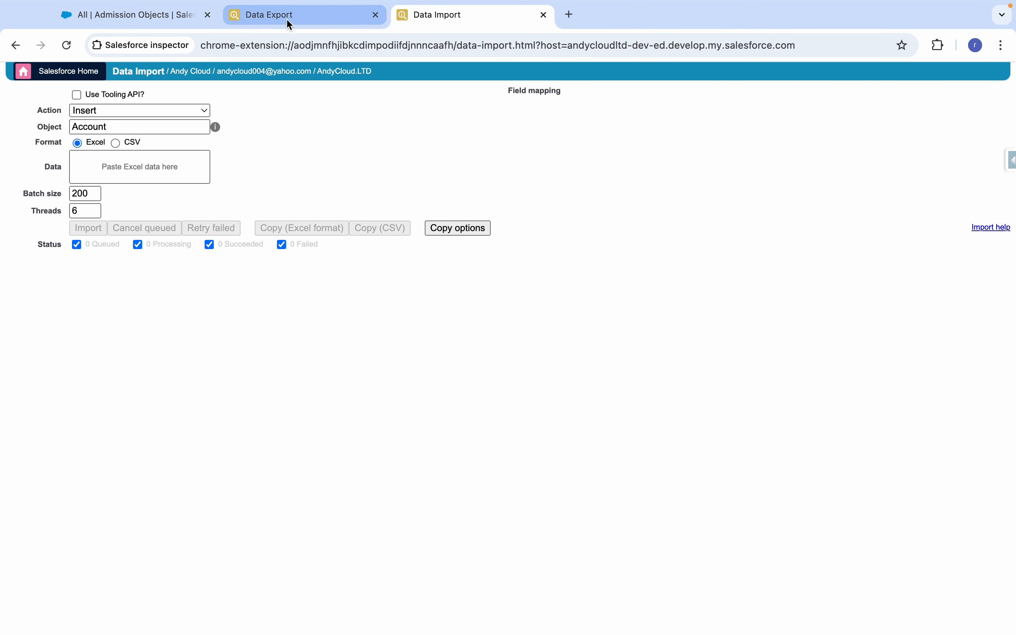
pyautogui.click(257, 19)
pyautogui.click(119, 198)
pyautogui.press('super+Tab')
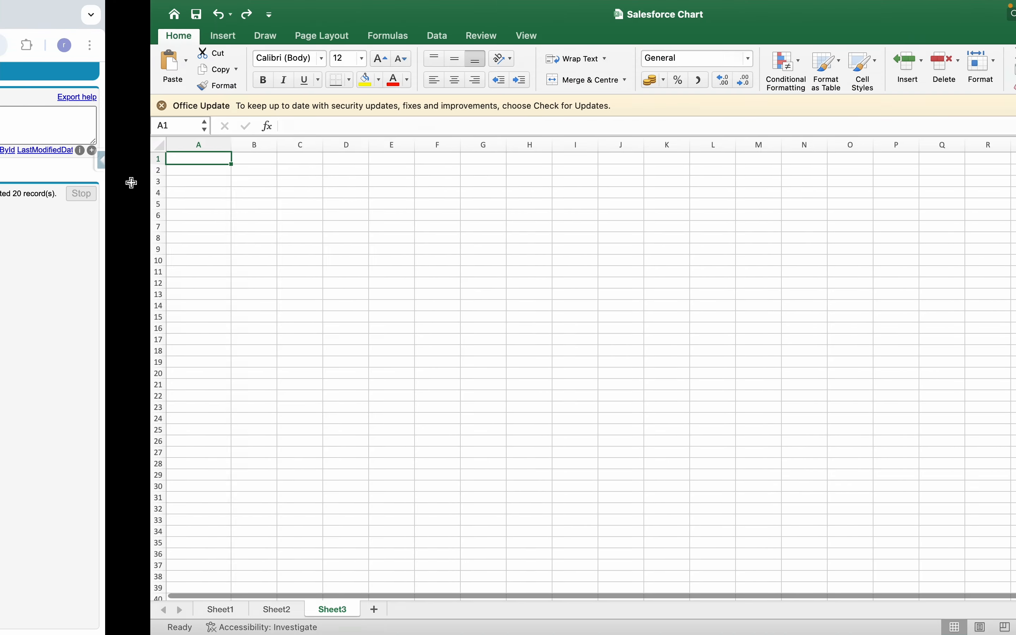
pyautogui.press('super+v')
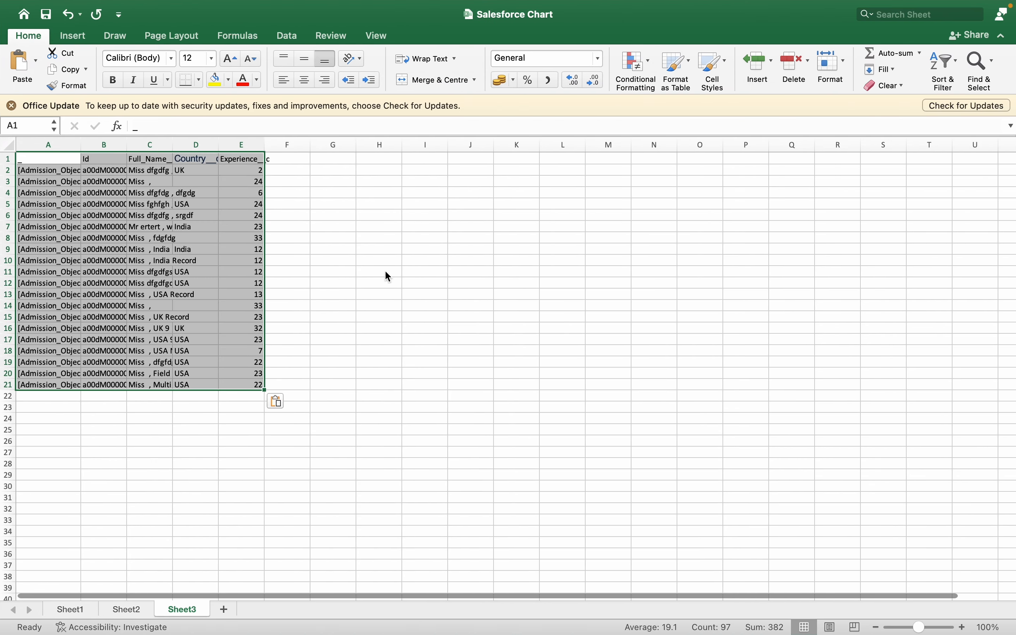
# Compare the records pasted in Excel with the Data Export result and the Admission Objects list, recopying the export in Excel format.
pyautogui.press('super+Tab')
pyautogui.click(459, 18)
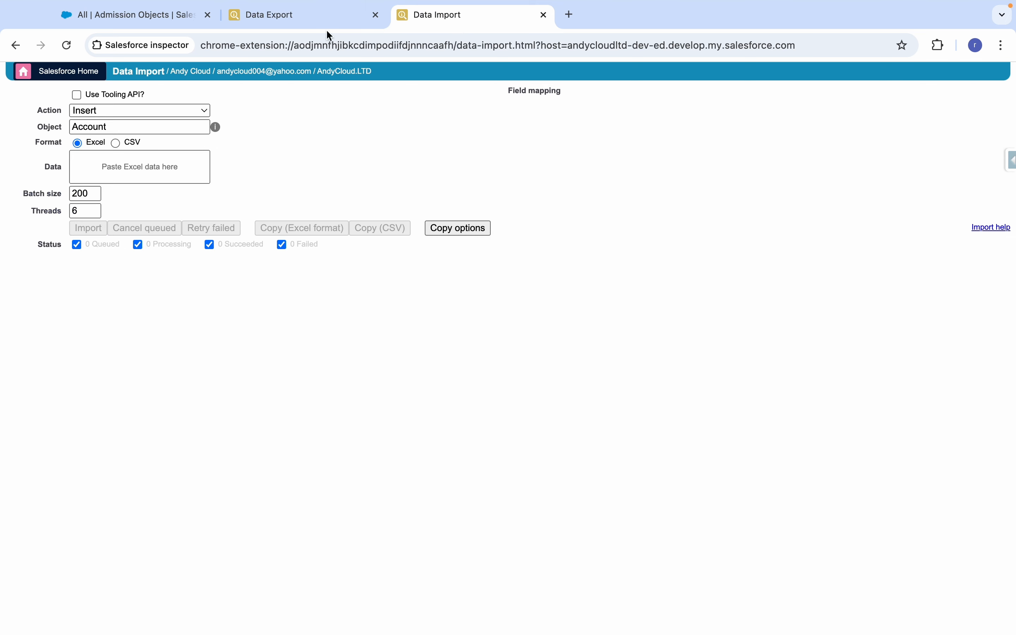
pyautogui.click(276, 18)
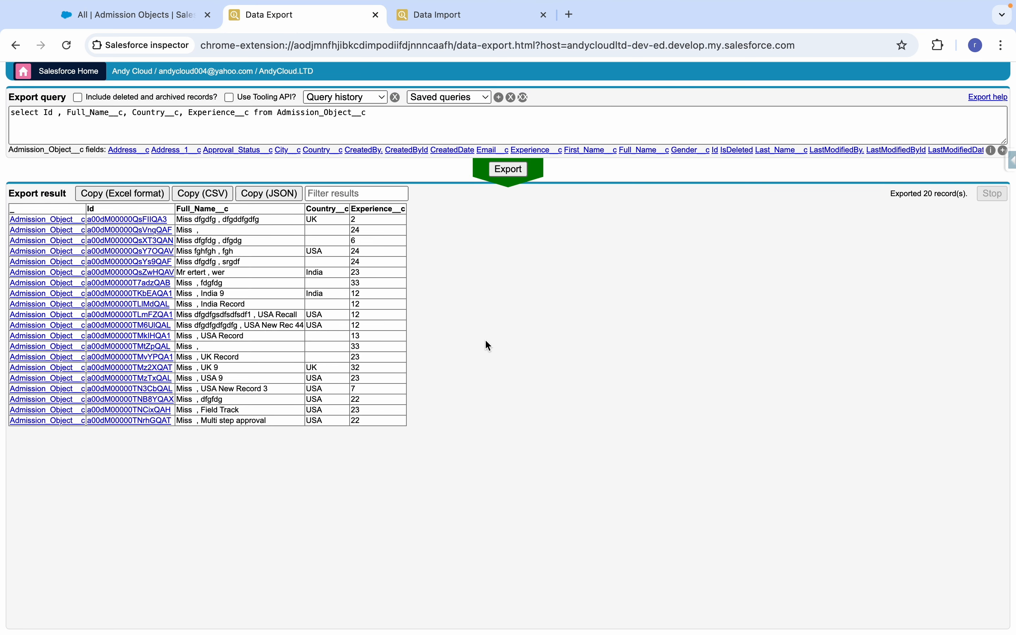
pyautogui.click(148, 17)
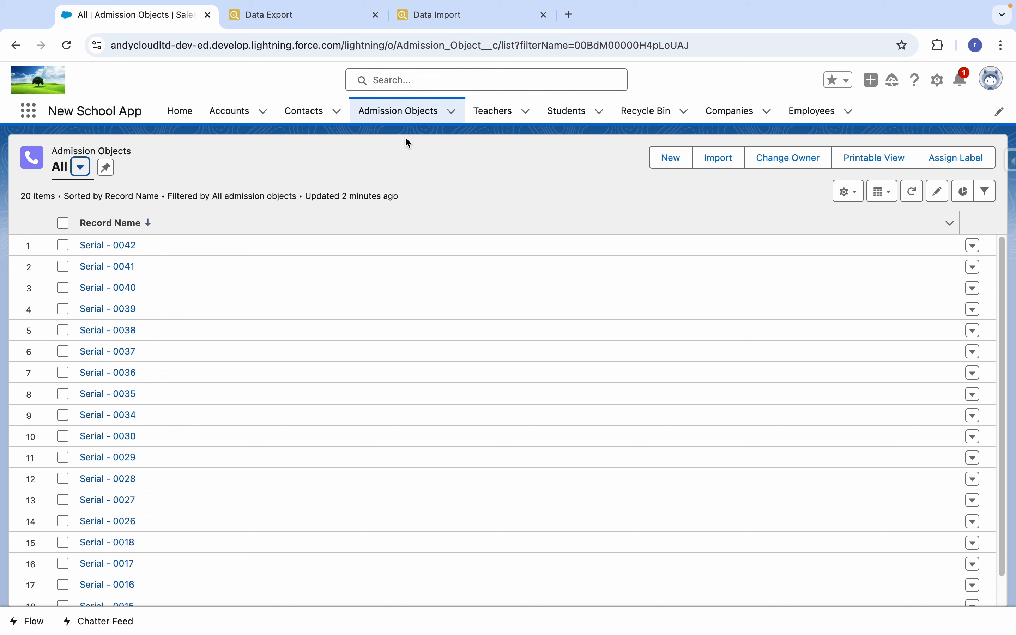
pyautogui.press('super+Tab')
pyautogui.press('super+Tab')
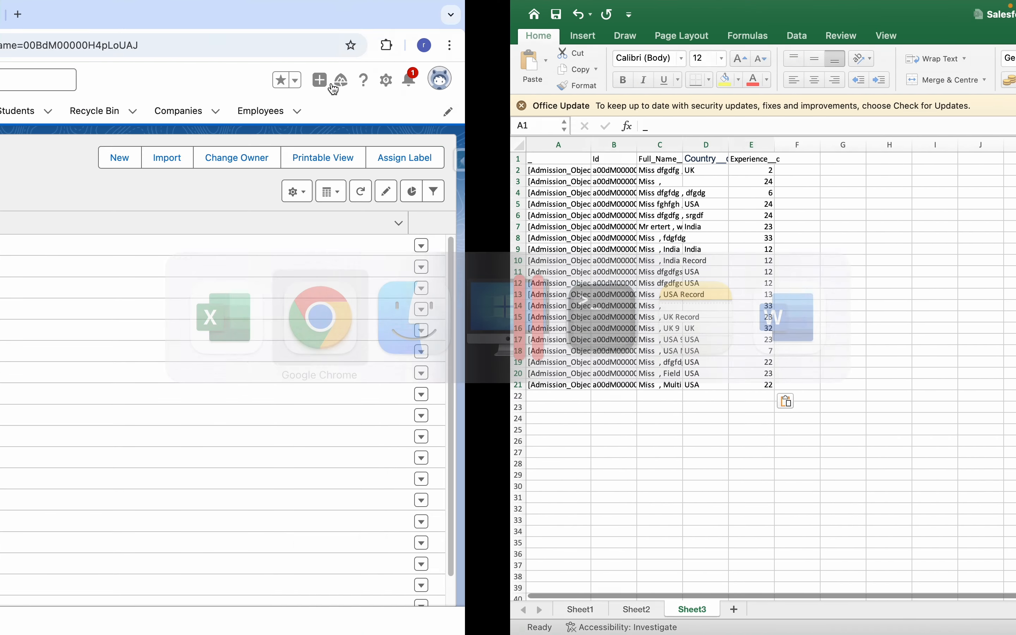
pyautogui.click(306, 17)
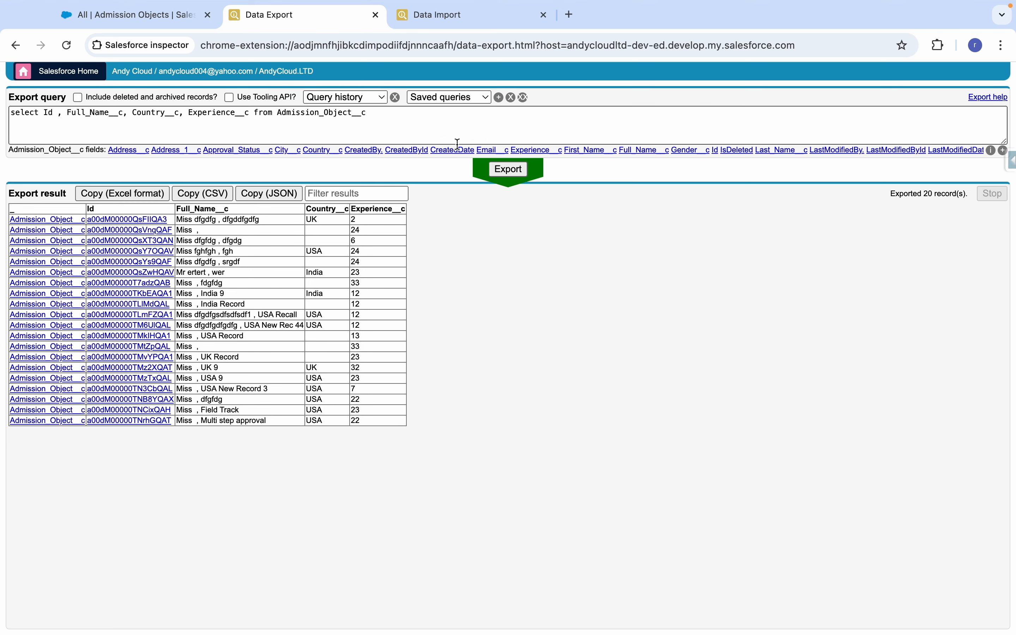
pyautogui.click(162, 194)
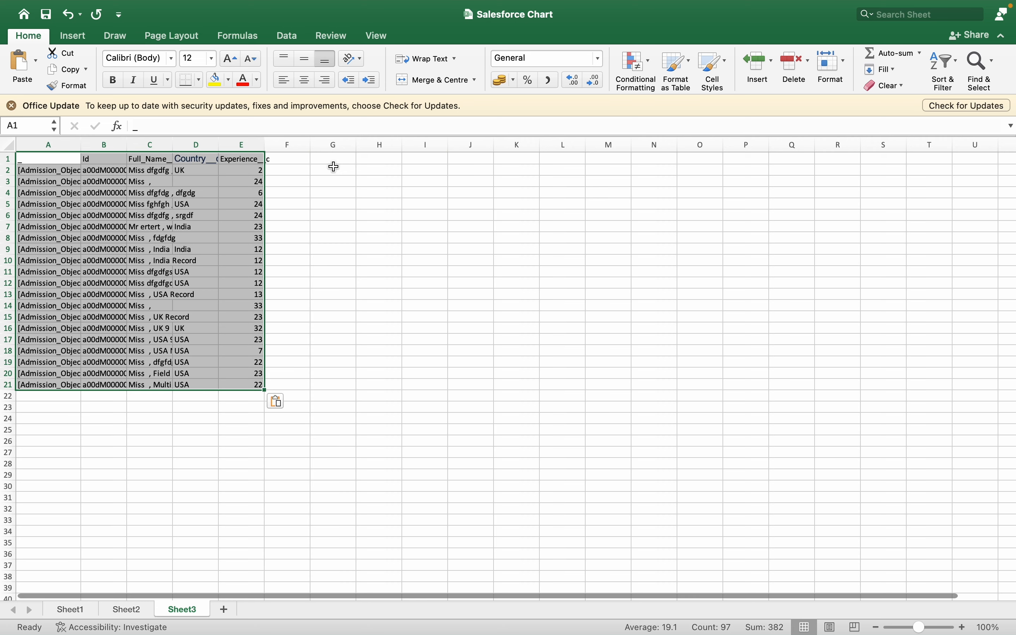
pyautogui.press('super+Tab')
# Keep Insert as the Data Import action and set the object to Admission_Object__c.
pyautogui.click(409, 21)
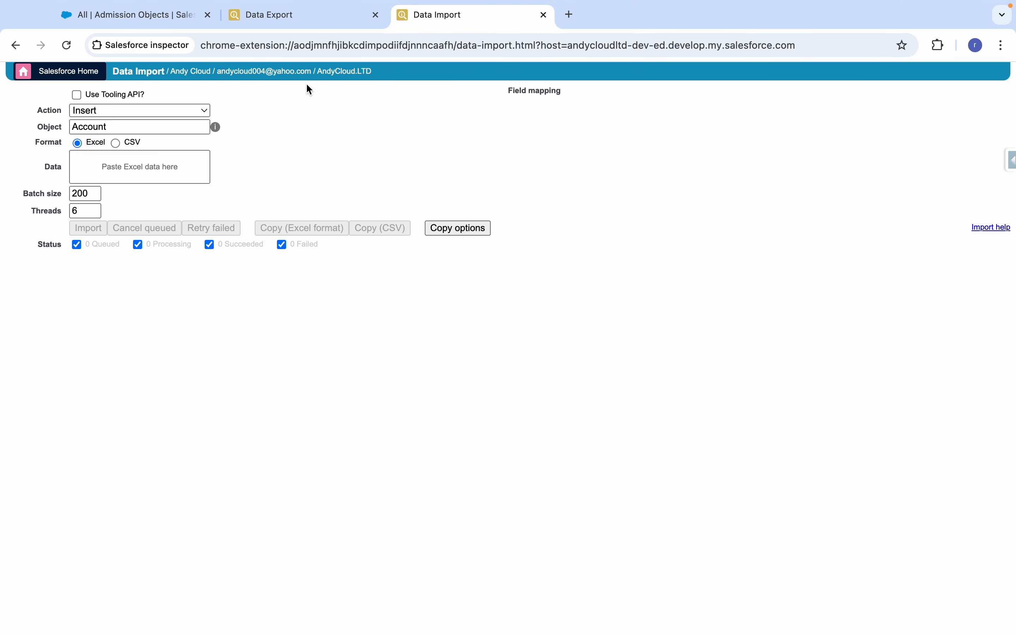
pyautogui.click(145, 112)
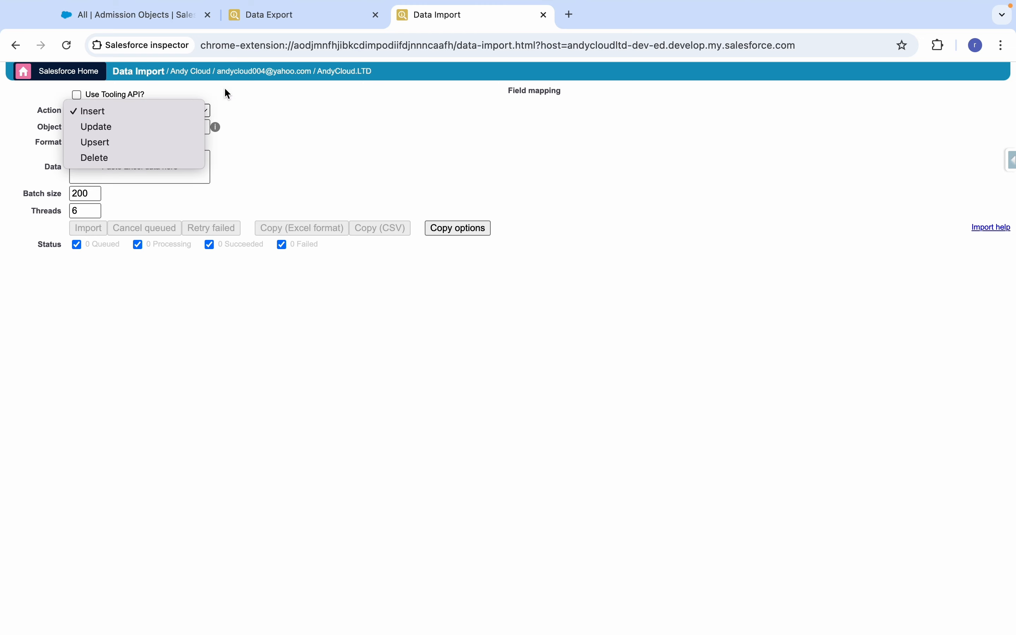
pyautogui.click(284, 94)
pyautogui.click(115, 127)
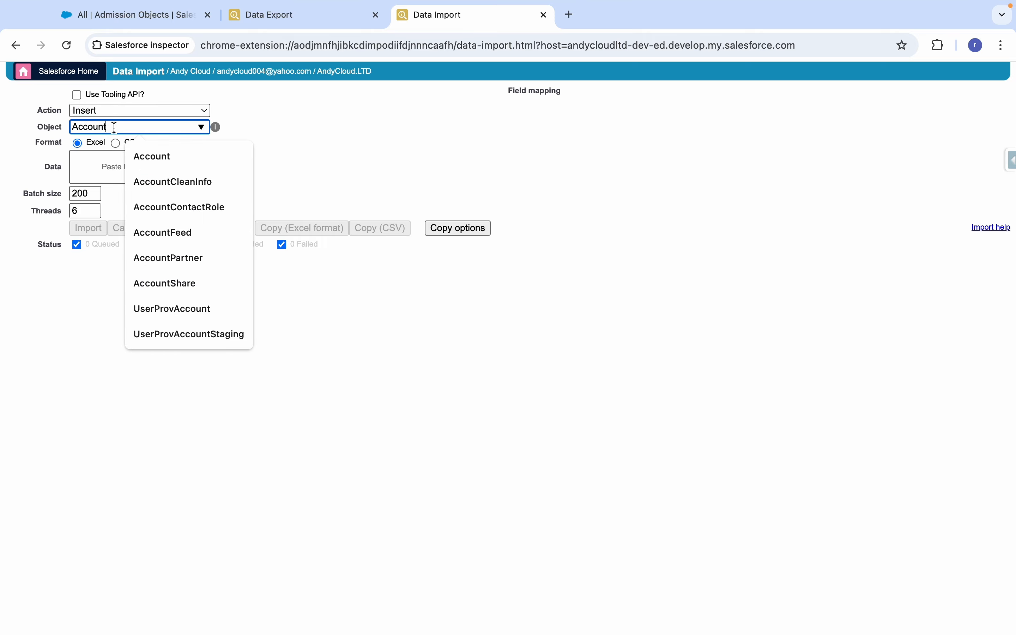
pyautogui.write('admi')
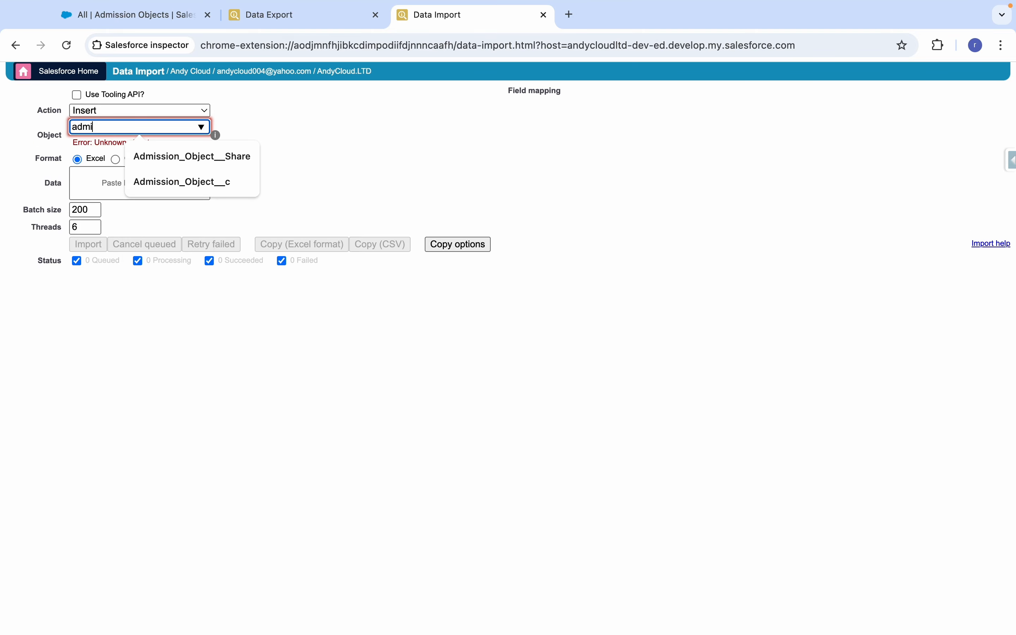
pyautogui.click(178, 177)
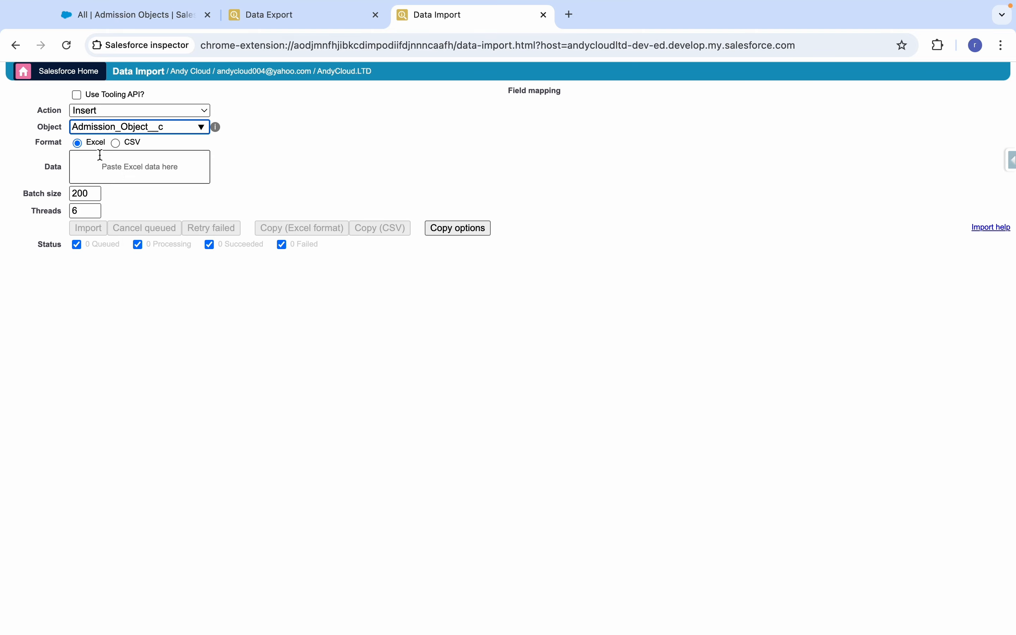
pyautogui.click(111, 159)
# Open a new Admission Object form in Salesforce to examine its required fields, and cancel it.
pyautogui.click(254, 15)
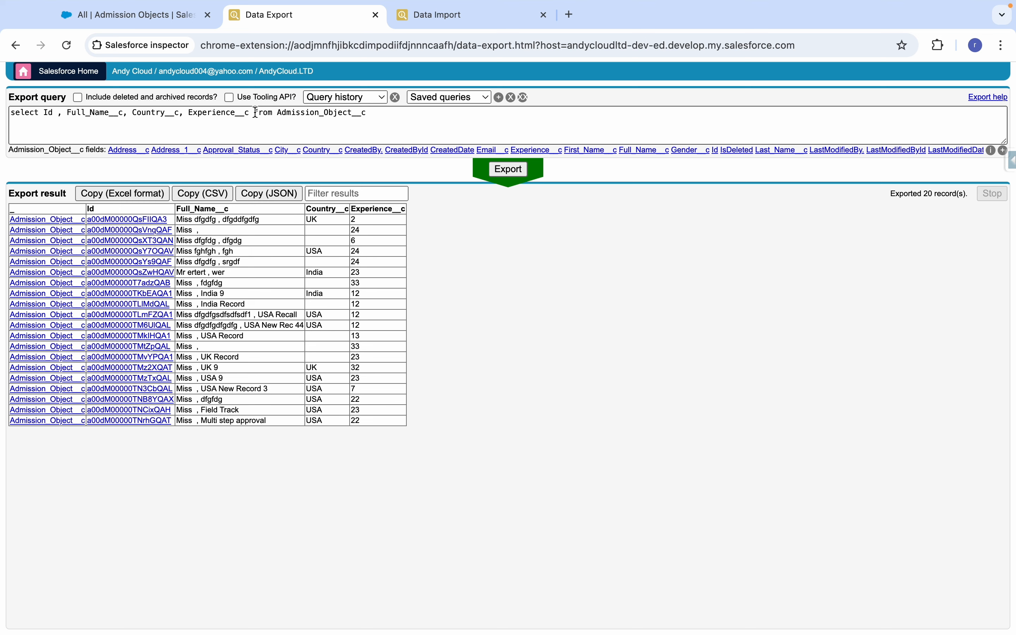
pyautogui.click(135, 15)
pyautogui.click(451, 110)
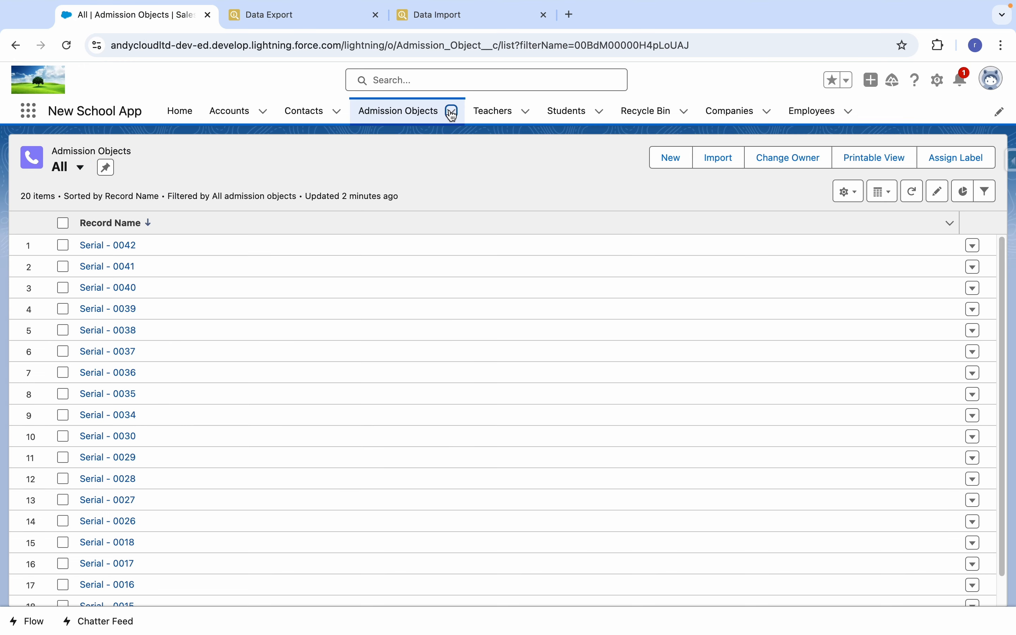
pyautogui.click(436, 139)
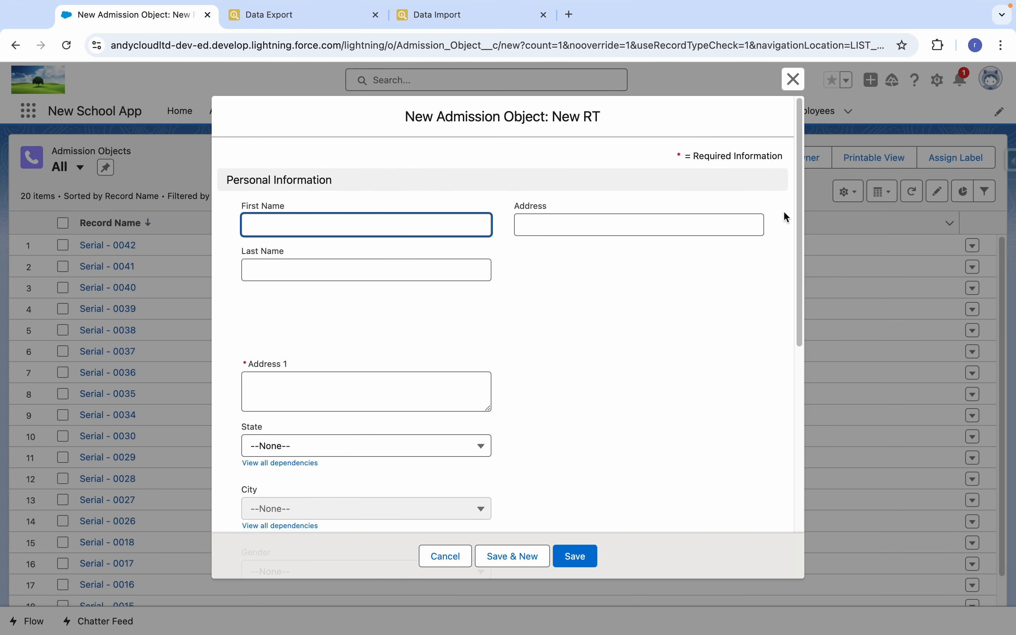
pyautogui.moveTo(794, 196); pyautogui.dragTo(808, 250)
pyautogui.click(444, 555)
# Add the Address__c field before Experience__c in the Data Export query.
pyautogui.click(277, 14)
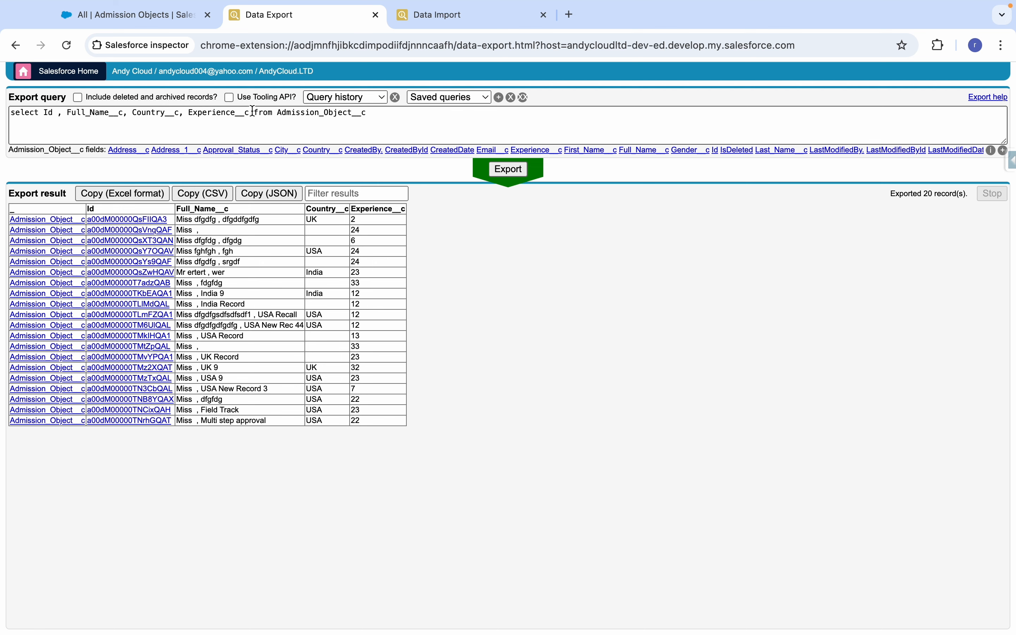
pyautogui.click(189, 112)
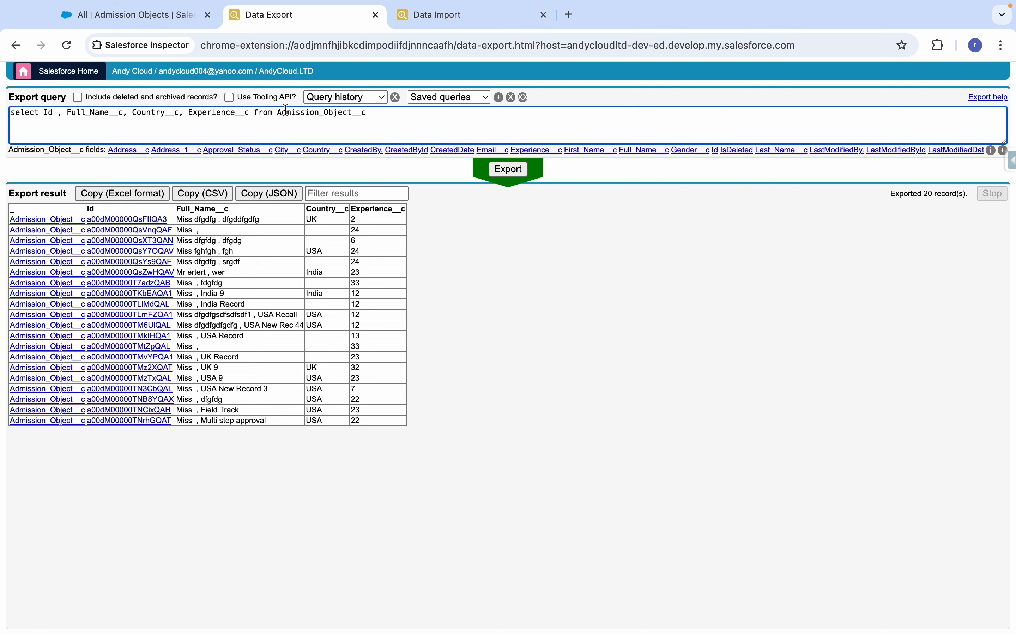
pyautogui.write('Add')
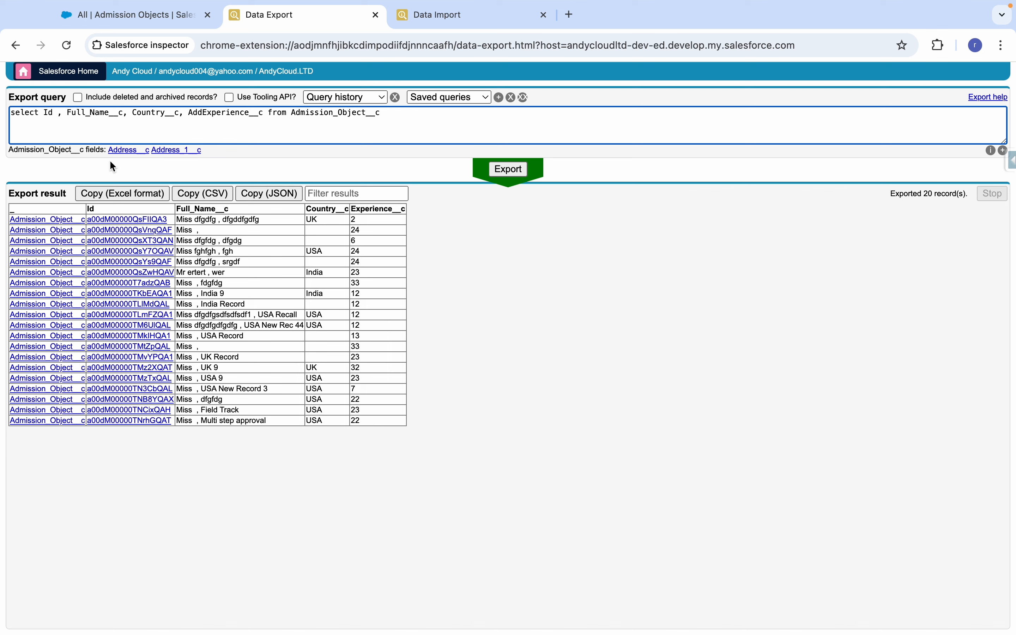
pyautogui.click(121, 150)
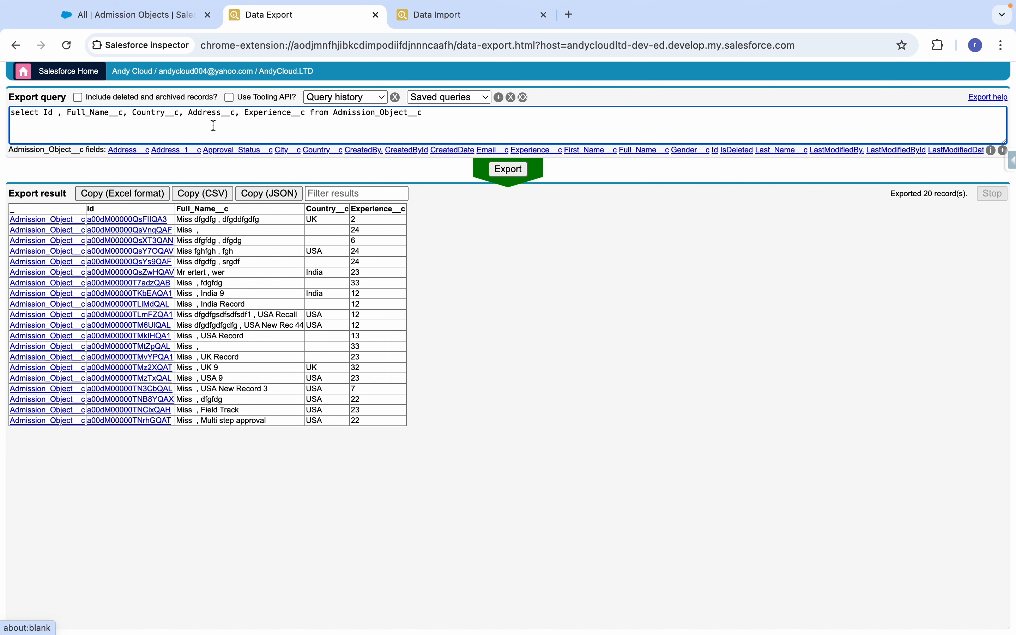
# Replace Address__c with Address_1__c in the Data Export query, leaving a single comma before Experience__c.
pyautogui.moveTo(236, 112); pyautogui.dragTo(188, 112)
pyautogui.press('BackSpace')
pyautogui.write('Add')
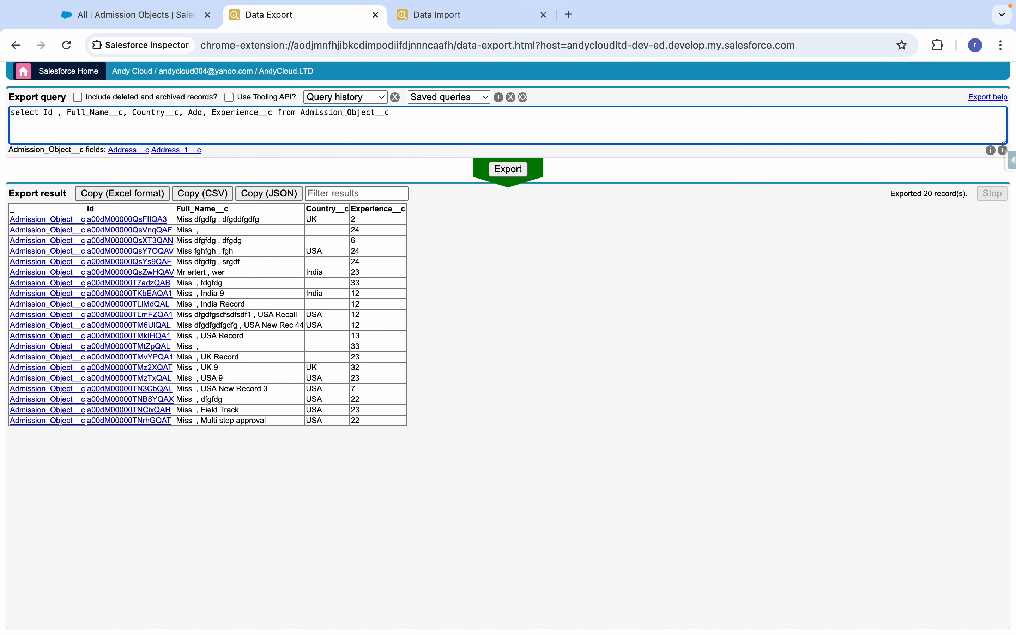
pyautogui.click(203, 152)
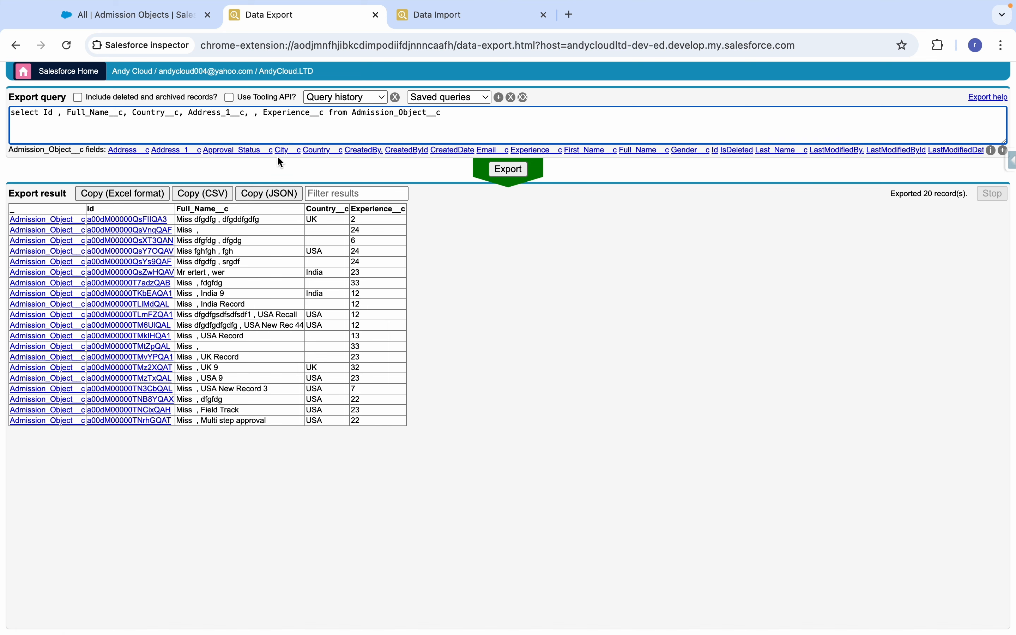
pyautogui.press('BackSpace')
pyautogui.press('BackSpace')
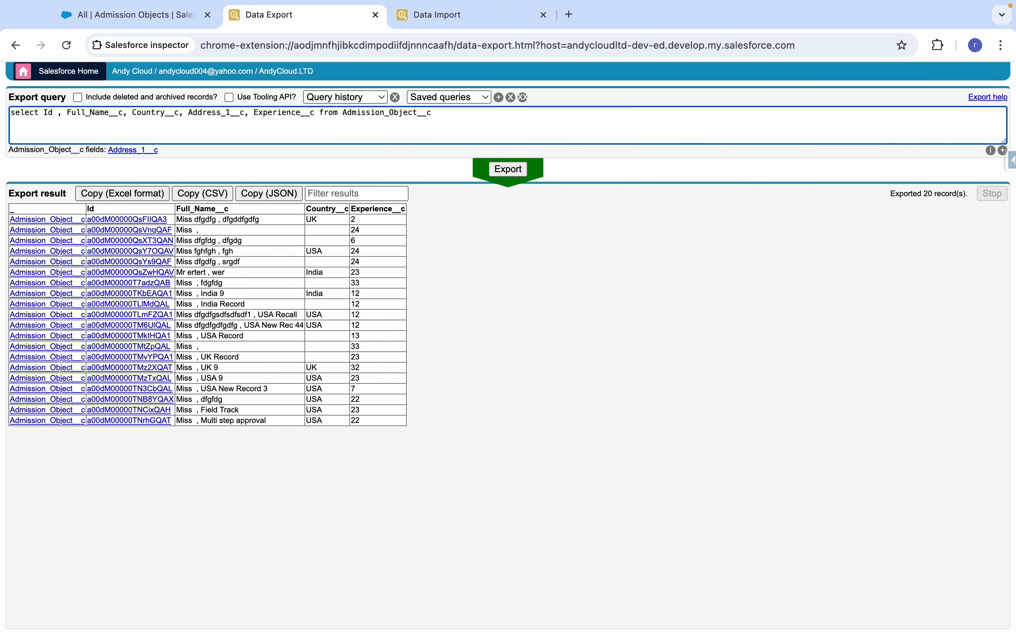
# Examine the address fields of record Serial - 0042 in Salesforce, and run the updated Data Export query.
pyautogui.click(170, 17)
pyautogui.click(126, 245)
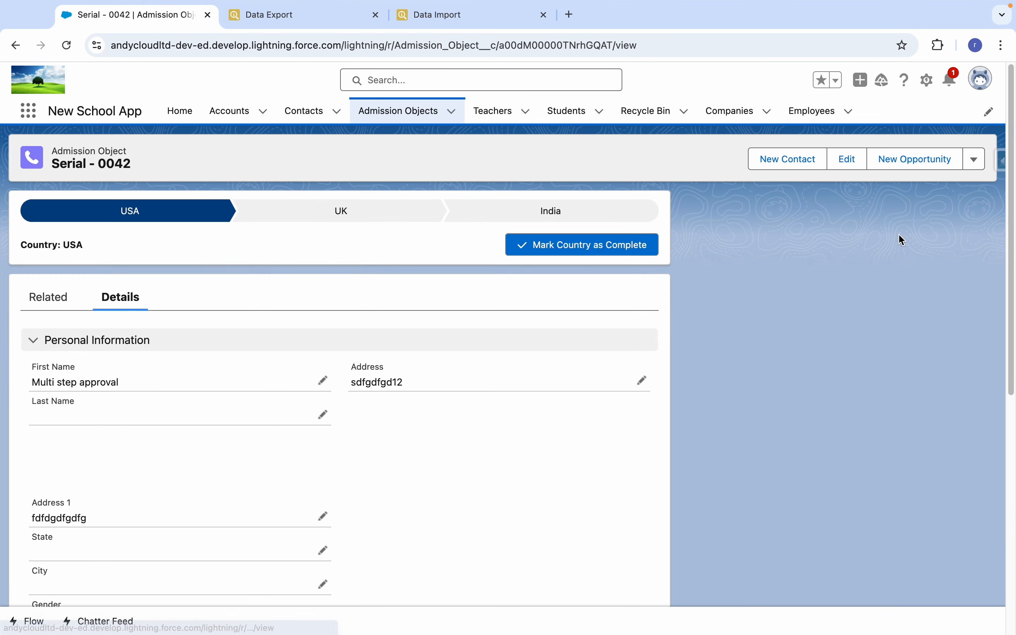
pyautogui.scroll(-5, 900, 238)
pyautogui.moveTo(1015, 339)
pyautogui.mouseDown()
pyautogui.moveTo(1015, 389)
pyautogui.moveTo(1013, 323)
pyautogui.mouseUp()
pyautogui.click(314, 12)
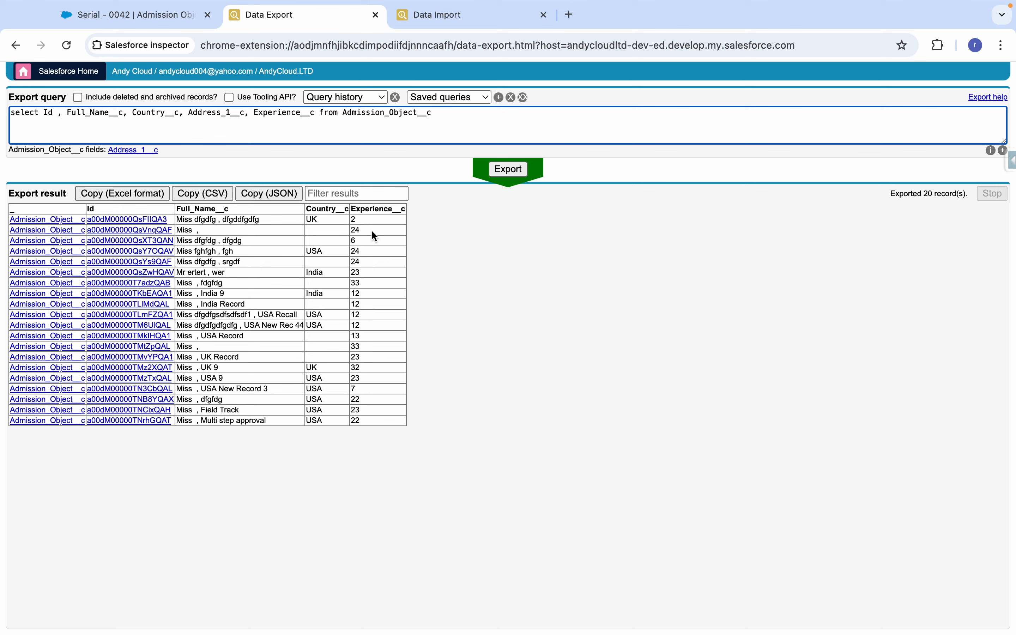
pyautogui.hotkey('ctrl', 'Return')
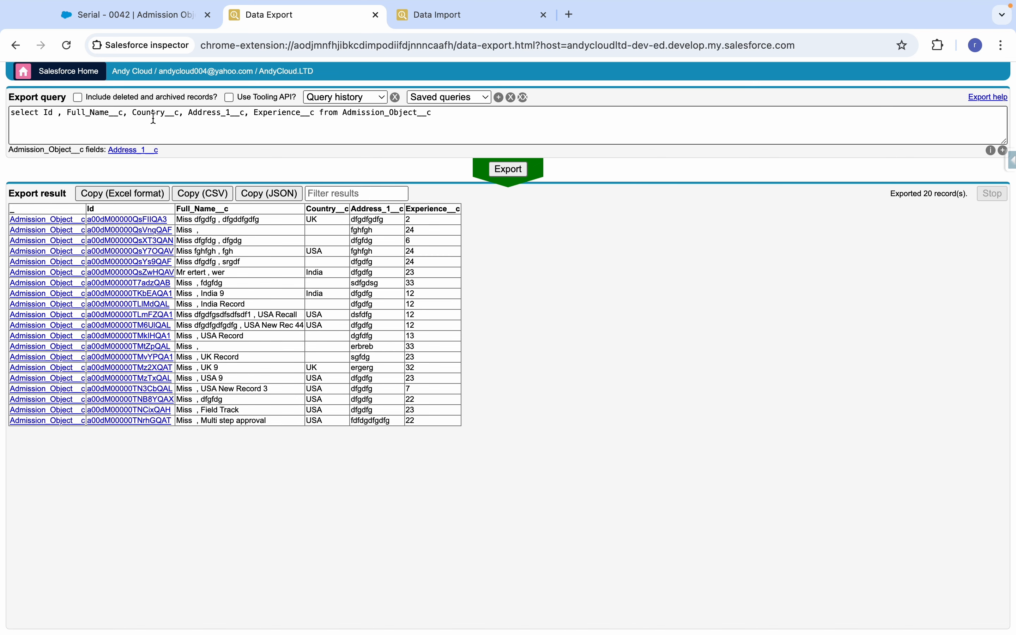
# Create an Admission Object record in Salesforce with Address 1 "sfgsdg" and Experience 22, and save it.
pyautogui.click(172, 21)
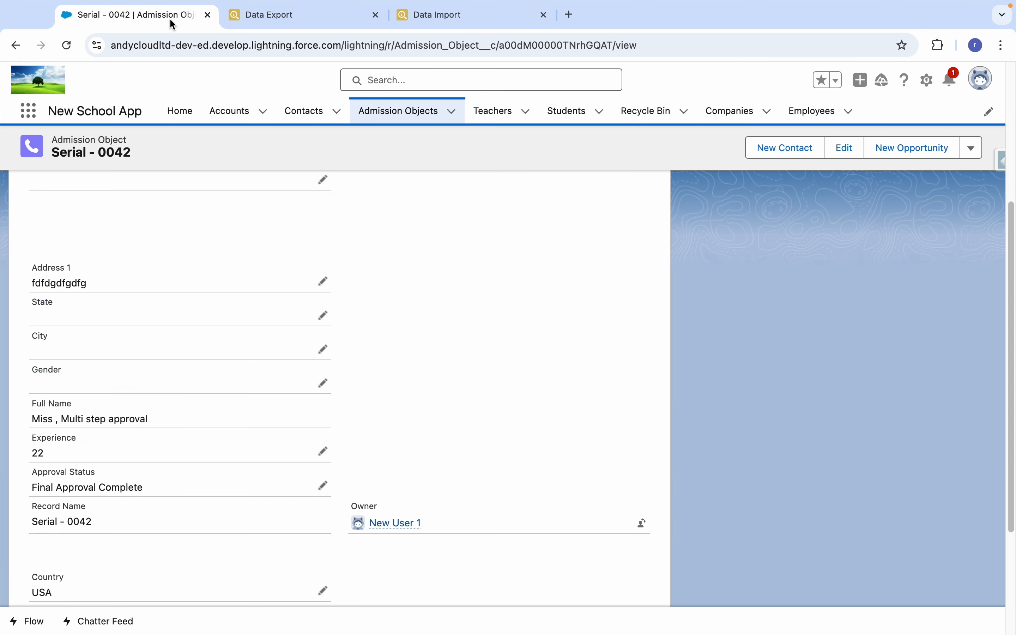
pyautogui.click(452, 111)
pyautogui.click(436, 139)
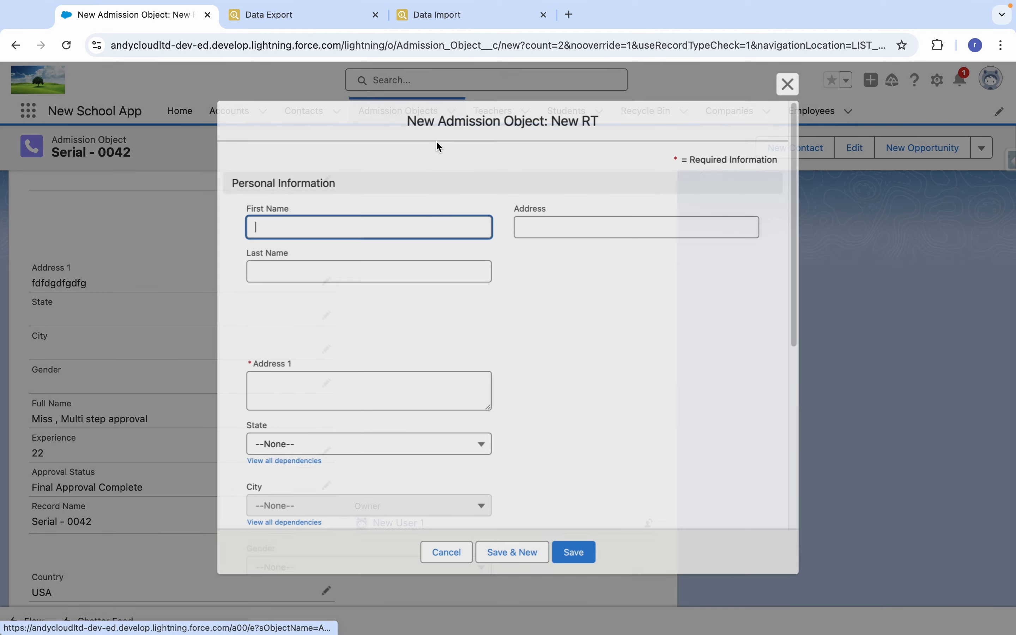
pyautogui.click(309, 383)
pyautogui.write('sfgsdg')
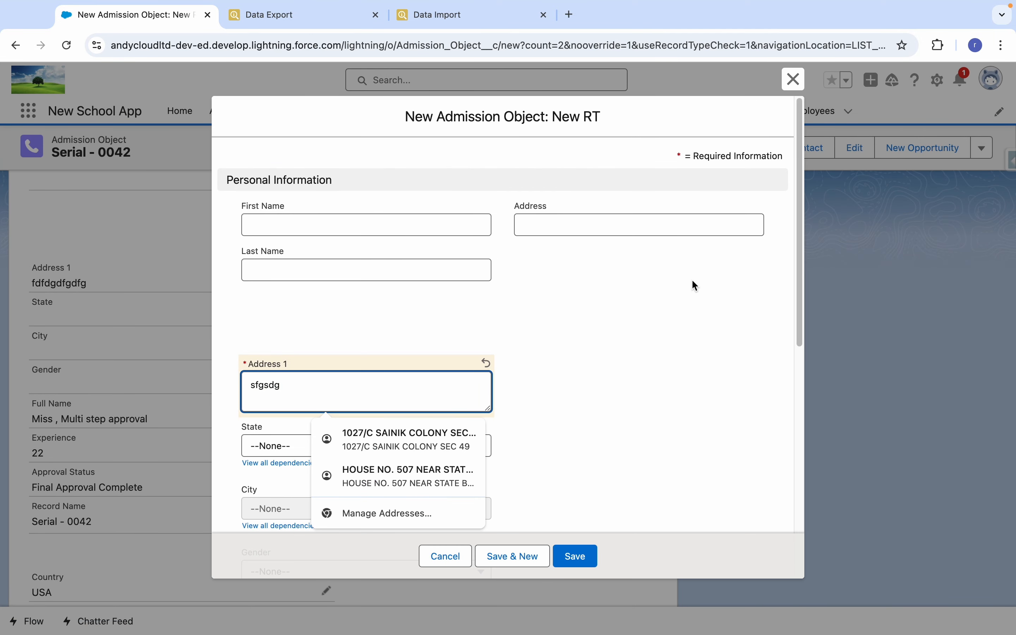
pyautogui.click(772, 258)
pyautogui.moveTo(795, 255); pyautogui.dragTo(795, 391)
pyautogui.click(330, 375)
pyautogui.write('22')
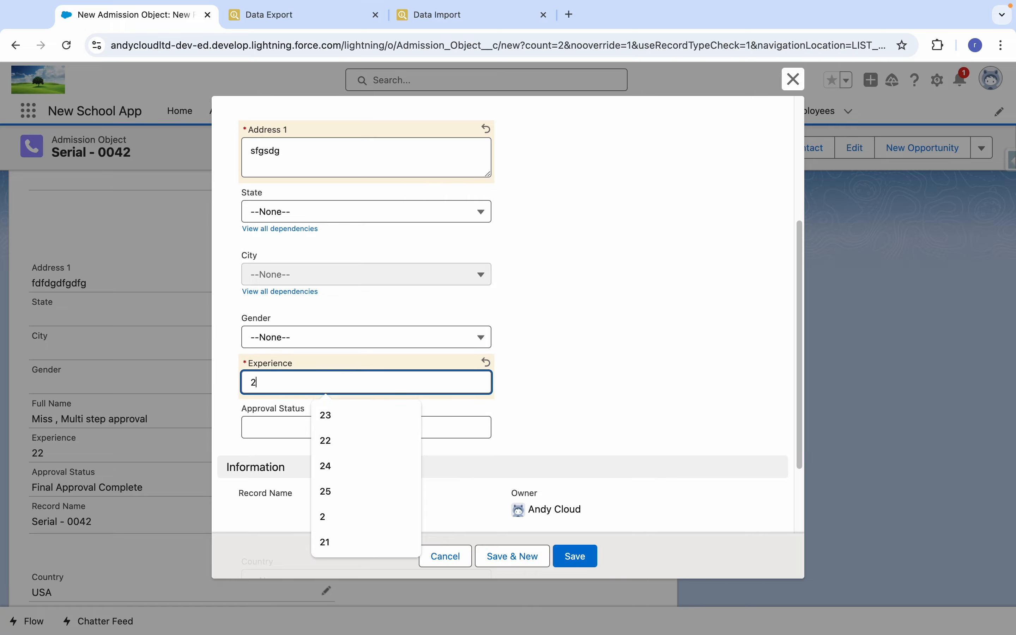
pyautogui.click(571, 556)
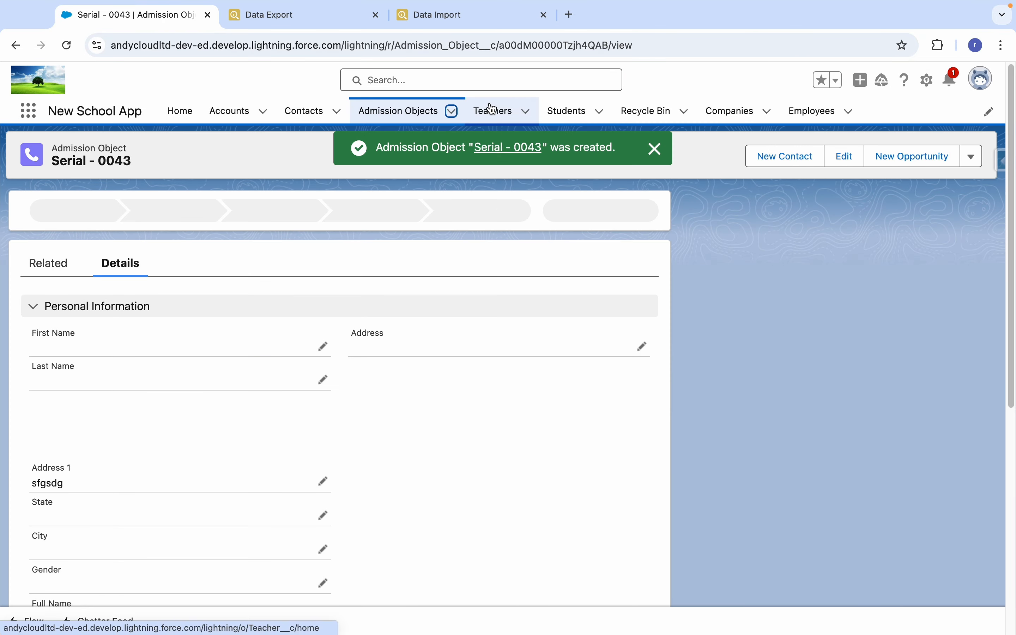
# Add First_Name__c before Full_Name__c in the Data Export query and run the export.
pyautogui.click(324, 27)
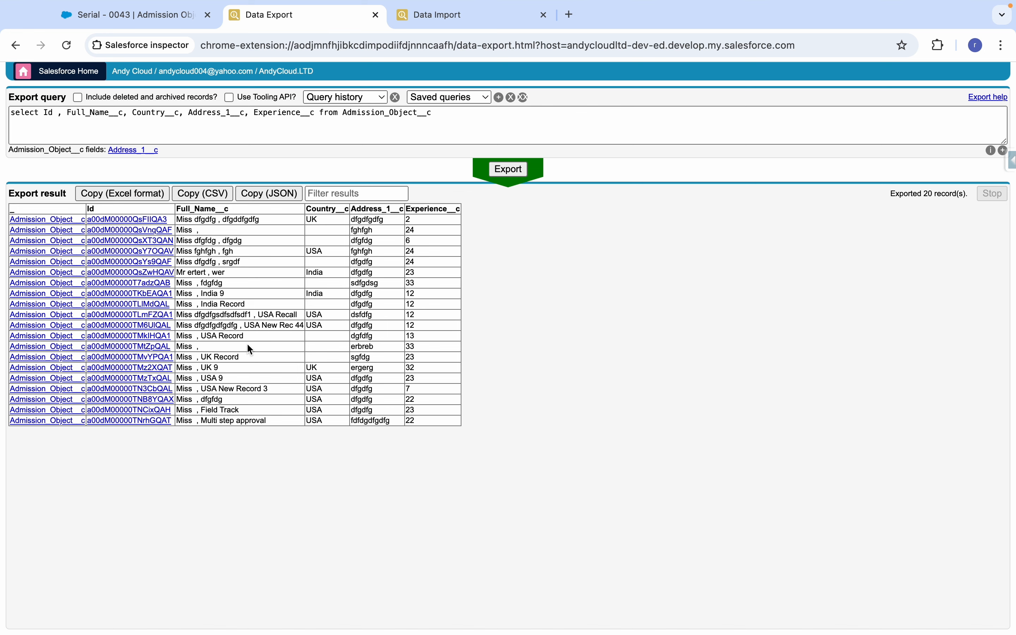
pyautogui.click(69, 112)
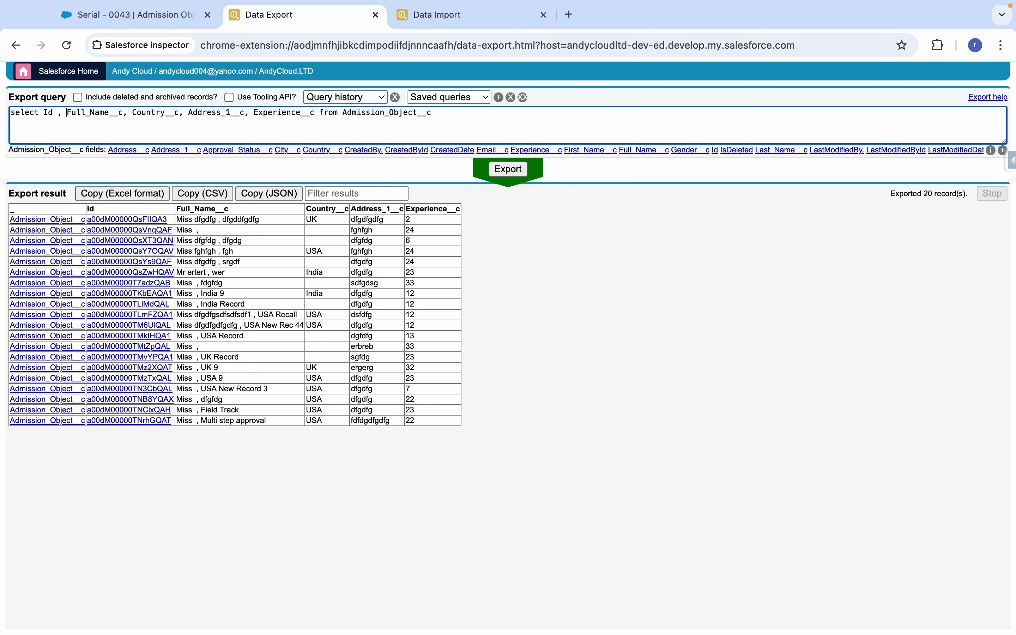
pyautogui.write('Name')
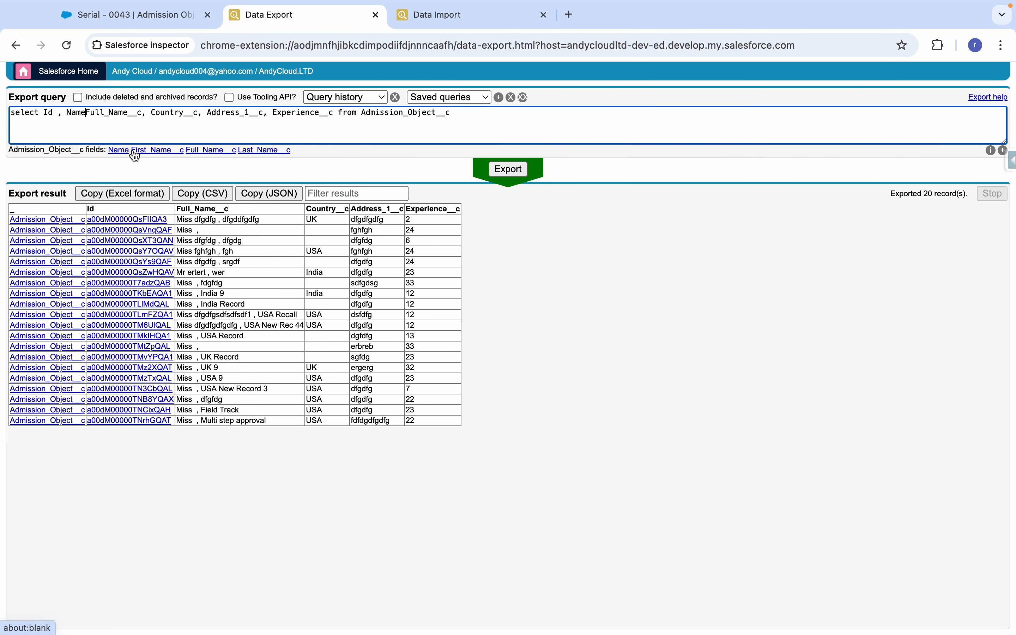
pyautogui.click(138, 151)
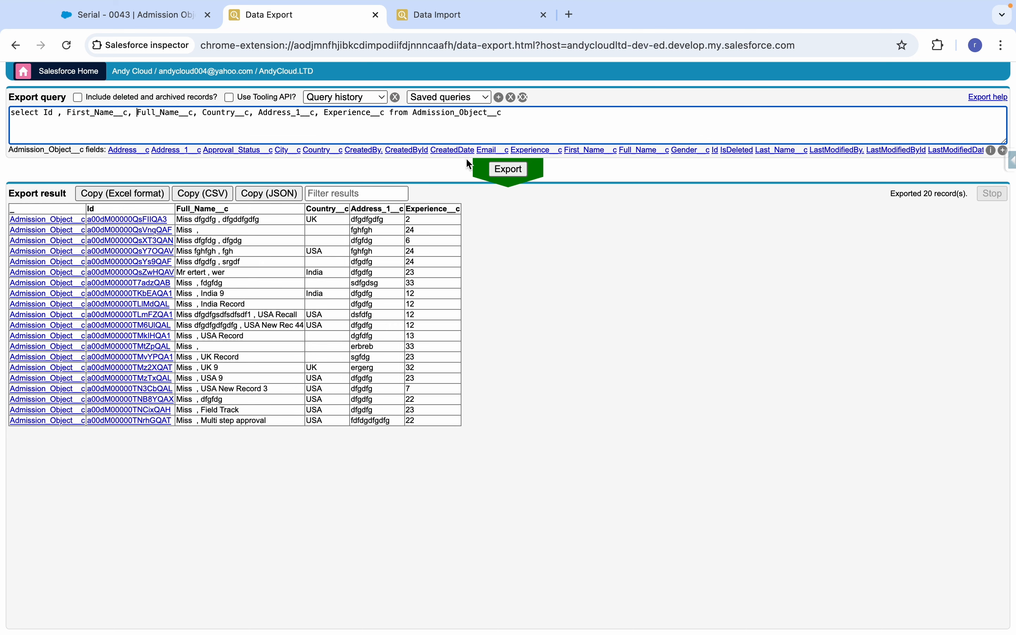
pyautogui.click(502, 169)
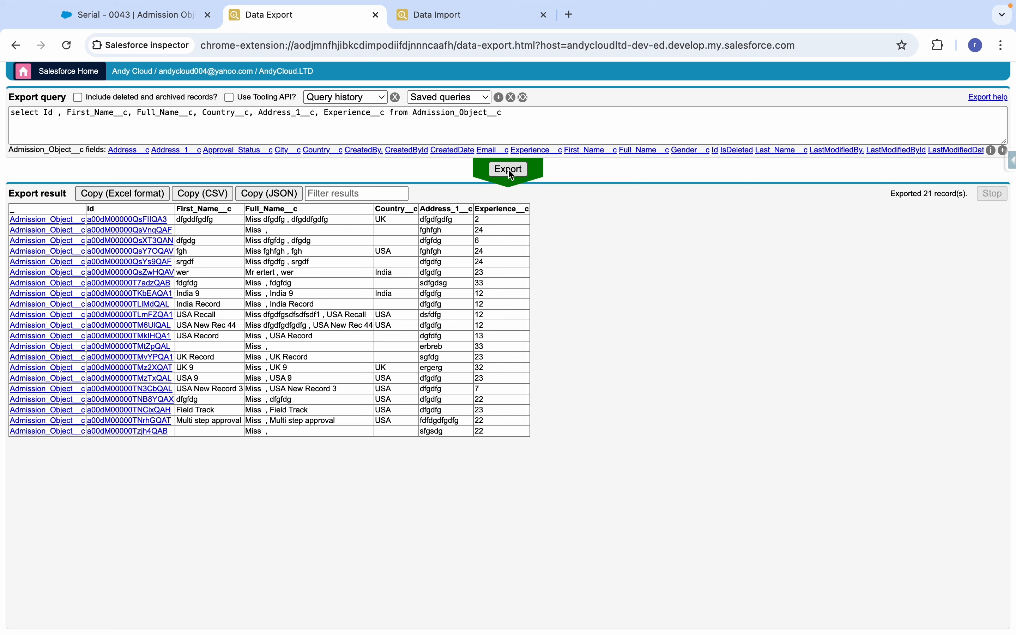
# Copy the export in Excel format into Sheet3 of the Excel workbook, and delete record rows 2 to 21, keeping the headers.
pyautogui.click(146, 200)
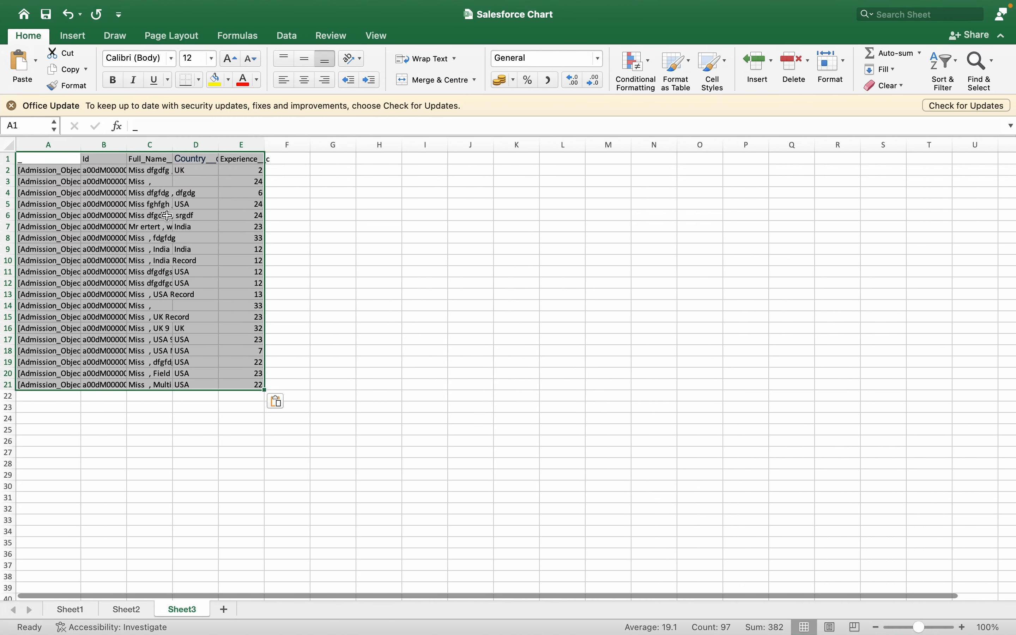
pyautogui.click(169, 216)
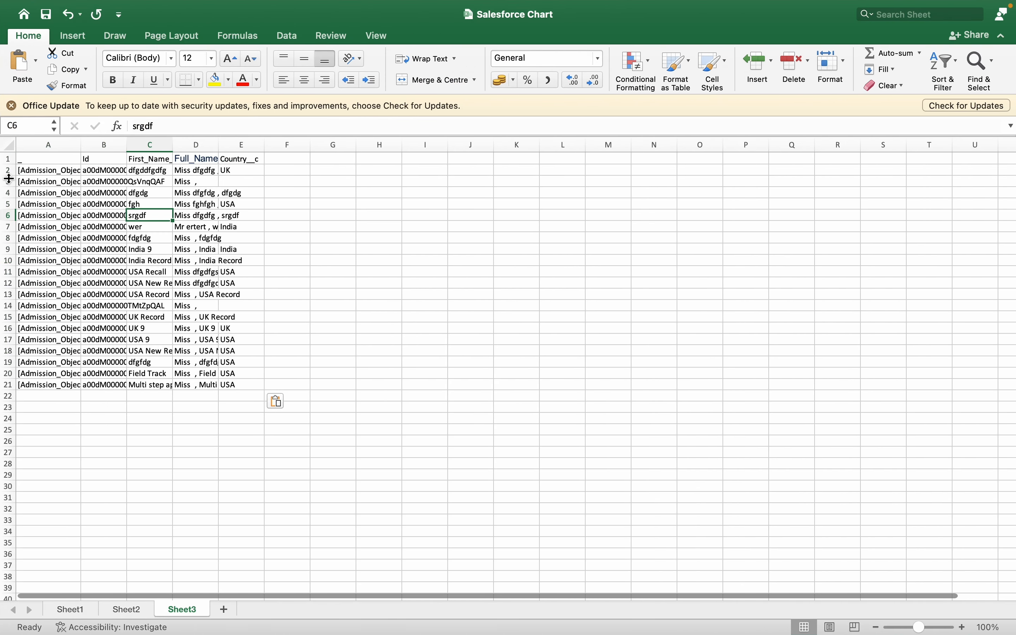
pyautogui.moveTo(15, 170); pyautogui.dragTo(15, 385)
pyautogui.rightClick(143, 250)
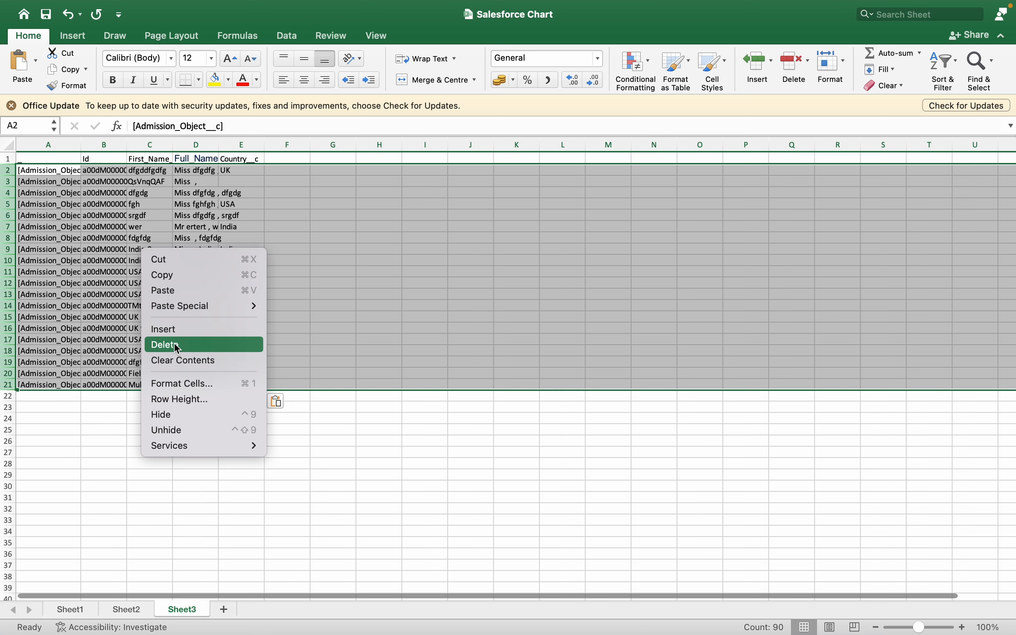
pyautogui.click(176, 345)
pyautogui.click(149, 179)
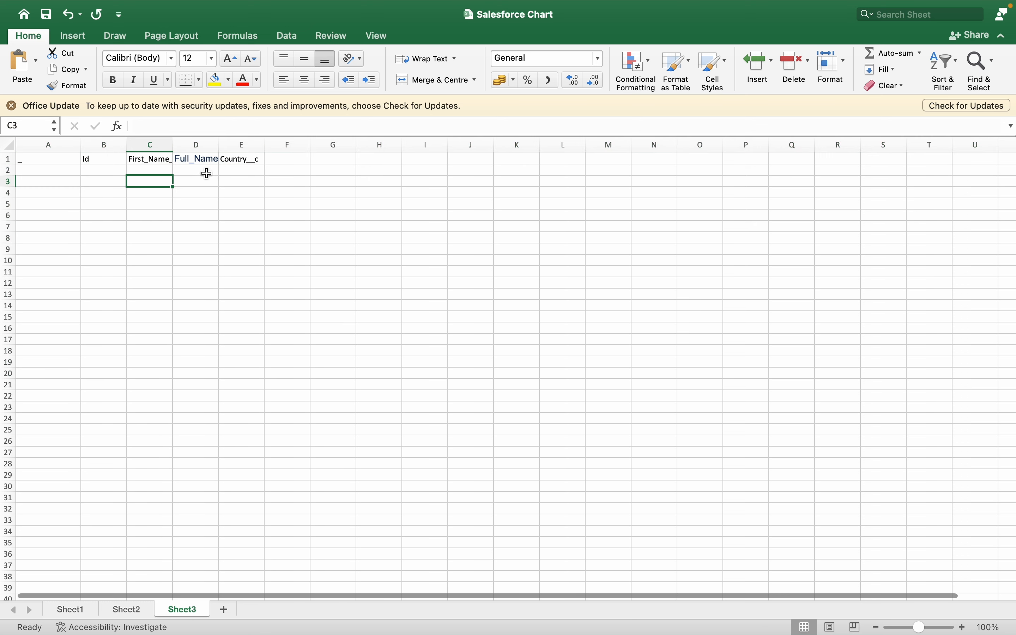
# Widen the First_Name__c, Full_Name__c and Country__c columns in Sheet3 to fit their headers.
pyautogui.moveTo(172, 144); pyautogui.dragTo(199, 144)
pyautogui.moveTo(322, 144); pyautogui.dragTo(342, 144)
pyautogui.click(316, 226)
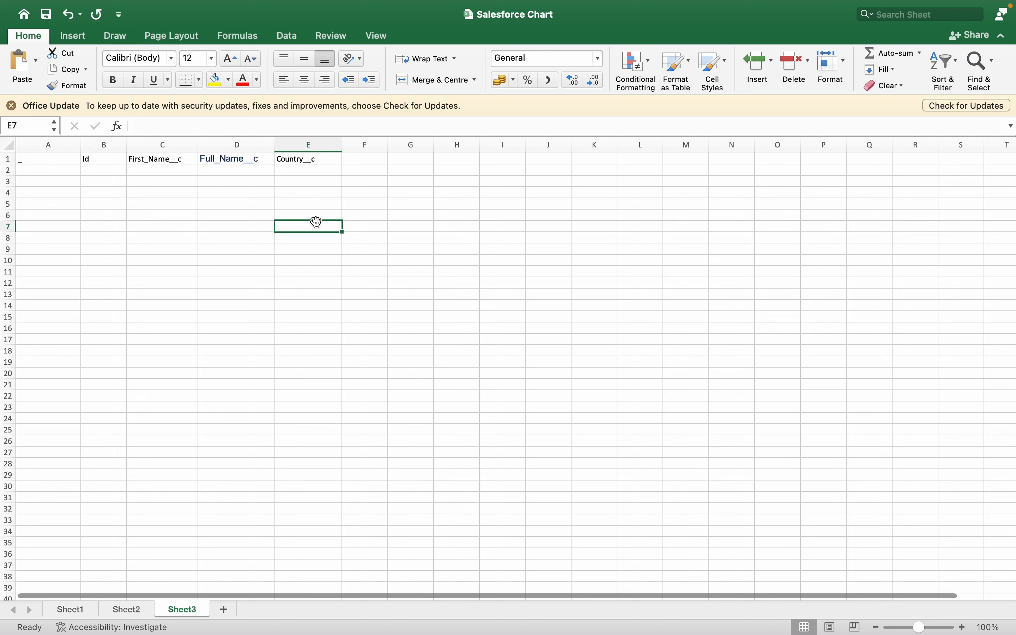
pyautogui.click(420, 181)
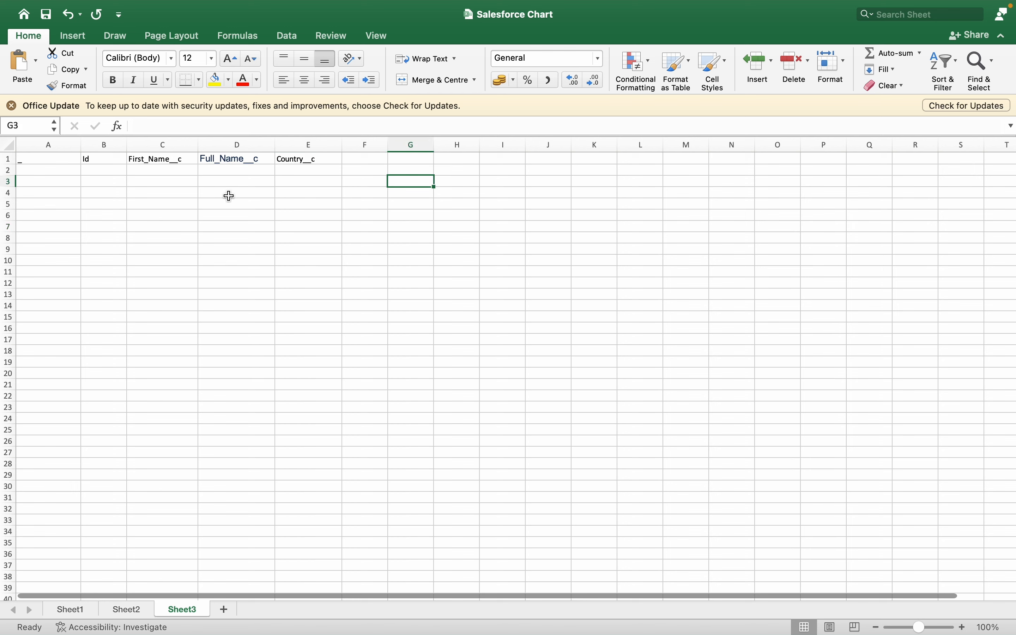
# Delete the column headed "_" from Sheet3.
pyautogui.moveTo(108, 161); pyautogui.dragTo(292, 152)
pyautogui.rightClick(51, 144)
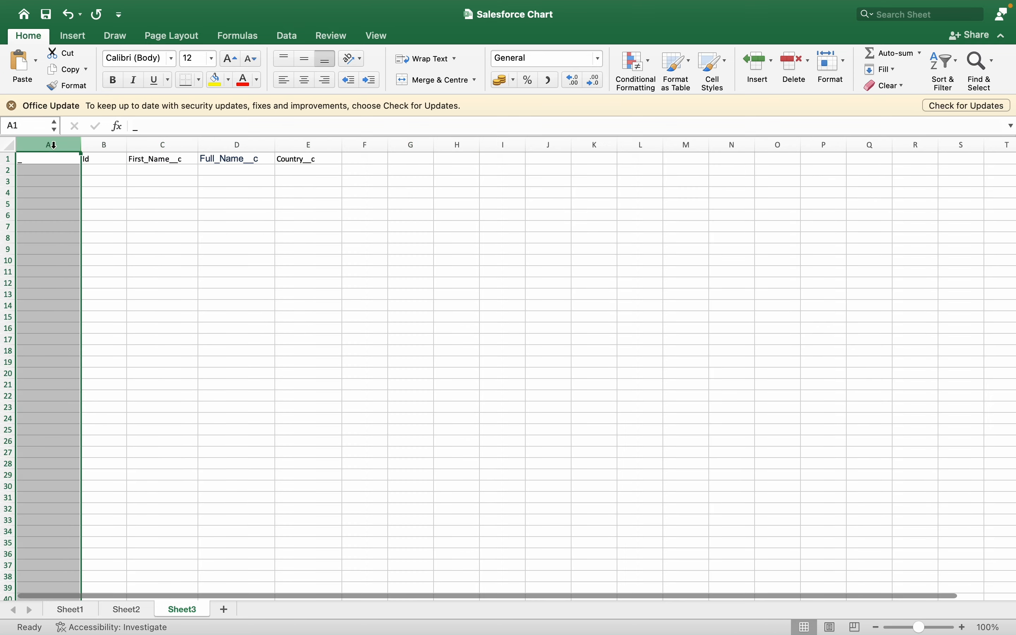
pyautogui.click(84, 238)
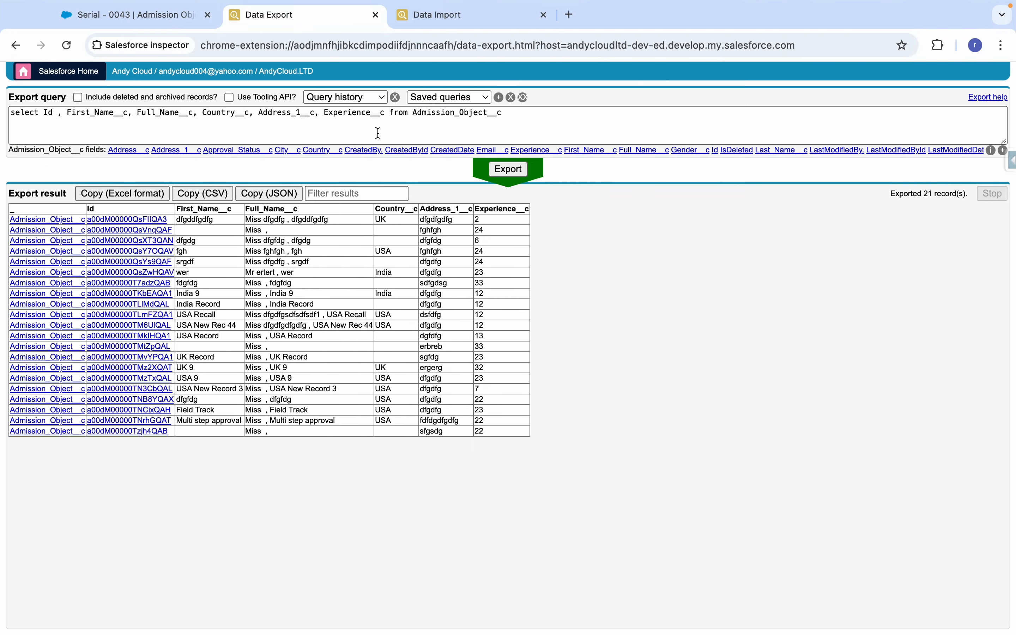
# Check the Data Import page's insert settings, and delete the Id column from Sheet3 in Excel.
pyautogui.click(462, 15)
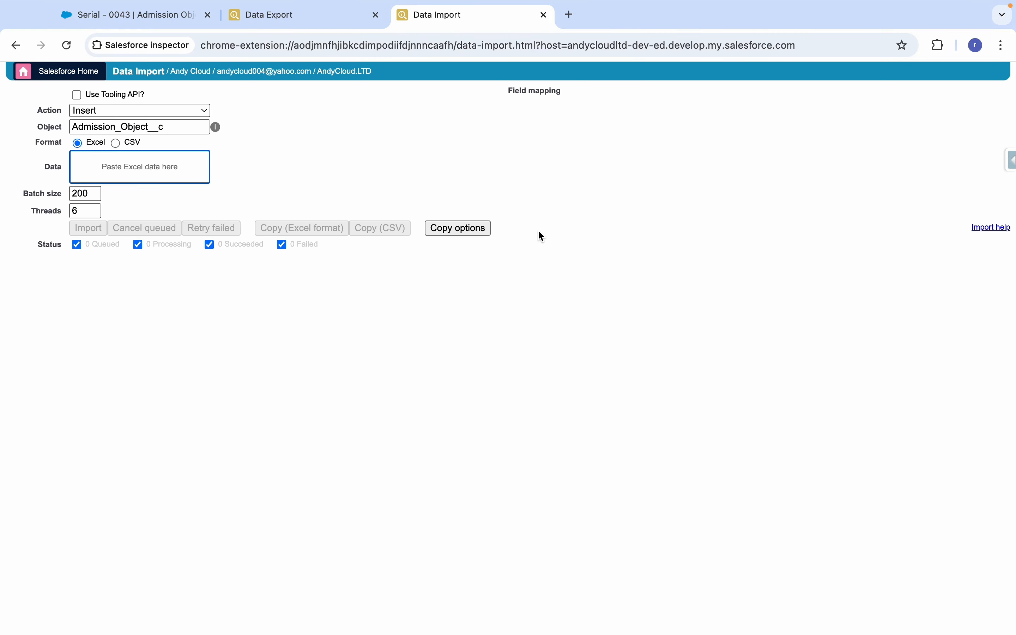
pyautogui.hotkey('ctrl', 'Right')
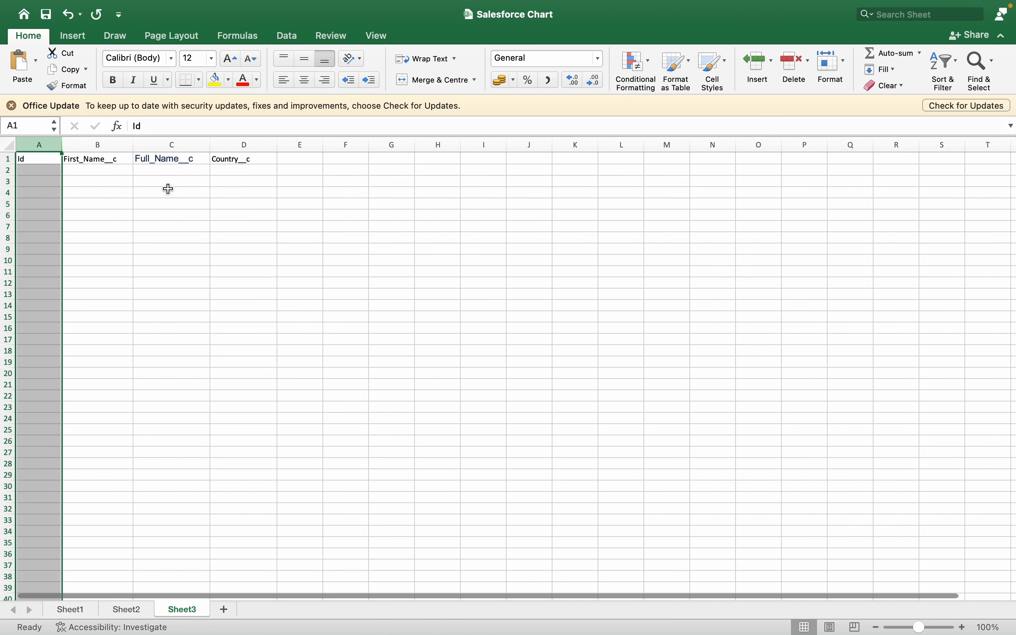
pyautogui.click(135, 195)
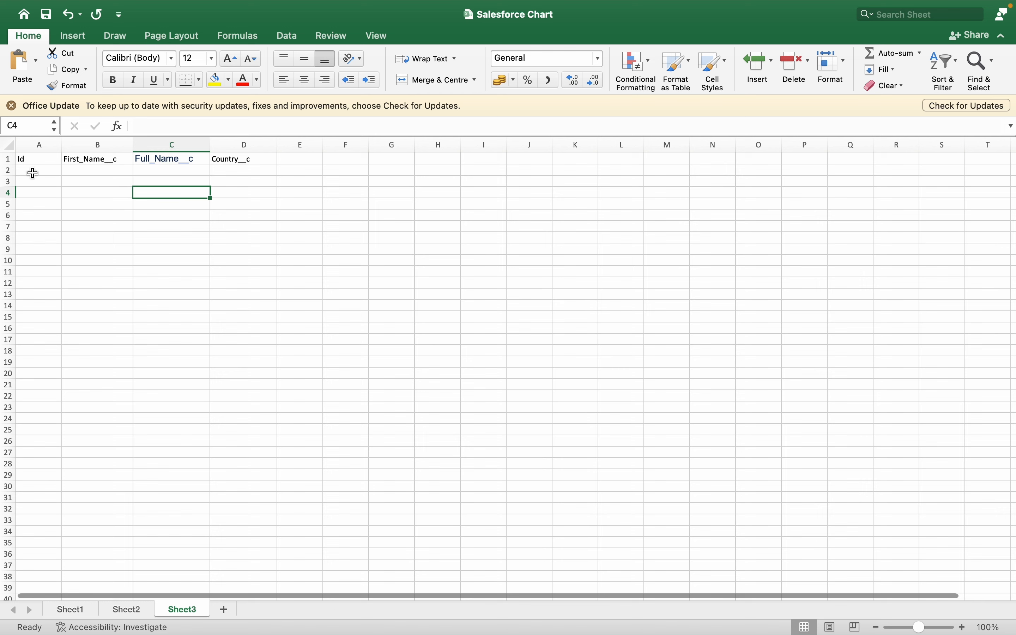
pyautogui.click(41, 145)
pyautogui.rightClick(40, 147)
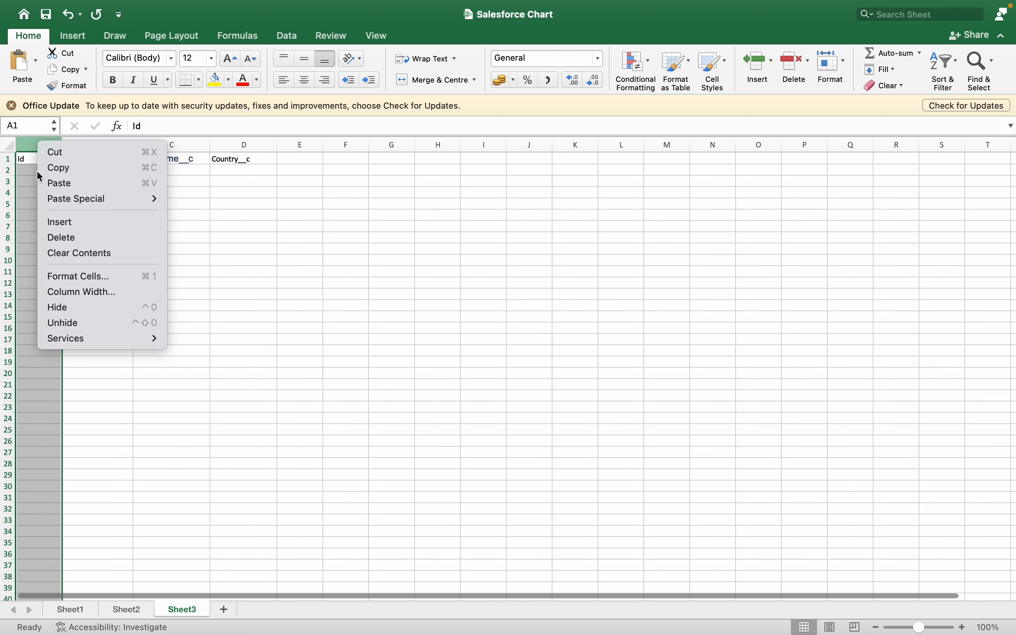
pyautogui.click(30, 164)
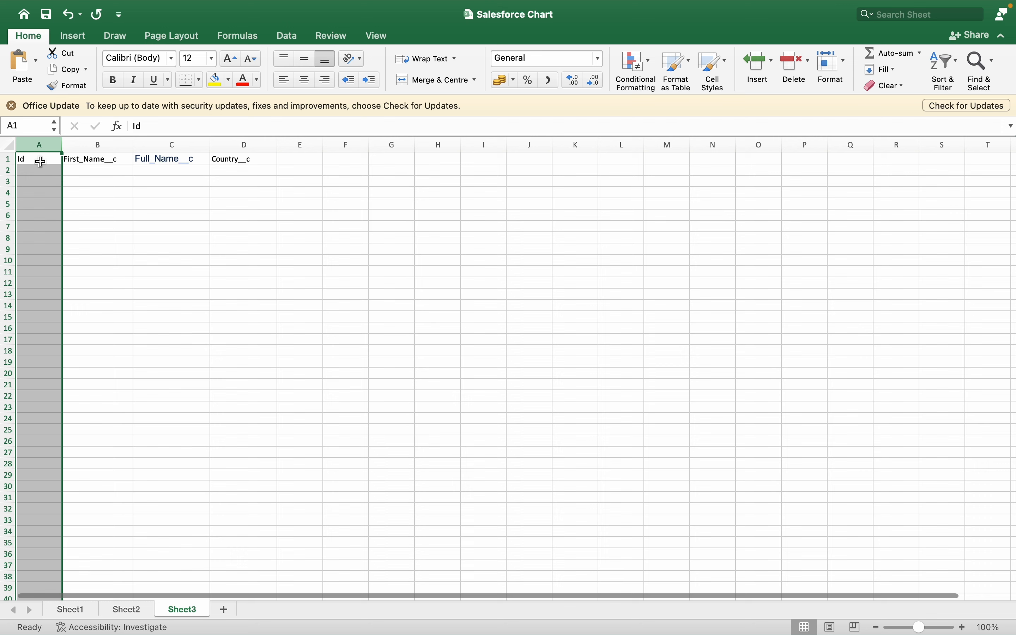
pyautogui.rightClick(40, 145)
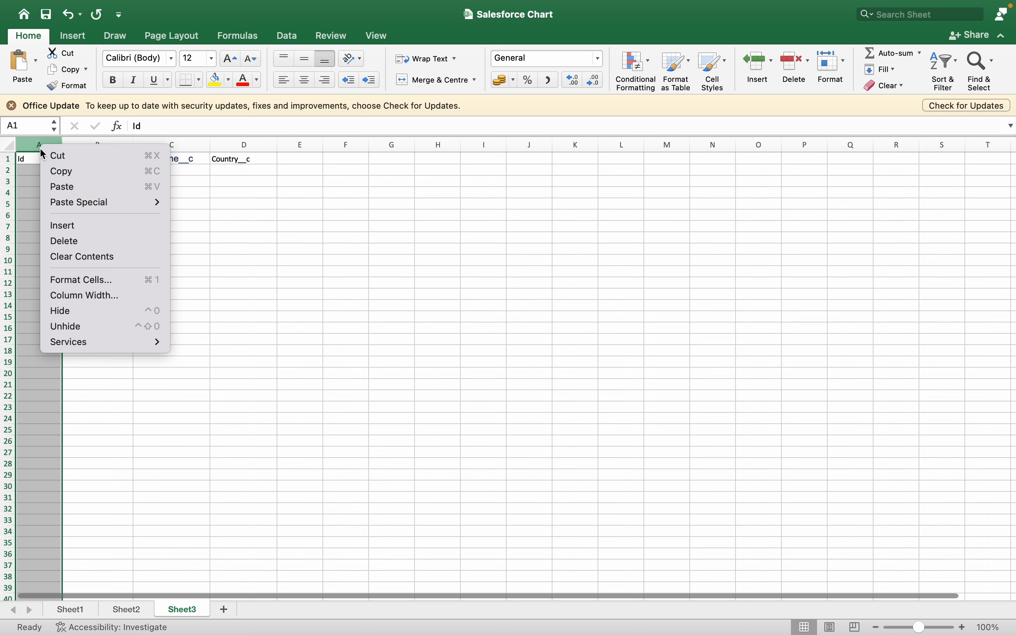
pyautogui.click(74, 243)
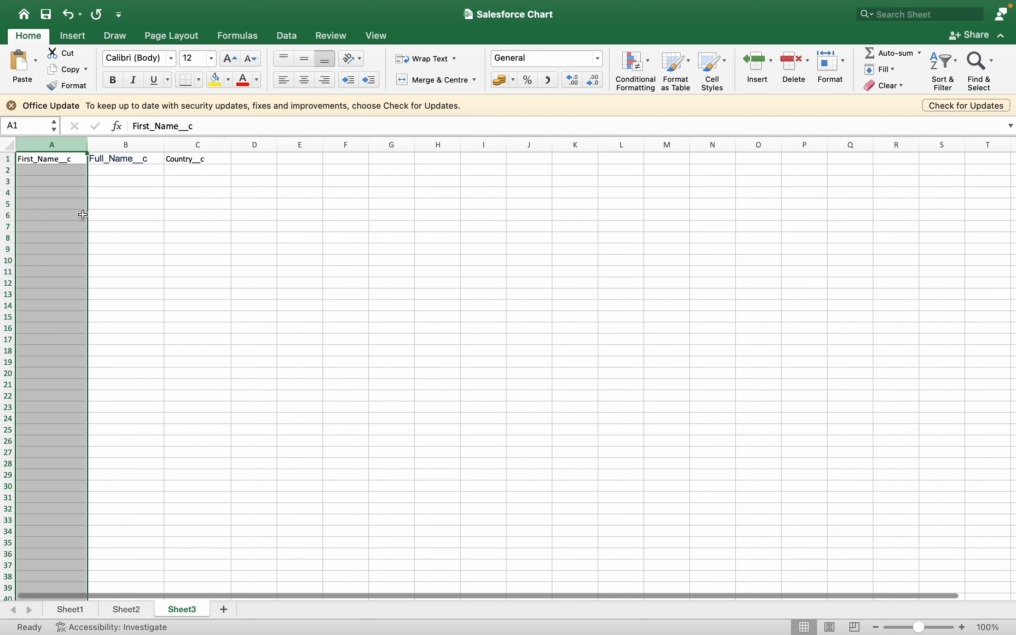
# Fill the First_Name__c column with AAA1, BBB2 and CCC3 in rows 2 to 4.
pyautogui.click(54, 172)
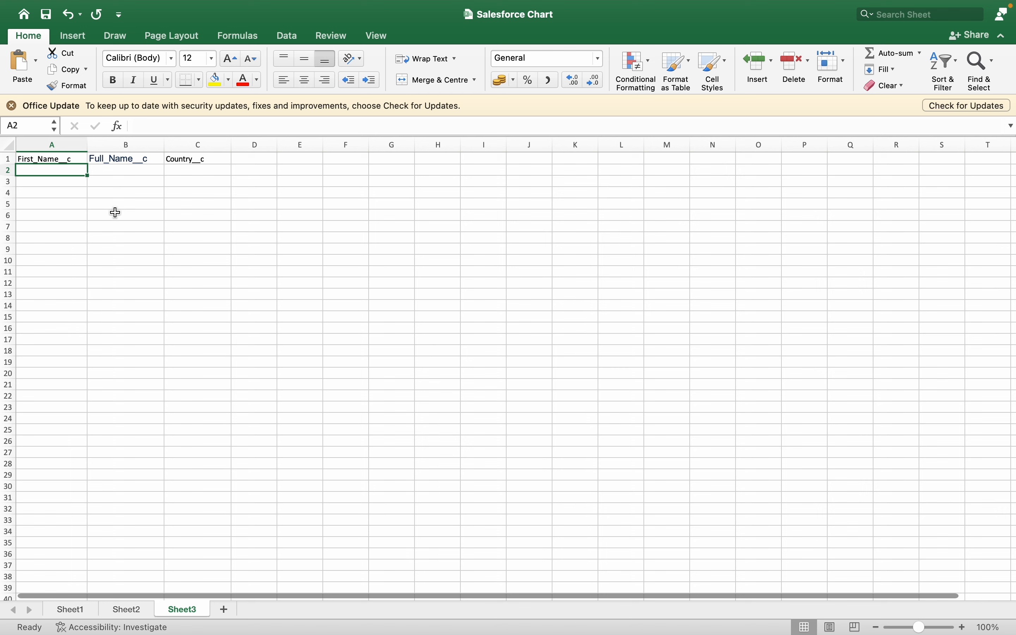
pyautogui.write('AAA1')
pyautogui.press('Return')
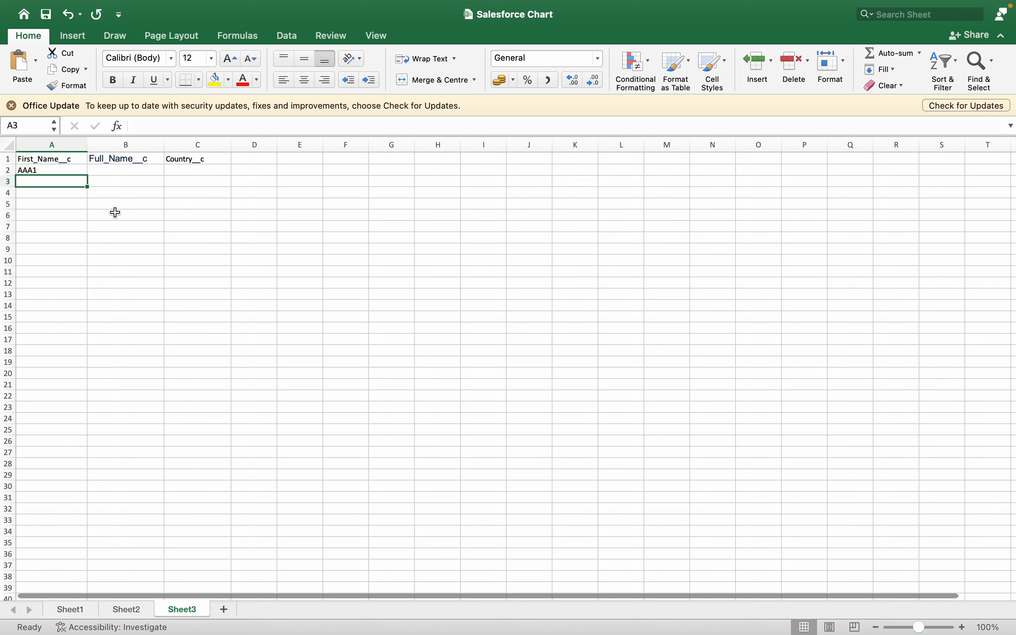
pyautogui.write('BBB2')
pyautogui.press('Return')
pyautogui.write('CCC')
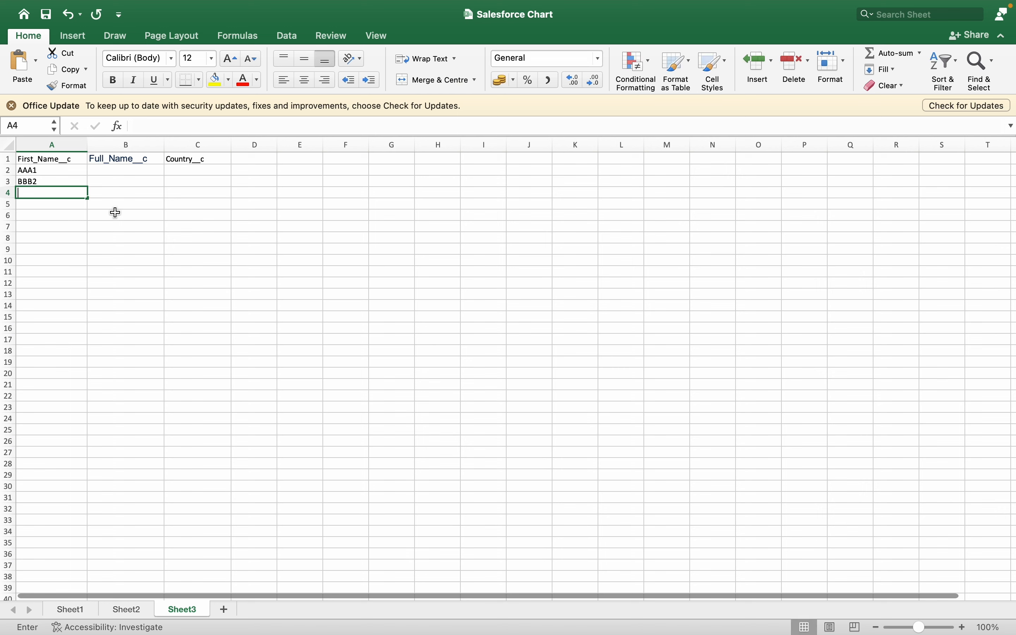
pyautogui.write('3')
pyautogui.press('Return')
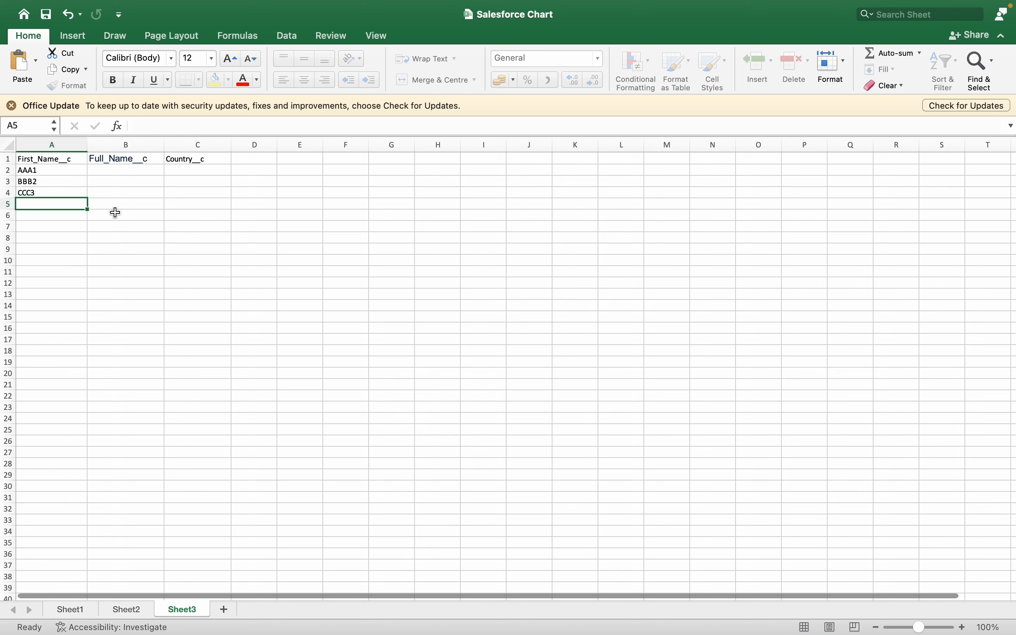
# Fill the Full_Name__c column with AAA12 in row 2 and BBB23 in row 3.
pyautogui.click(129, 168)
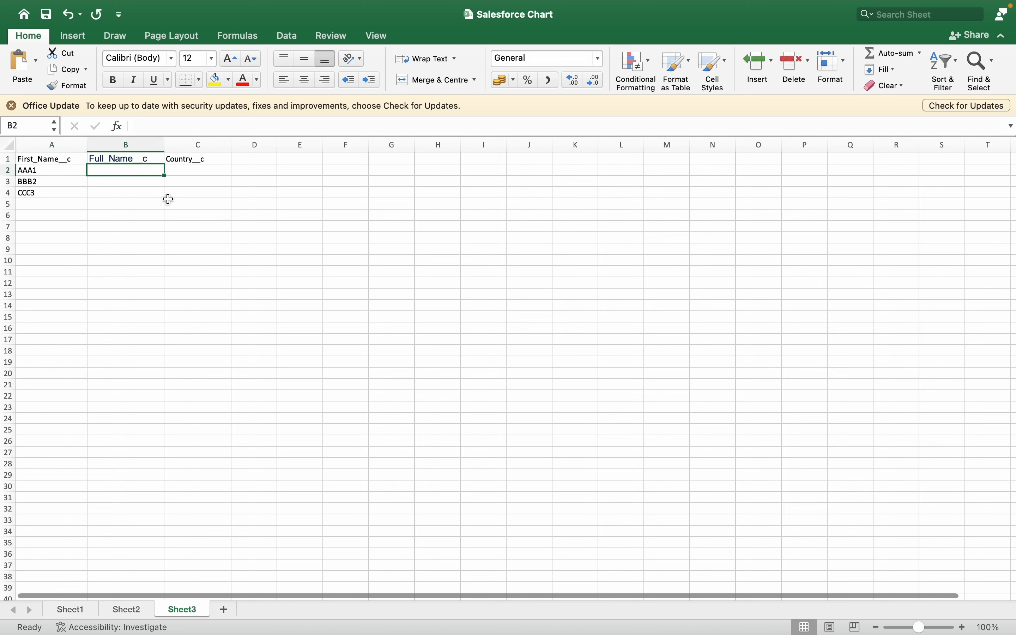
pyautogui.write('AAA12')
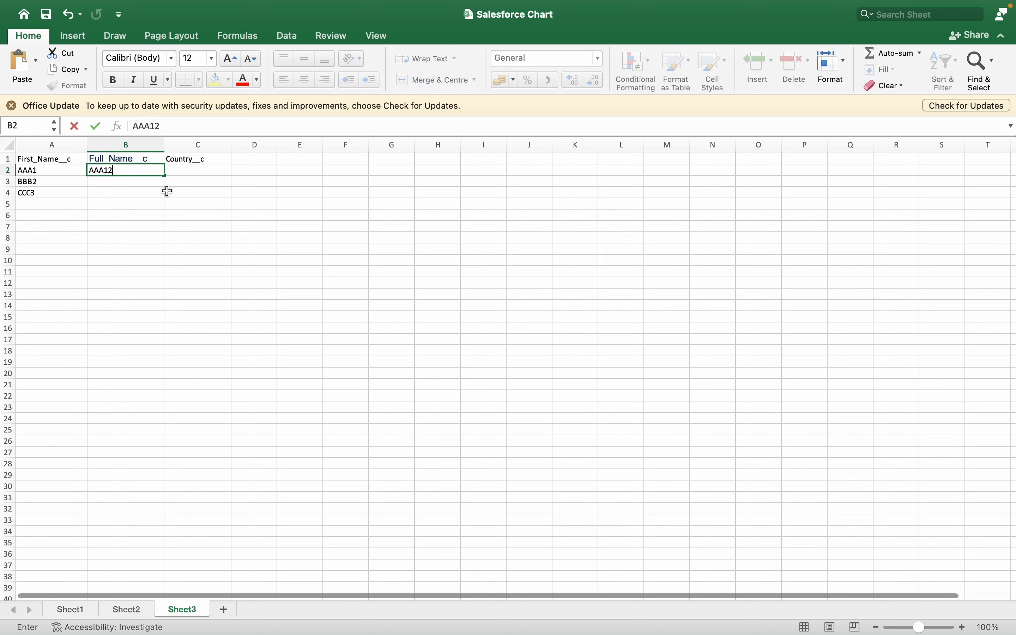
pyautogui.press('Return')
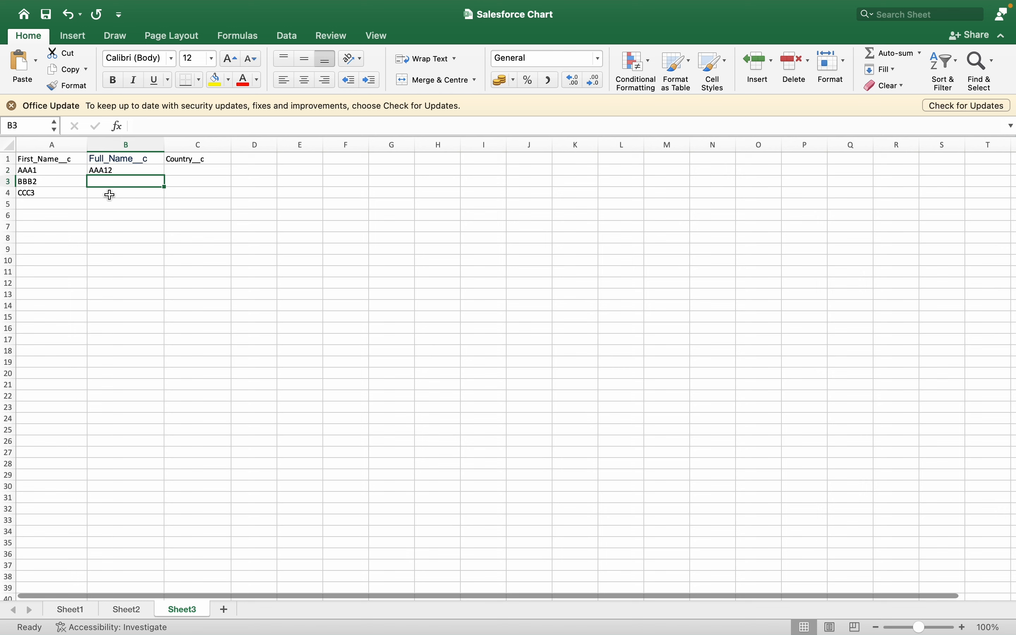
pyautogui.click(54, 183)
pyautogui.press('super+c')
pyautogui.click(110, 182)
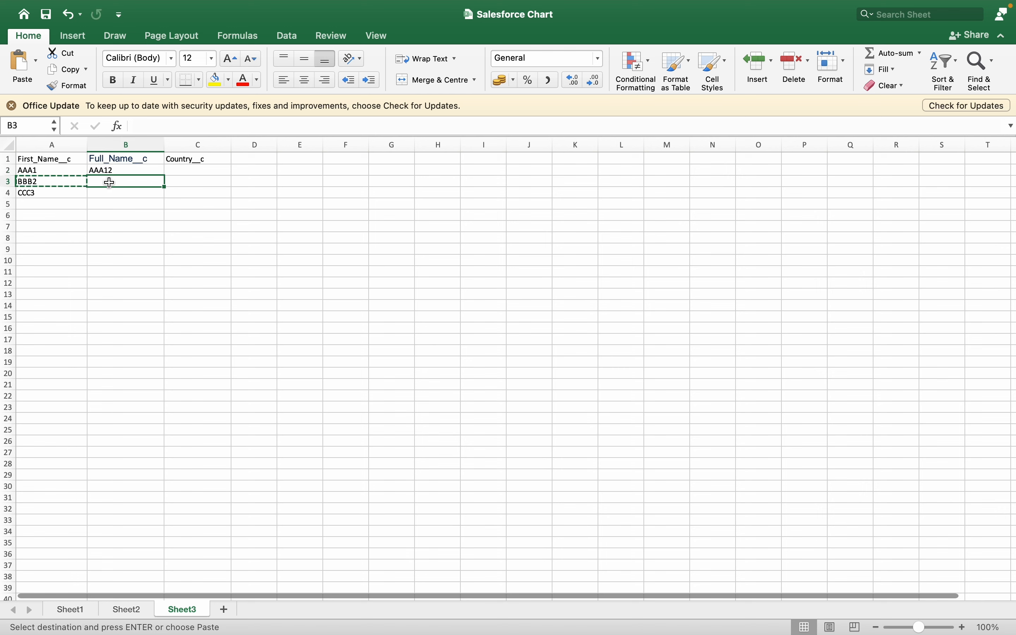
pyautogui.press('super+v')
pyautogui.doubleClick(139, 184)
pyautogui.write('3')
pyautogui.press('Return')
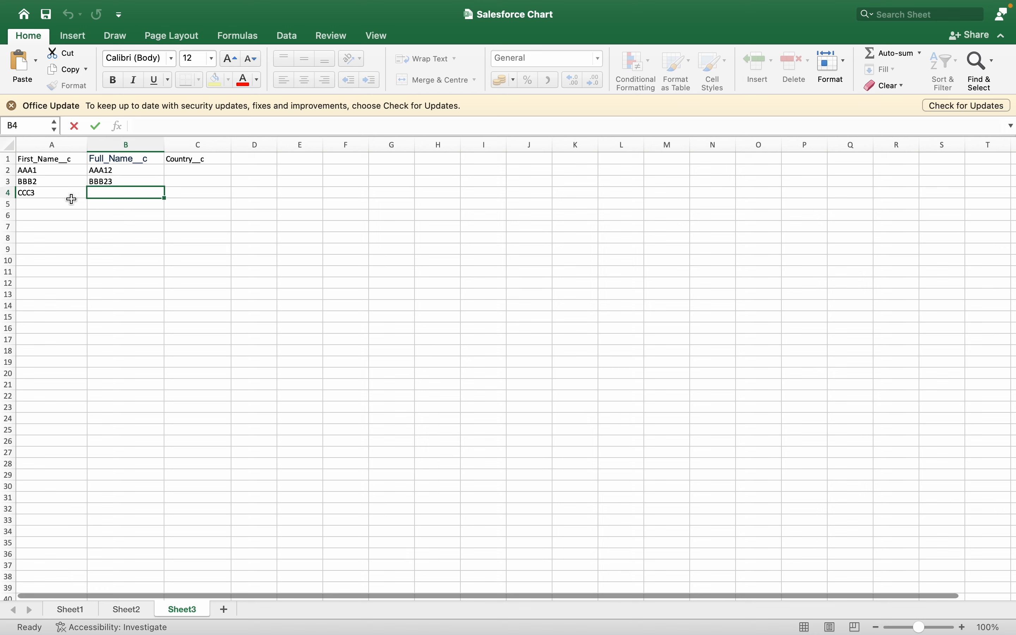
# Copy CCC3 from row 4 into the Full_Name__c column and extend it to CCC34.
pyautogui.click(57, 194)
pyautogui.press('super+c')
pyautogui.click(94, 193)
pyautogui.press('super+v')
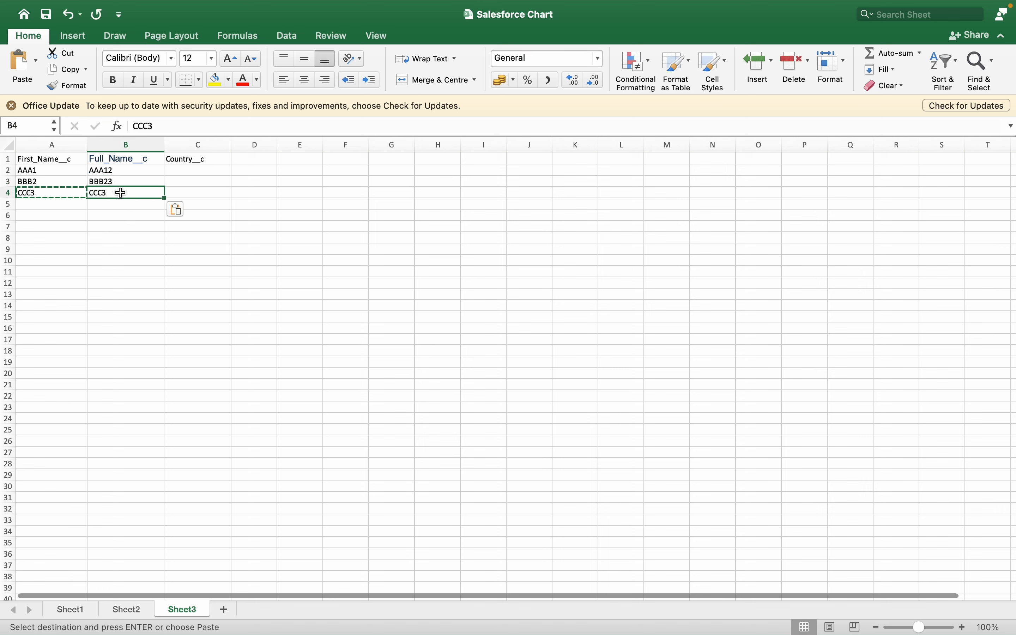
pyautogui.doubleClick(120, 194)
pyautogui.write('4')
pyautogui.press('Return')
# Fill the Country__c column with USA in row 2 and UK in rows 3 and 4.
pyautogui.click(188, 167)
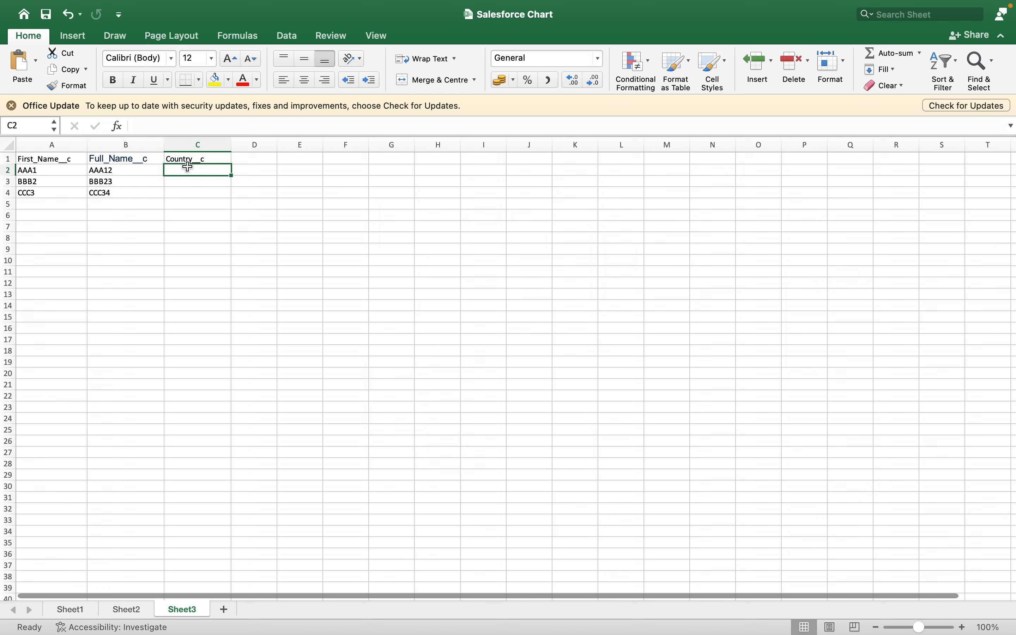
pyautogui.write('USa')
pyautogui.press('BackSpace')
pyautogui.write('A')
pyautogui.press('Return')
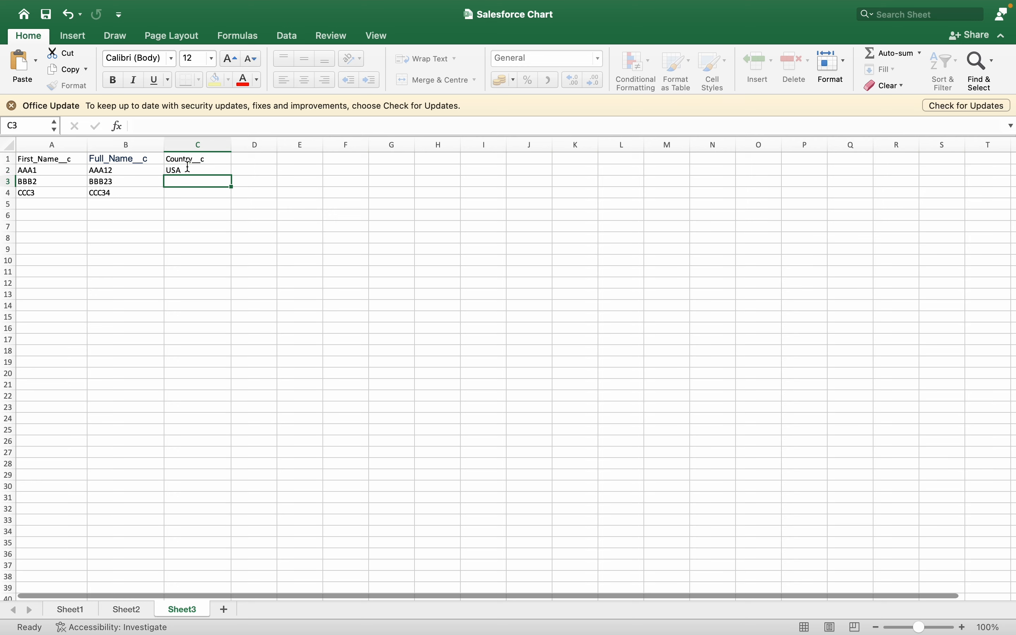
pyautogui.write('UK')
pyautogui.press('Return')
pyautogui.write('UK')
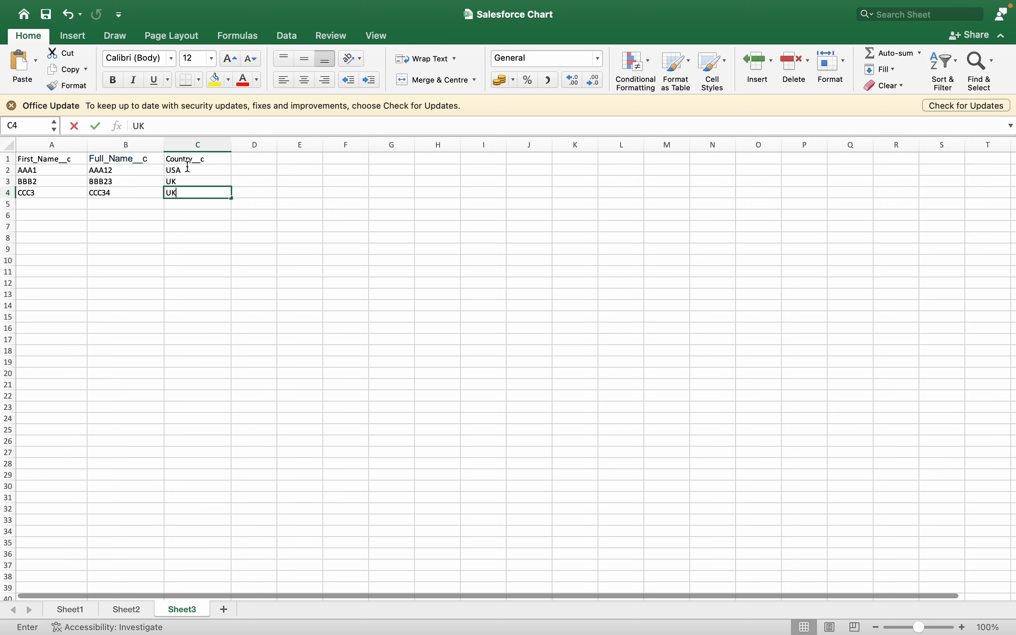
pyautogui.press('Return')
# Copy cells A1:C4 from Sheet3 and paste them as the data on the Data Import page in Chrome.
pyautogui.moveTo(47, 159); pyautogui.dragTo(173, 198)
pyautogui.press('super+c')
pyautogui.press('super+Tab')
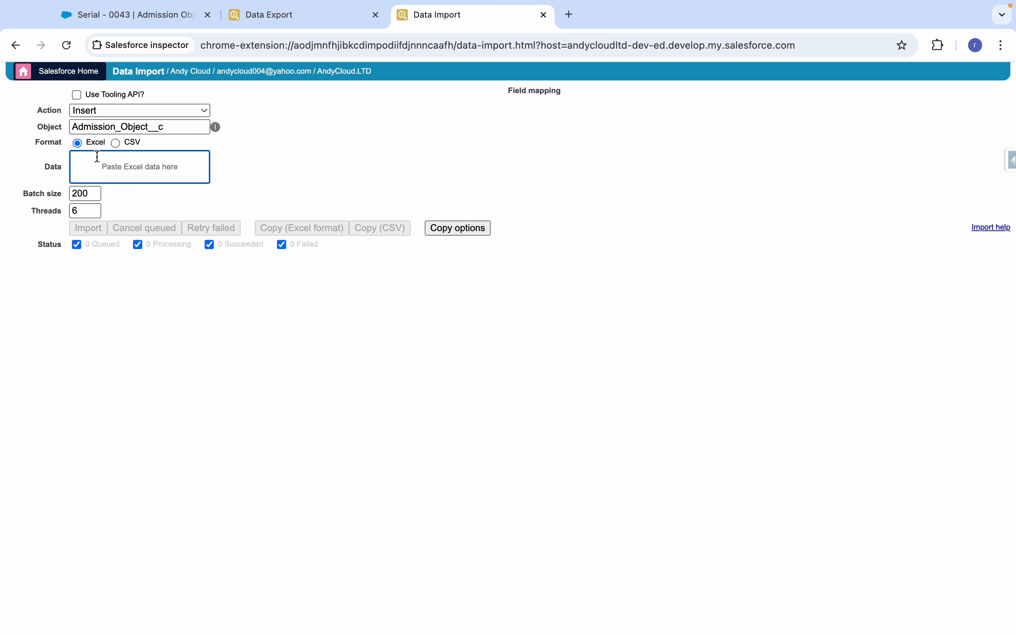
pyautogui.press('super+v')
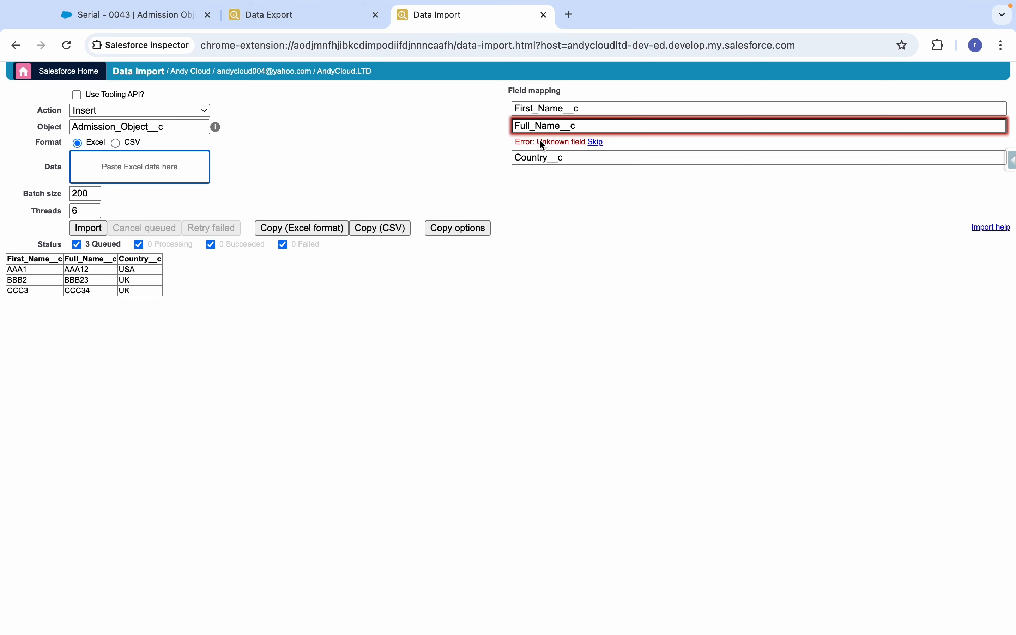
# Skip the Full_Name__c field mapping and try to import the three records into Admission_Object__c.
pyautogui.click(596, 142)
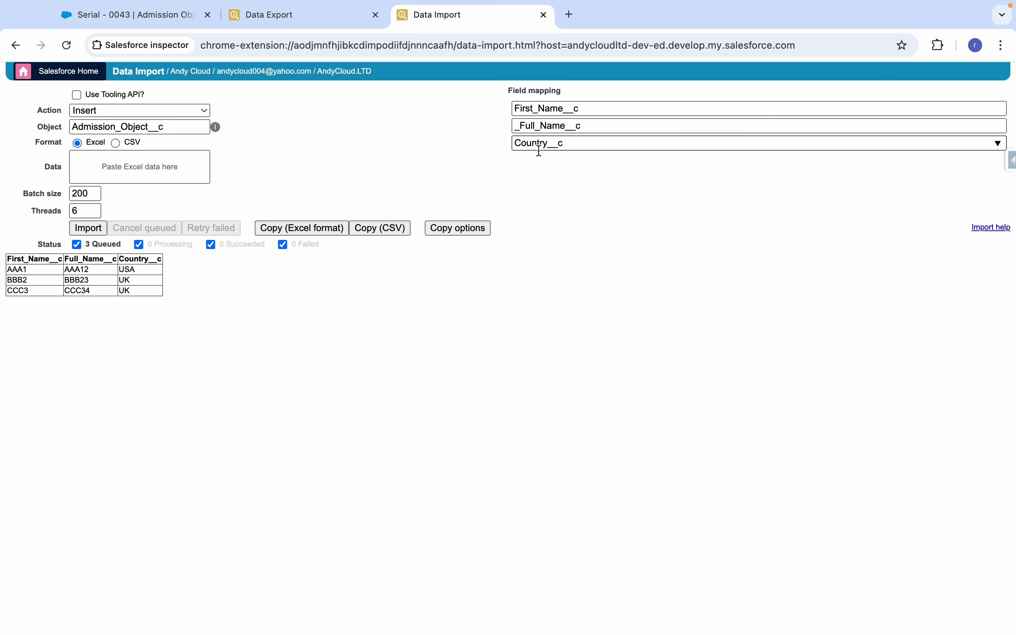
pyautogui.click(93, 230)
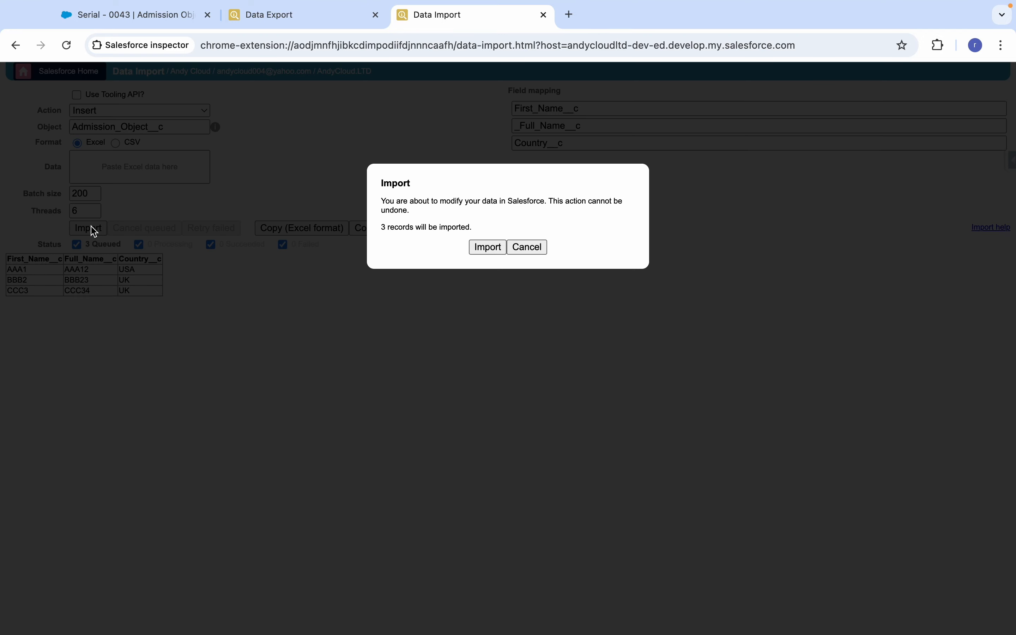
pyautogui.click(482, 245)
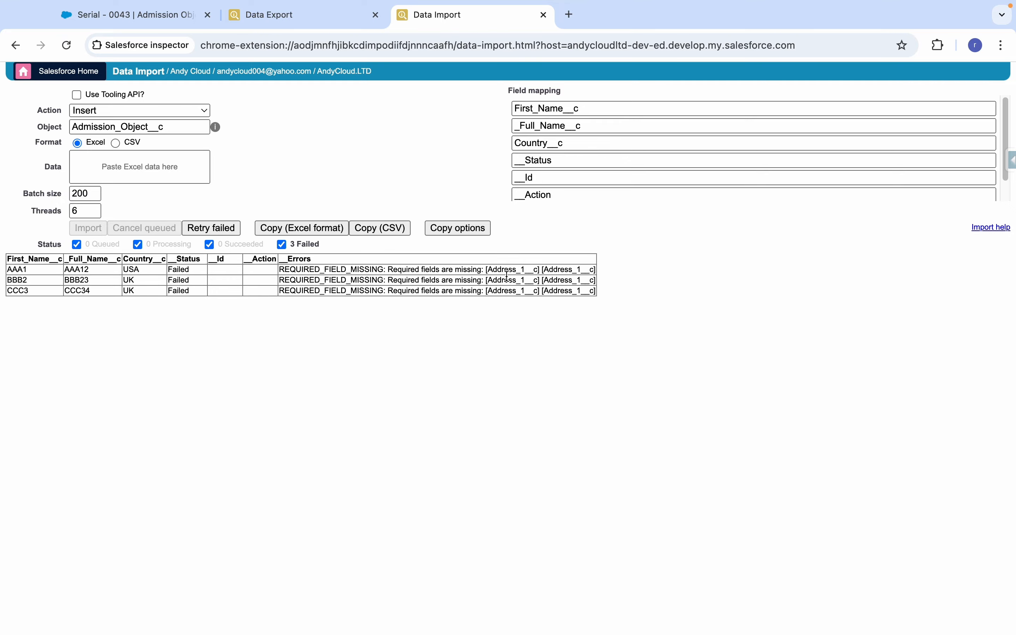
# Copy the Address_1__c header from the Data Export results and paste it into cell D1 of Sheet3 in Excel.
pyautogui.press('super+Tab')
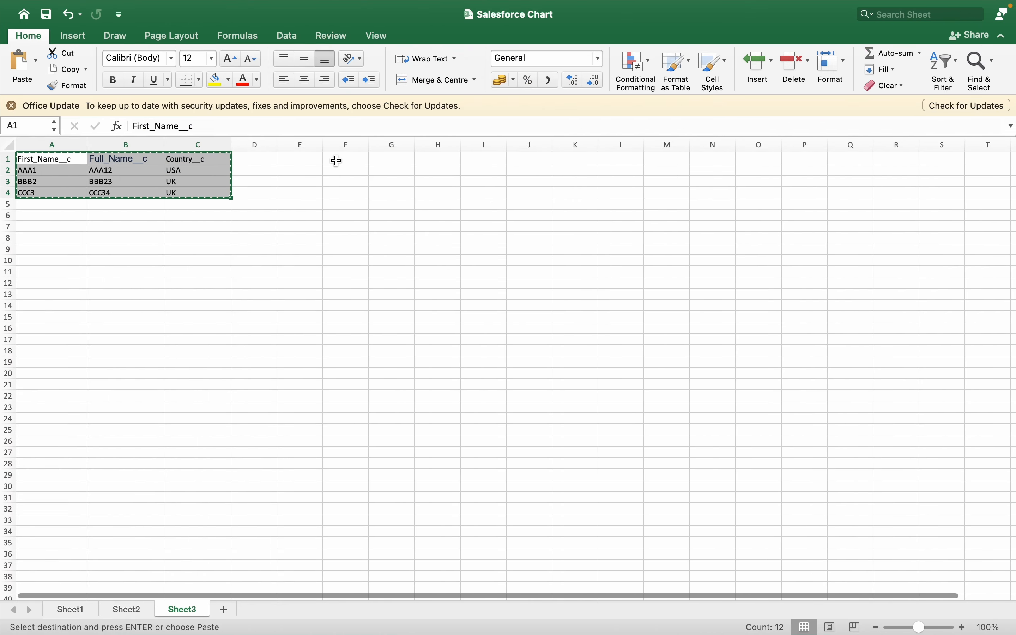
pyautogui.press('super+Tab')
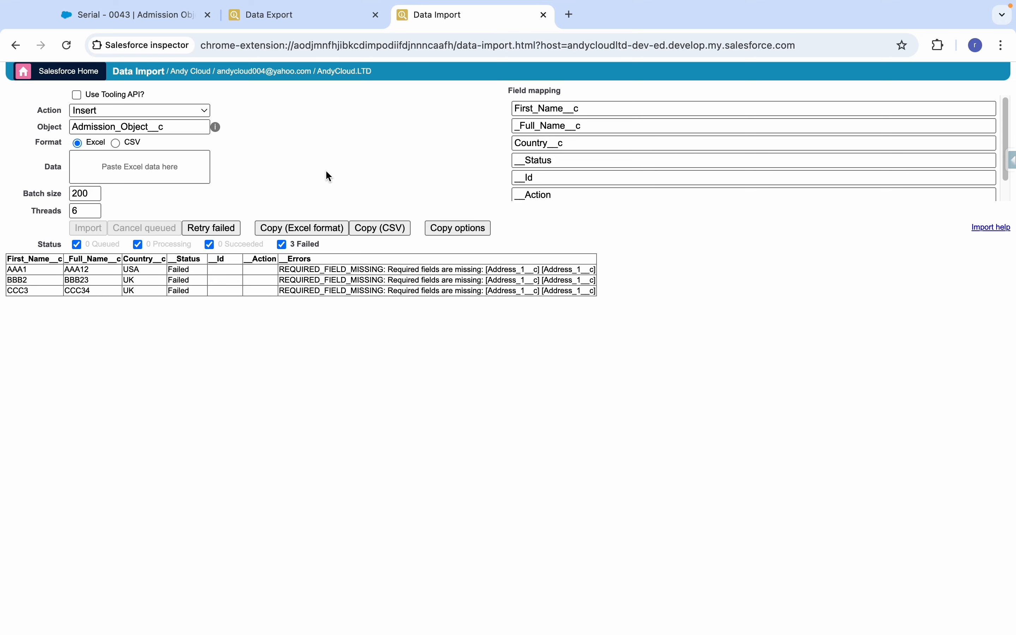
pyautogui.click(257, 15)
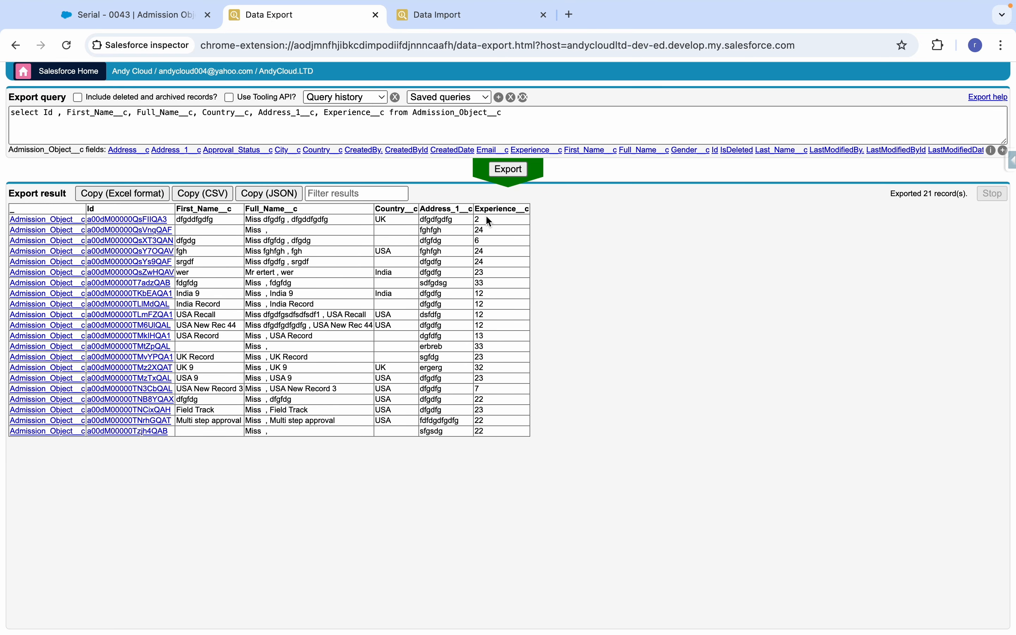
pyautogui.hotkey('ctrl', 'Right')
pyautogui.hotkey('ctrl', 'Left')
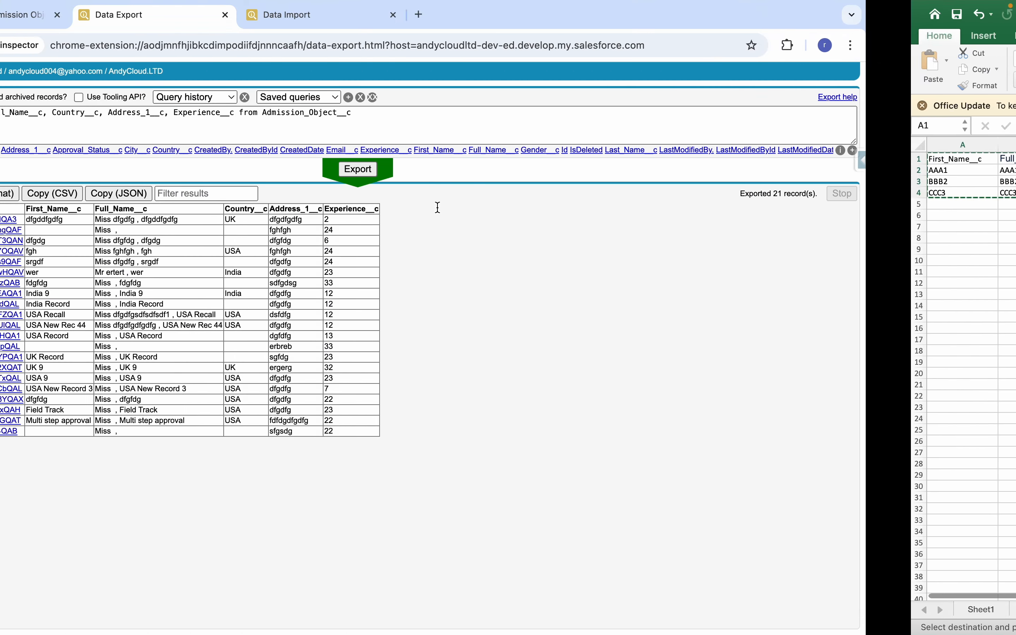
pyautogui.moveTo(421, 208); pyautogui.dragTo(467, 207)
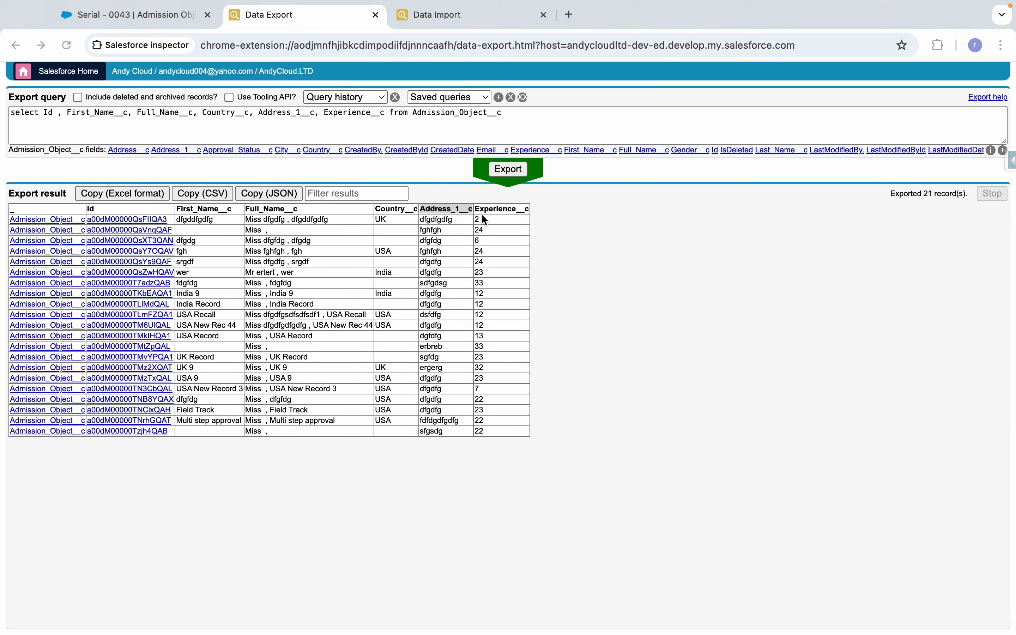
pyautogui.hotkey('ctrl', 'Right')
pyautogui.click(269, 157)
pyautogui.press('super+v')
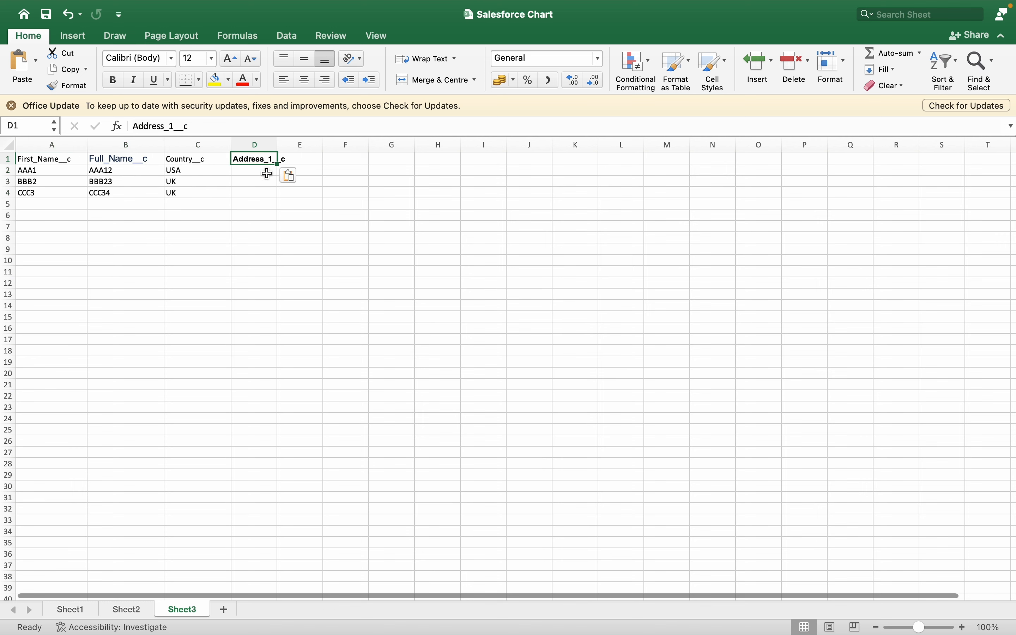
# Fill the Address_1__c column with sfsd, dfsdf and sdfdsf in rows 2 to 4.
pyautogui.click(265, 171)
pyautogui.write('sfsd')
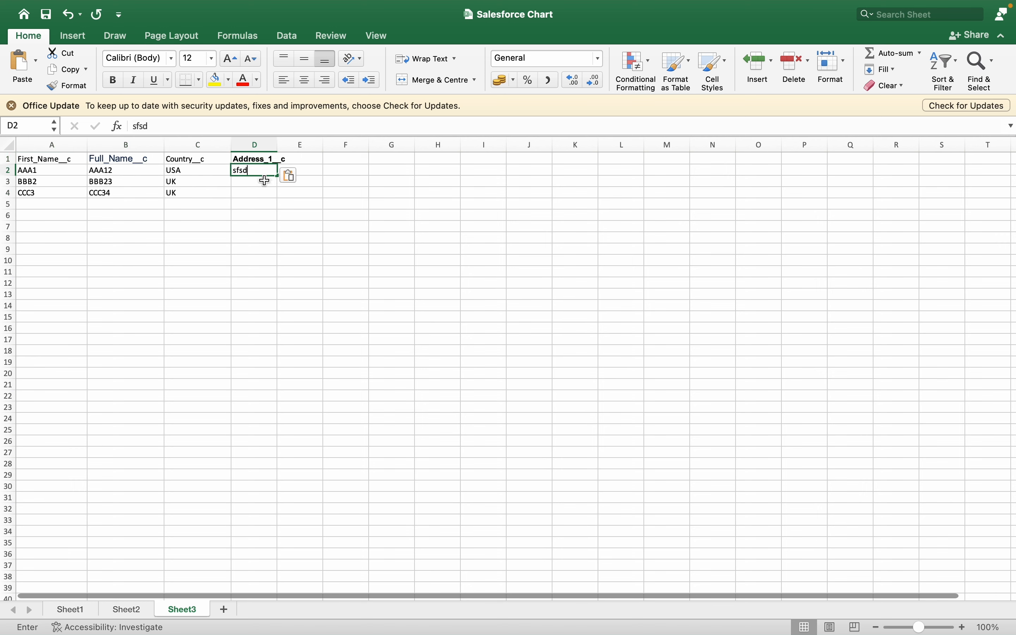
pyautogui.press('Return')
pyautogui.write('dfsdf')
pyautogui.press('Return')
pyautogui.write('sdfdsf')
pyautogui.click(208, 218)
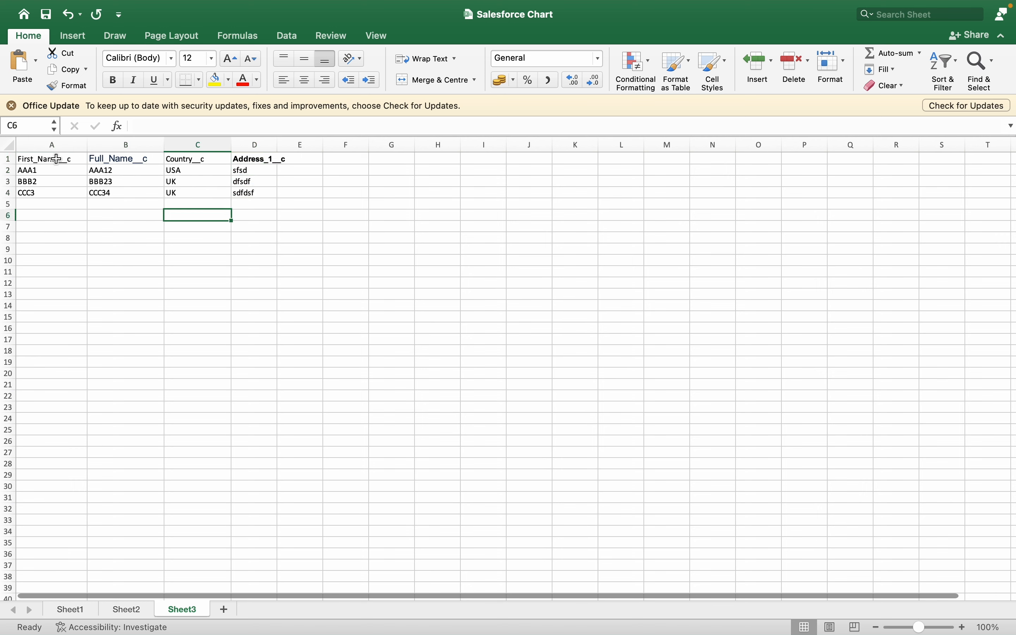
# Copy cells A1:D4 from Sheet3, and reload the Data Import page in Chrome.
pyautogui.moveTo(53, 158); pyautogui.dragTo(250, 195)
pyautogui.press('super+c')
pyautogui.press('super+Tab')
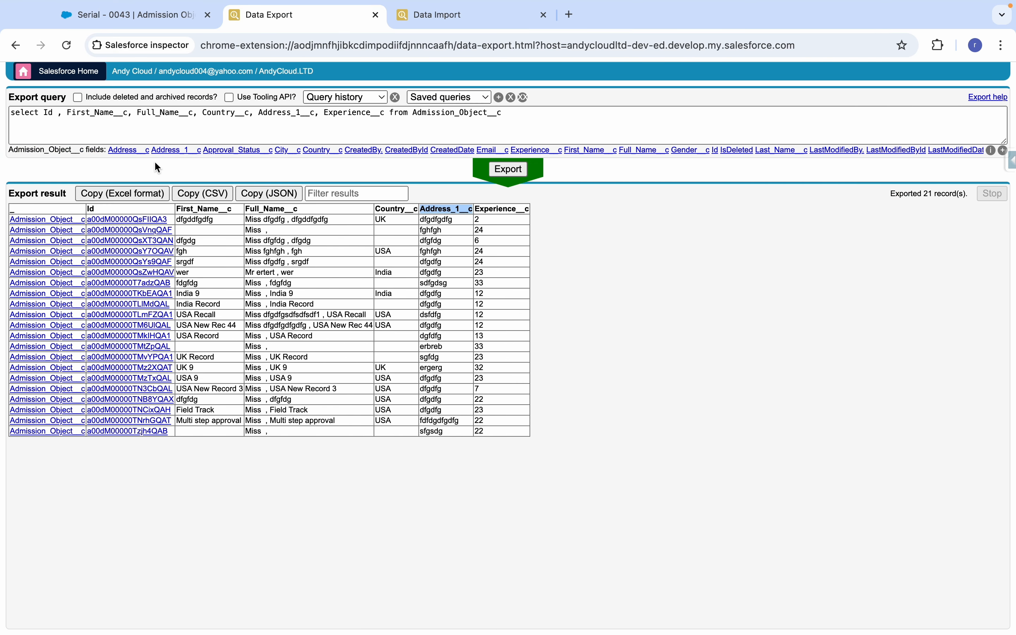
pyautogui.click(433, 15)
pyautogui.click(67, 45)
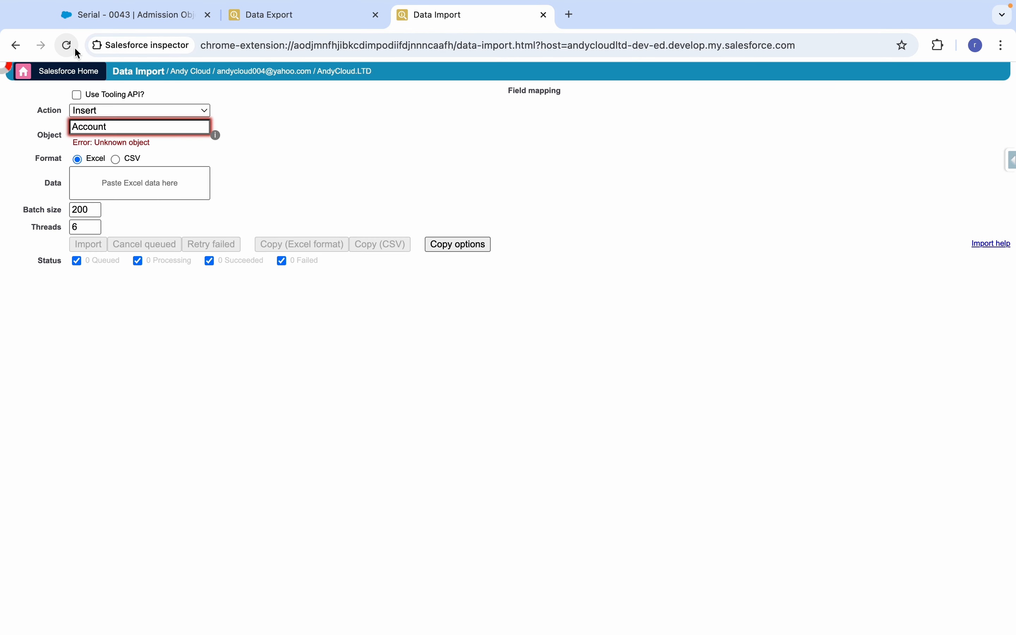
# Set the import object to Admission_Object__c and paste the copied Excel rows as the data.
pyautogui.click(115, 128)
pyautogui.moveTo(114, 128); pyautogui.dragTo(57, 127)
pyautogui.write('ass')
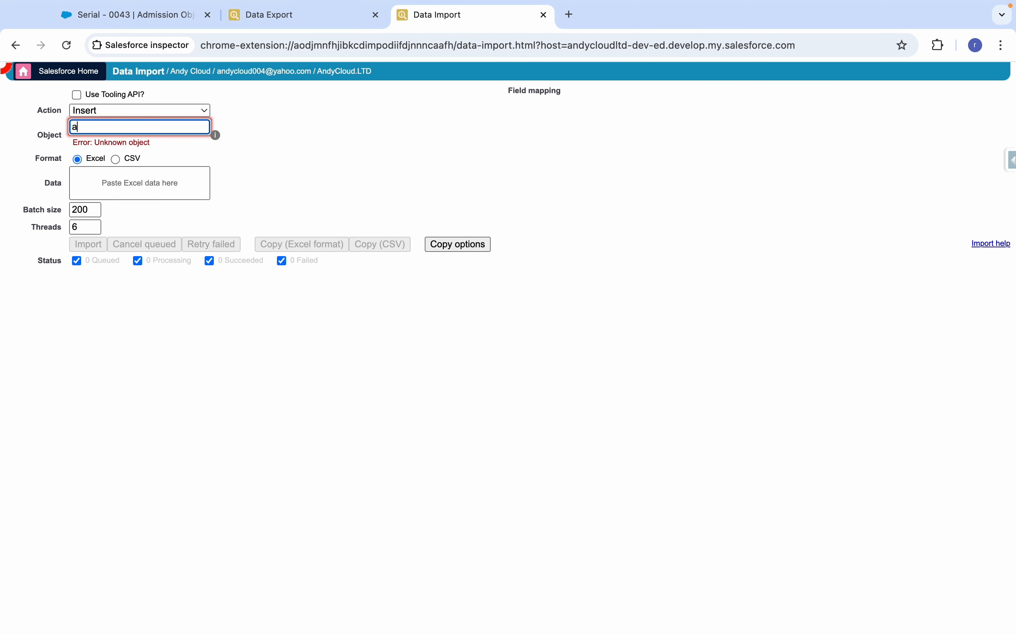
pyautogui.press('BackSpace')
pyautogui.press('BackSpace')
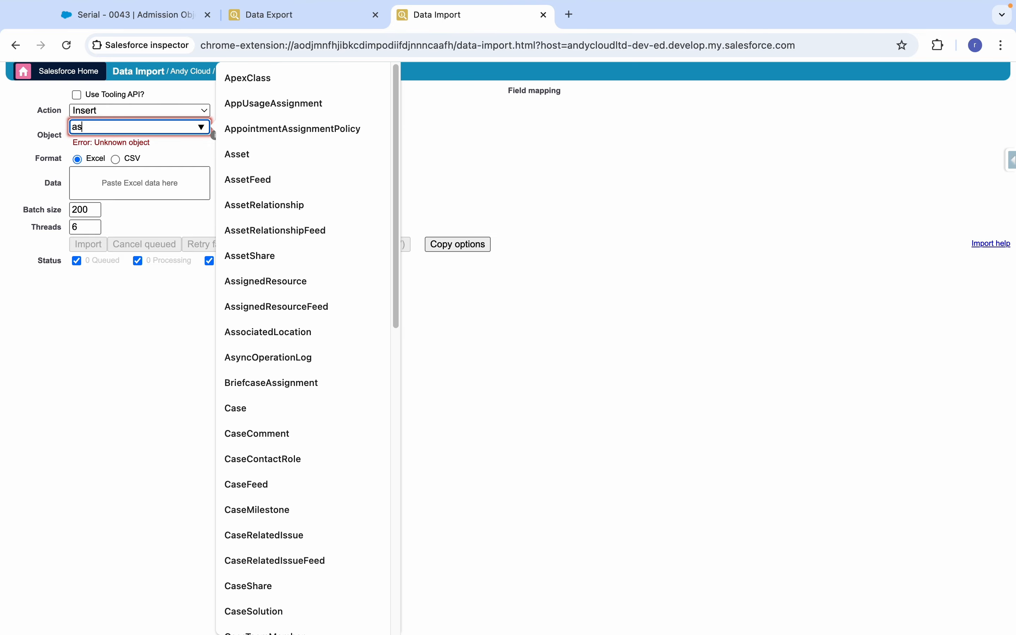
pyautogui.write('dmi')
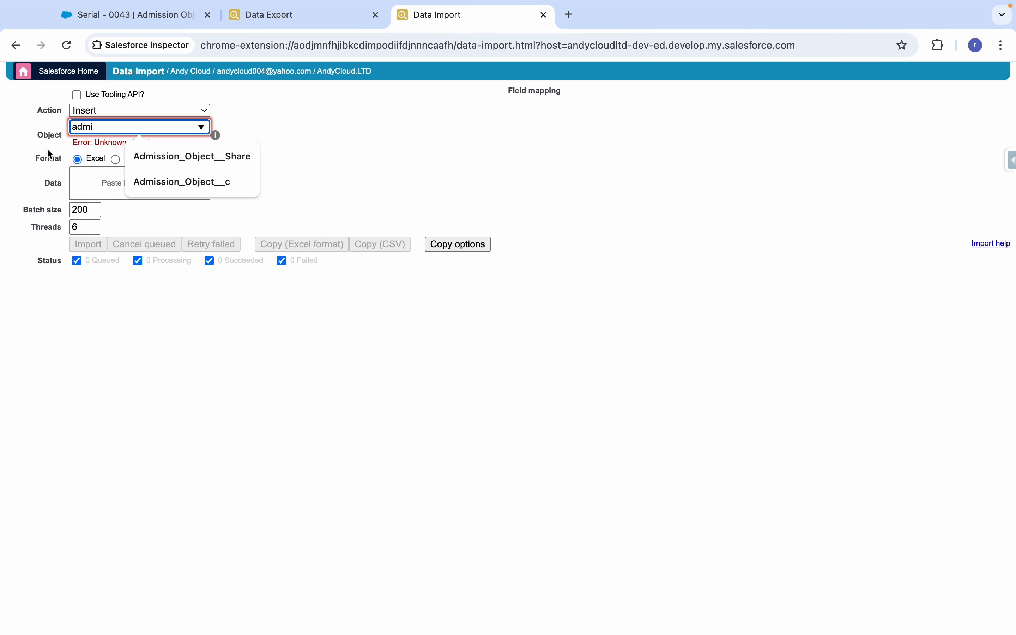
pyautogui.click(141, 182)
pyautogui.click(133, 173)
pyautogui.press('super+v')
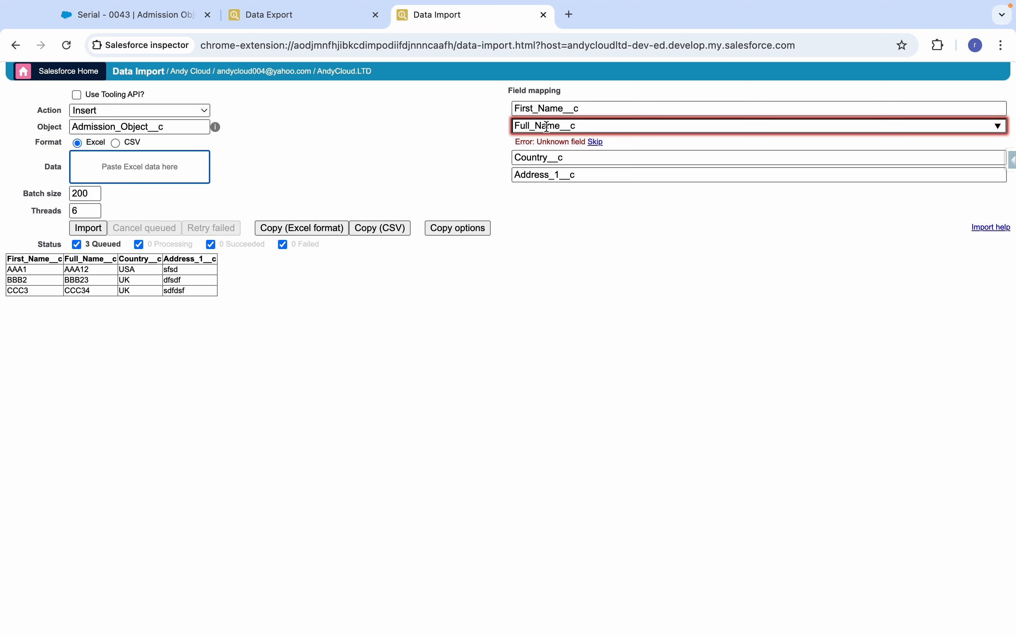
# Skip the Full_Name__c field mapping and import the three records with their Address_1__c values.
pyautogui.click(596, 142)
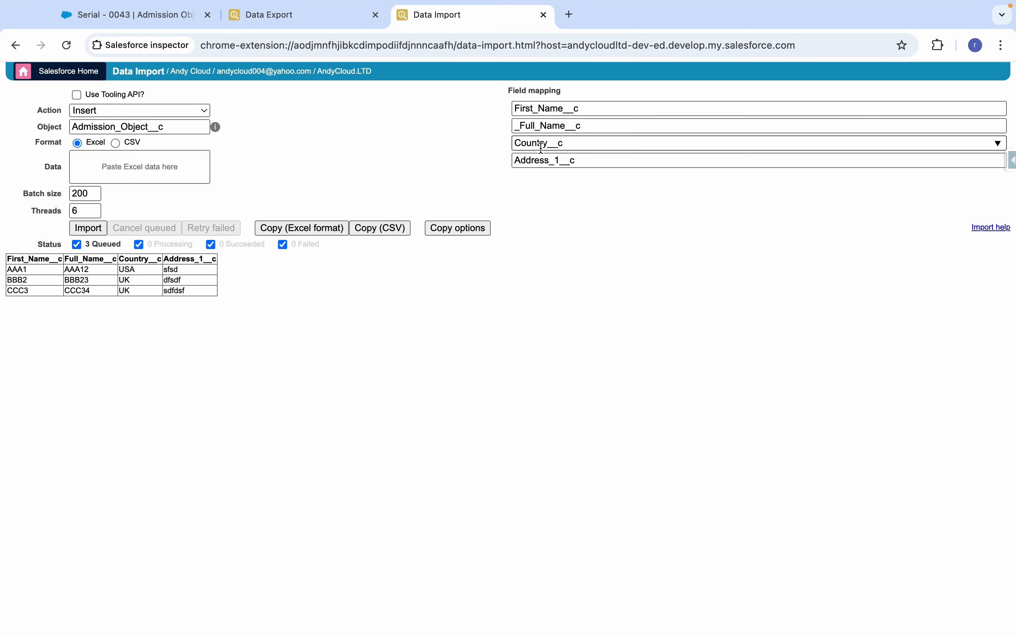
pyautogui.click(91, 230)
pyautogui.click(482, 248)
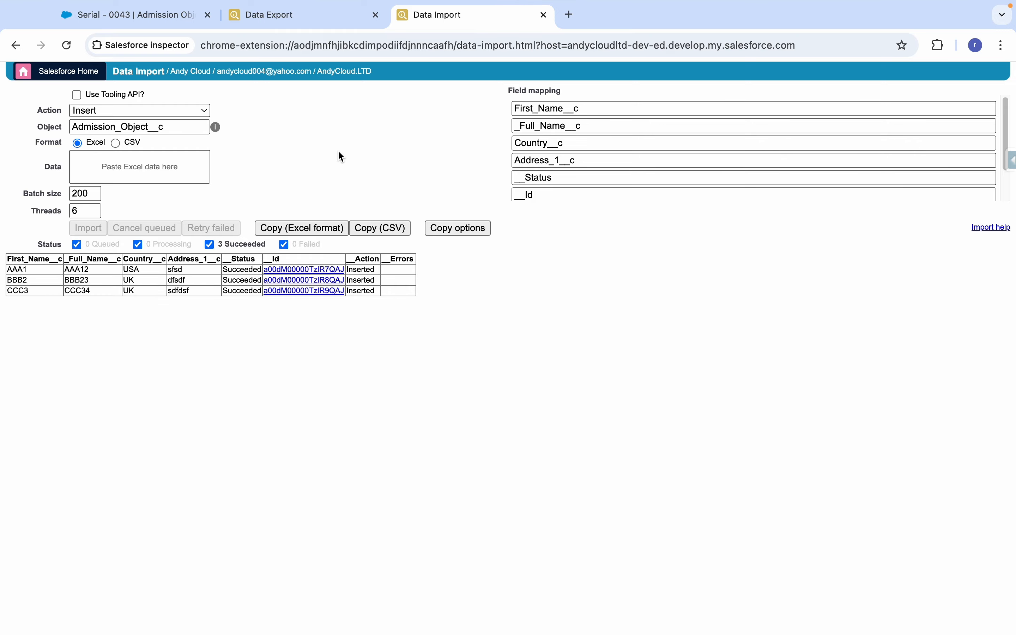
# Rerun the Admission_Object__c query in Data Export to check the newly inserted records, and return to the Data Import page.
pyautogui.click(304, 17)
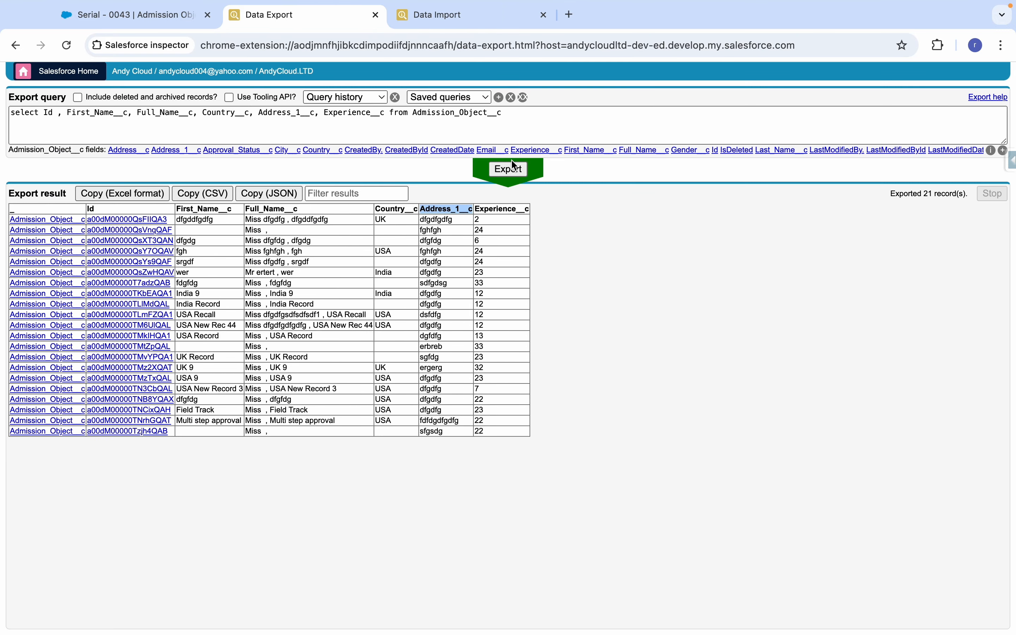
pyautogui.click(509, 170)
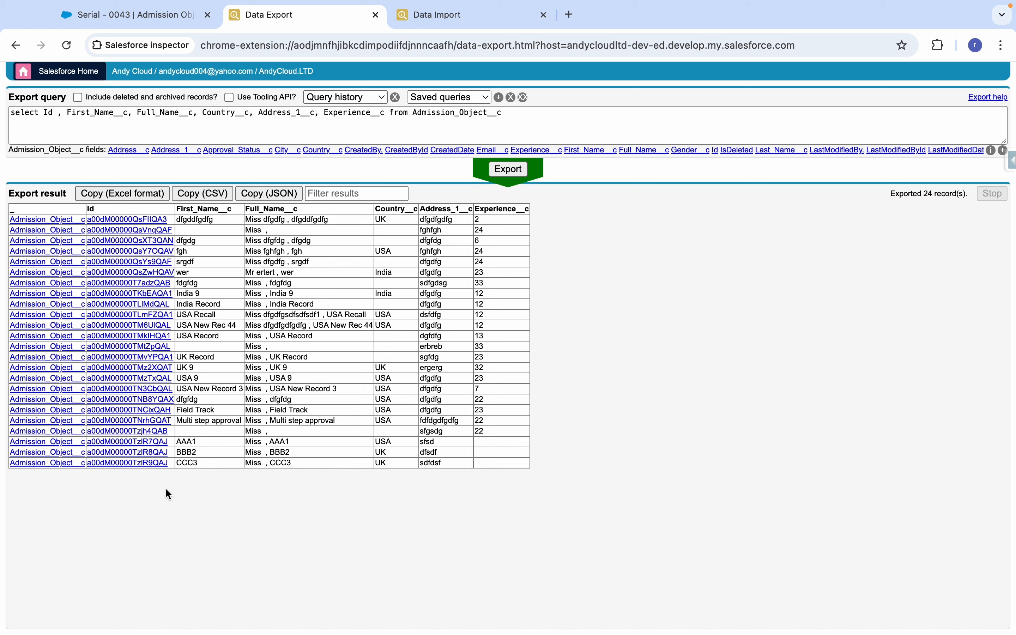
pyautogui.rightClick(101, 441)
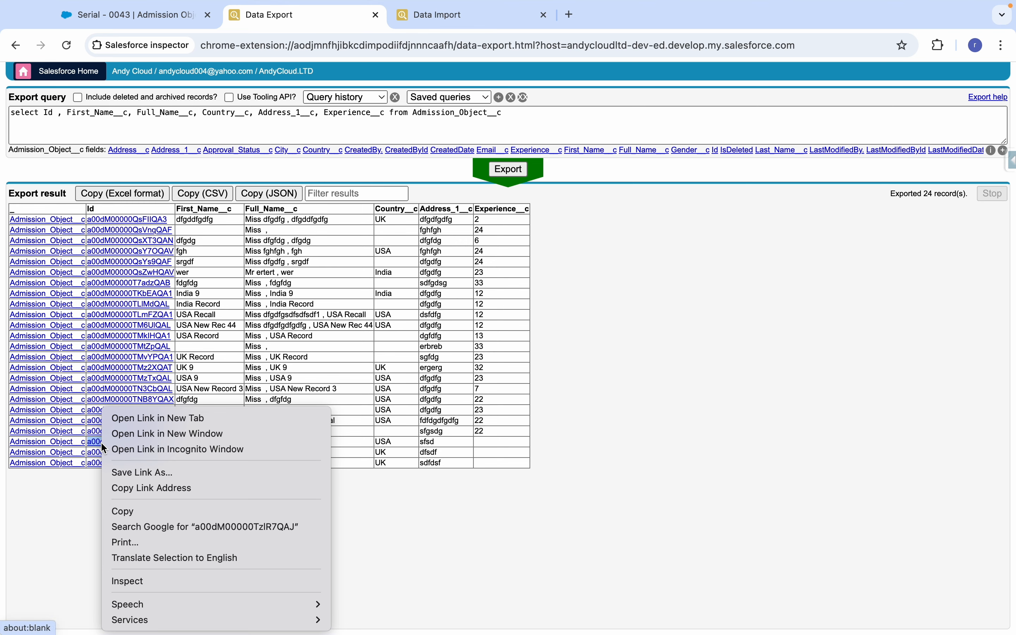
pyautogui.click(77, 463)
pyautogui.rightClick(70, 444)
pyautogui.click(381, 526)
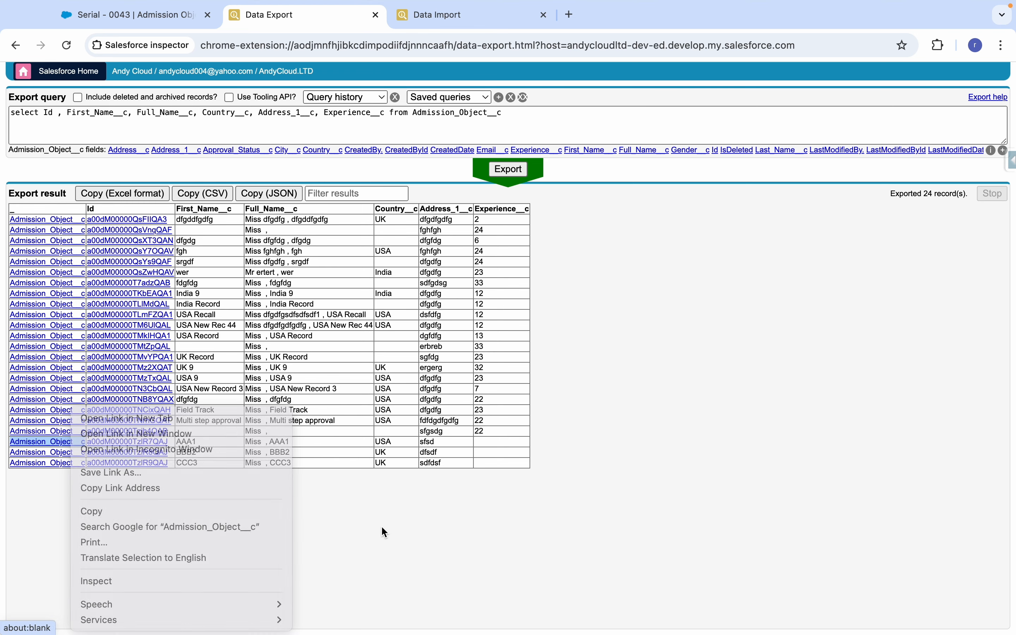
pyautogui.click(473, 17)
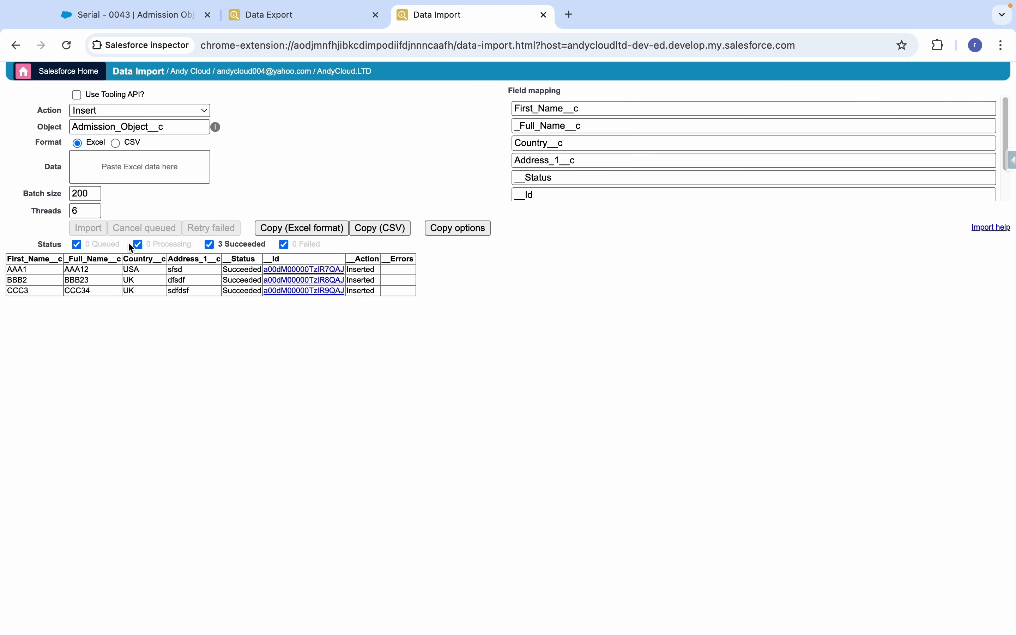
# View the newly inserted CCC3 record in Salesforce, review its details, and close it to return to Data Import.
pyautogui.rightClick(313, 289)
pyautogui.click(285, 306)
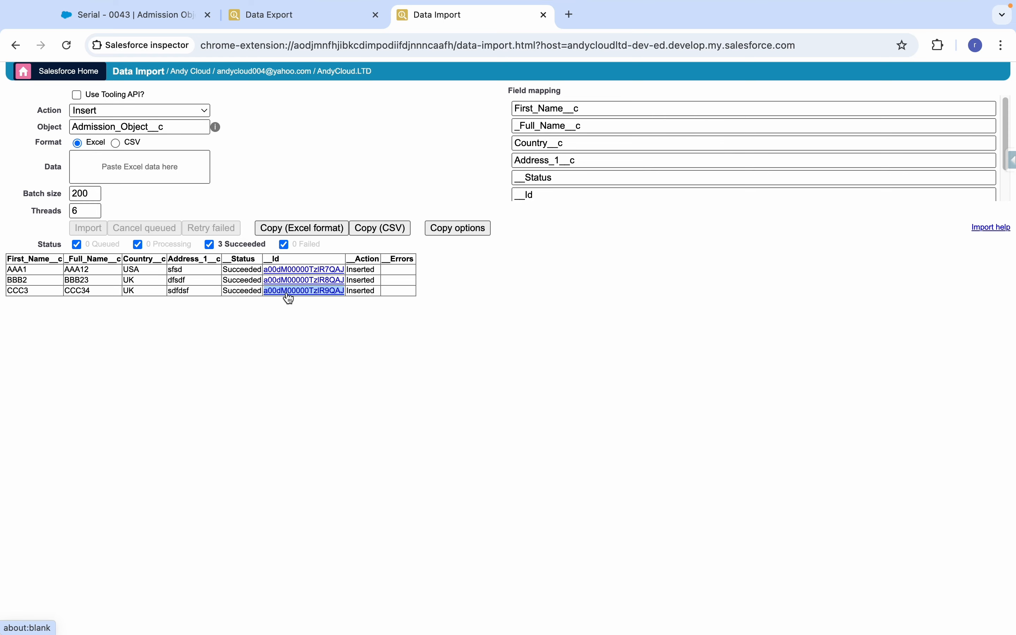
pyautogui.click(288, 297)
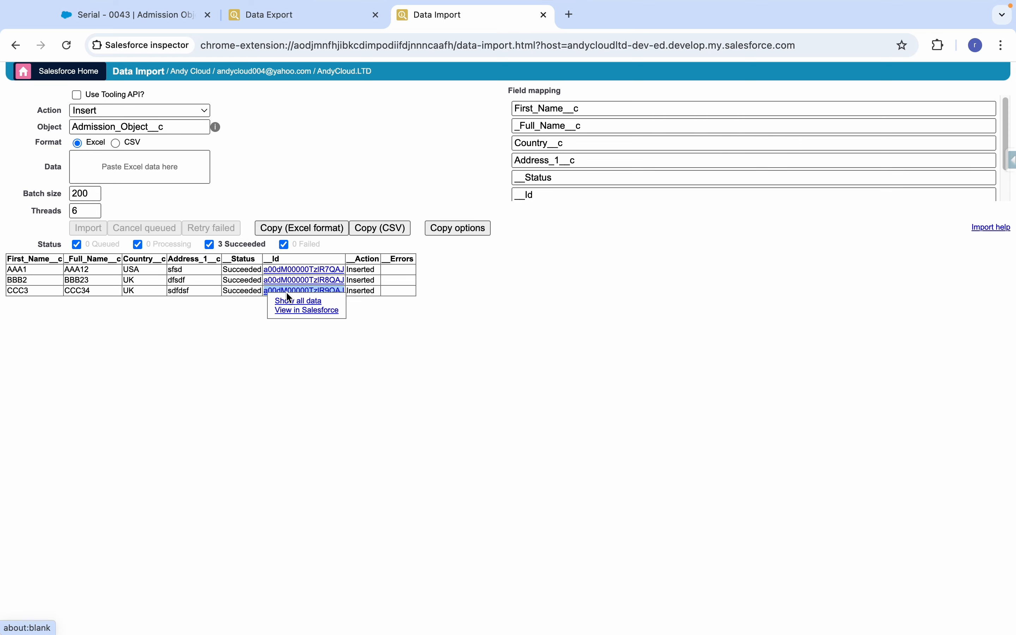
pyautogui.click(301, 312)
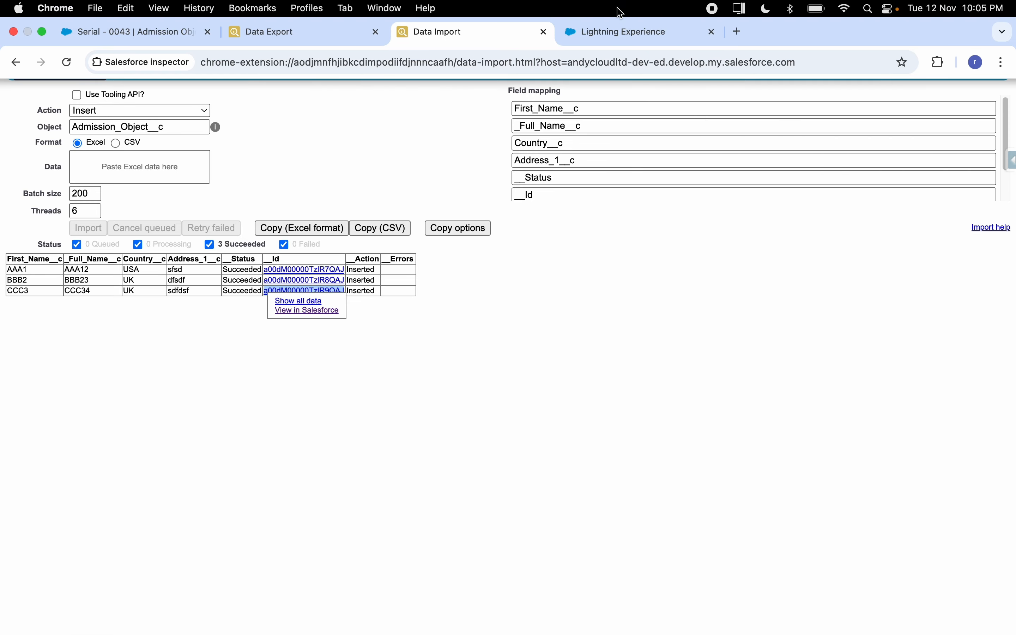
pyautogui.click(613, 34)
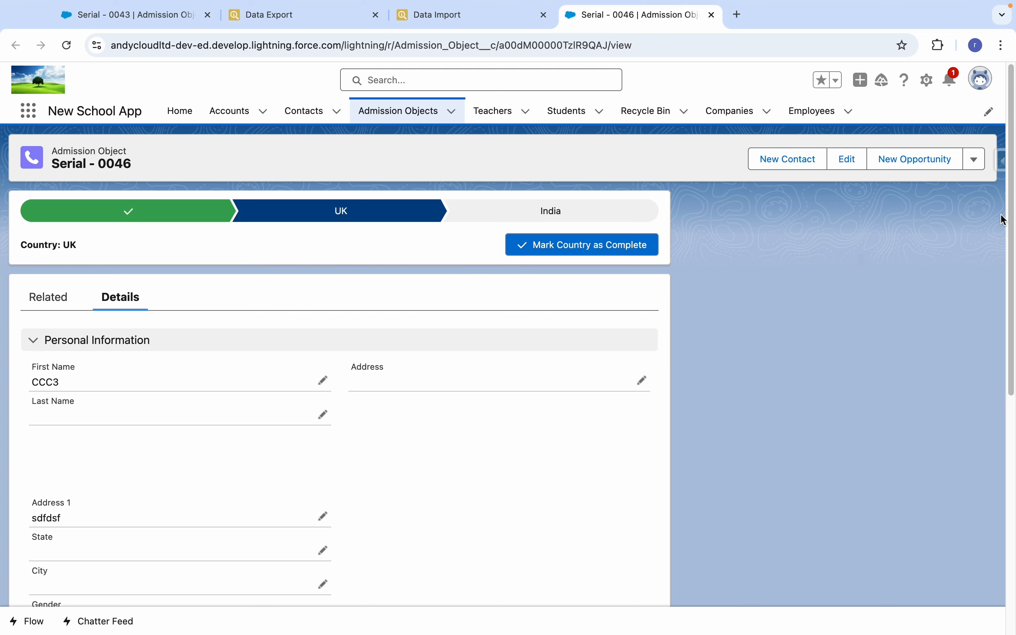
pyautogui.scroll(-6, 1003, 220)
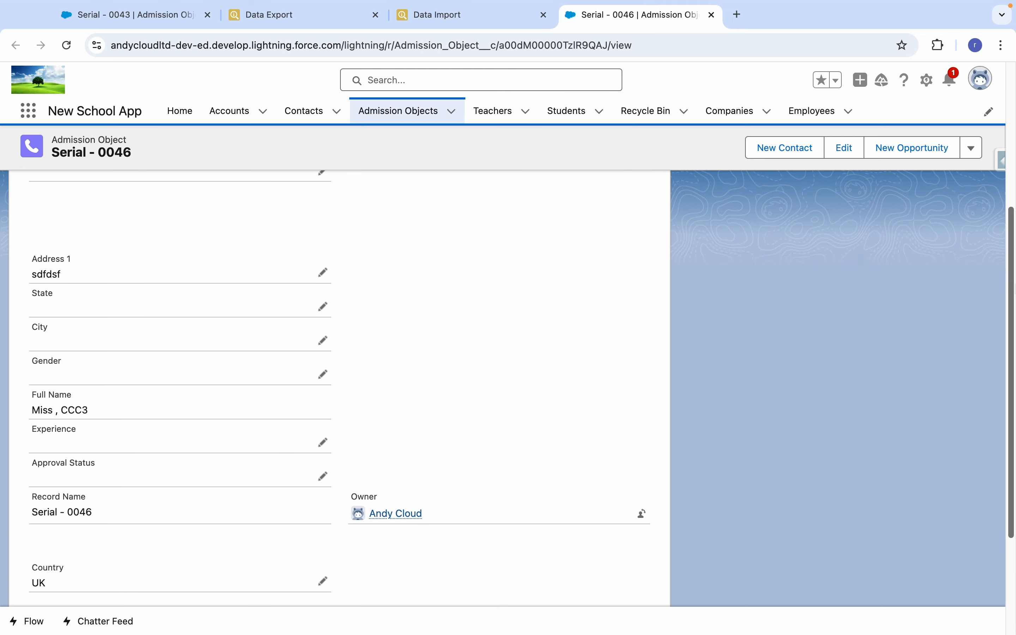
pyautogui.scroll(4, 339, 378)
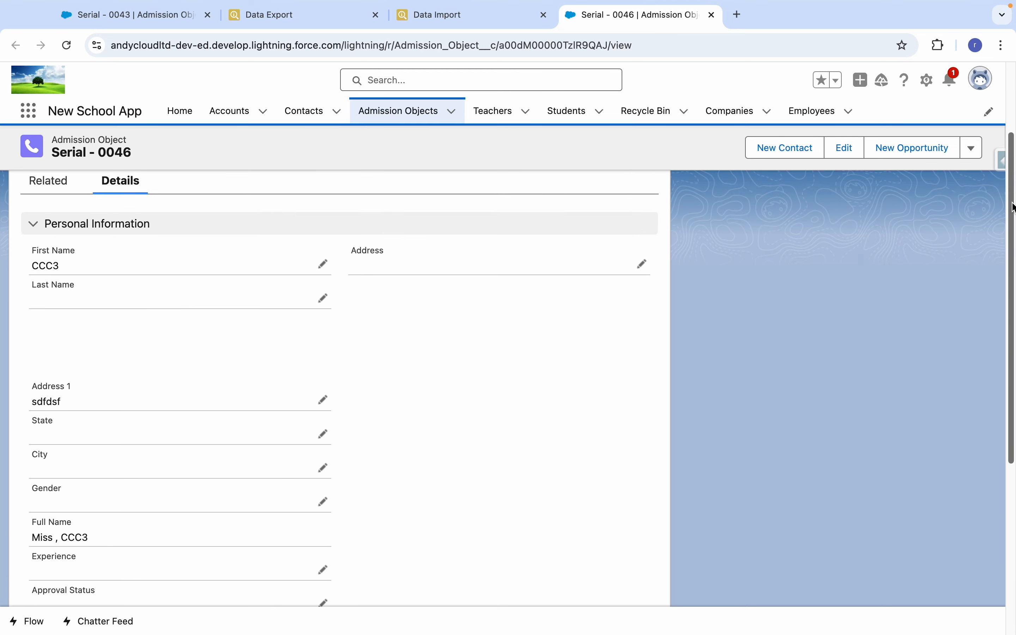
pyautogui.click(713, 15)
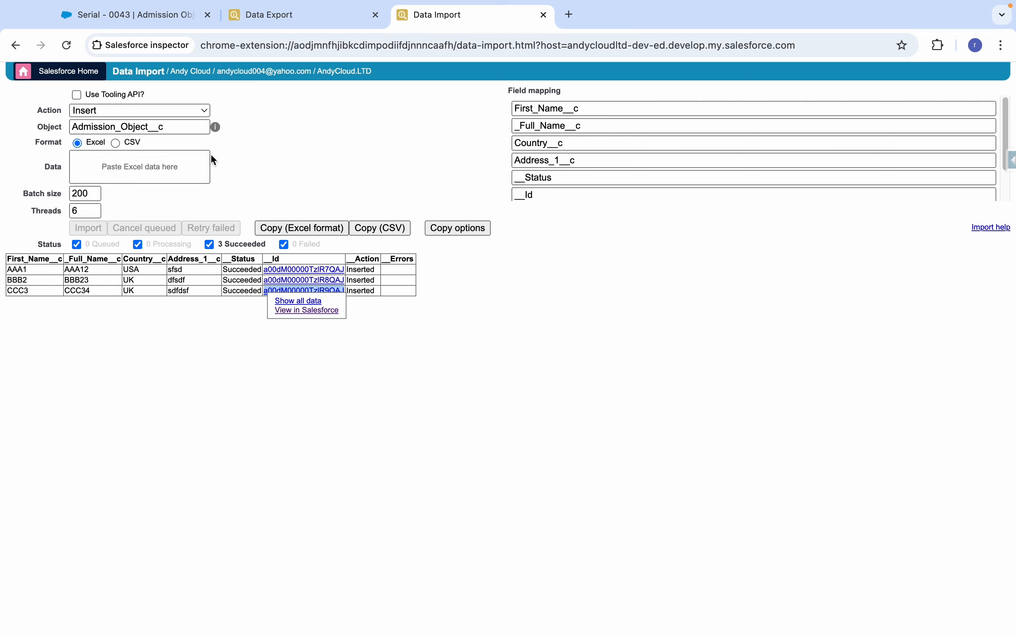
# Set the Data Import action to Update, and switch to the Excel workbook.
pyautogui.click(142, 112)
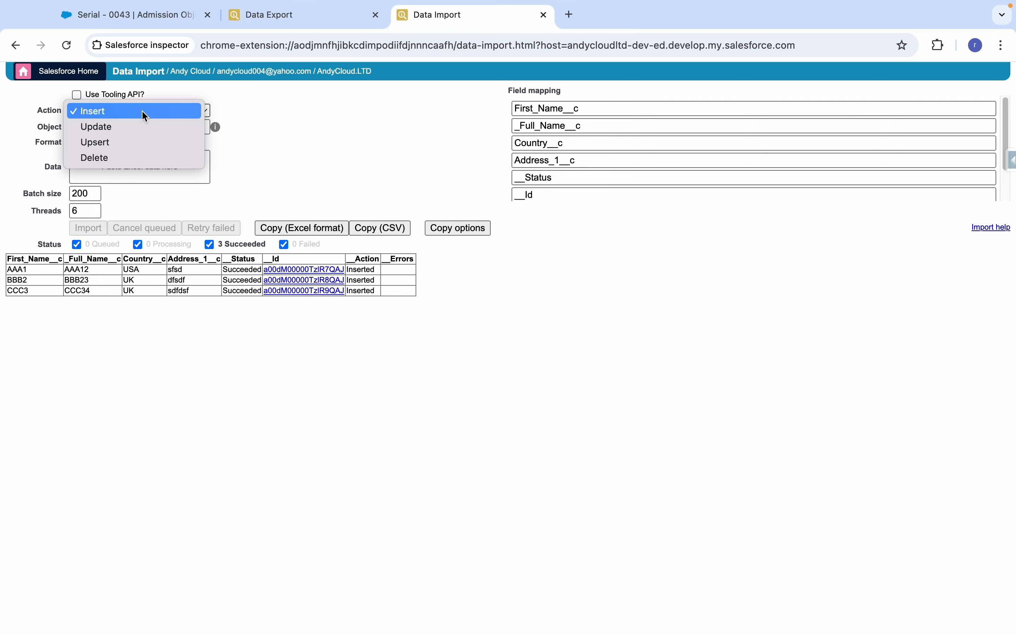
pyautogui.click(130, 127)
pyautogui.hotkey('ctrl', 'Right')
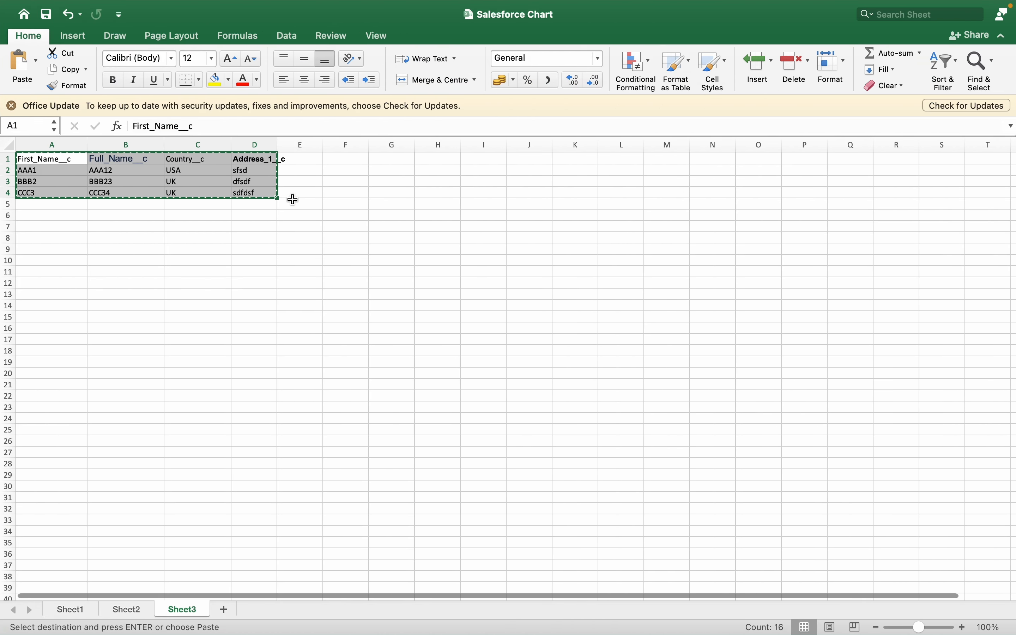
# Try to append A to the first names in A2 and A3, making them AAA1A and BBB2A.
pyautogui.click(334, 194)
pyautogui.press('Escape')
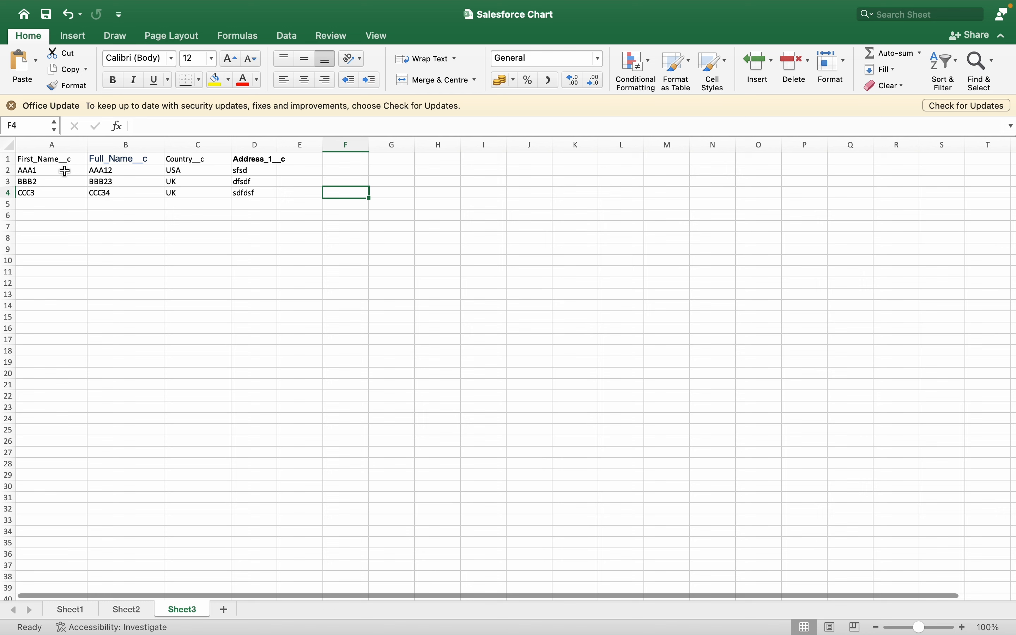
pyautogui.doubleClick(65, 171)
pyautogui.write('A')
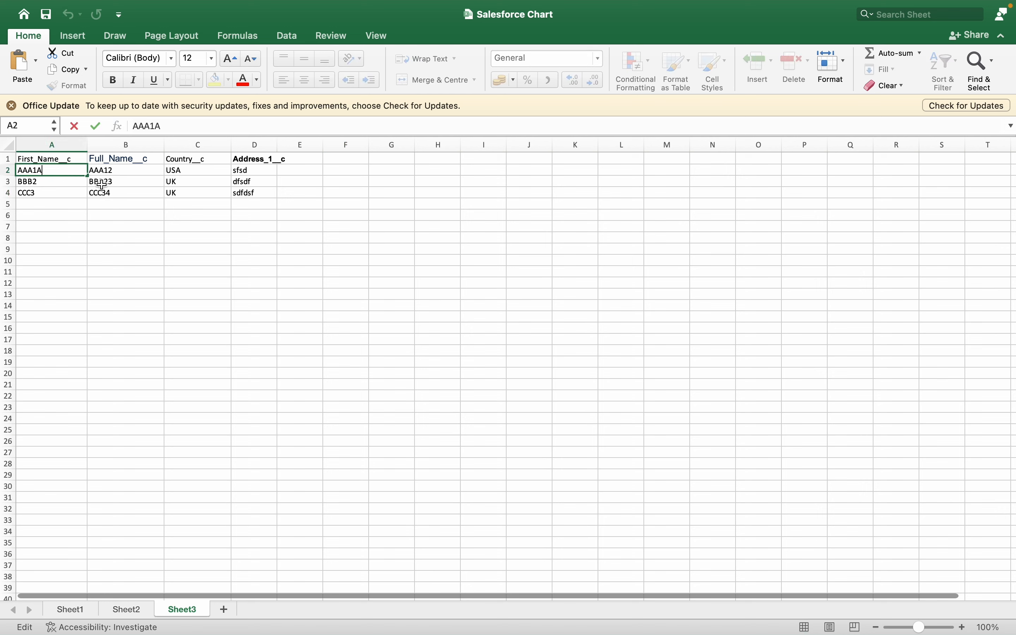
pyautogui.doubleClick(79, 181)
pyautogui.write('A')
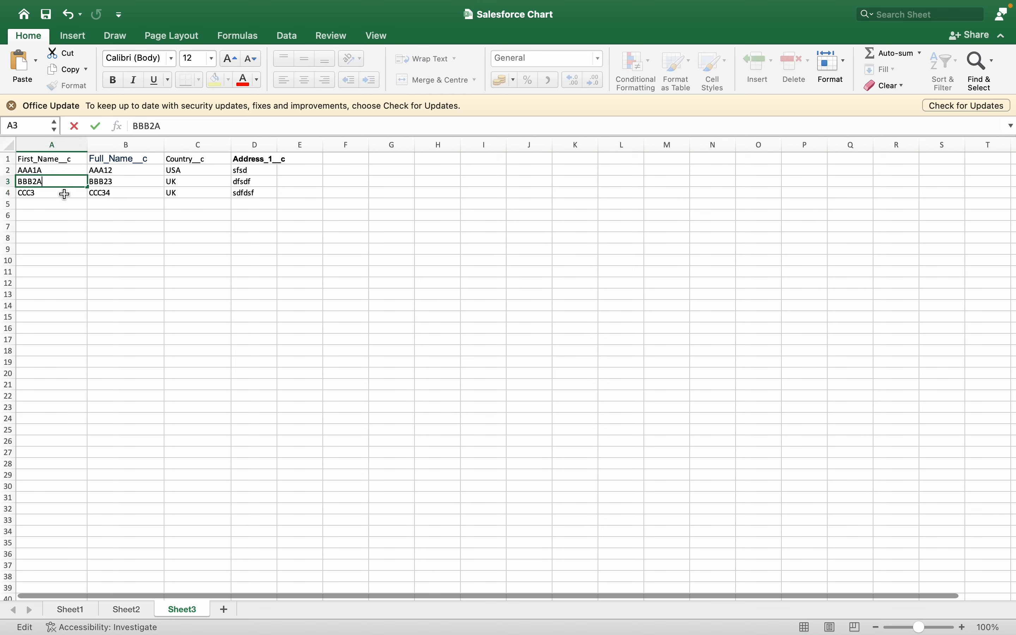
pyautogui.press('Escape')
# Copy the AAA1, BBB2 and CCC3 rows with their Ids from the Data Export results in Chrome.
pyautogui.hotkey('ctrl', 'Left')
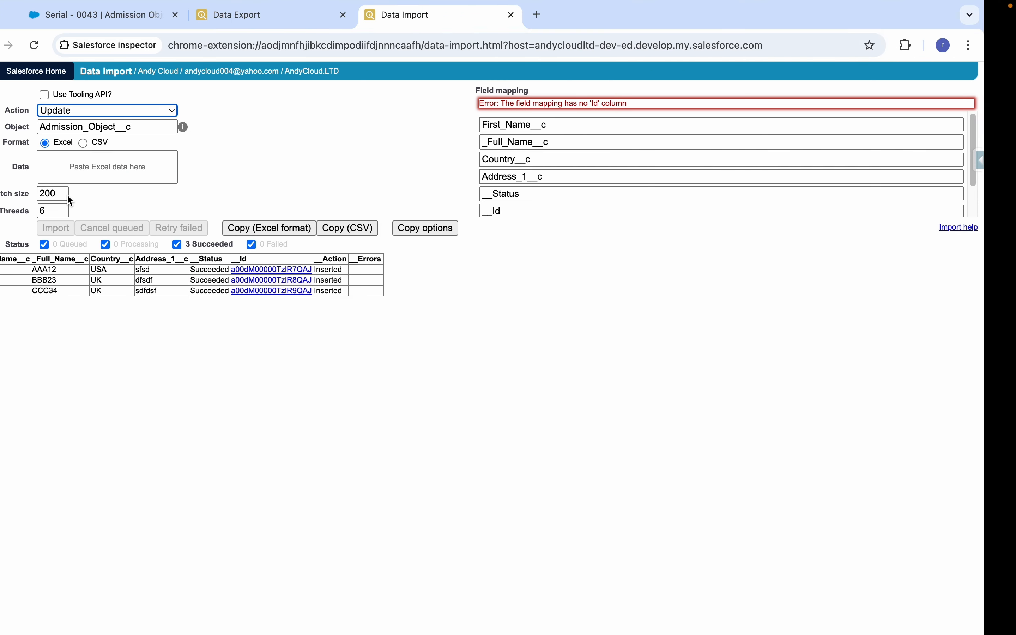
pyautogui.moveTo(355, 271); pyautogui.dragTo(268, 271)
pyautogui.click(252, 320)
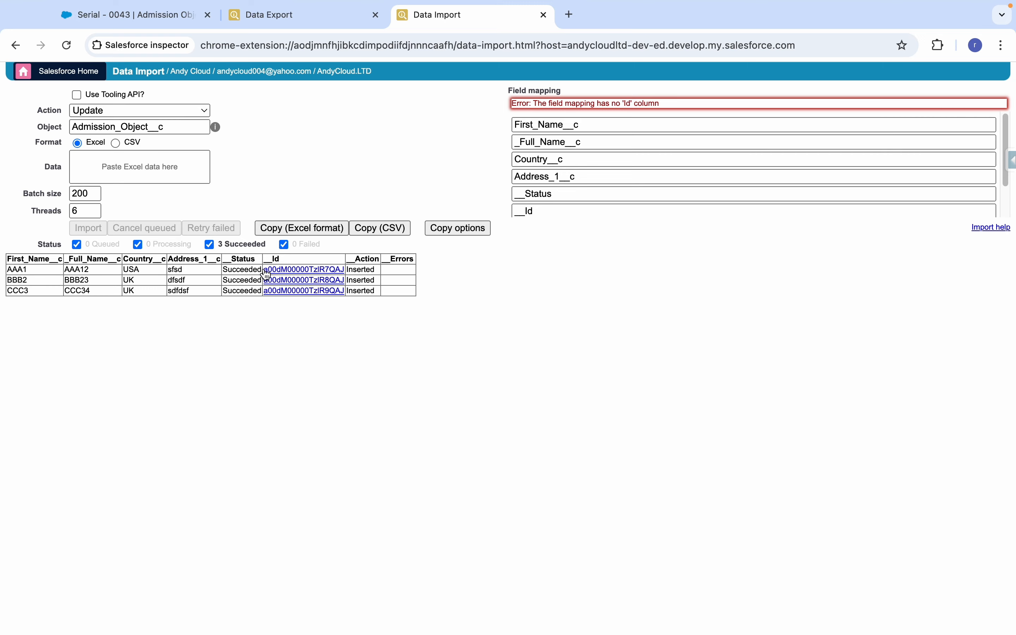
pyautogui.click(302, 225)
pyautogui.click(288, 18)
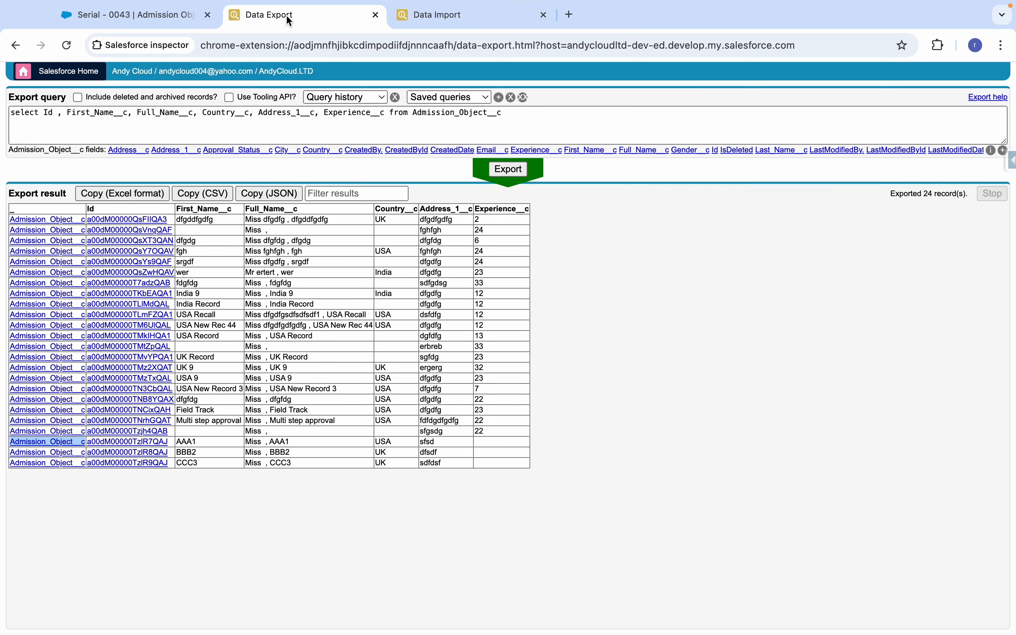
pyautogui.click(175, 496)
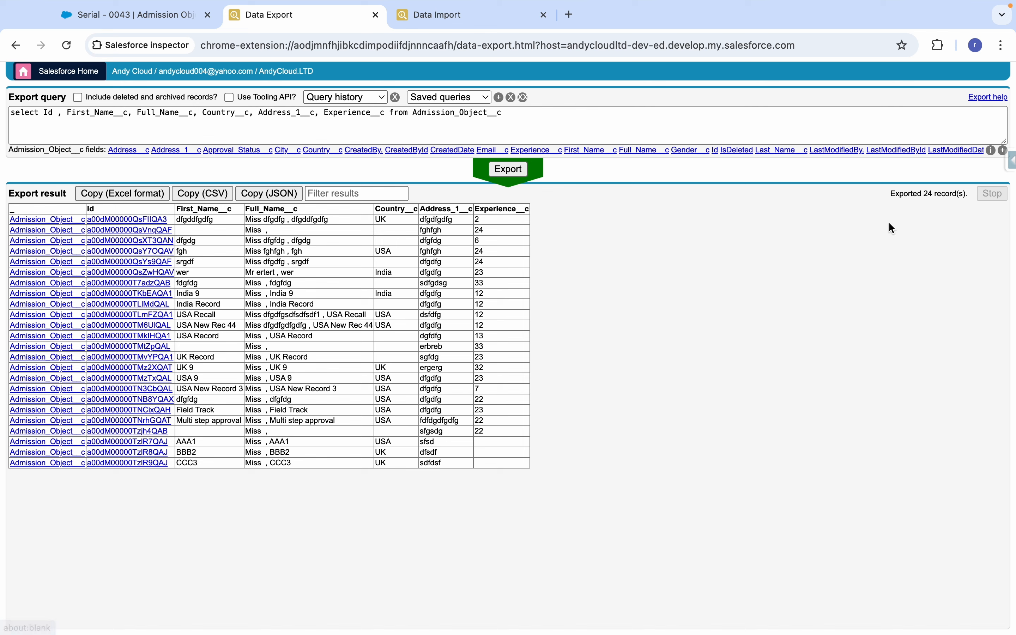
pyautogui.moveTo(228, 479); pyautogui.dragTo(13, 450)
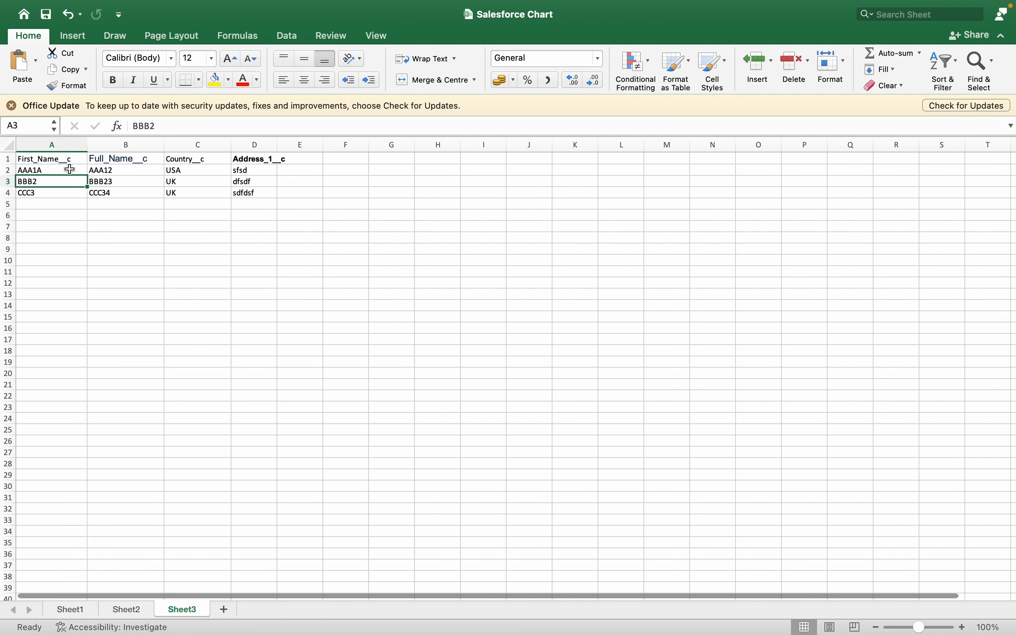
pyautogui.click(69, 169)
pyautogui.press('super+v')
pyautogui.click(145, 236)
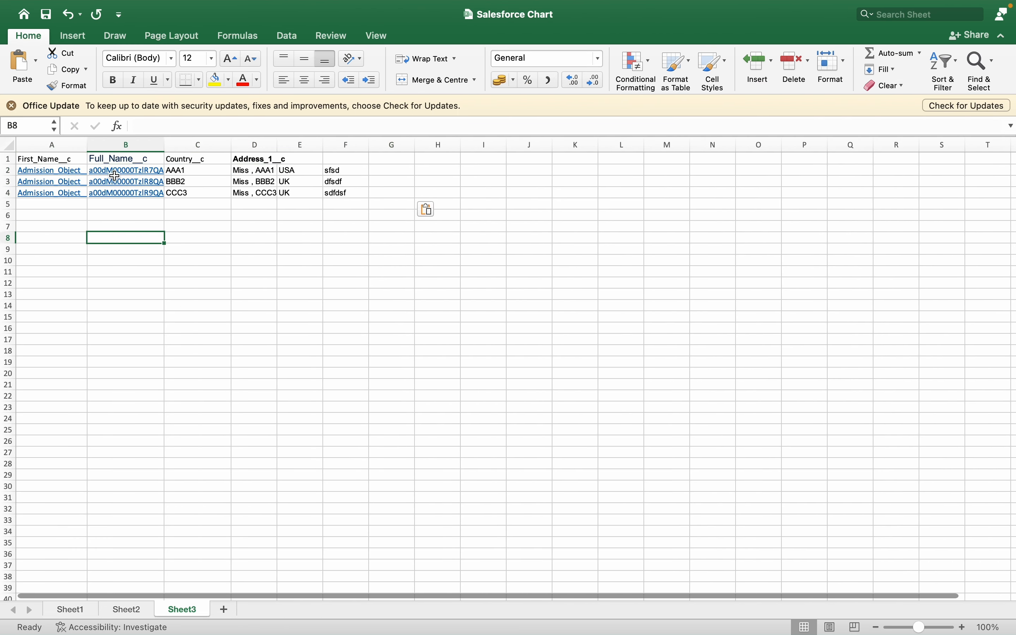
pyautogui.press('super+z')
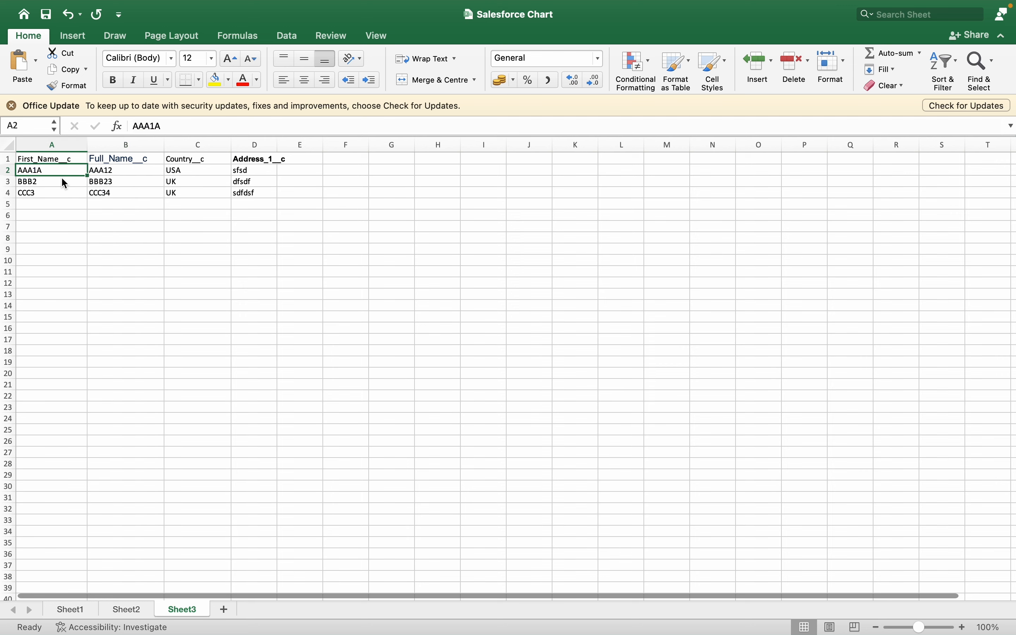
# Insert an empty column before First_Name__c in Sheet3, and paste the exported rows starting at A5.
pyautogui.rightClick(59, 144)
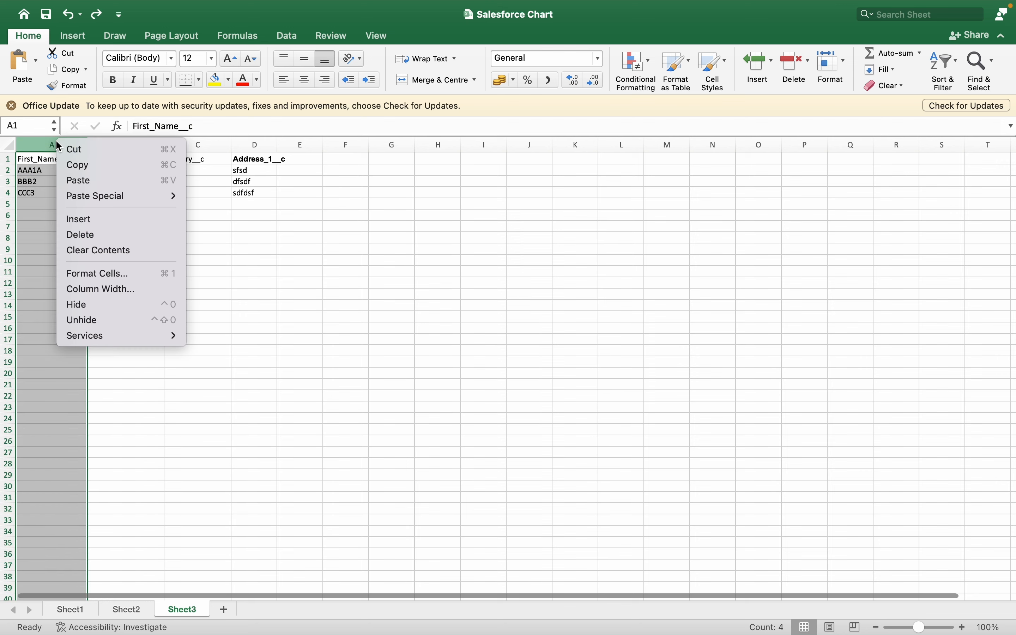
pyautogui.click(92, 218)
pyautogui.click(49, 202)
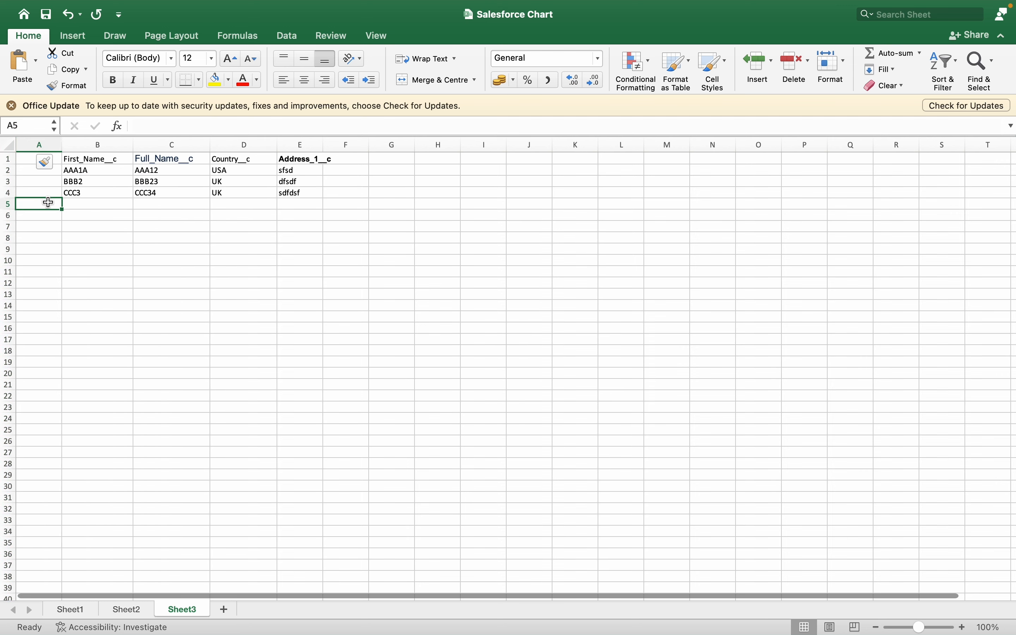
pyautogui.press('super+v')
pyautogui.click(83, 248)
pyautogui.click(112, 236)
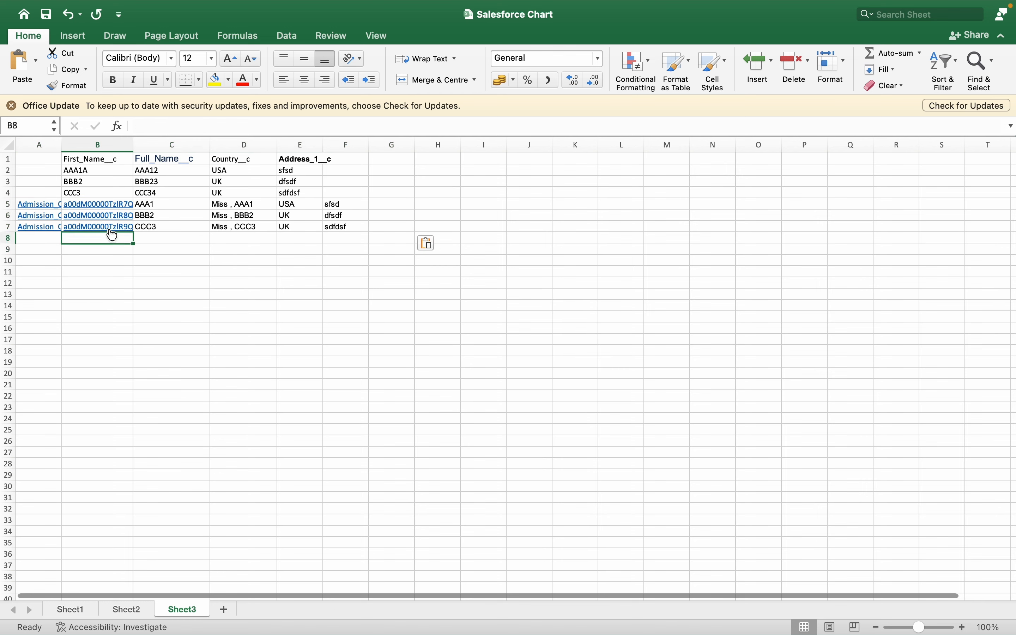
# Move the cells B5:F7 to start at A5, replacing the object name cells with the record Ids.
pyautogui.press('Up')
pyautogui.press('Up')
pyautogui.press('Up')
pyautogui.hotkey('shift', 'Down')
pyautogui.hotkey('shift', 'Down')
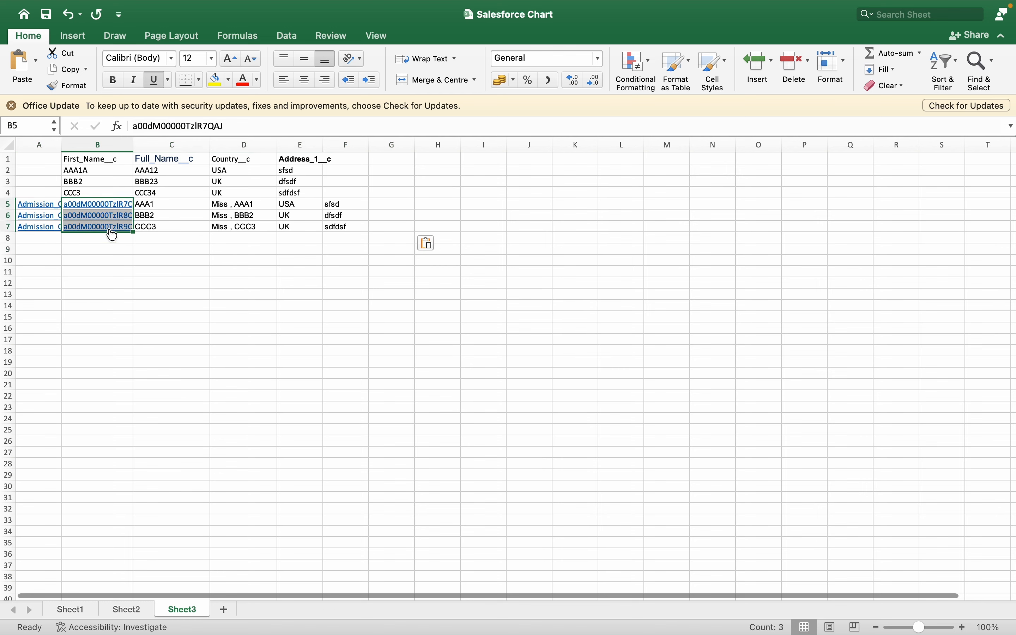
pyautogui.press('super+c')
pyautogui.hotkey('shift', 'Right')
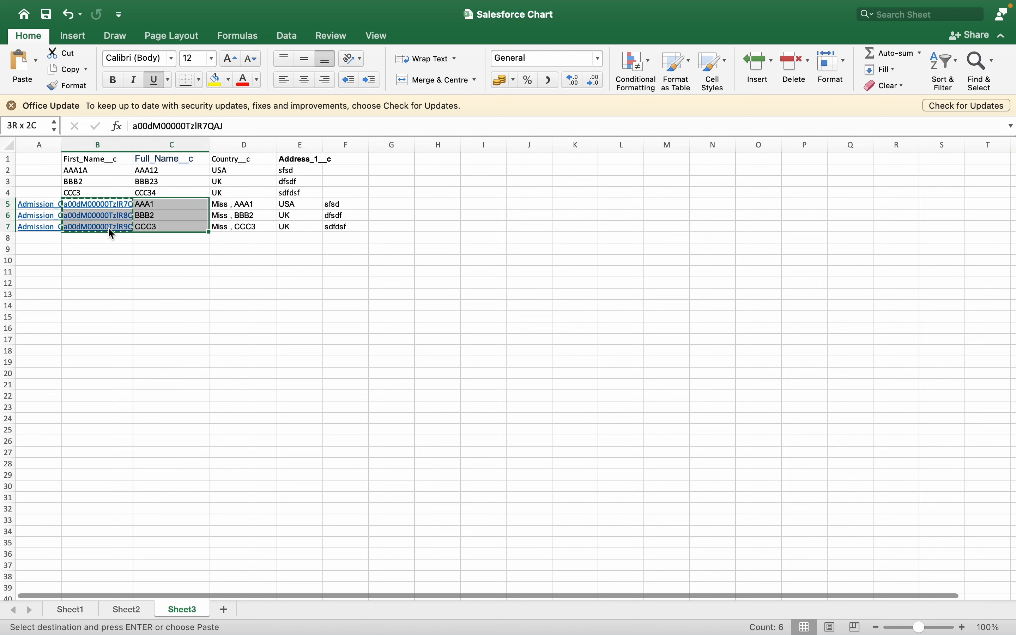
pyautogui.hotkey('shift', 'Right')
pyautogui.hotkey('shift', 'Right')
pyautogui.hotkey('shift', 'Right')
pyautogui.press('super+c')
pyautogui.press('Left')
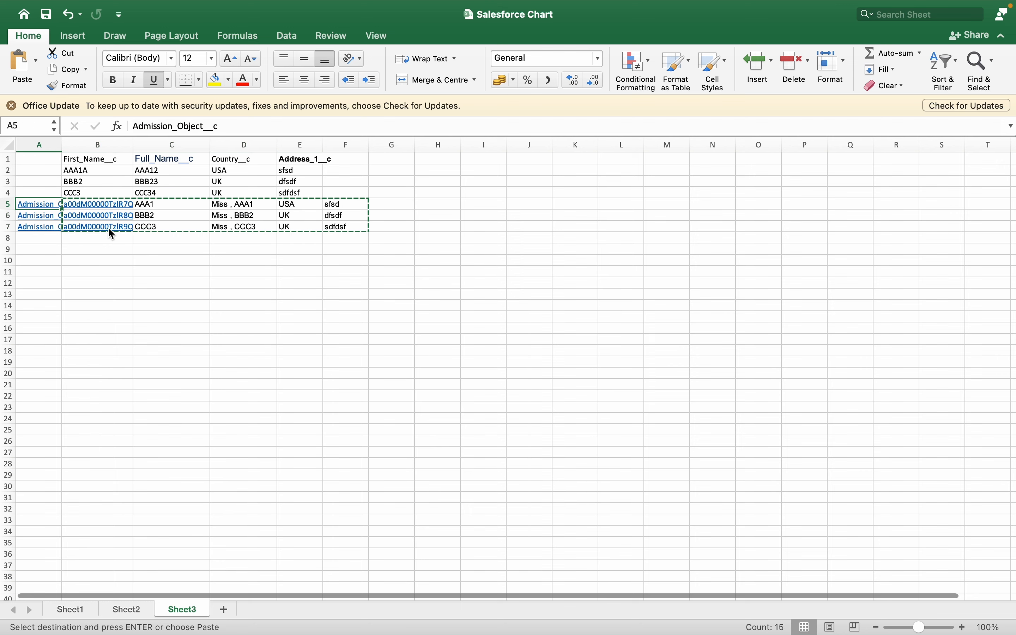
pyautogui.press('Return')
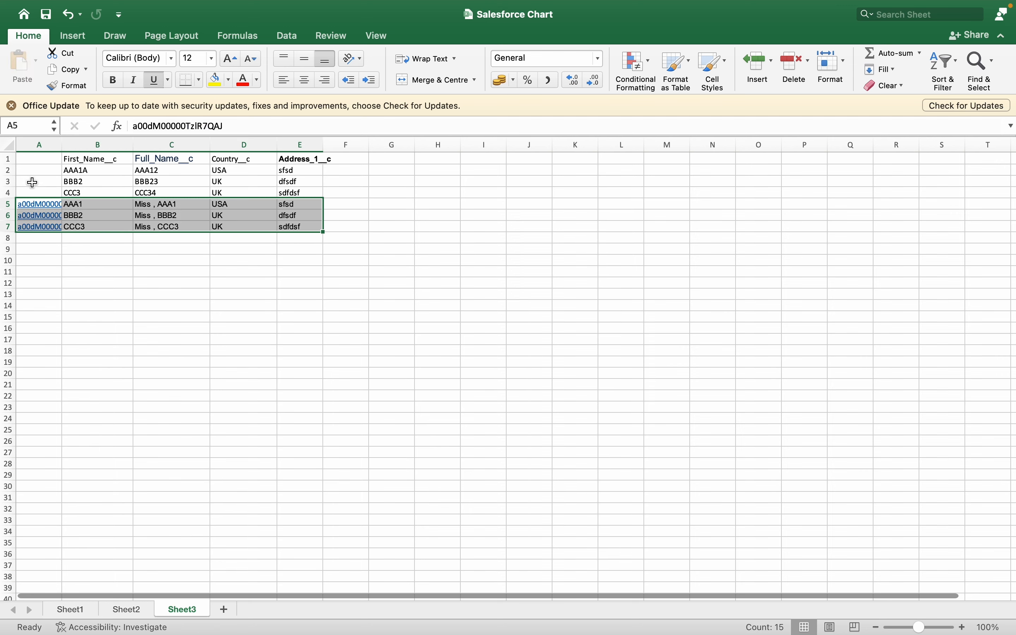
# Delete the old record rows 2 to 4 so the exported rows sit directly below the headers.
pyautogui.moveTo(9, 170); pyautogui.dragTo(15, 194)
pyautogui.rightClick(16, 194)
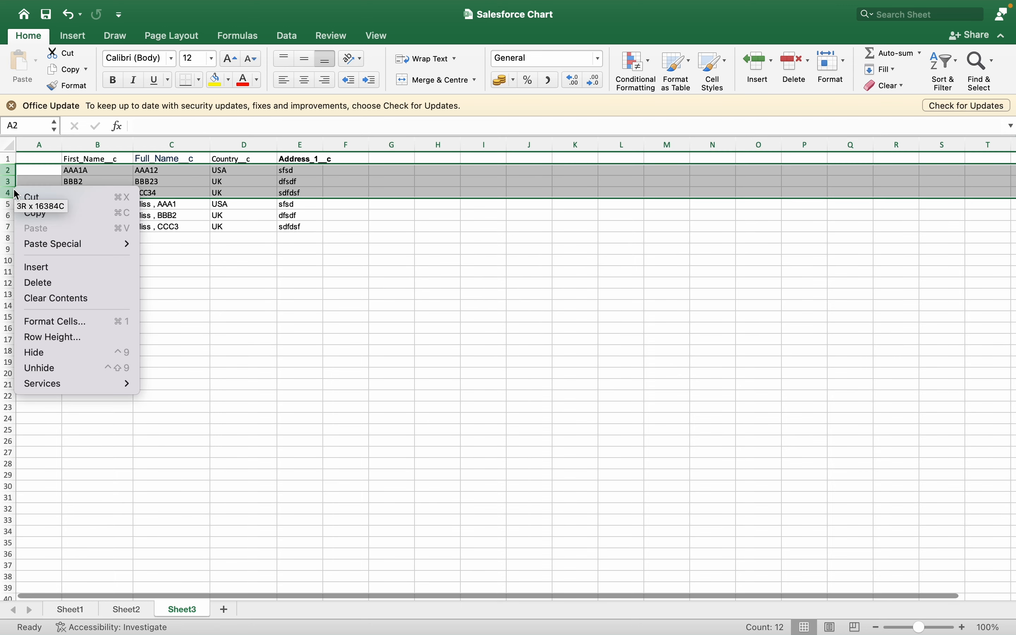
pyautogui.click(47, 283)
# Enter Id as the header in A1, and widen column A to fit the full record Ids.
pyautogui.click(40, 158)
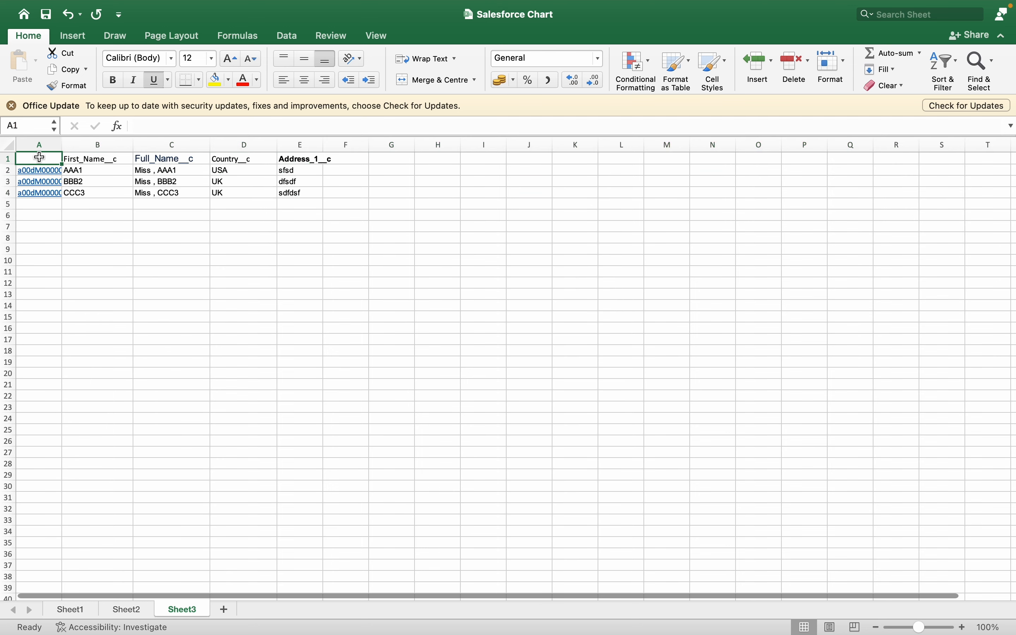
pyautogui.write('I')
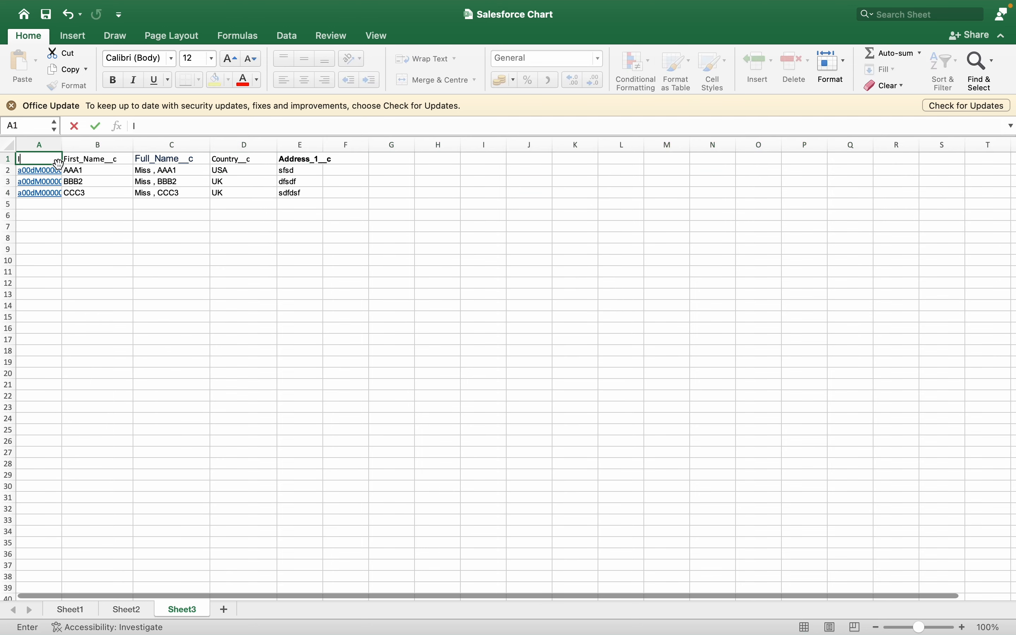
pyautogui.write('d')
pyautogui.press('Return')
pyautogui.click(172, 238)
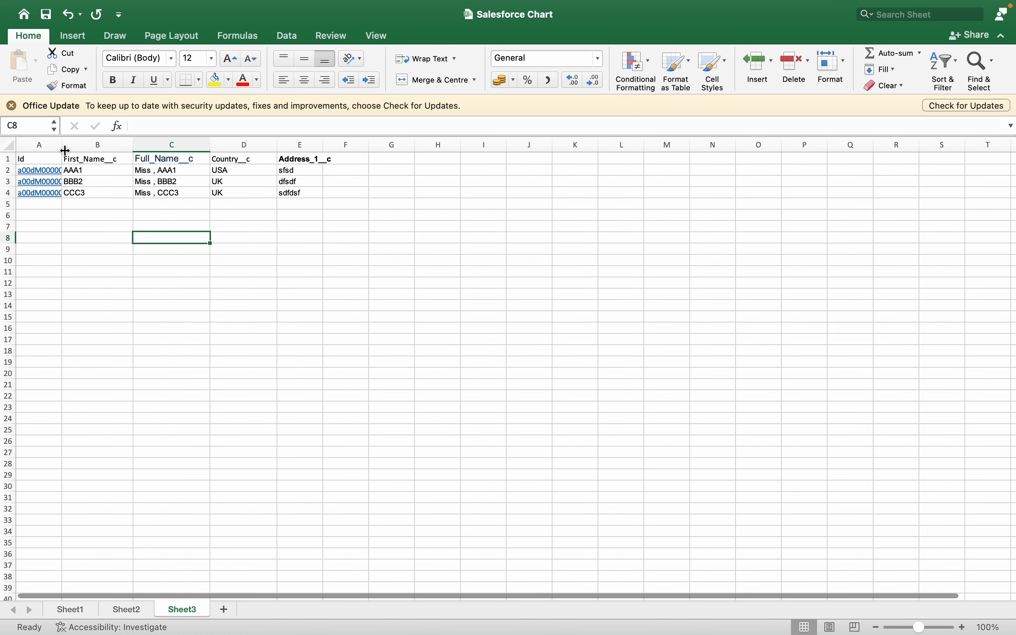
pyautogui.moveTo(65, 150); pyautogui.dragTo(101, 145)
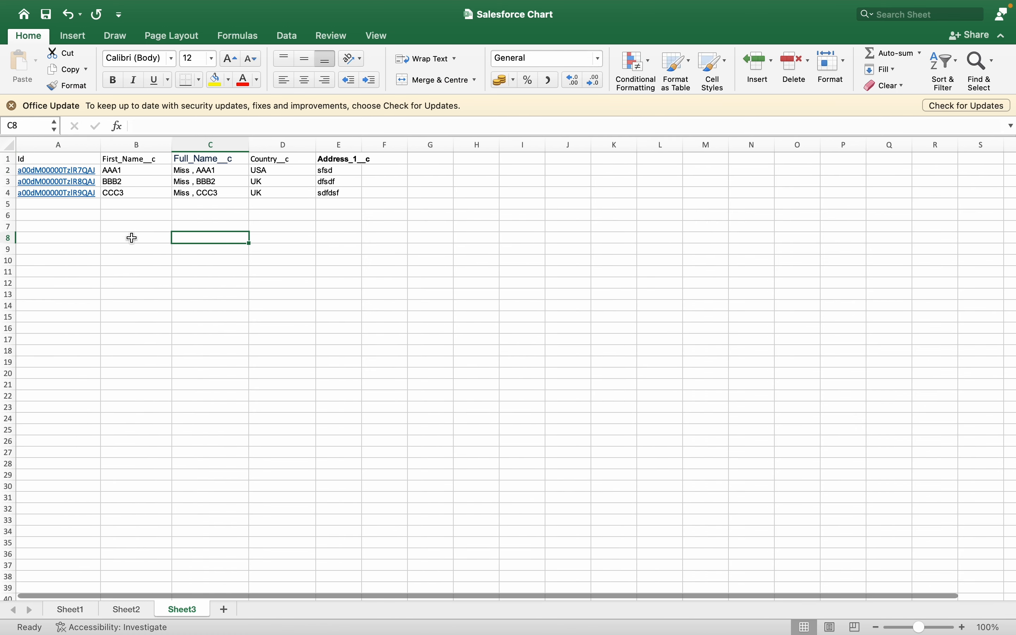
pyautogui.click(142, 236)
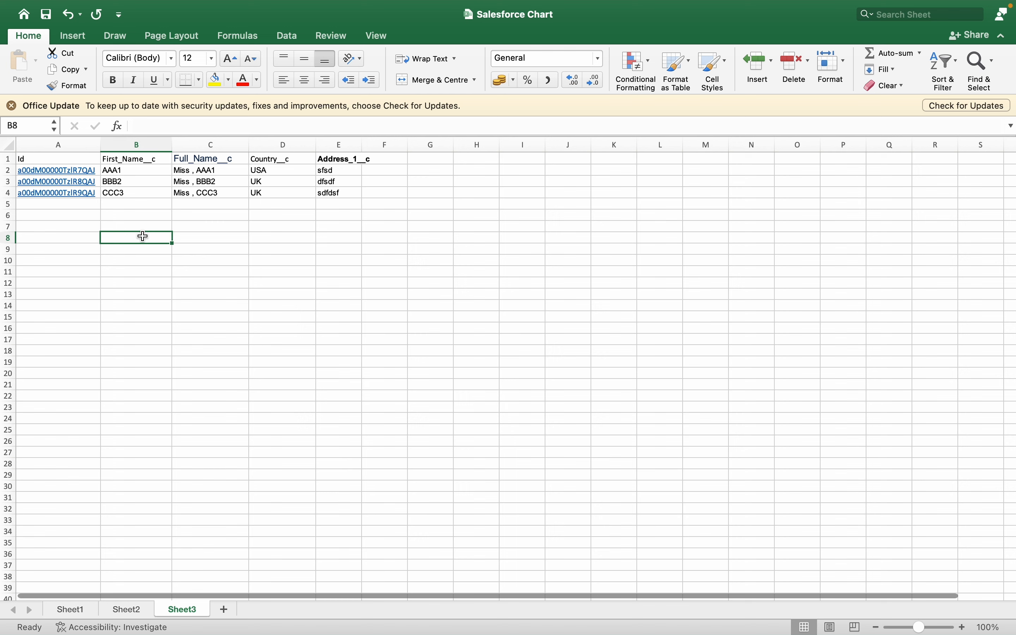
pyautogui.click(148, 272)
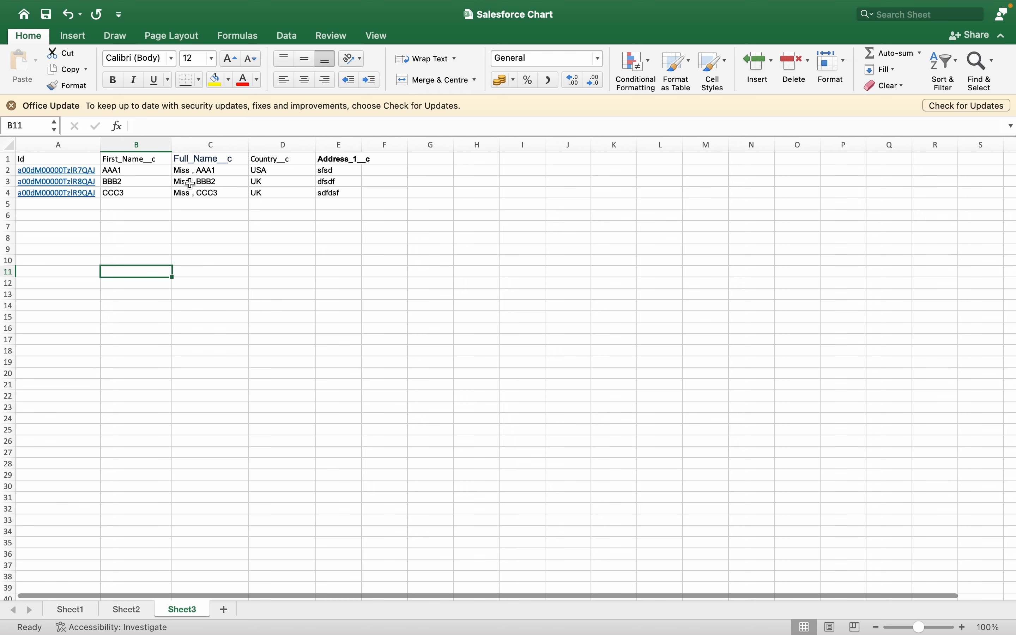
# Change the First_Name__c values in B2:B4 of Sheet3 to AAA1S, BBB2S and CCC3S.
pyautogui.doubleClick(136, 172)
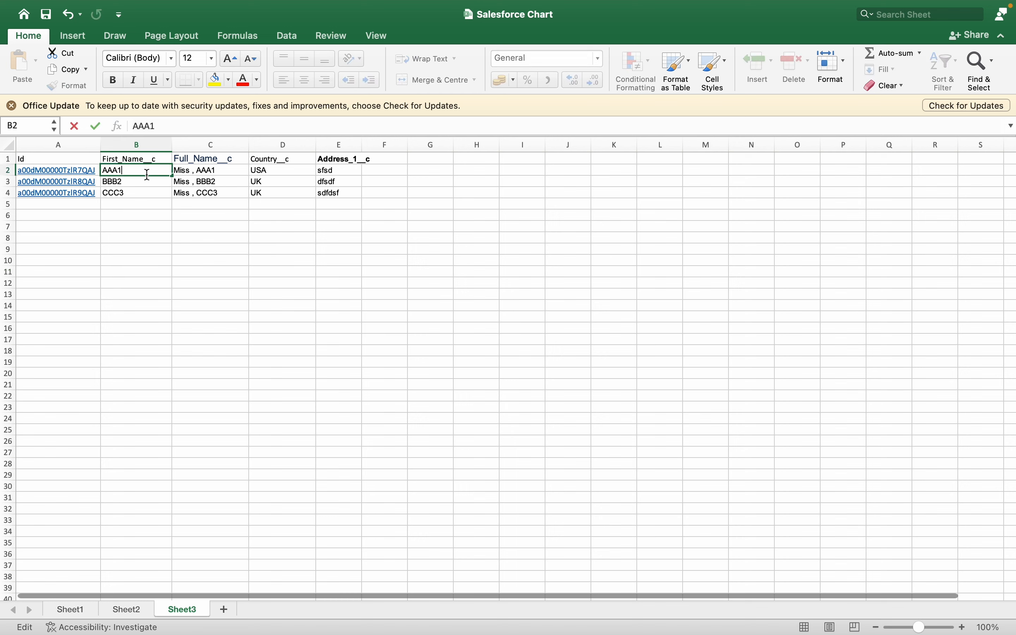
pyautogui.write('S')
pyautogui.press('Return')
pyautogui.doubleClick(145, 180)
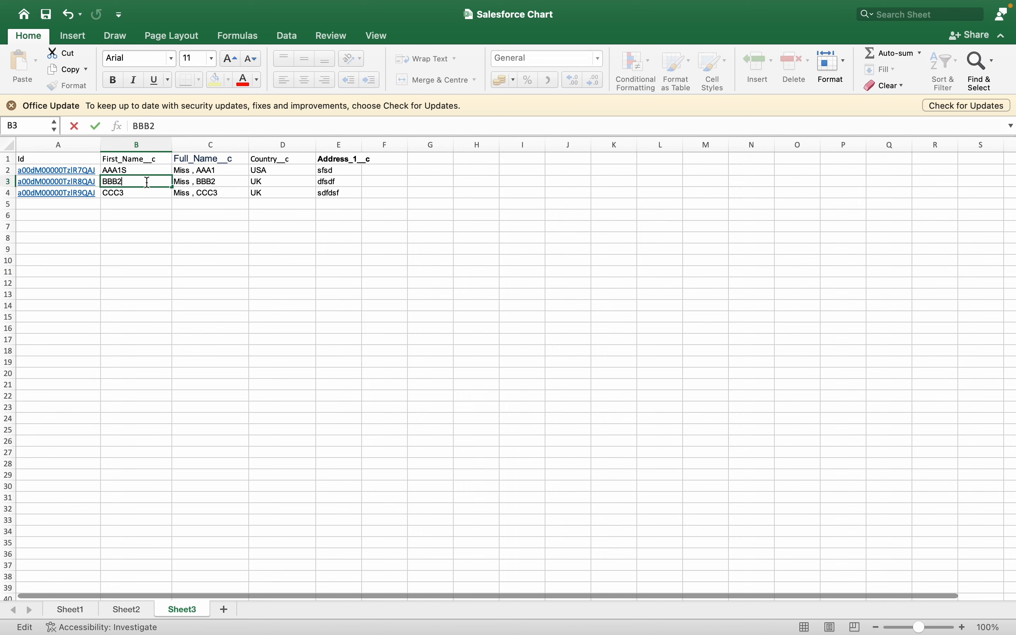
pyautogui.write('S')
pyautogui.press('Return')
pyautogui.doubleClick(144, 194)
pyautogui.write('S')
pyautogui.press('Return')
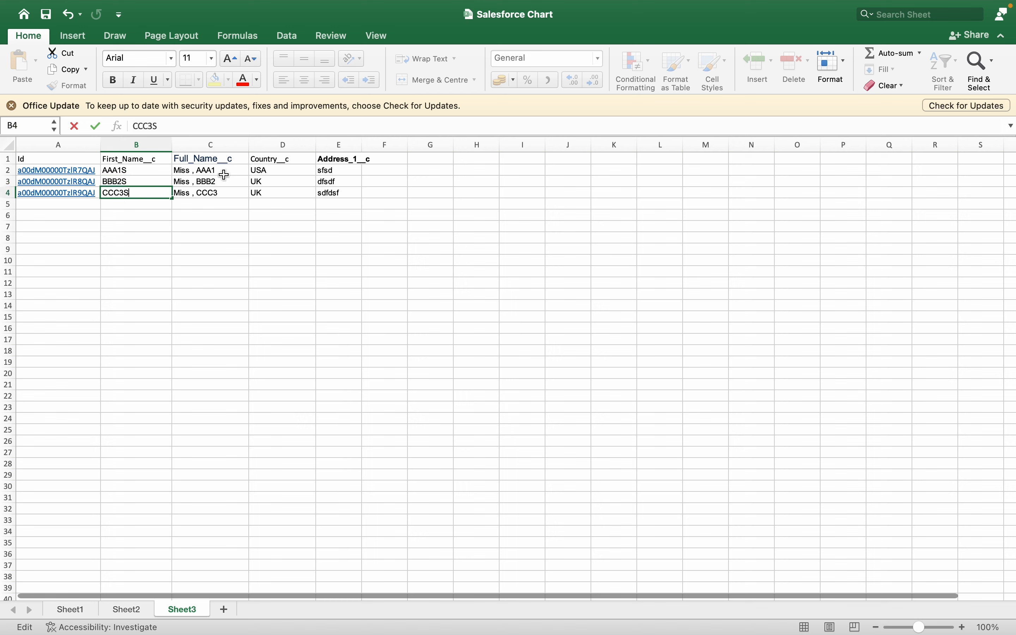
# Add an S to the end of each Full_Name__c value in C2:C4, matching the changed first names.
pyautogui.doubleClick(222, 172)
pyautogui.write('S')
pyautogui.press('Return')
pyautogui.doubleClick(227, 181)
pyautogui.write('S')
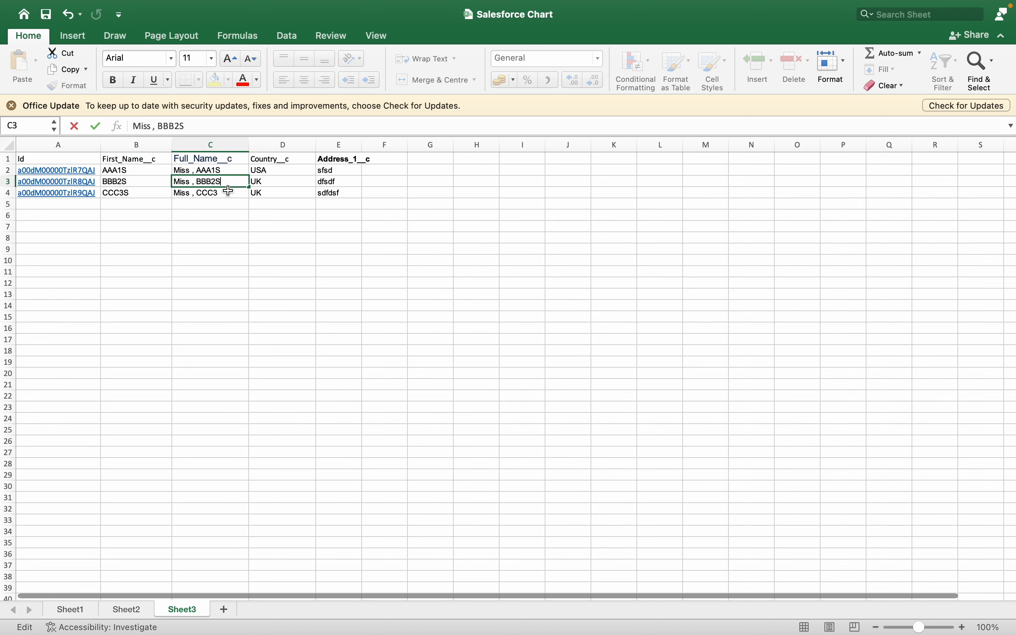
pyautogui.press('Return')
pyautogui.doubleClick(227, 193)
pyautogui.write('S')
pyautogui.click(281, 201)
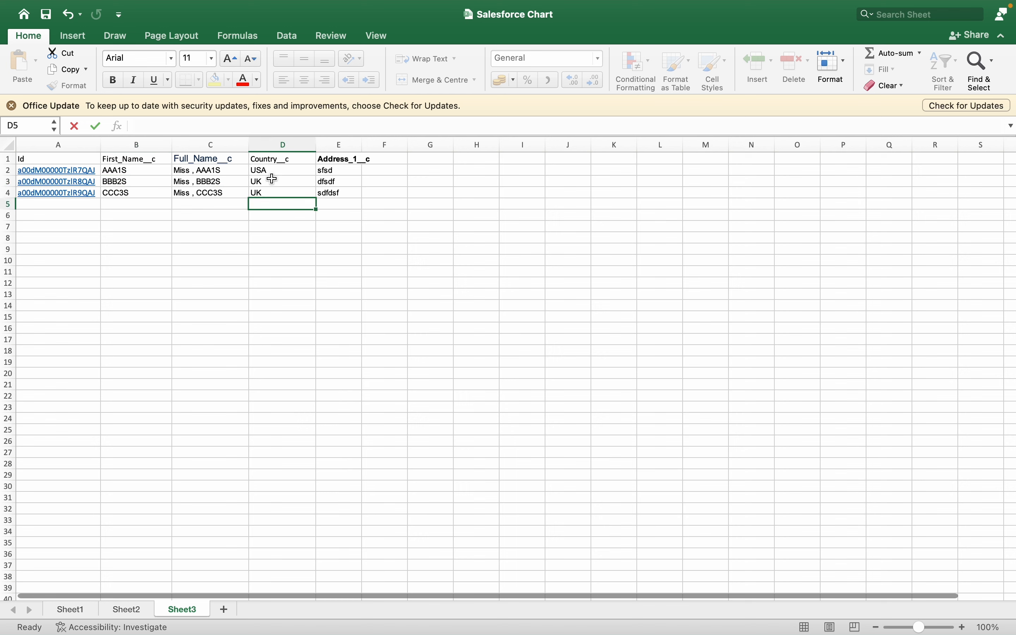
# Set the Country__c values of the three records to UK, USA and USA.
pyautogui.click(271, 171)
pyautogui.write('UK')
pyautogui.press('Return')
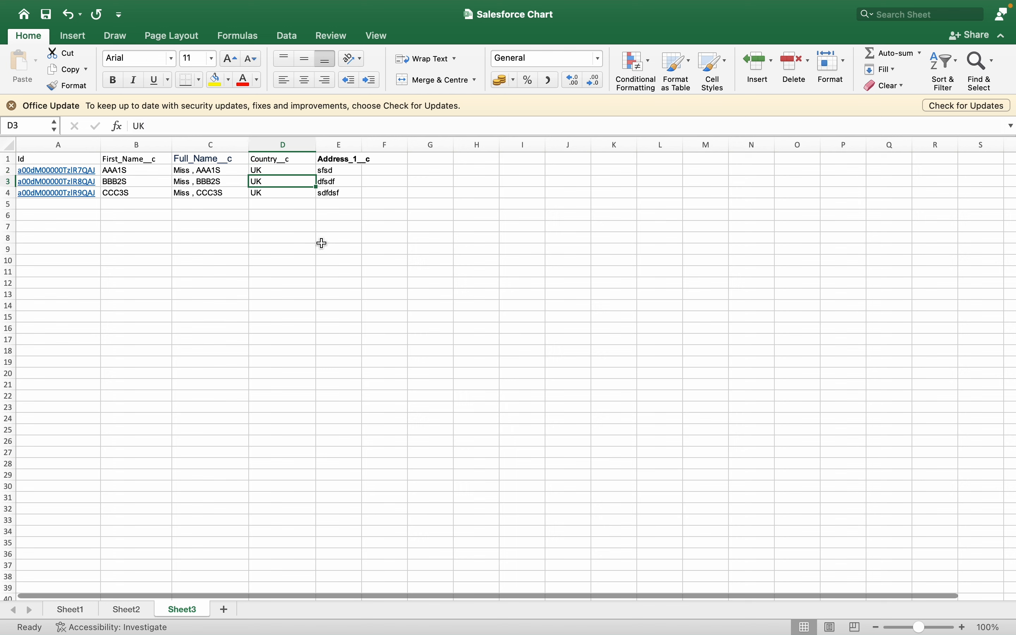
pyautogui.write('USA')
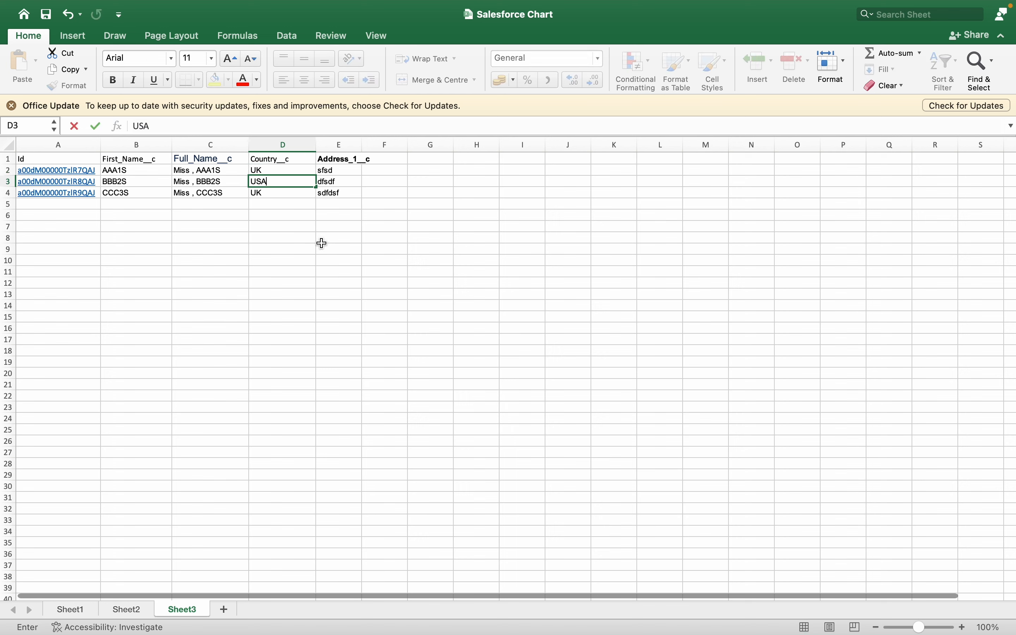
pyautogui.press('Return')
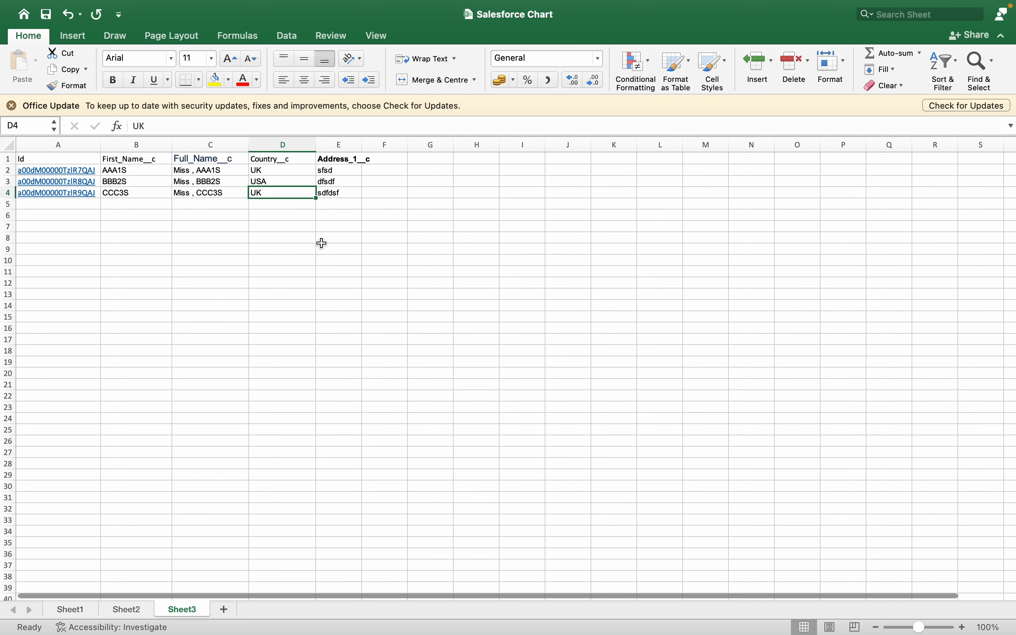
pyautogui.write('USA')
pyautogui.press('Return')
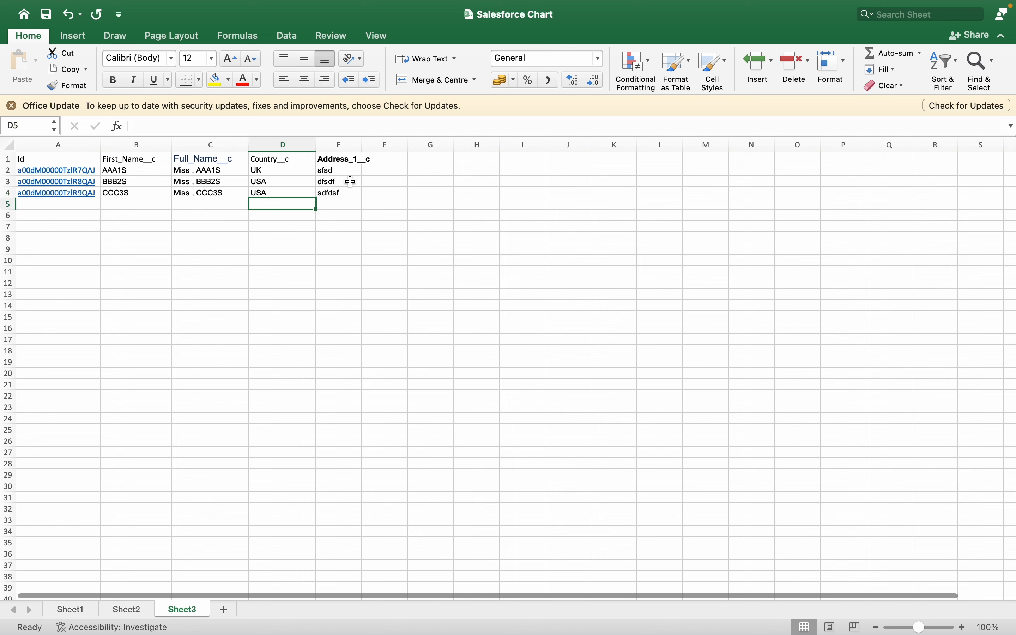
# Change the Address_1__c values in E2:E4 to sfsd1, dfsdf1 and sdfdsf1.
pyautogui.click(345, 172)
pyautogui.doubleClick(345, 171)
pyautogui.write('1')
pyautogui.doubleClick(346, 182)
pyautogui.write('1')
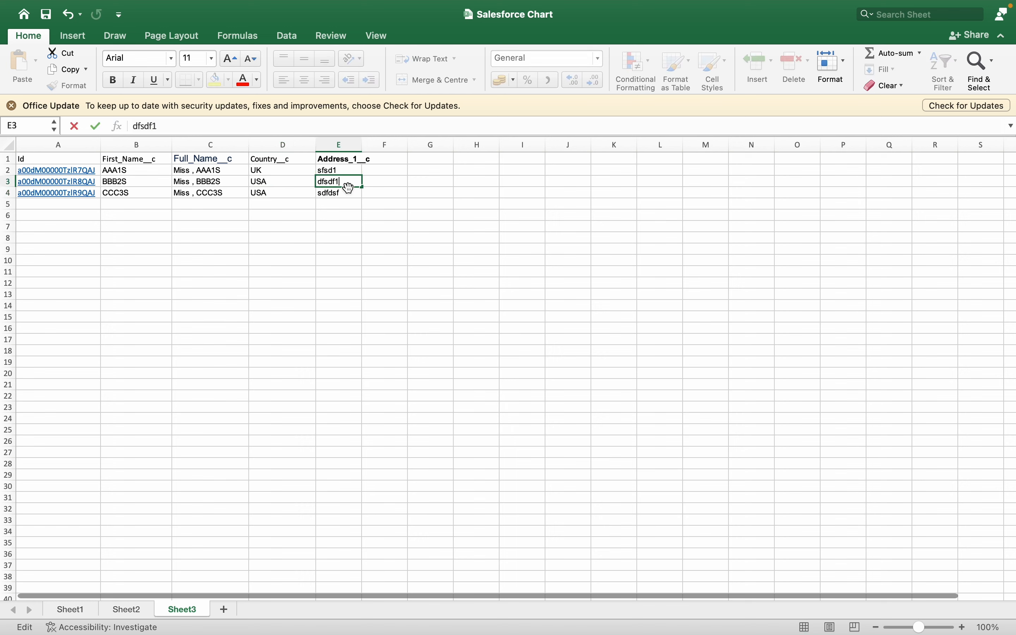
pyautogui.doubleClick(349, 192)
pyautogui.write('1')
pyautogui.click(333, 229)
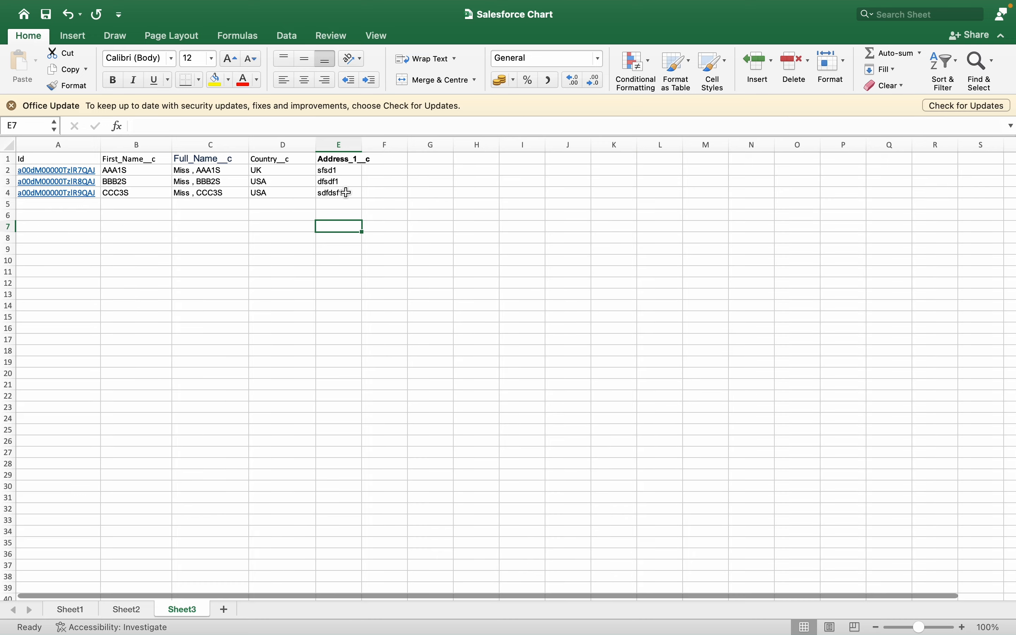
# Copy the range A1:E4 from Sheet3 and paste it as the Excel data on the Data Import page in the browser.
pyautogui.moveTo(344, 193); pyautogui.dragTo(50, 166)
pyautogui.press('super+c')
pyautogui.press('super+Tab')
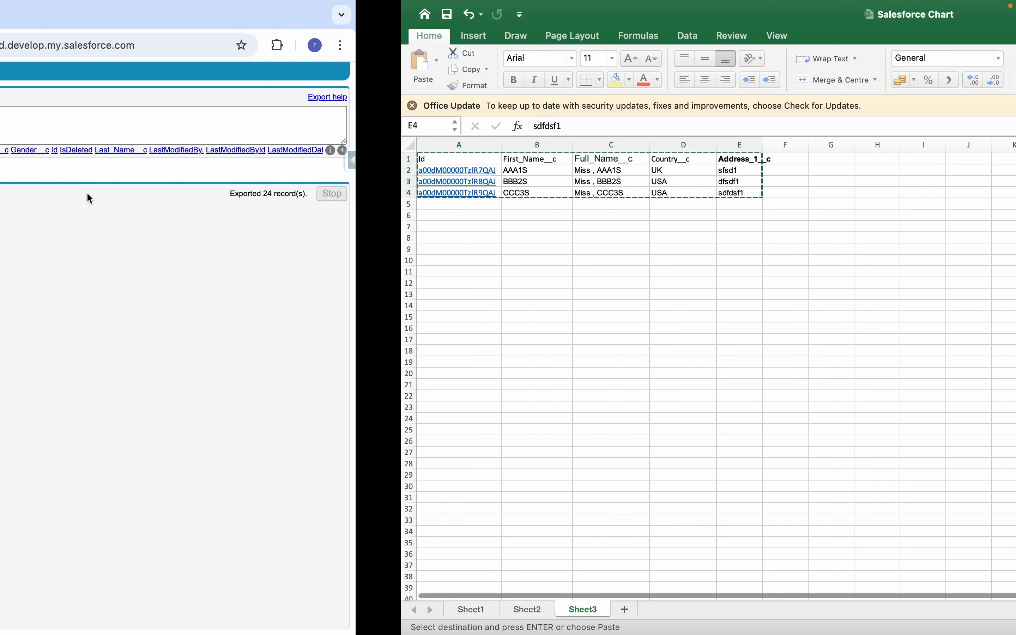
pyautogui.click(428, 16)
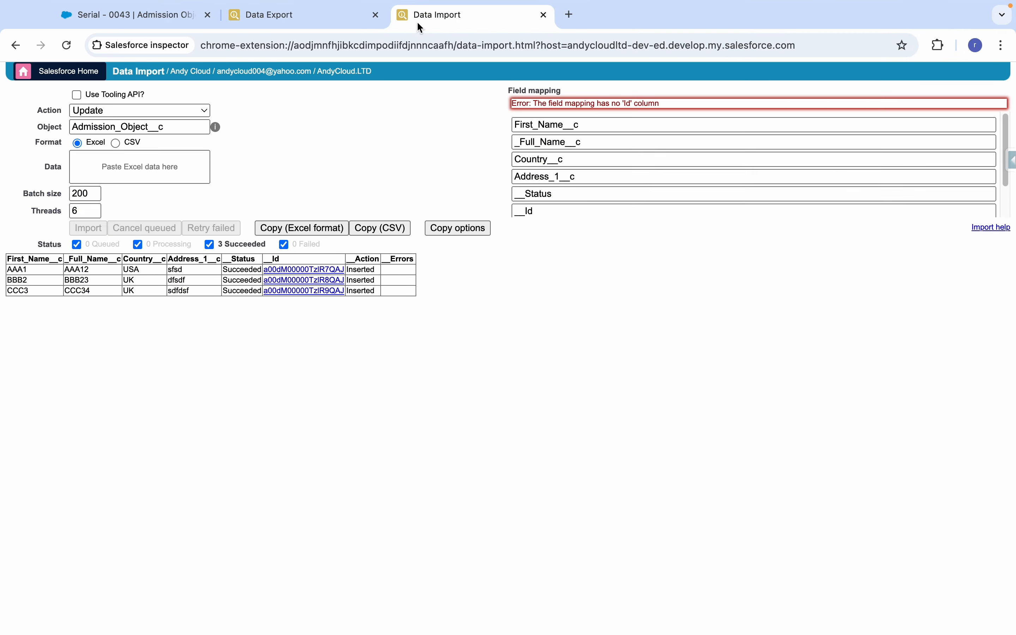
pyautogui.click(117, 161)
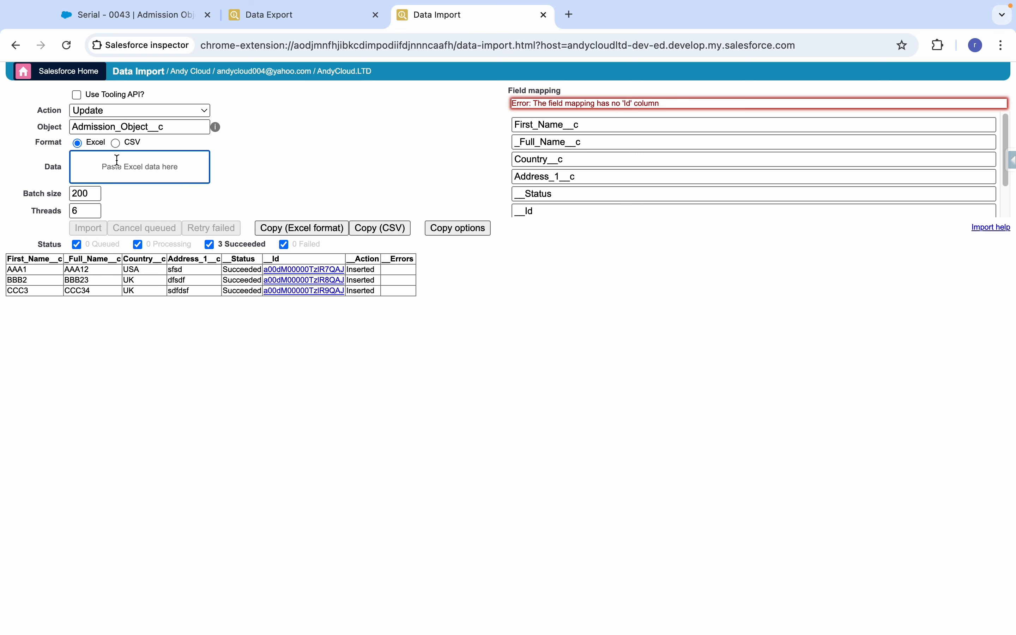
pyautogui.press('super+v')
# Run the update of the three Admission_Object__c records and confirm the import.
pyautogui.click(596, 160)
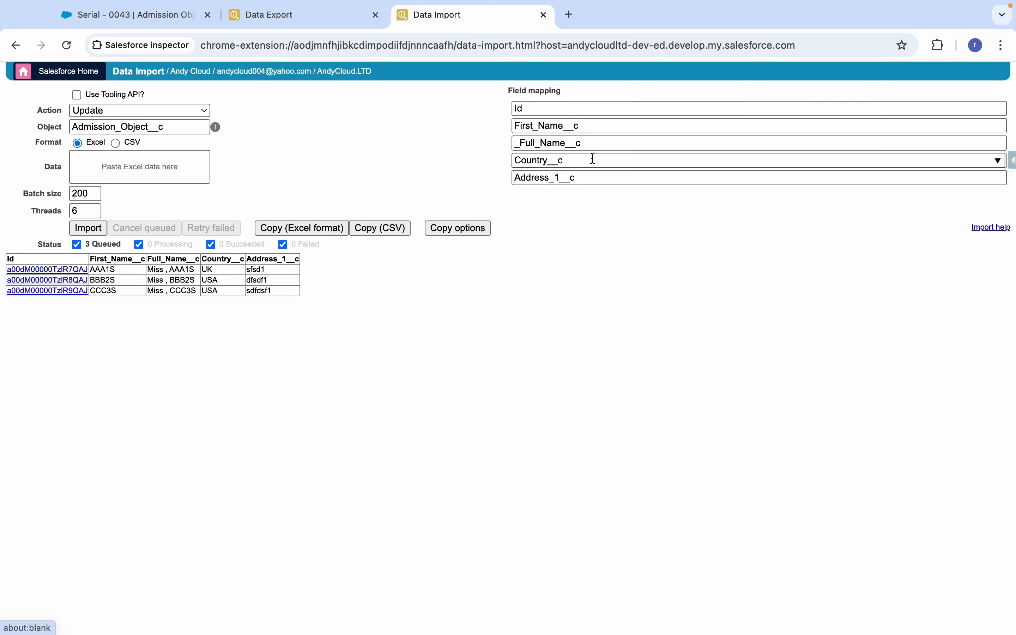
pyautogui.click(85, 234)
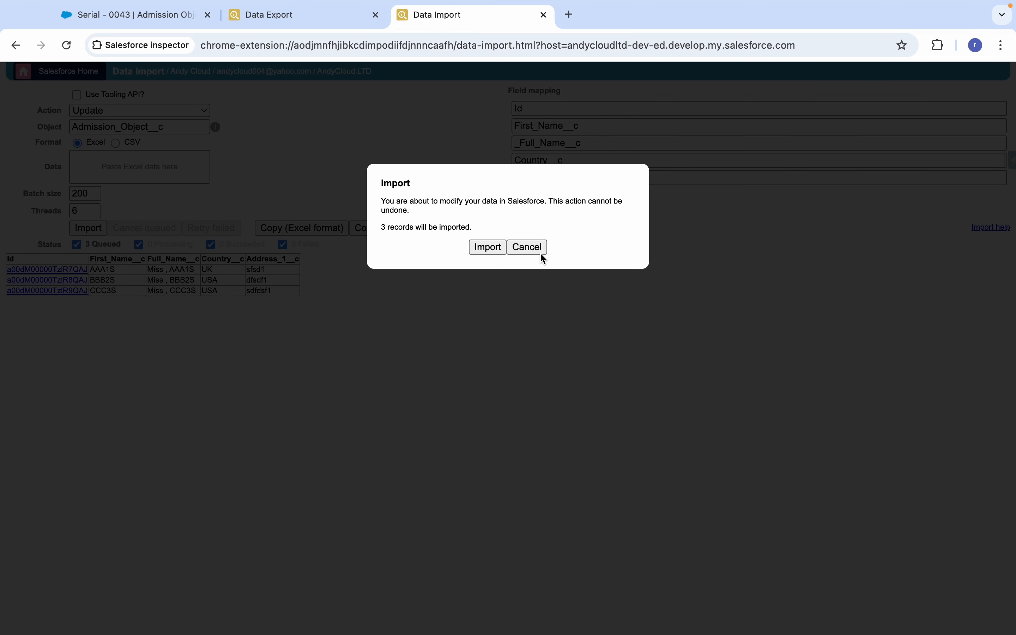
pyautogui.click(488, 246)
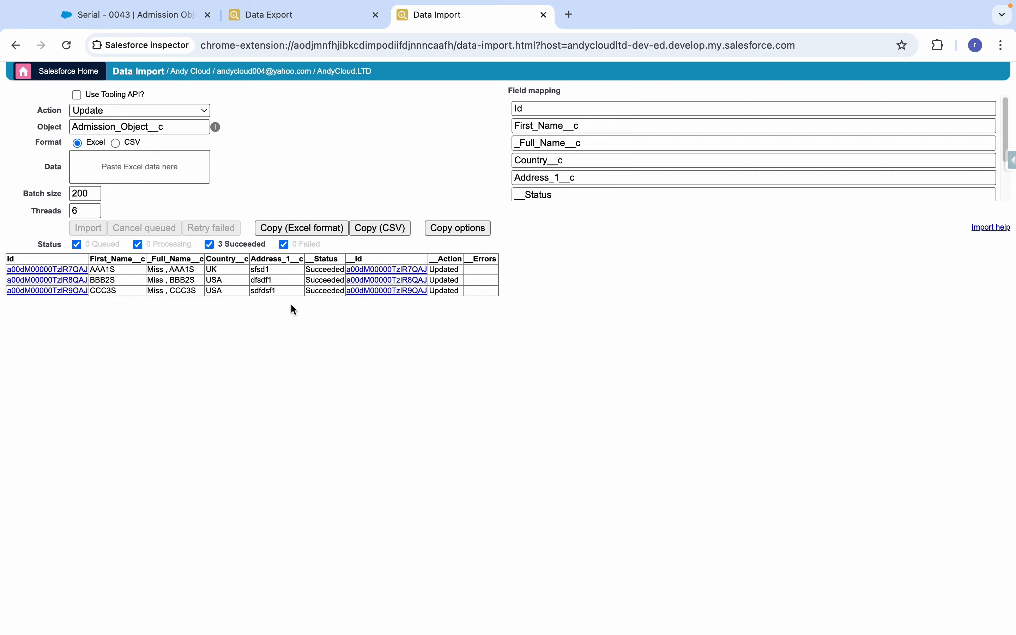
# Reload the Data Export page and rerun the Admission_Object__c query to check the updated records.
pyautogui.click(272, 16)
pyautogui.click(66, 44)
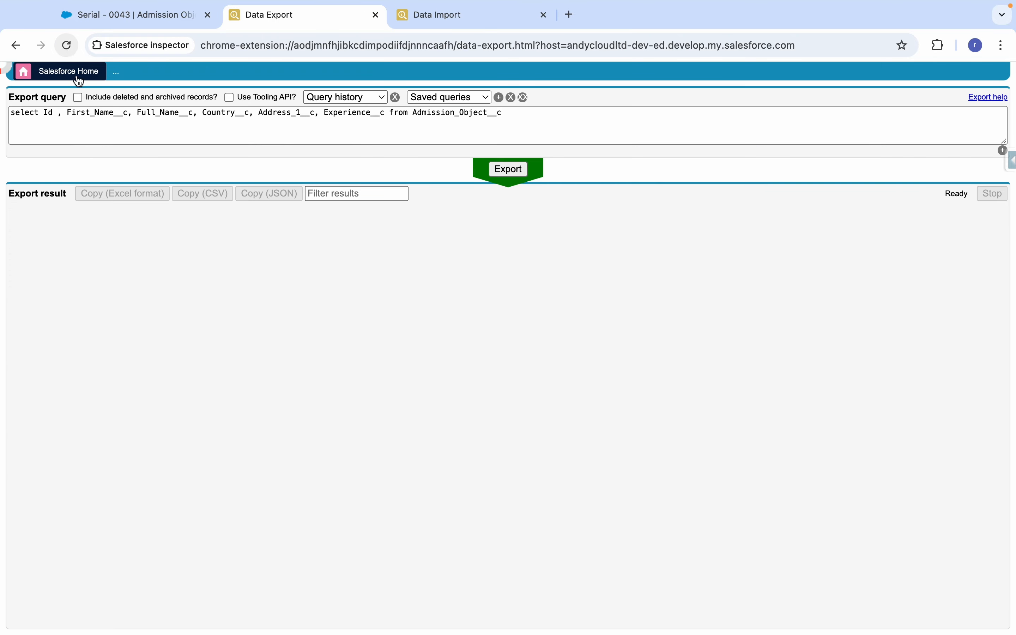
pyautogui.click(508, 173)
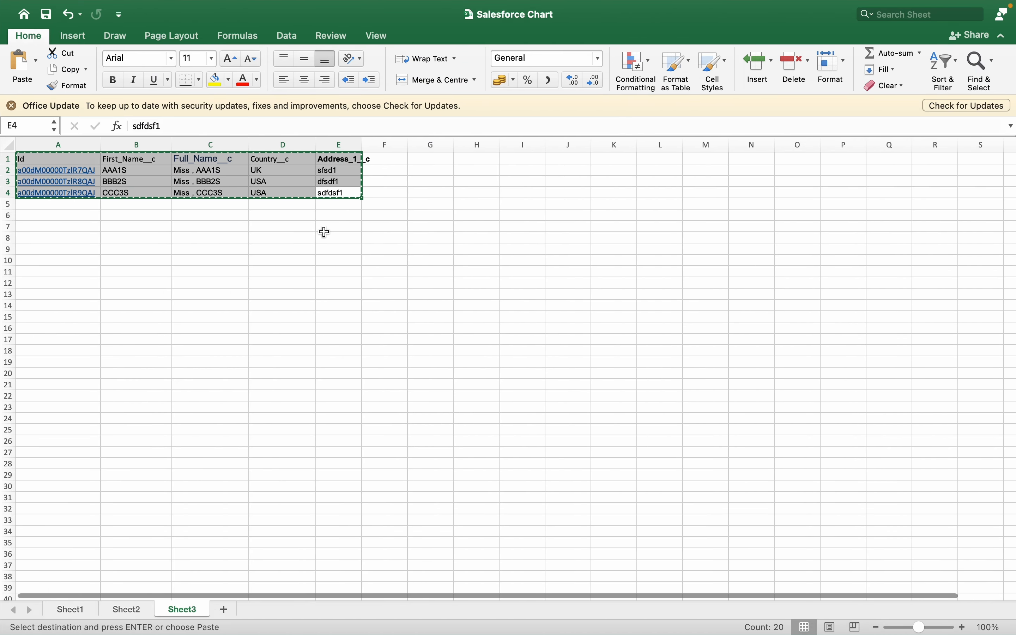
# Clear the copied-range marking in Sheet3, and set the Data Import action in the browser to Upsert.
pyautogui.press('Escape')
pyautogui.click(324, 236)
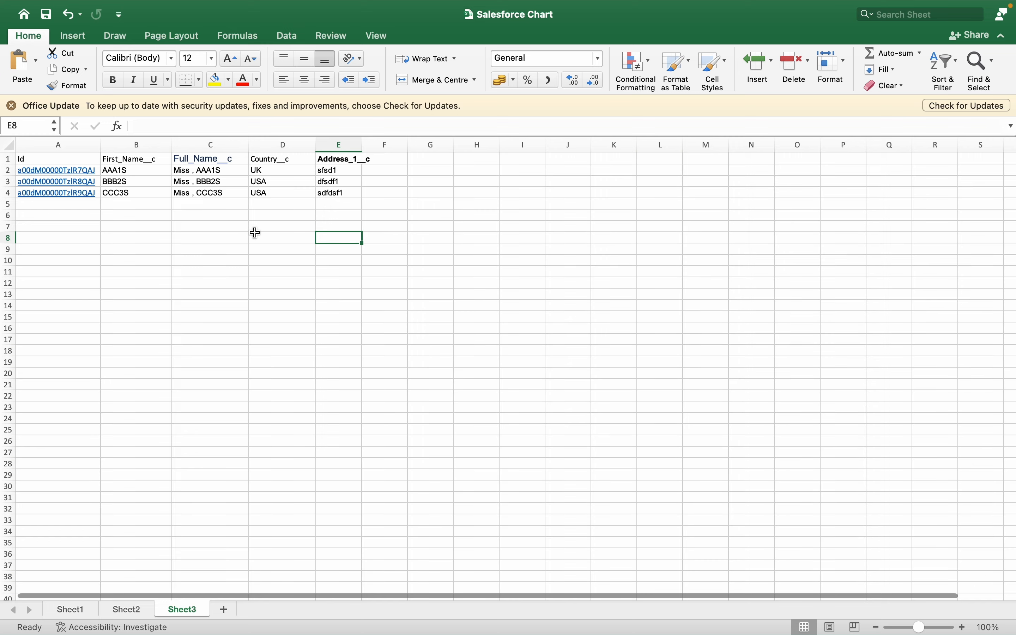
pyautogui.hotkey('ctrl', 'Left')
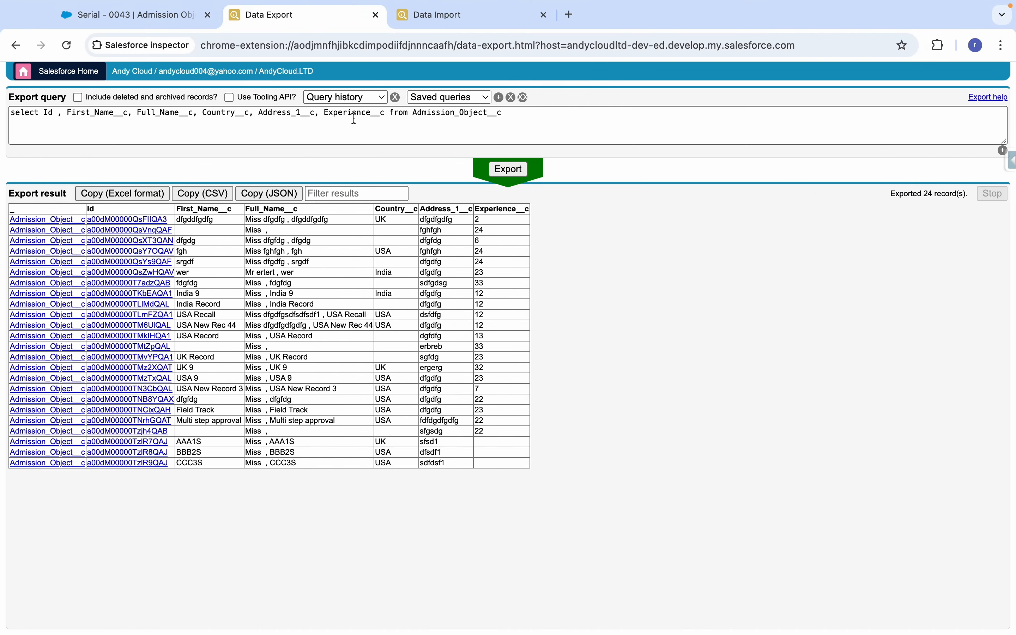
pyautogui.click(424, 27)
pyautogui.click(154, 117)
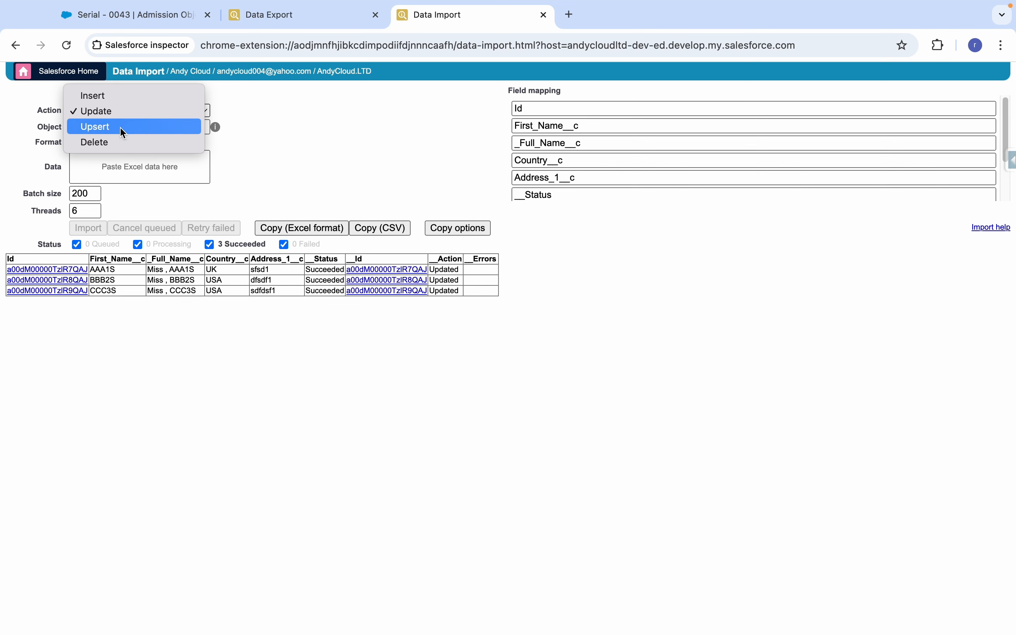
pyautogui.click(124, 133)
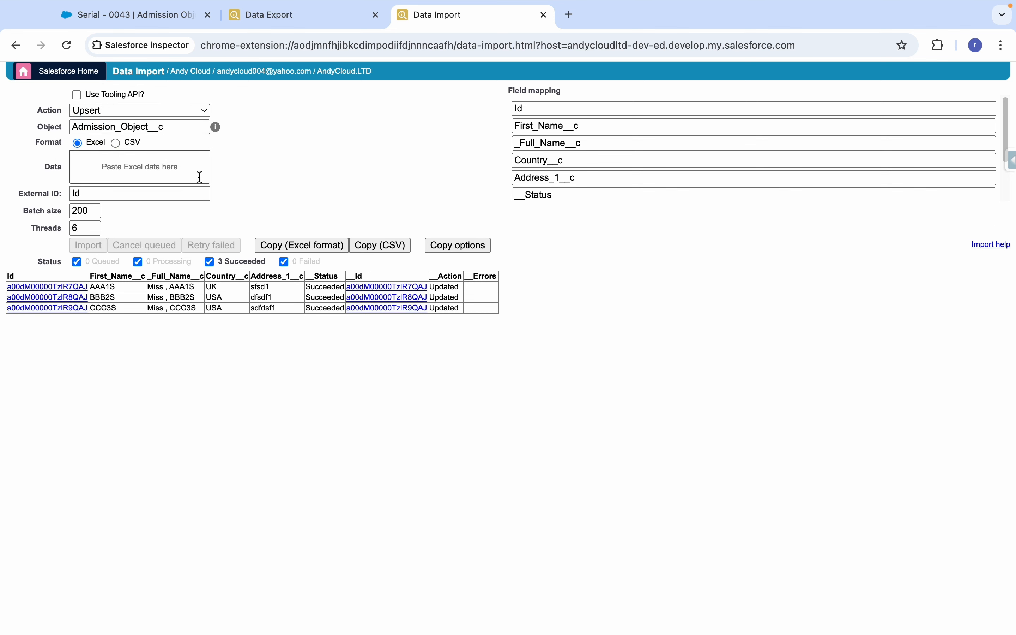
# Switch to Excel and change the First_Name__c values in B2:B4 to AAA1Z, BBB2Z and CCC3Z.
pyautogui.press('super+Tab')
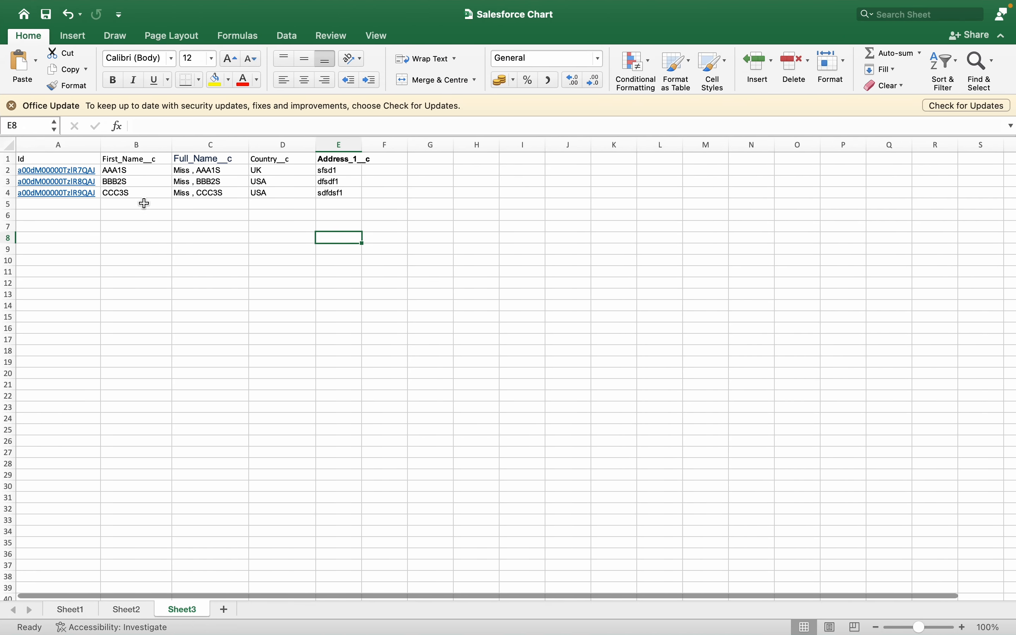
pyautogui.doubleClick(134, 174)
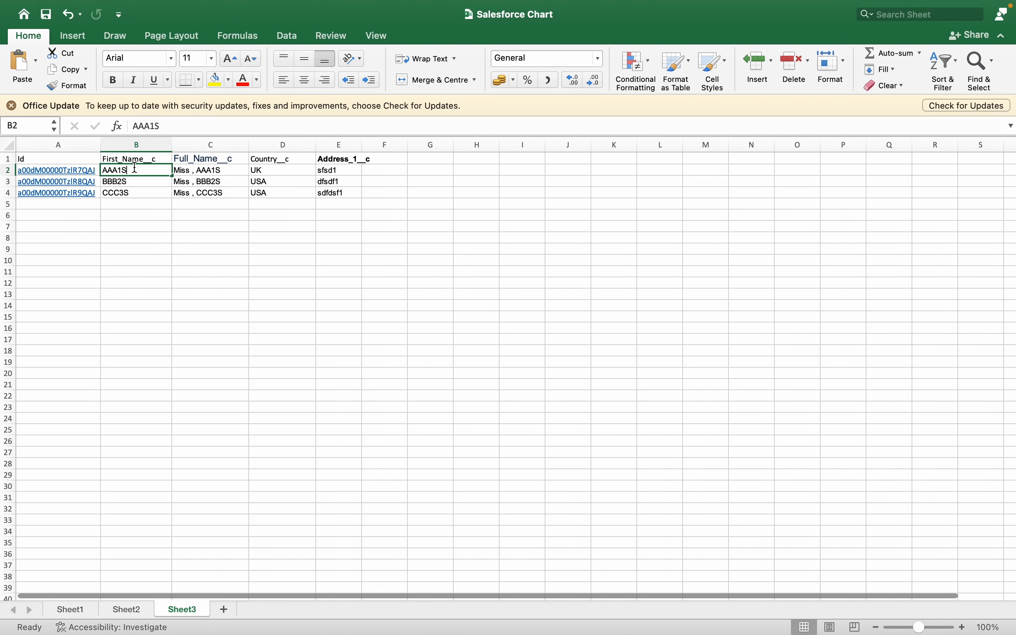
pyautogui.write('Z')
pyautogui.doubleClick(164, 181)
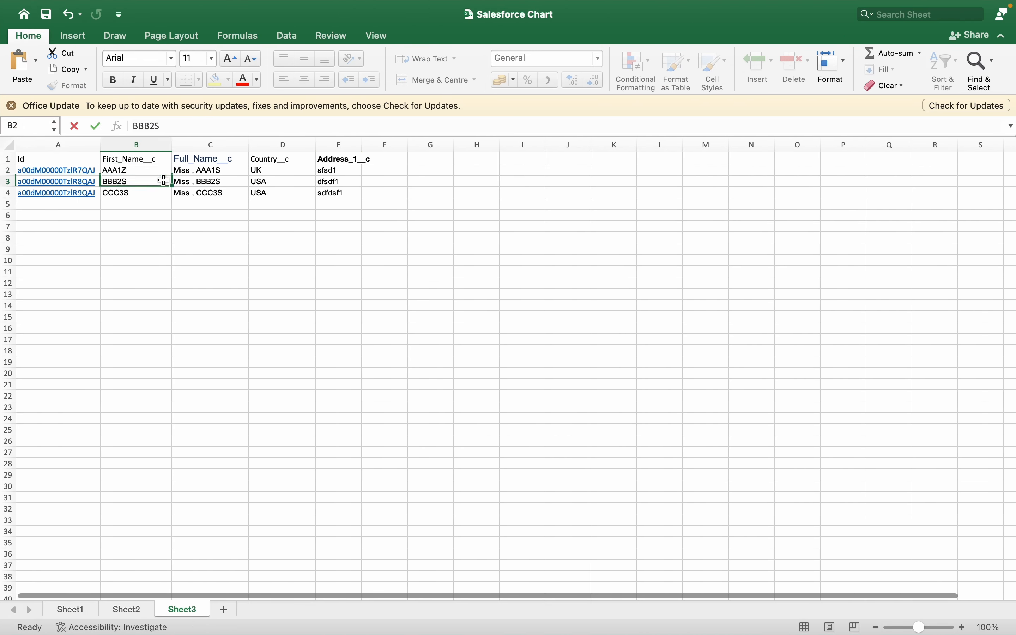
pyautogui.press('BackSpace')
pyautogui.write('Z')
pyautogui.doubleClick(154, 193)
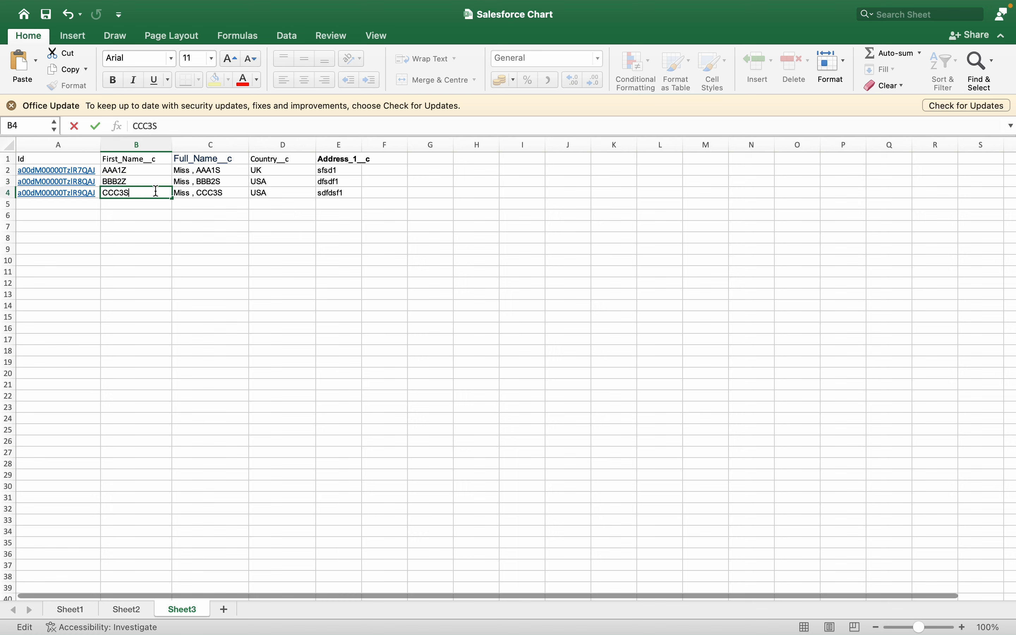
pyautogui.press('BackSpace')
pyautogui.write('Z')
pyautogui.click(171, 238)
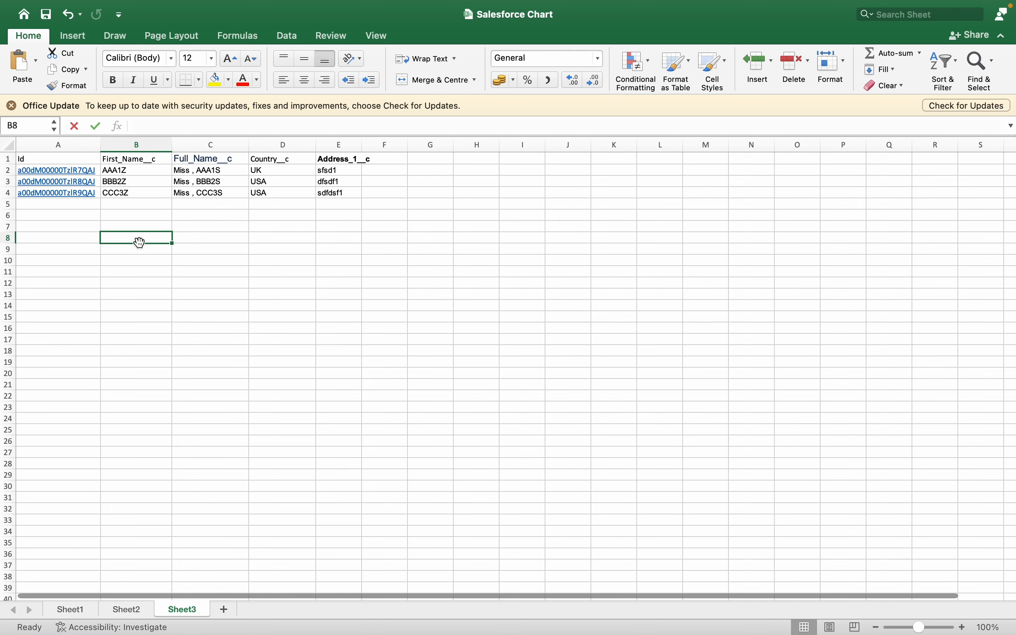
# Add three new records without Ids by entering first names DDD, RRR and TTT in B5:B7.
pyautogui.click(126, 207)
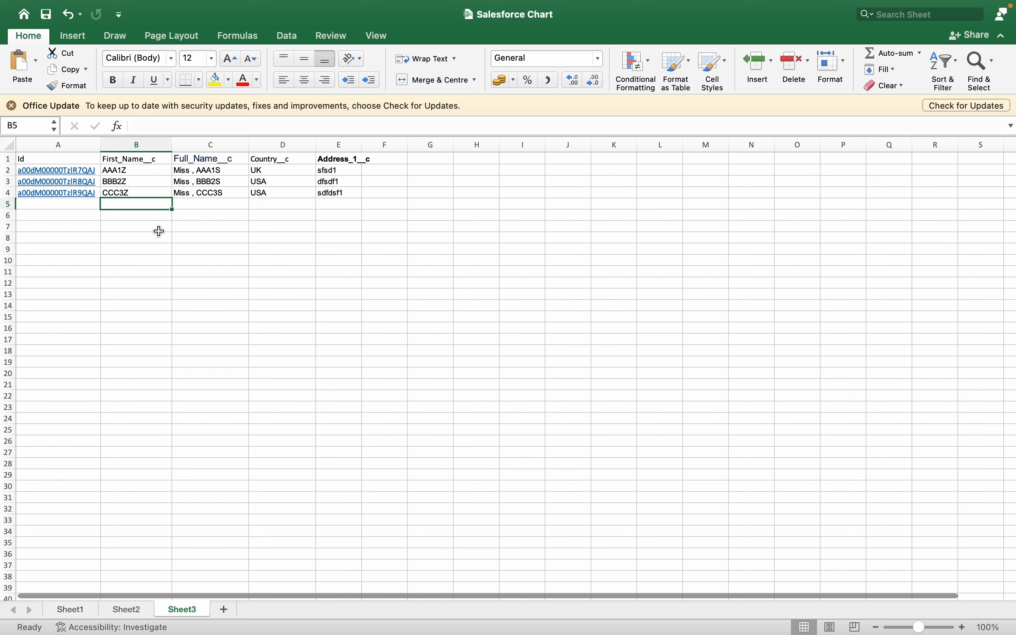
pyautogui.write('DDD')
pyautogui.press('Return')
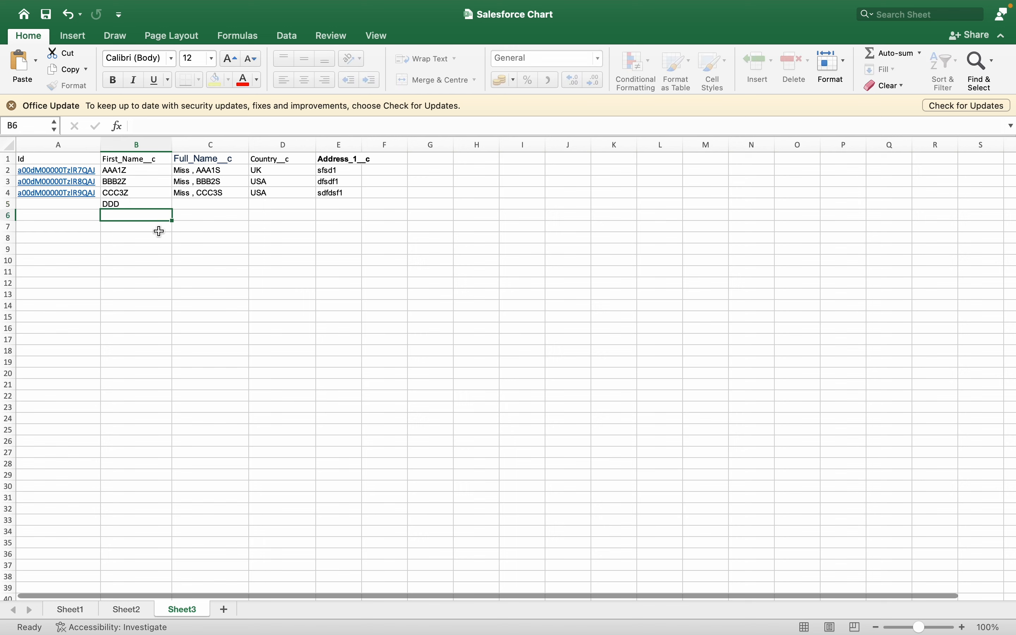
pyautogui.write('RRR')
pyautogui.press('Return')
pyautogui.write('TTT')
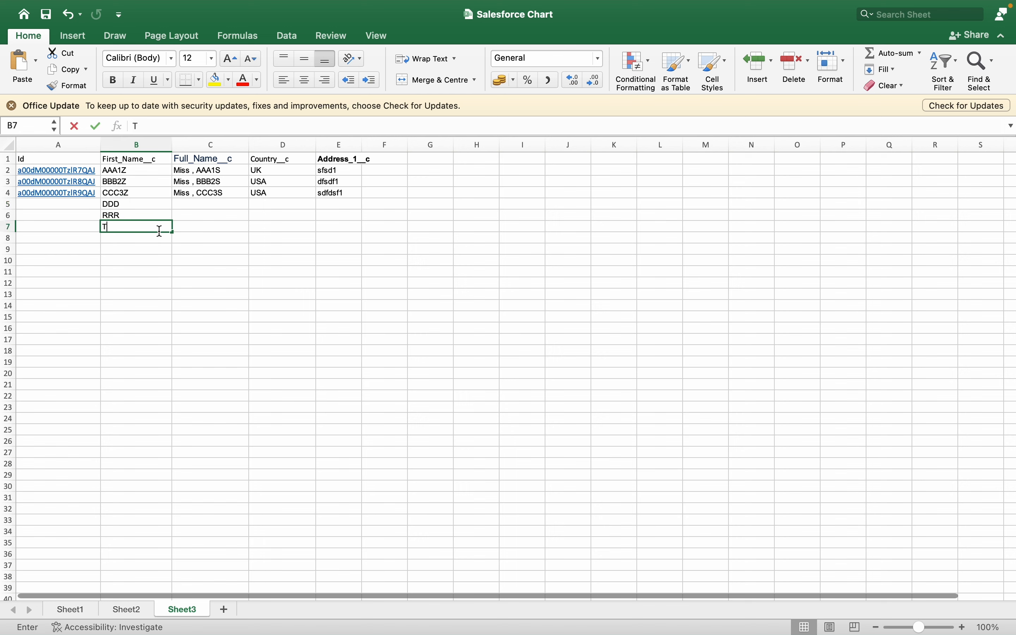
pyautogui.press('Return')
# Copy the full name, country and address values from C2:E4 into the new record rows starting at C5.
pyautogui.moveTo(194, 172); pyautogui.dragTo(342, 192)
pyautogui.press('super+c')
pyautogui.press('super+c')
pyautogui.click(210, 205)
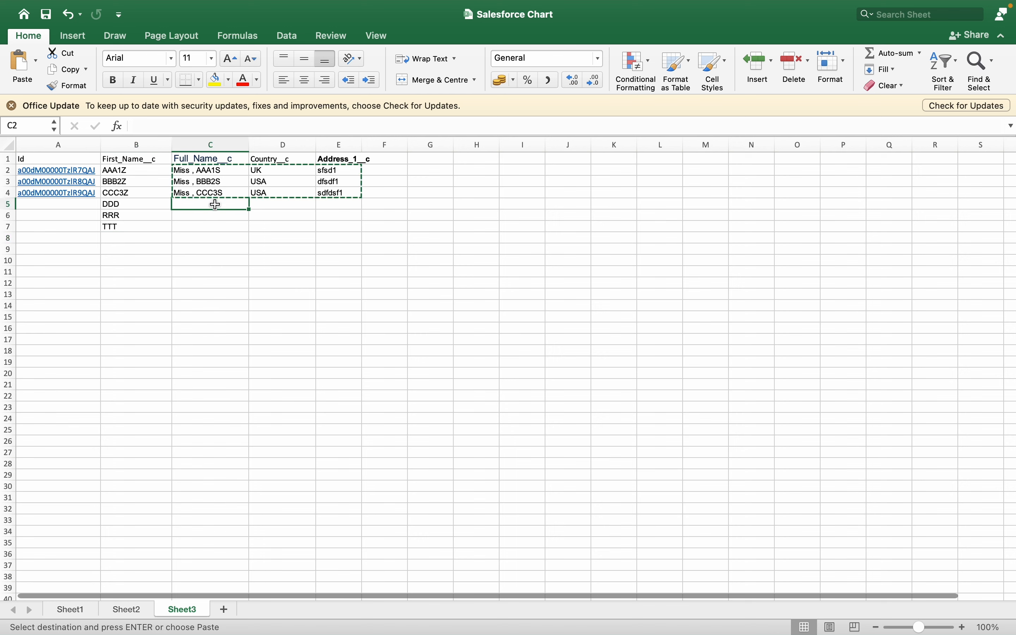
pyautogui.press('super+v')
pyautogui.click(208, 239)
pyautogui.press('Escape')
pyautogui.press('Escape')
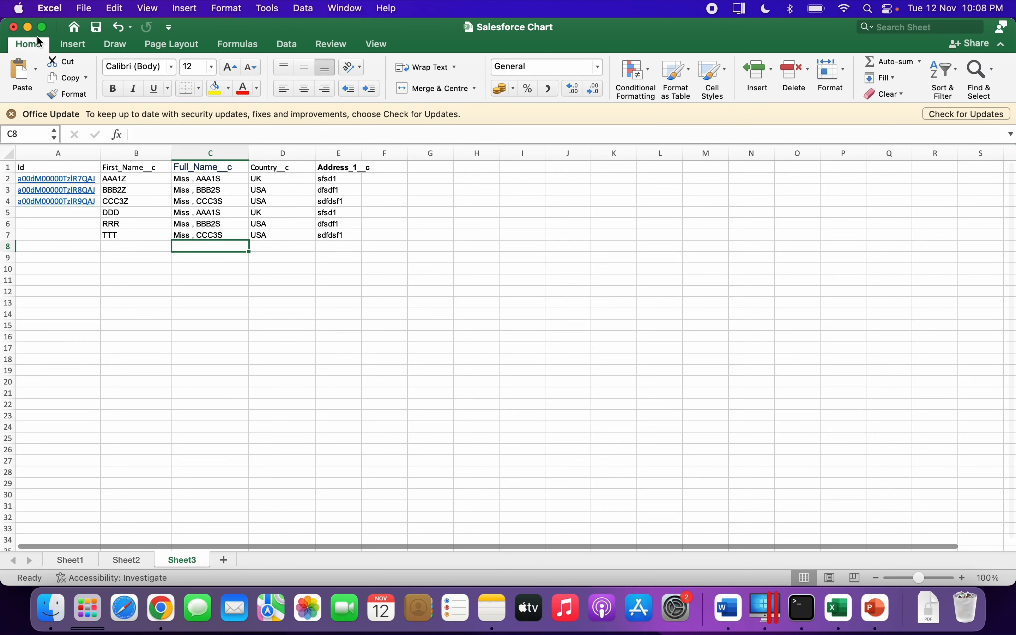
# Expand the Excel window to full screen and copy the whole record table A1:E7 from Sheet3.
pyautogui.click(43, 27)
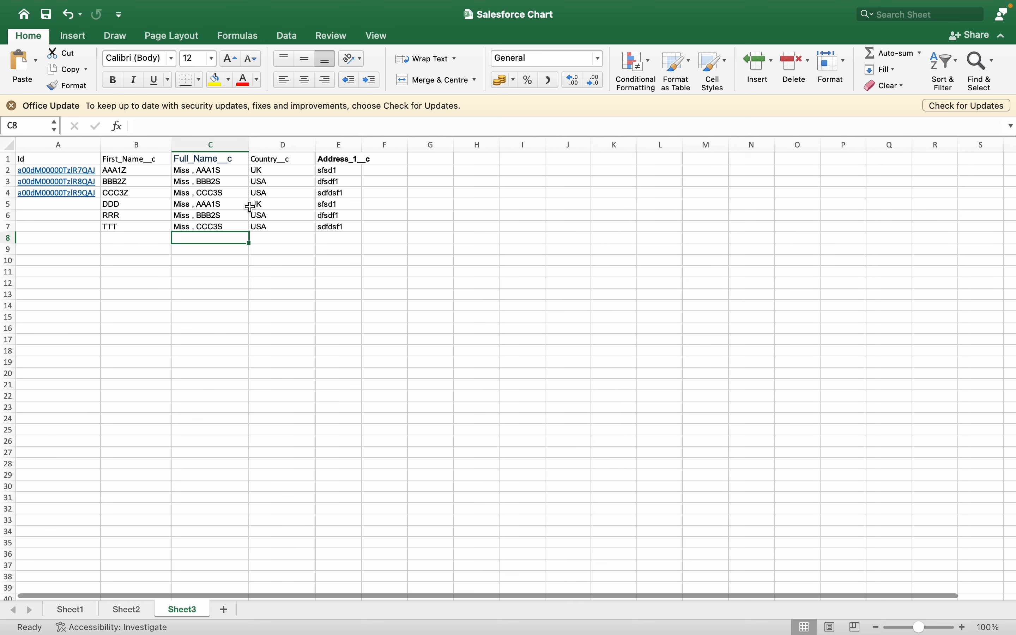
pyautogui.moveTo(331, 226); pyautogui.dragTo(84, 157)
pyautogui.press('super+c')
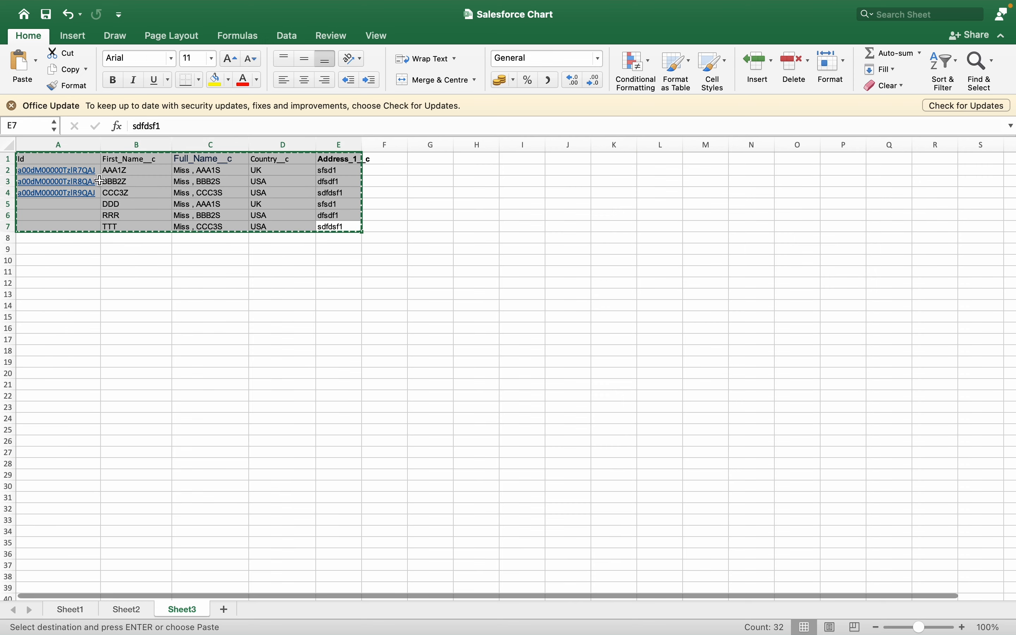
# Switch to Chrome, keep the Data Import action as Upsert, and paste the copied Excel rows as the import data.
pyautogui.press('super+Tab')
pyautogui.click(130, 110)
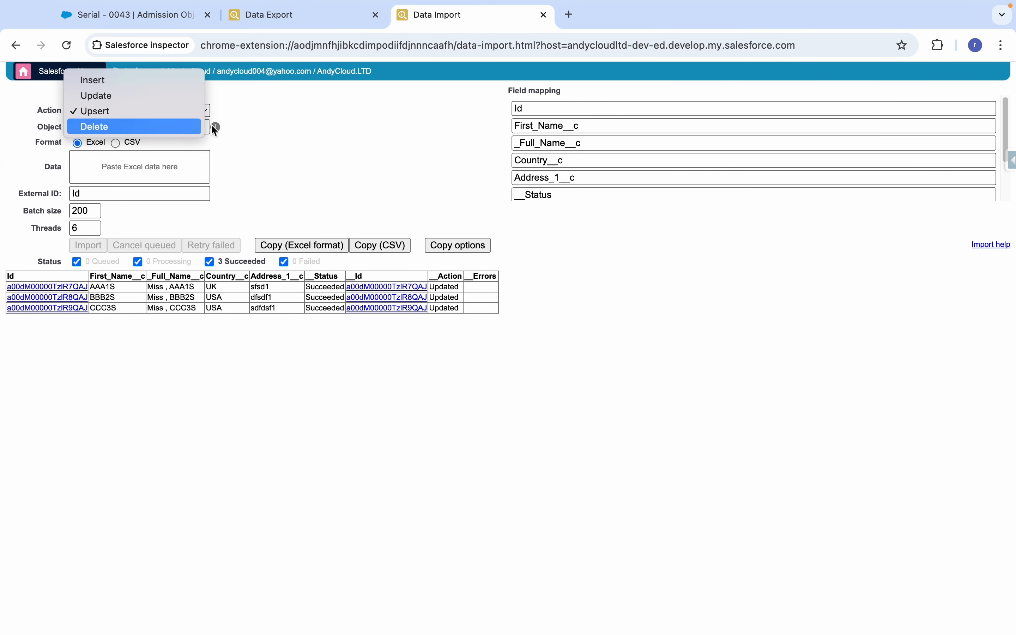
pyautogui.click(224, 143)
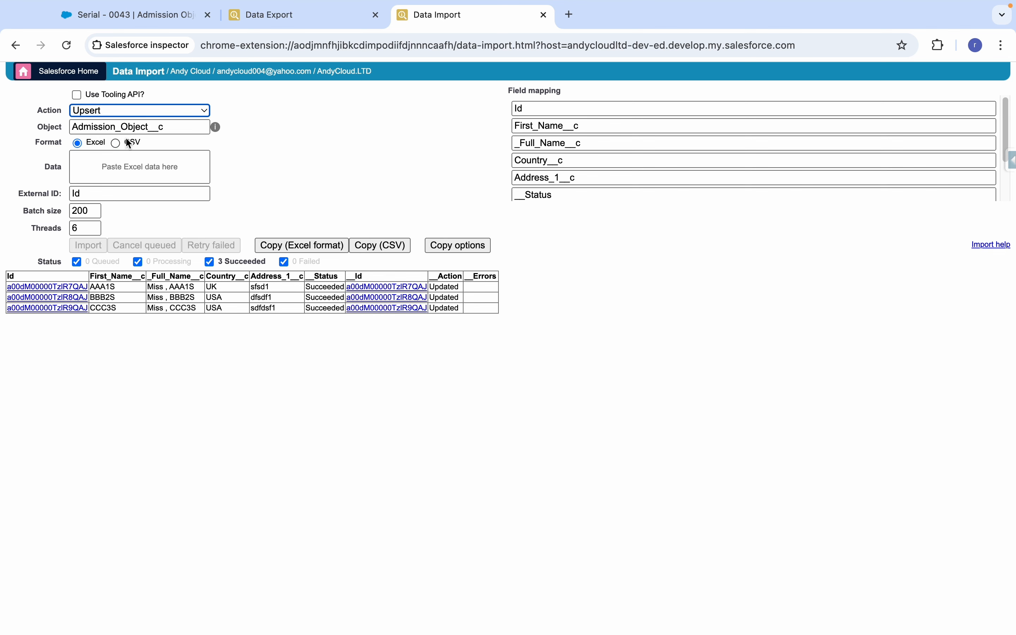
pyautogui.click(114, 161)
pyautogui.press('super+v')
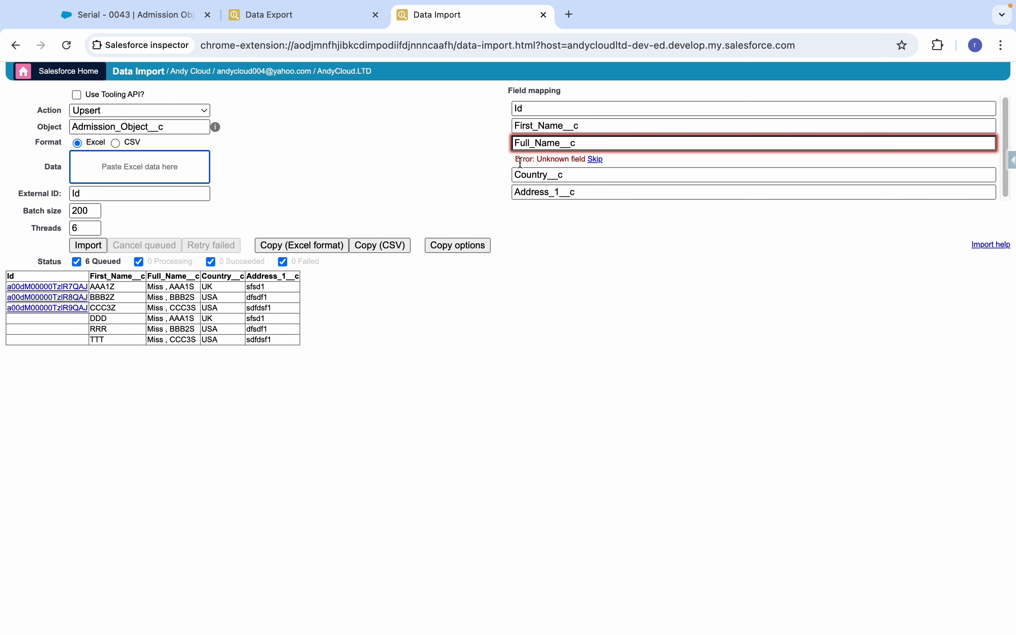
# Skip the Full_Name__c field in the mapping, then run and confirm the upsert into Admission_Object__c.
pyautogui.click(595, 159)
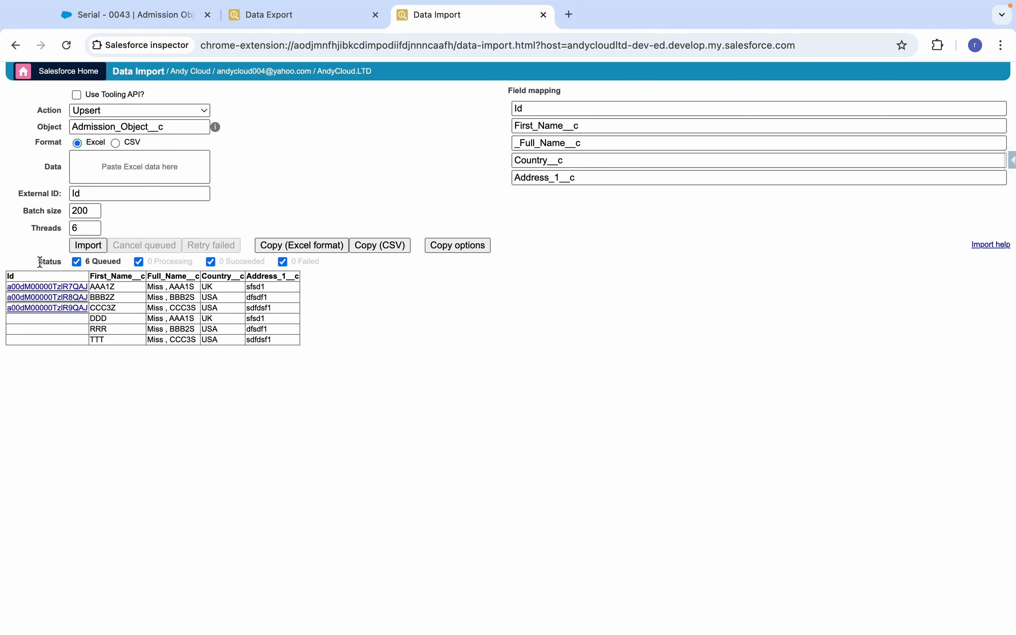
pyautogui.click(88, 247)
pyautogui.click(486, 246)
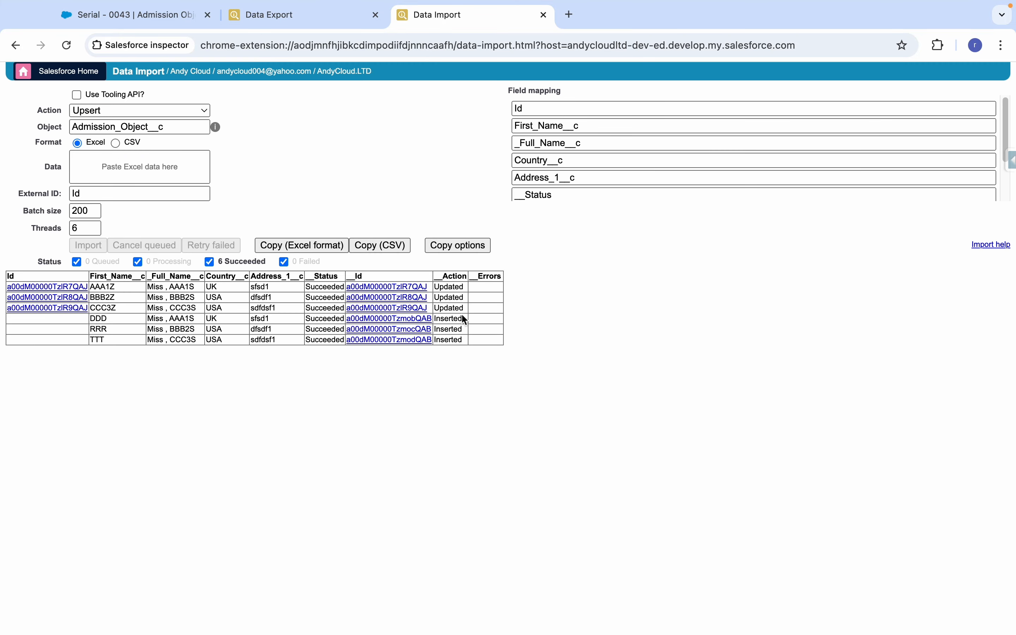
# Reload Data Export, rerun the Admission_Object__c query, and compare the exported records with the Sheet3 rows in Excel.
pyautogui.click(290, 15)
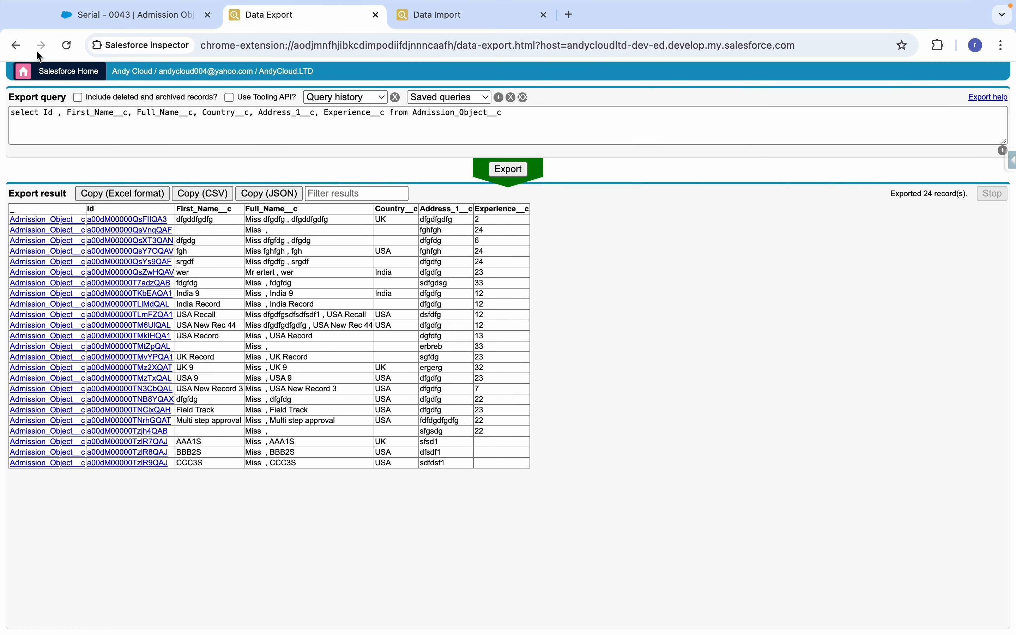
pyautogui.click(67, 45)
pyautogui.click(495, 178)
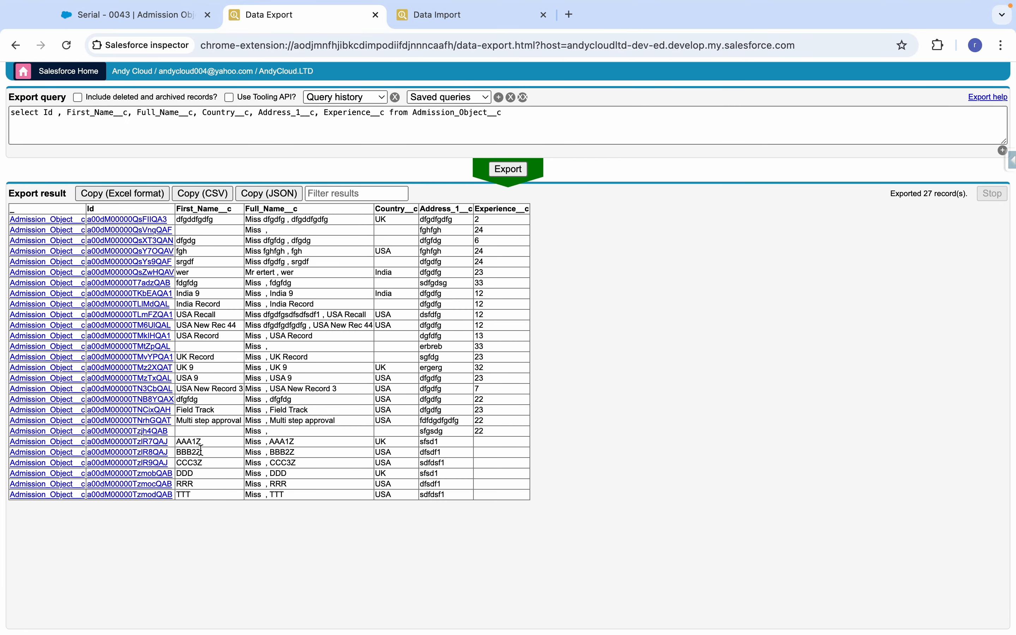
pyautogui.hotkey('ctrl', 'Left')
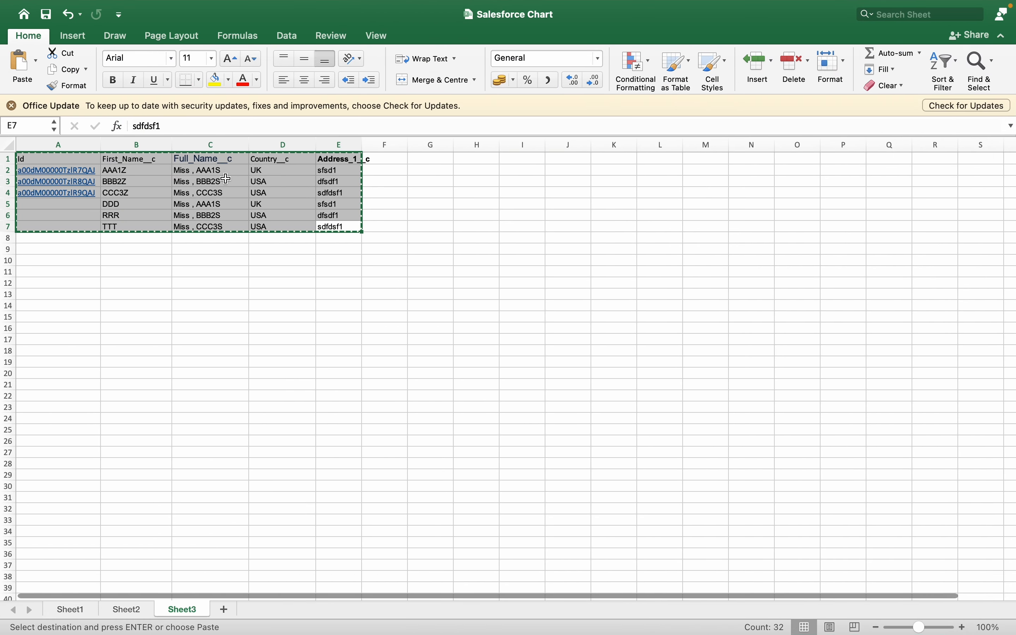
pyautogui.hotkey('ctrl', 'Right')
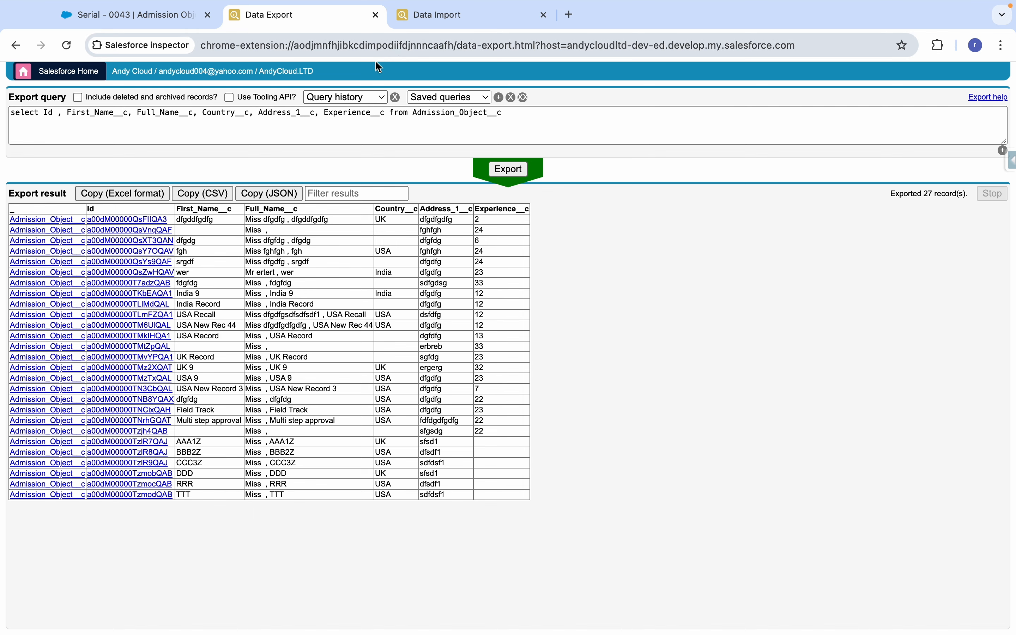
# Return to the Serial - 0043 Admission Object record page and open Salesforce Inspector there.
pyautogui.click(154, 16)
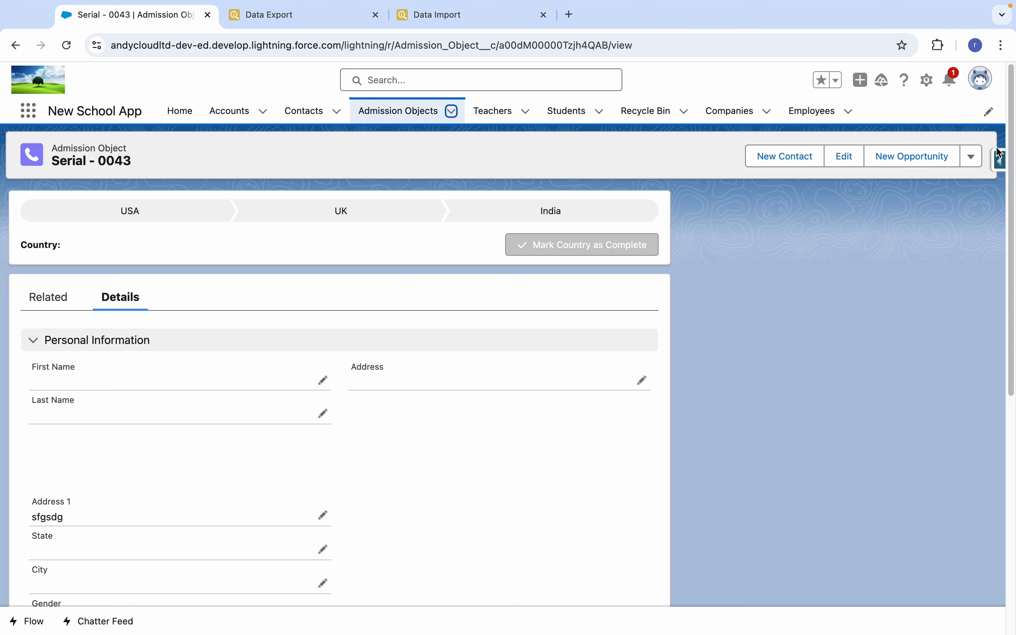
pyautogui.click(1000, 160)
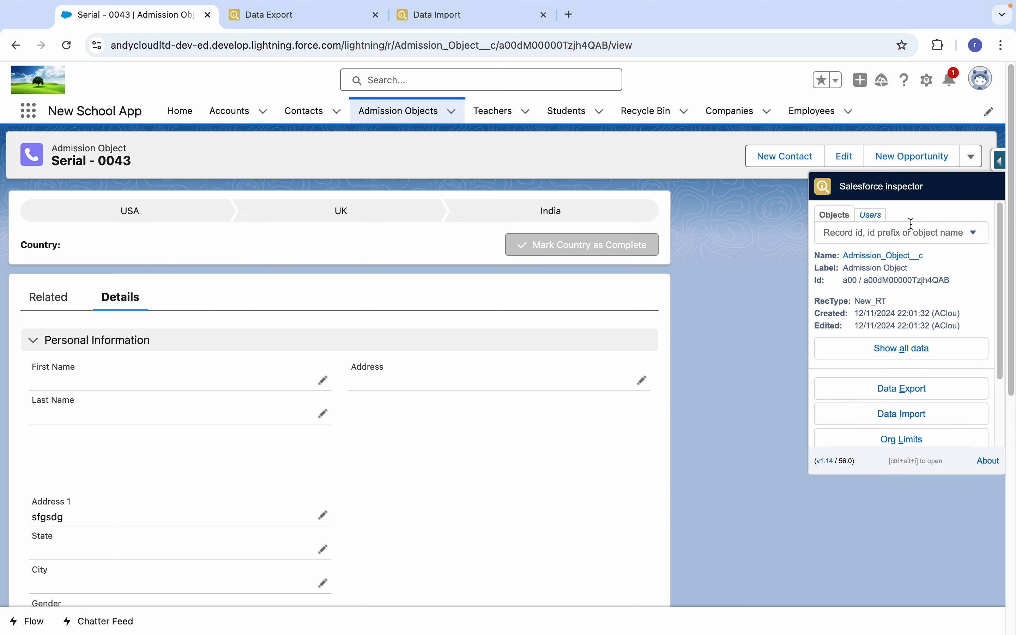